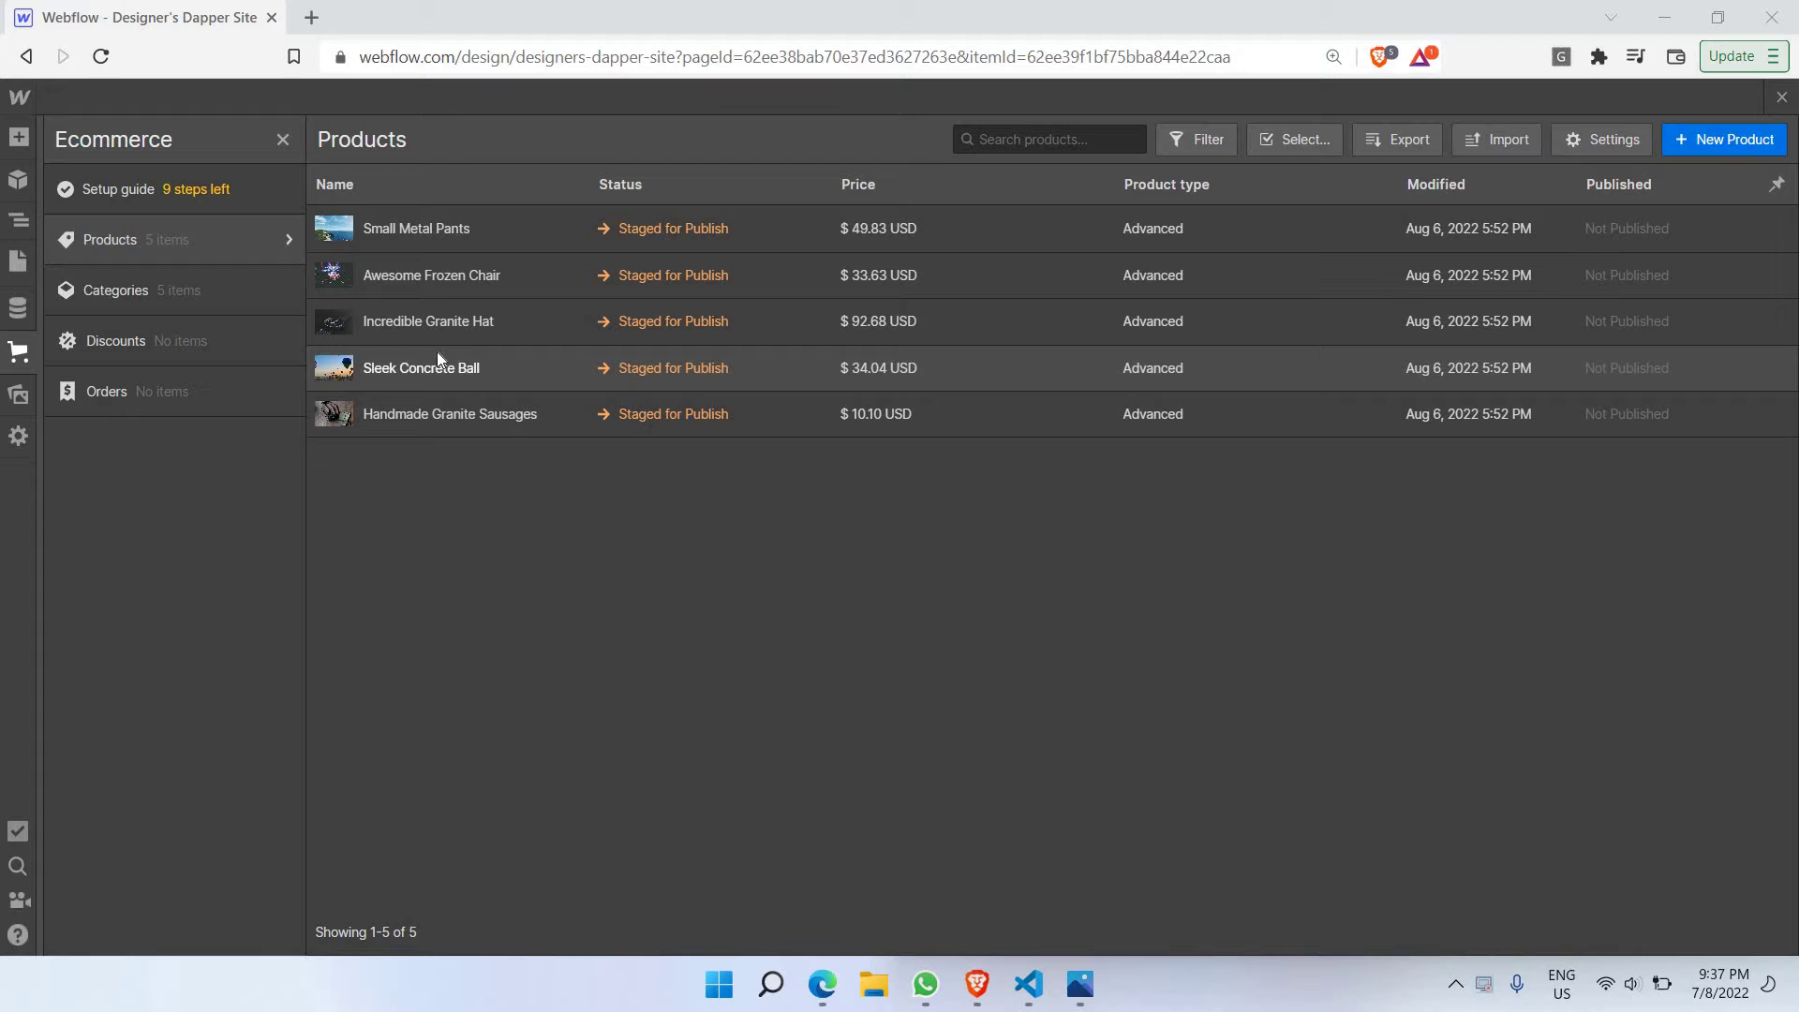
Step: Open the product page template from the Ecommerce setup guide and check which products it can preview
left_click(18, 352)
left_click(18, 353)
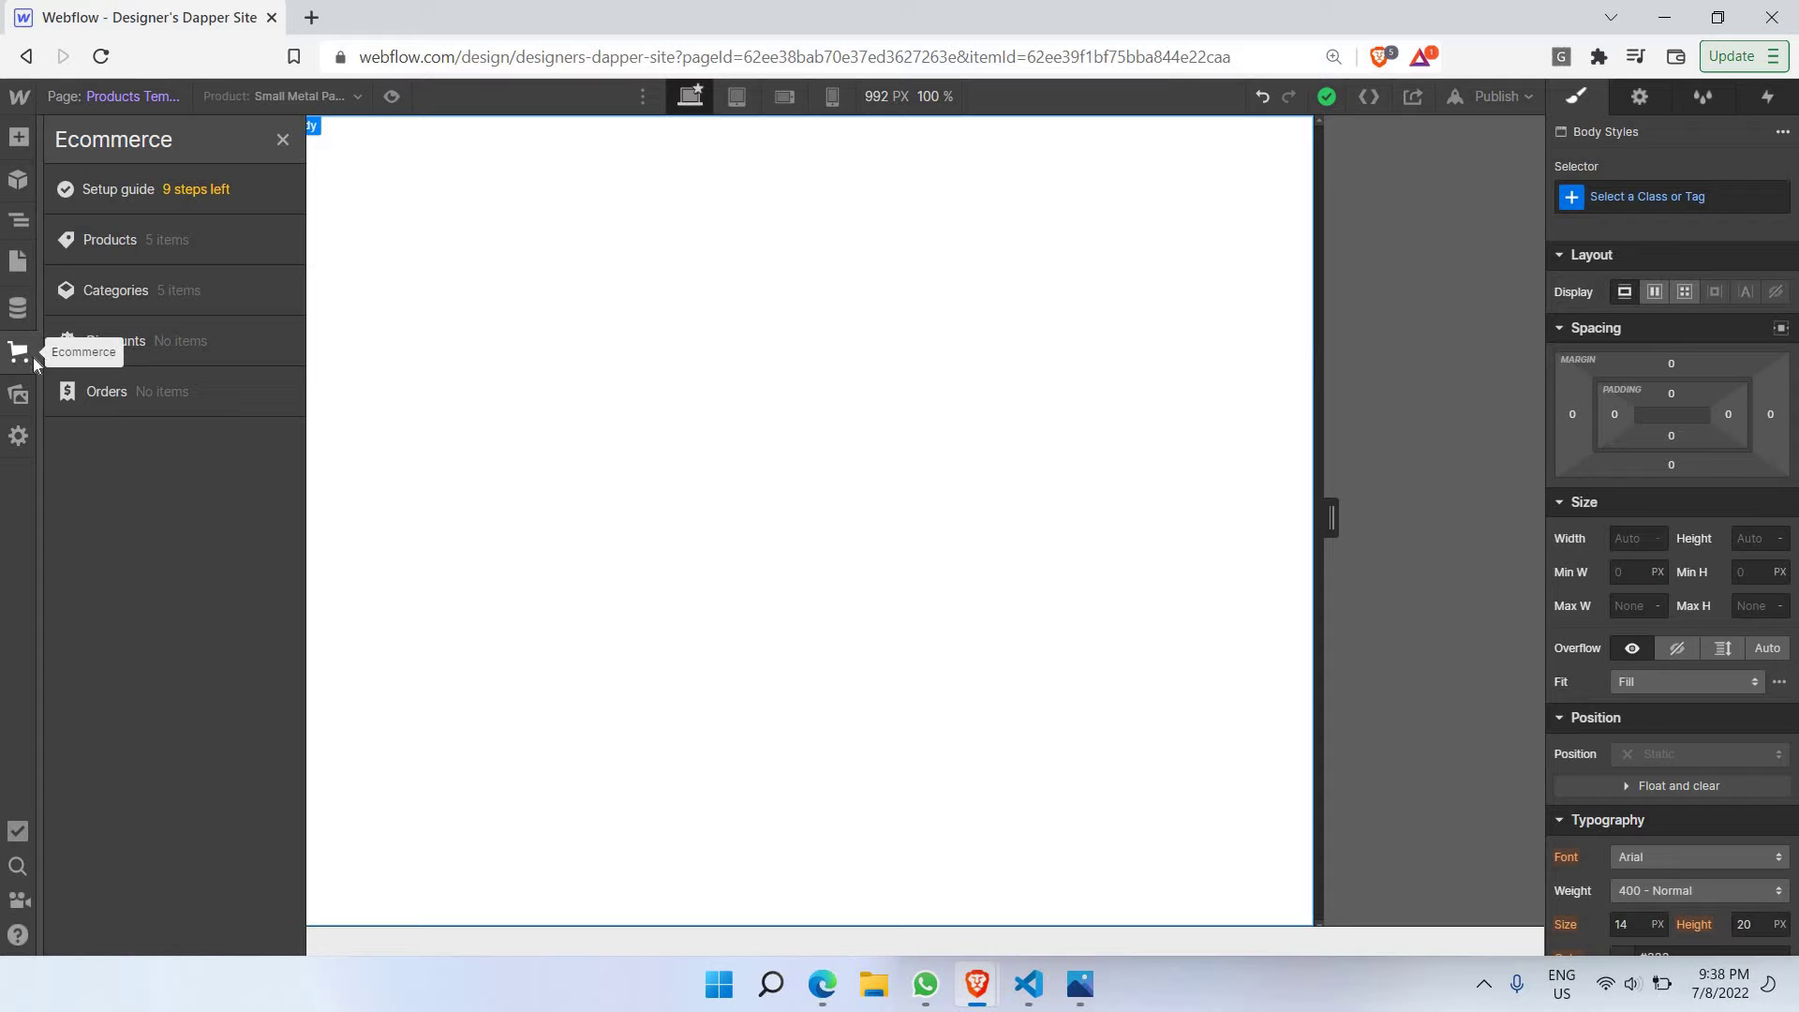
key("ctrl+plus")
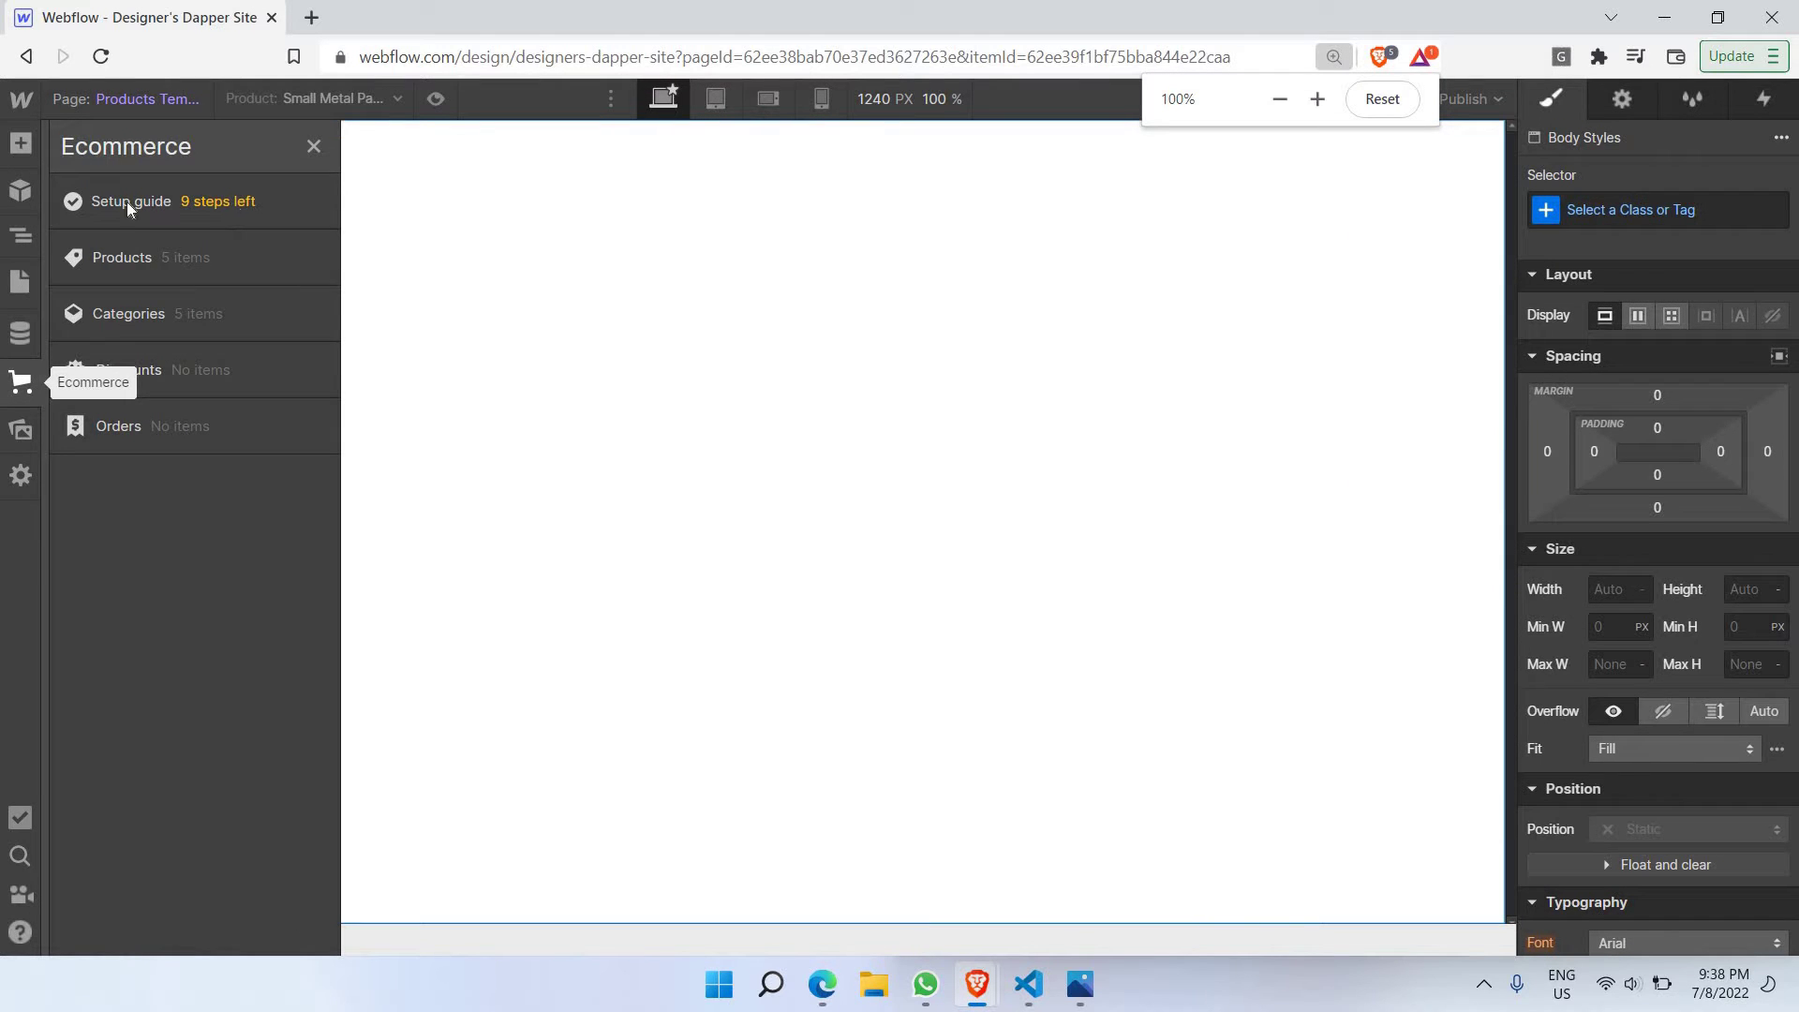
left_click(204, 208)
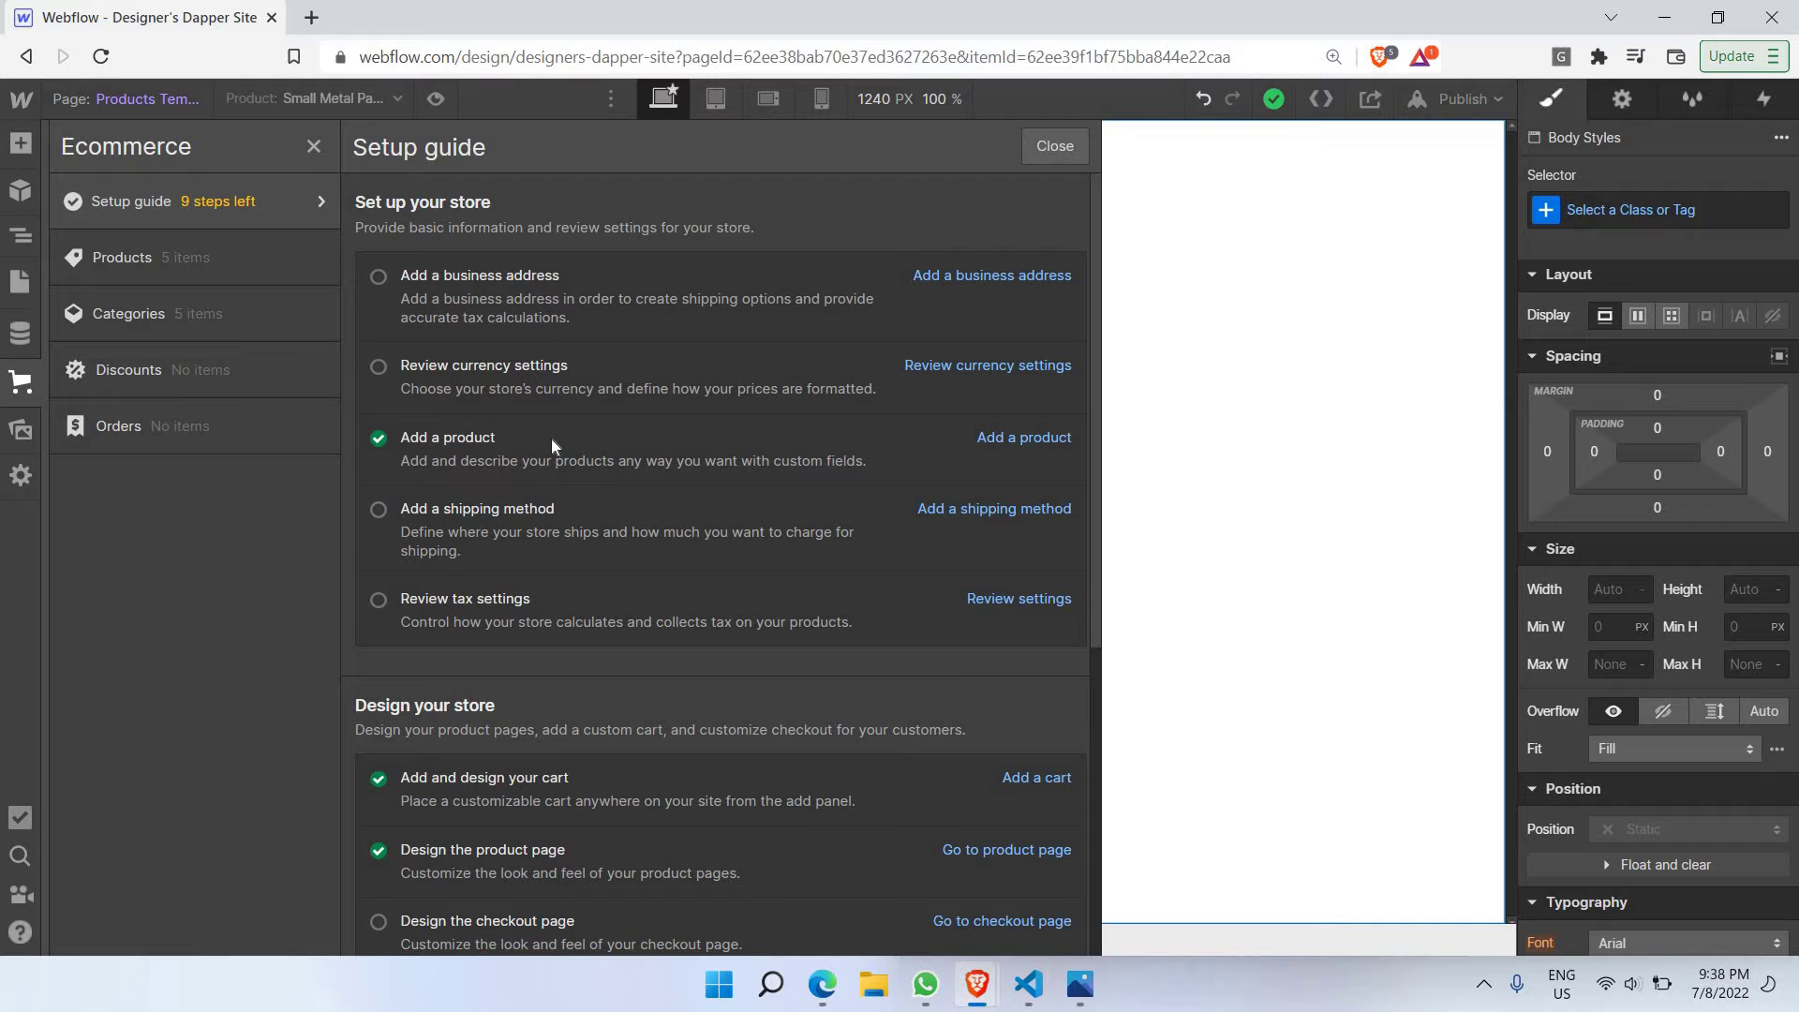
scroll(551, 438, "down", 3)
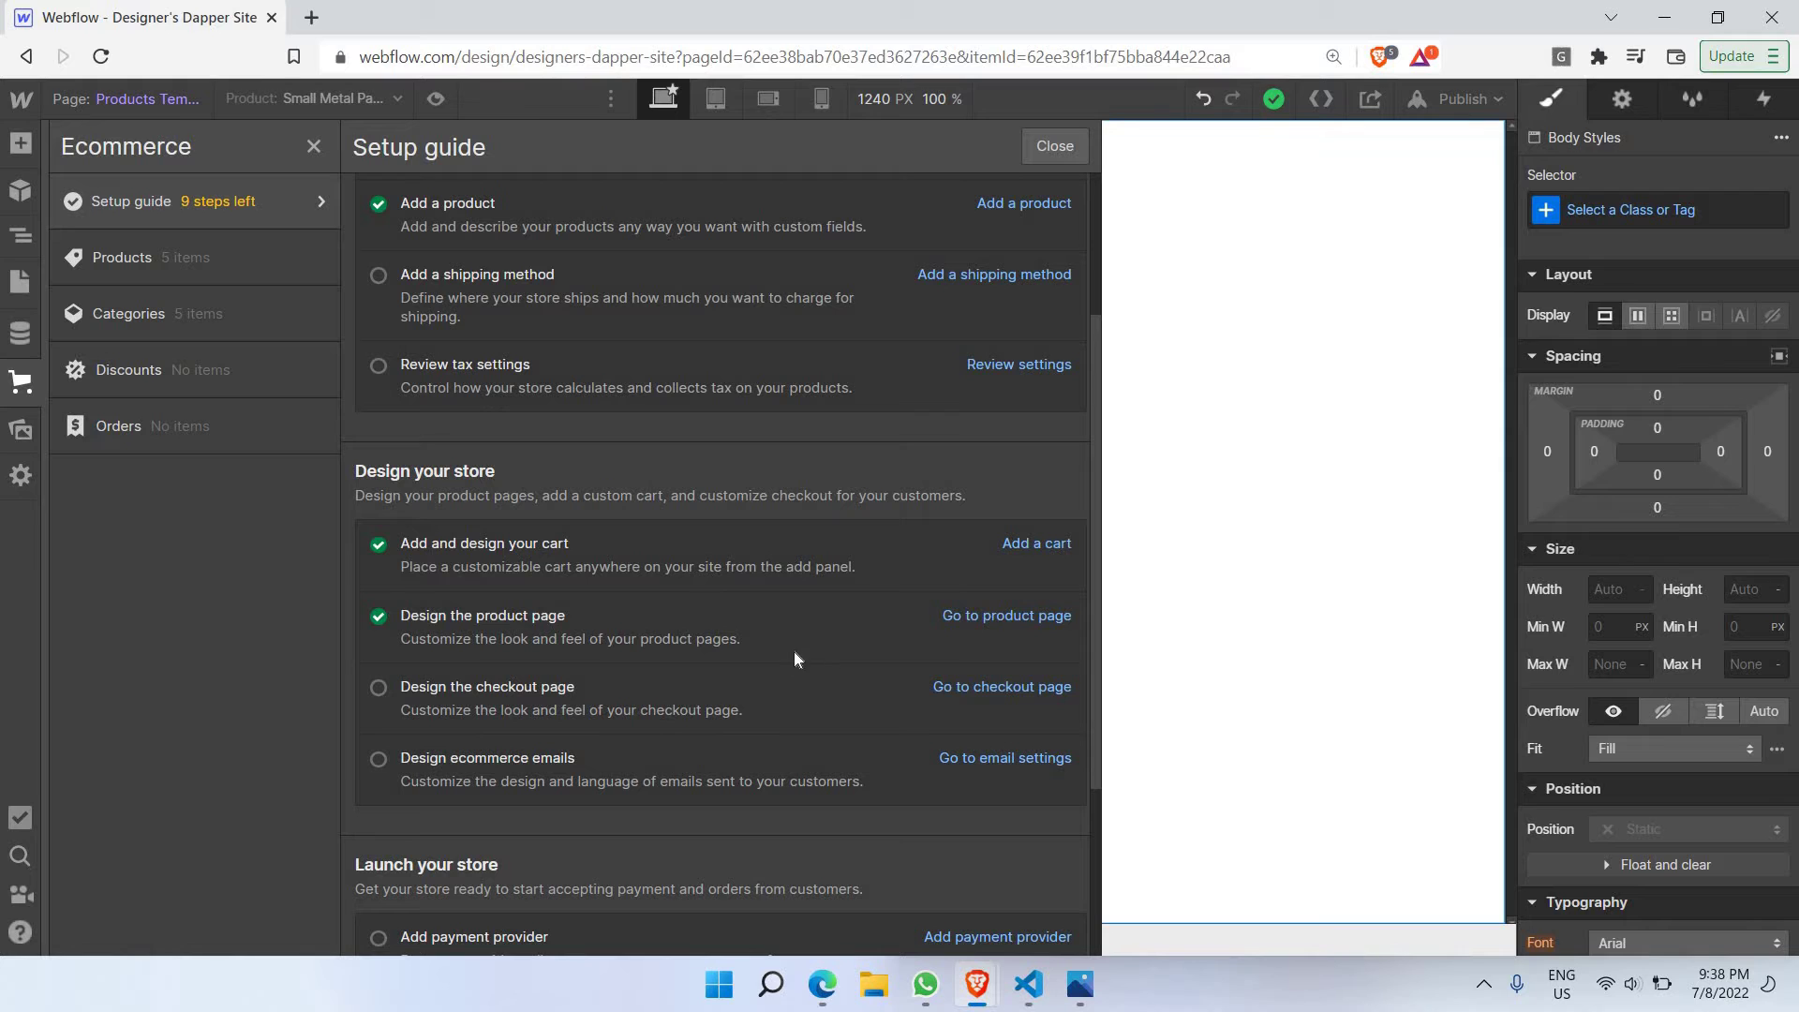
left_click(1027, 620)
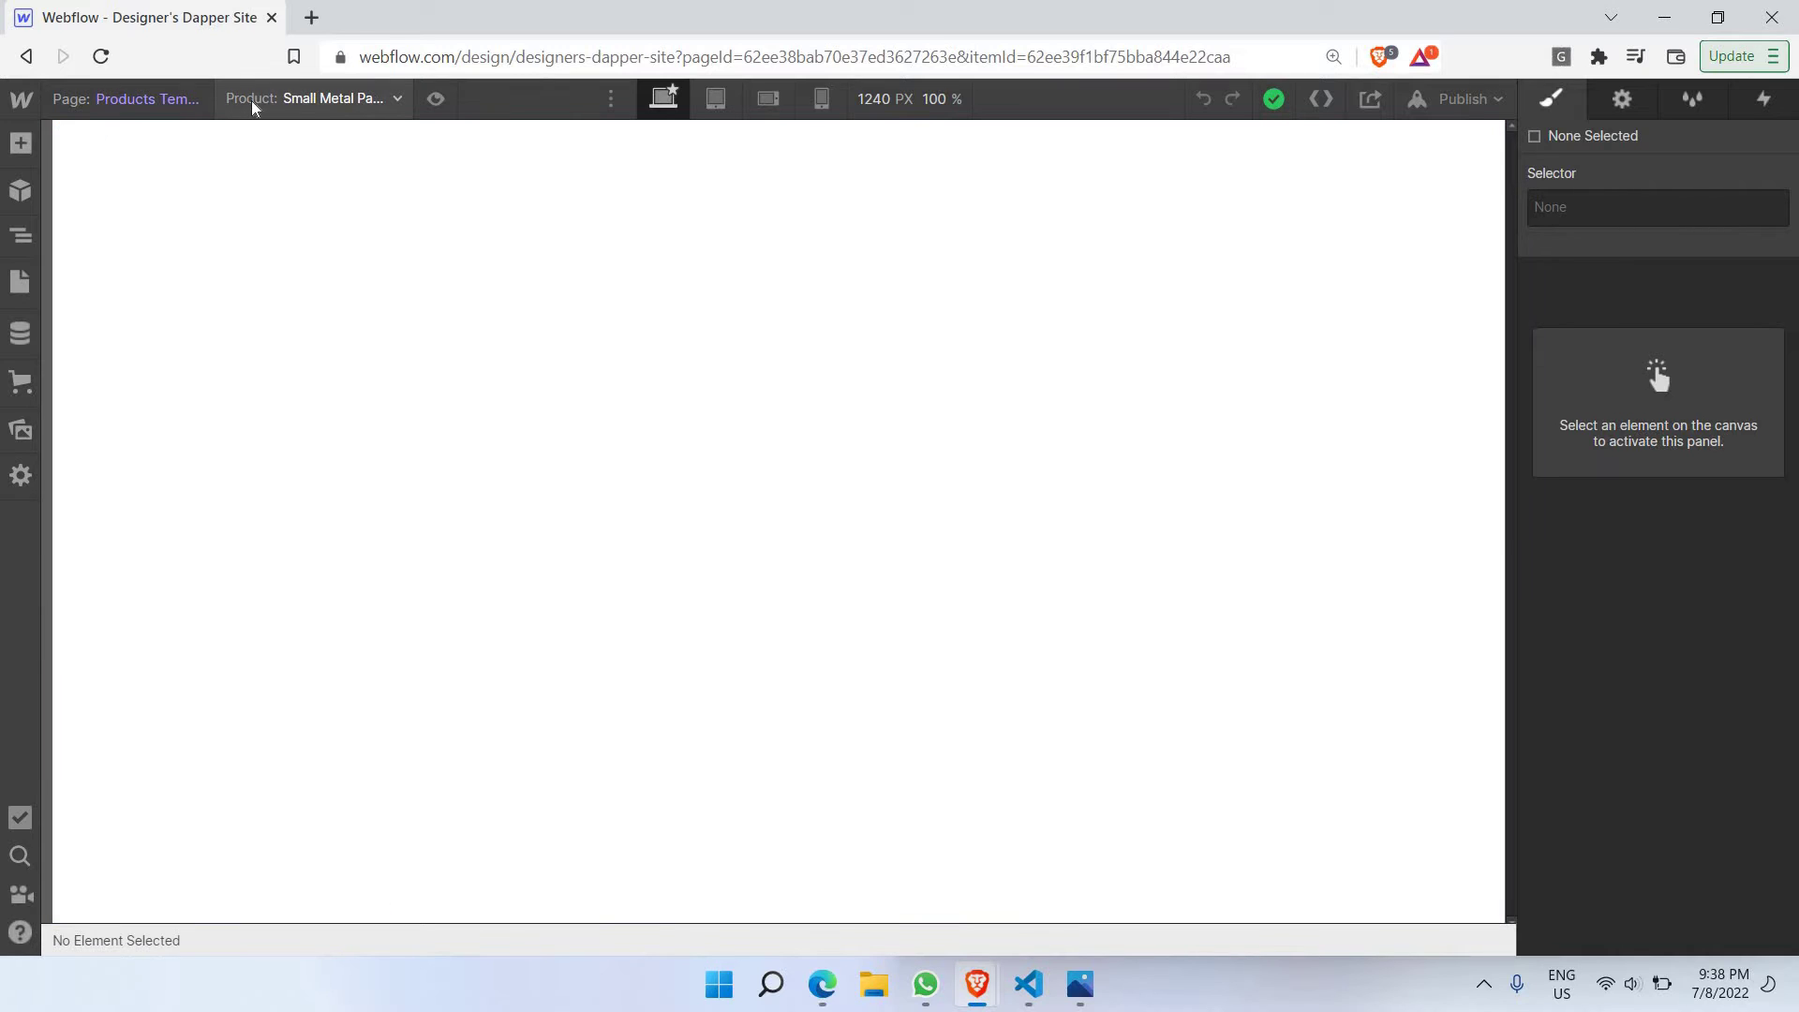
left_click(381, 105)
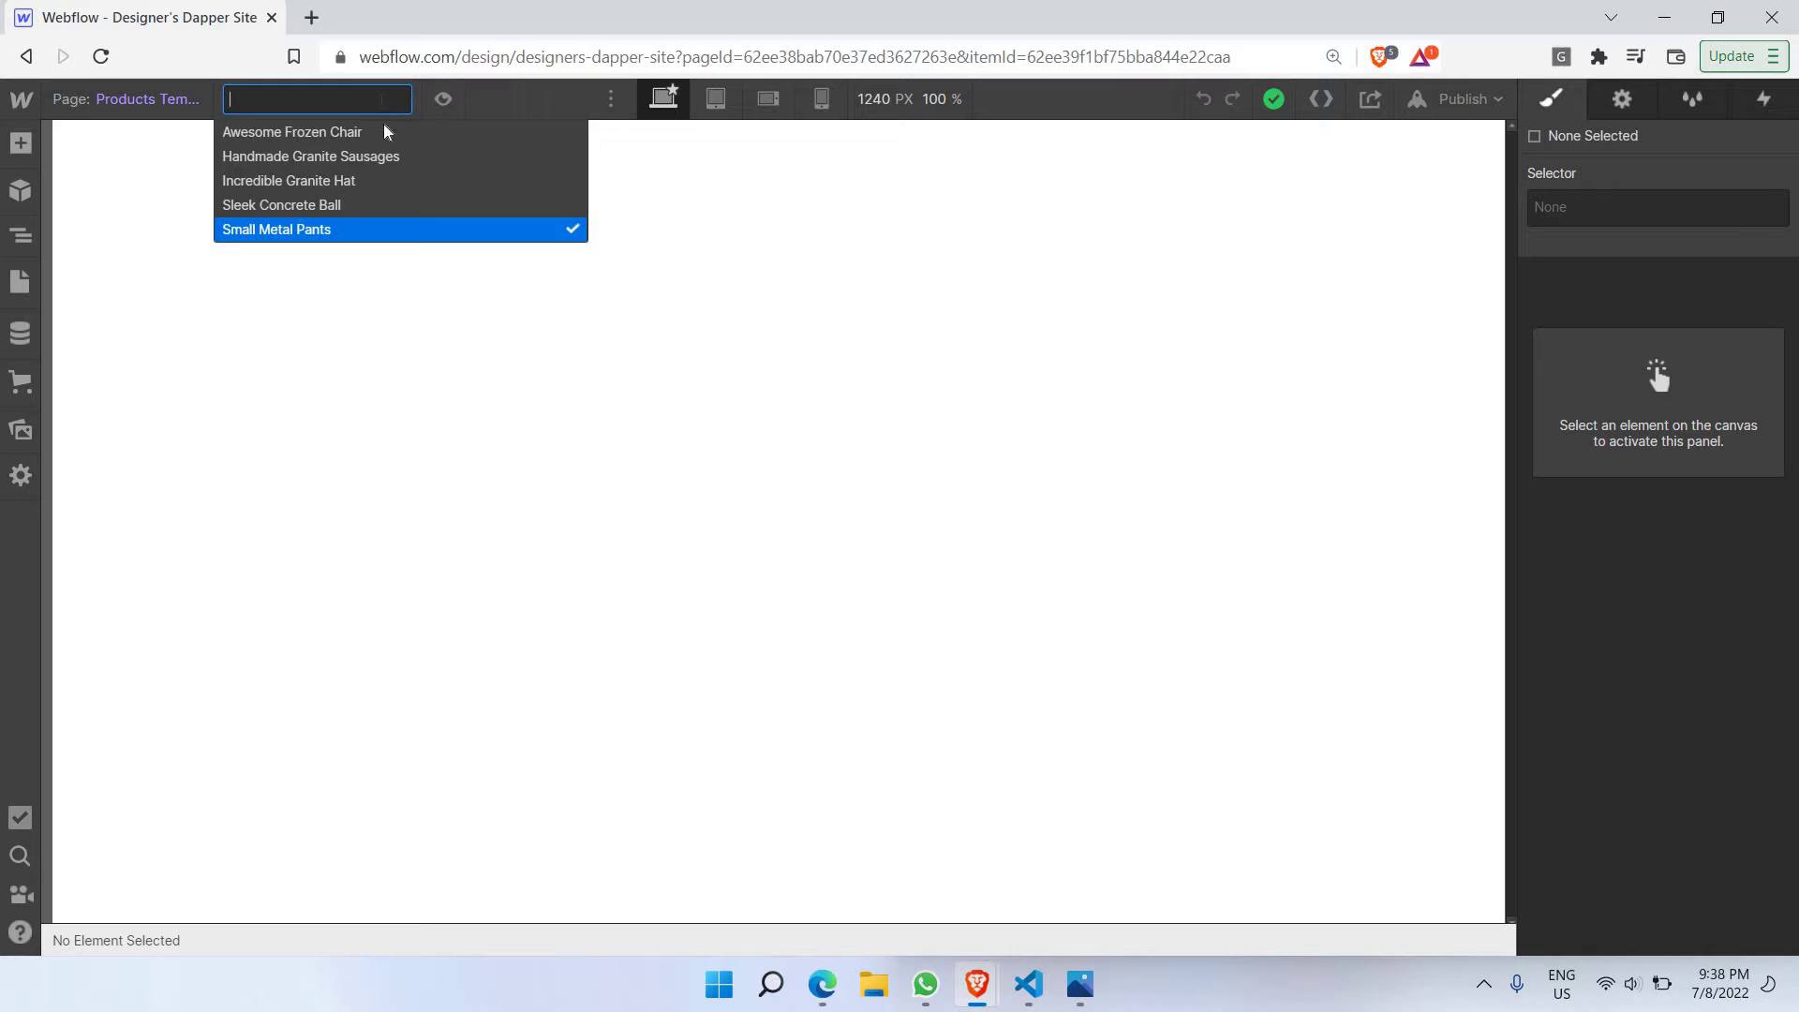
left_click(298, 271)
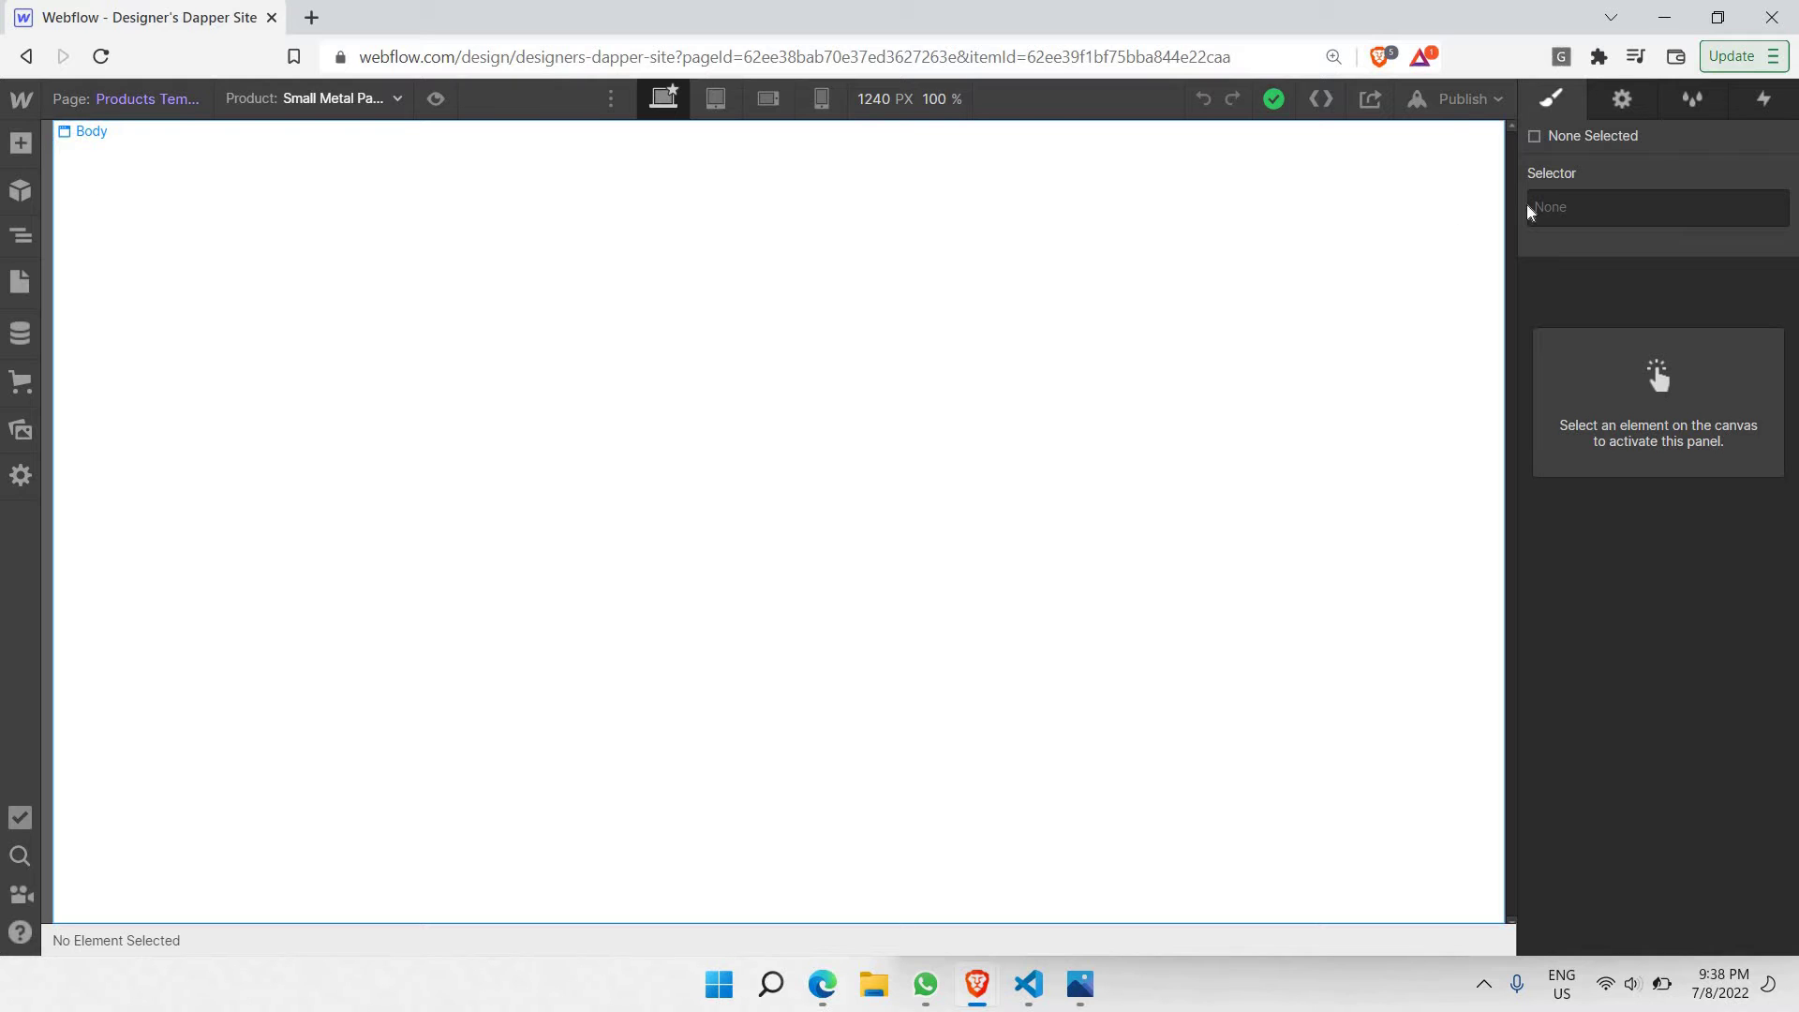
Step: Add the prebuilt Navbar Logo Left layout to the top of the page body and check its place in the element hierarchy
left_click(21, 145)
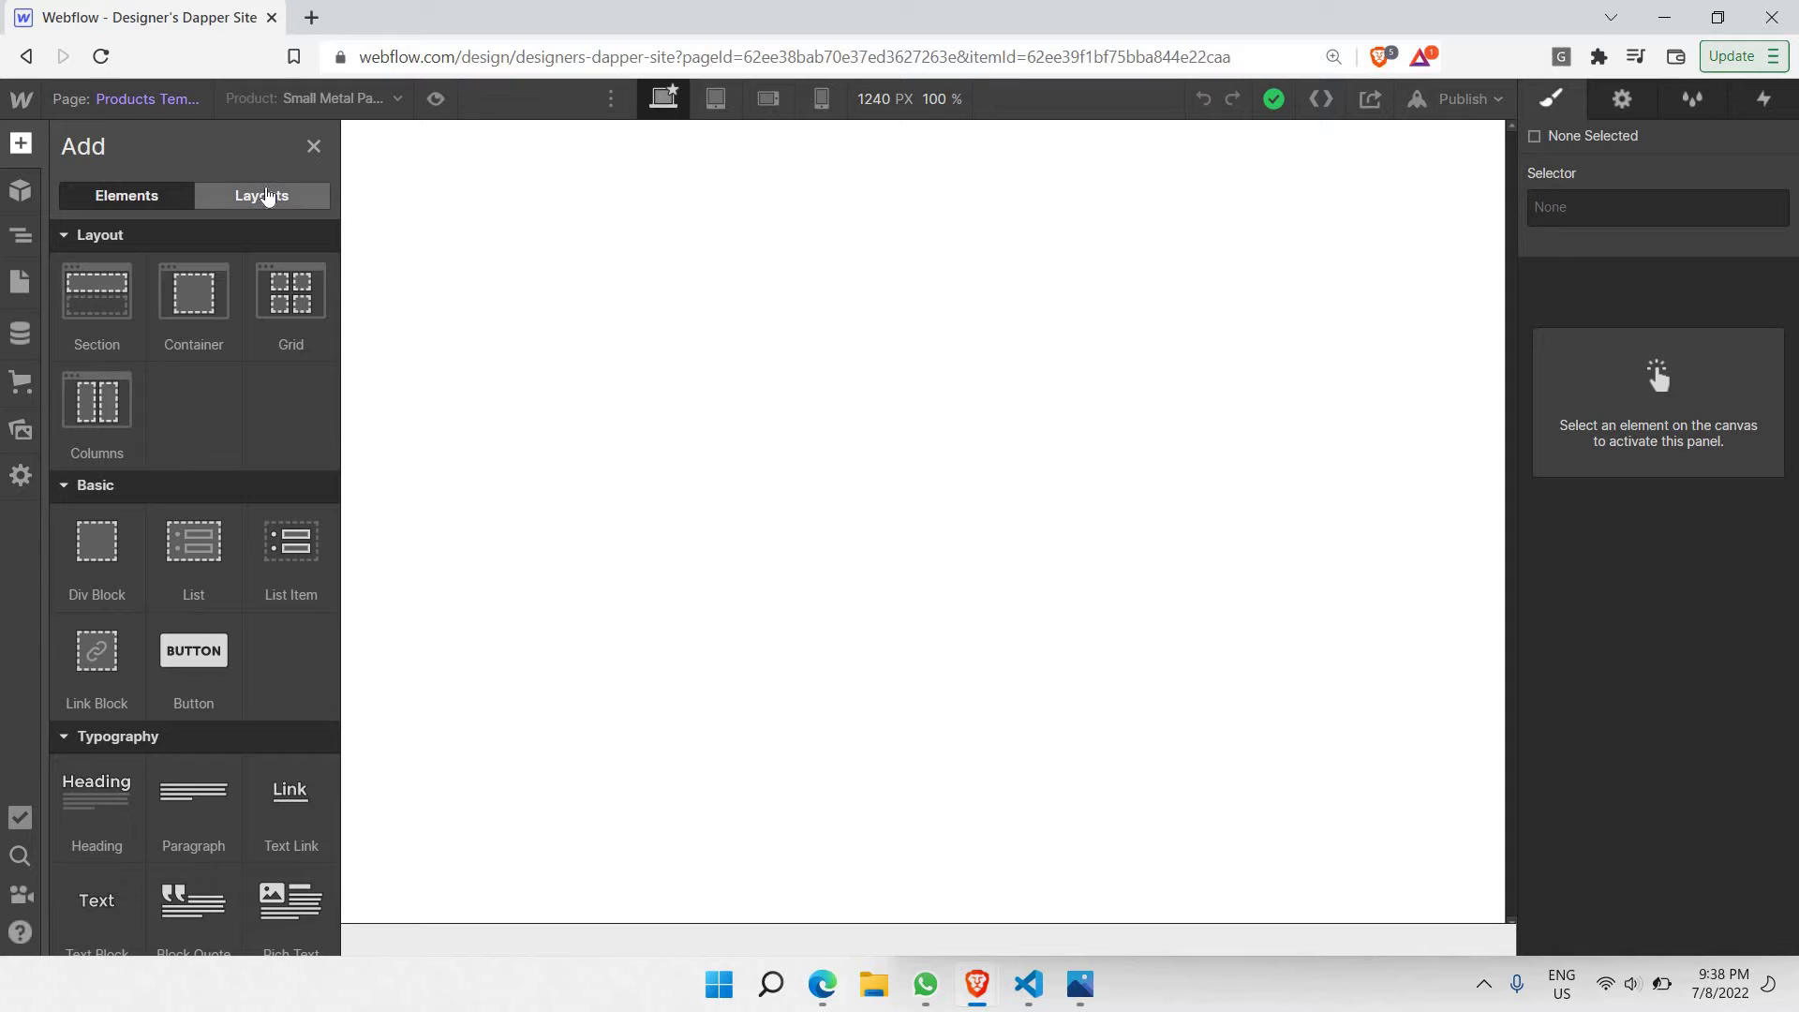
left_click(266, 196)
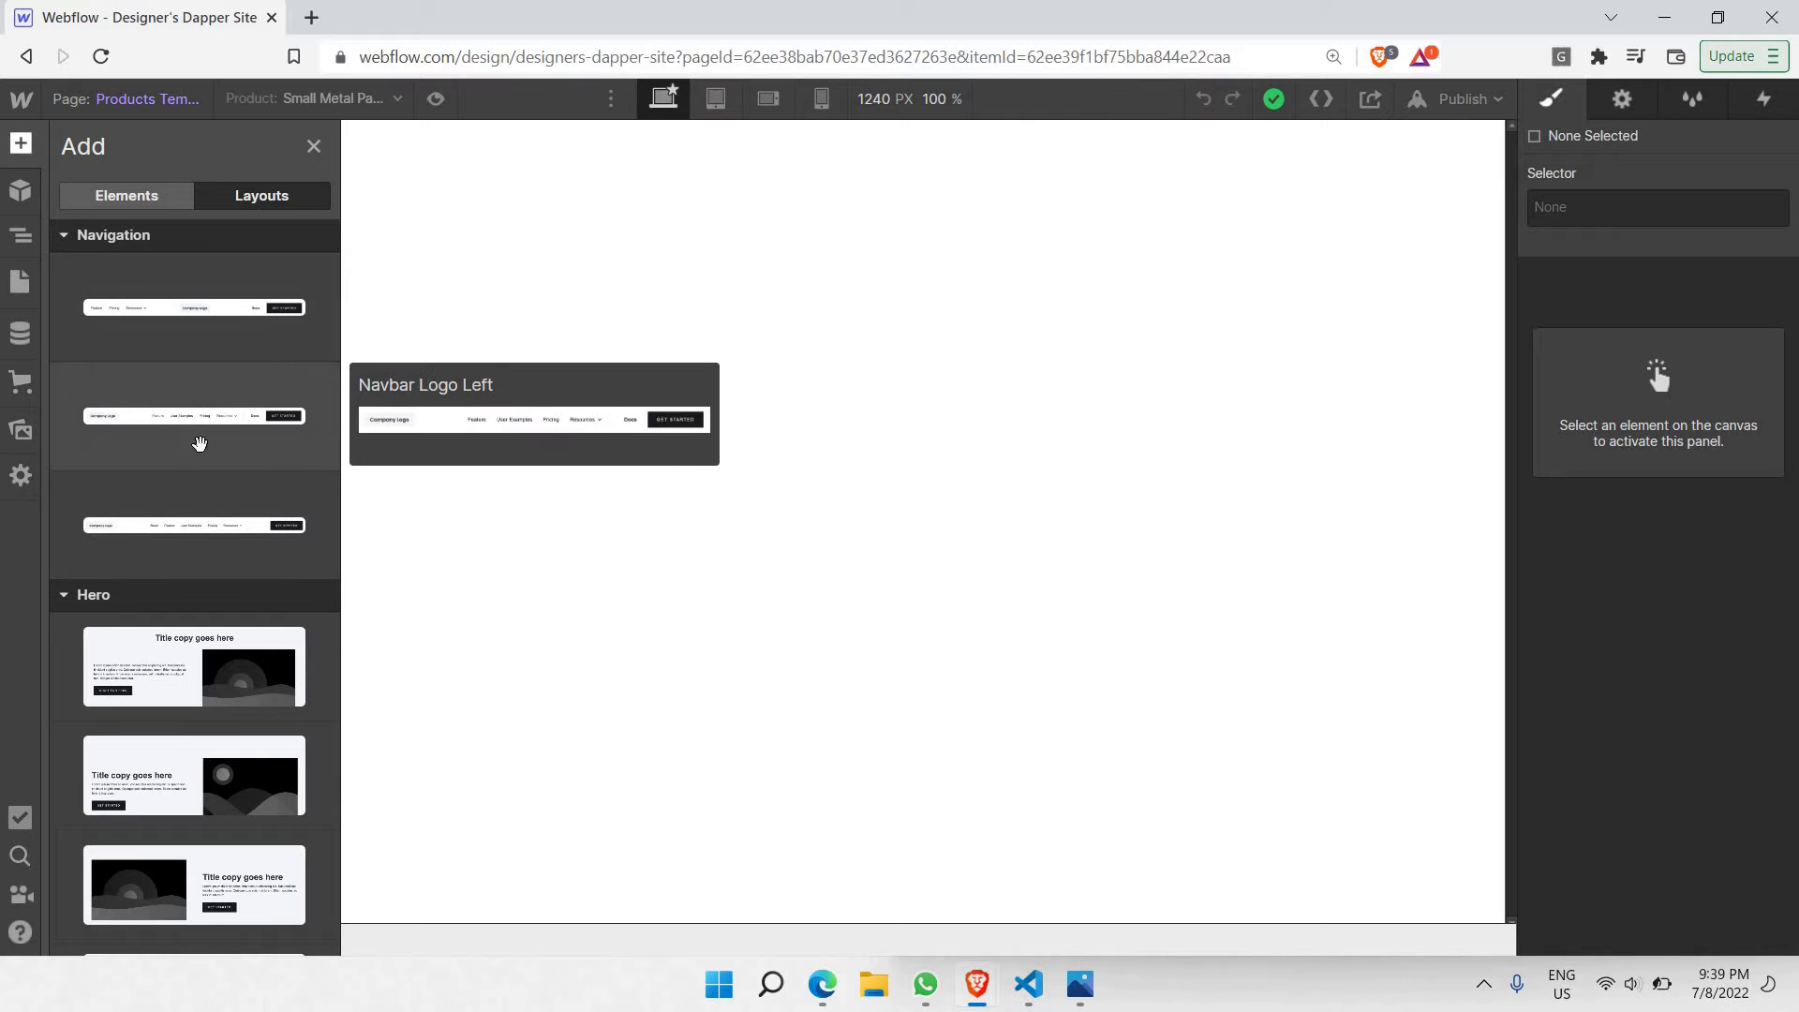
left_click_drag(196, 426, 680, 148)
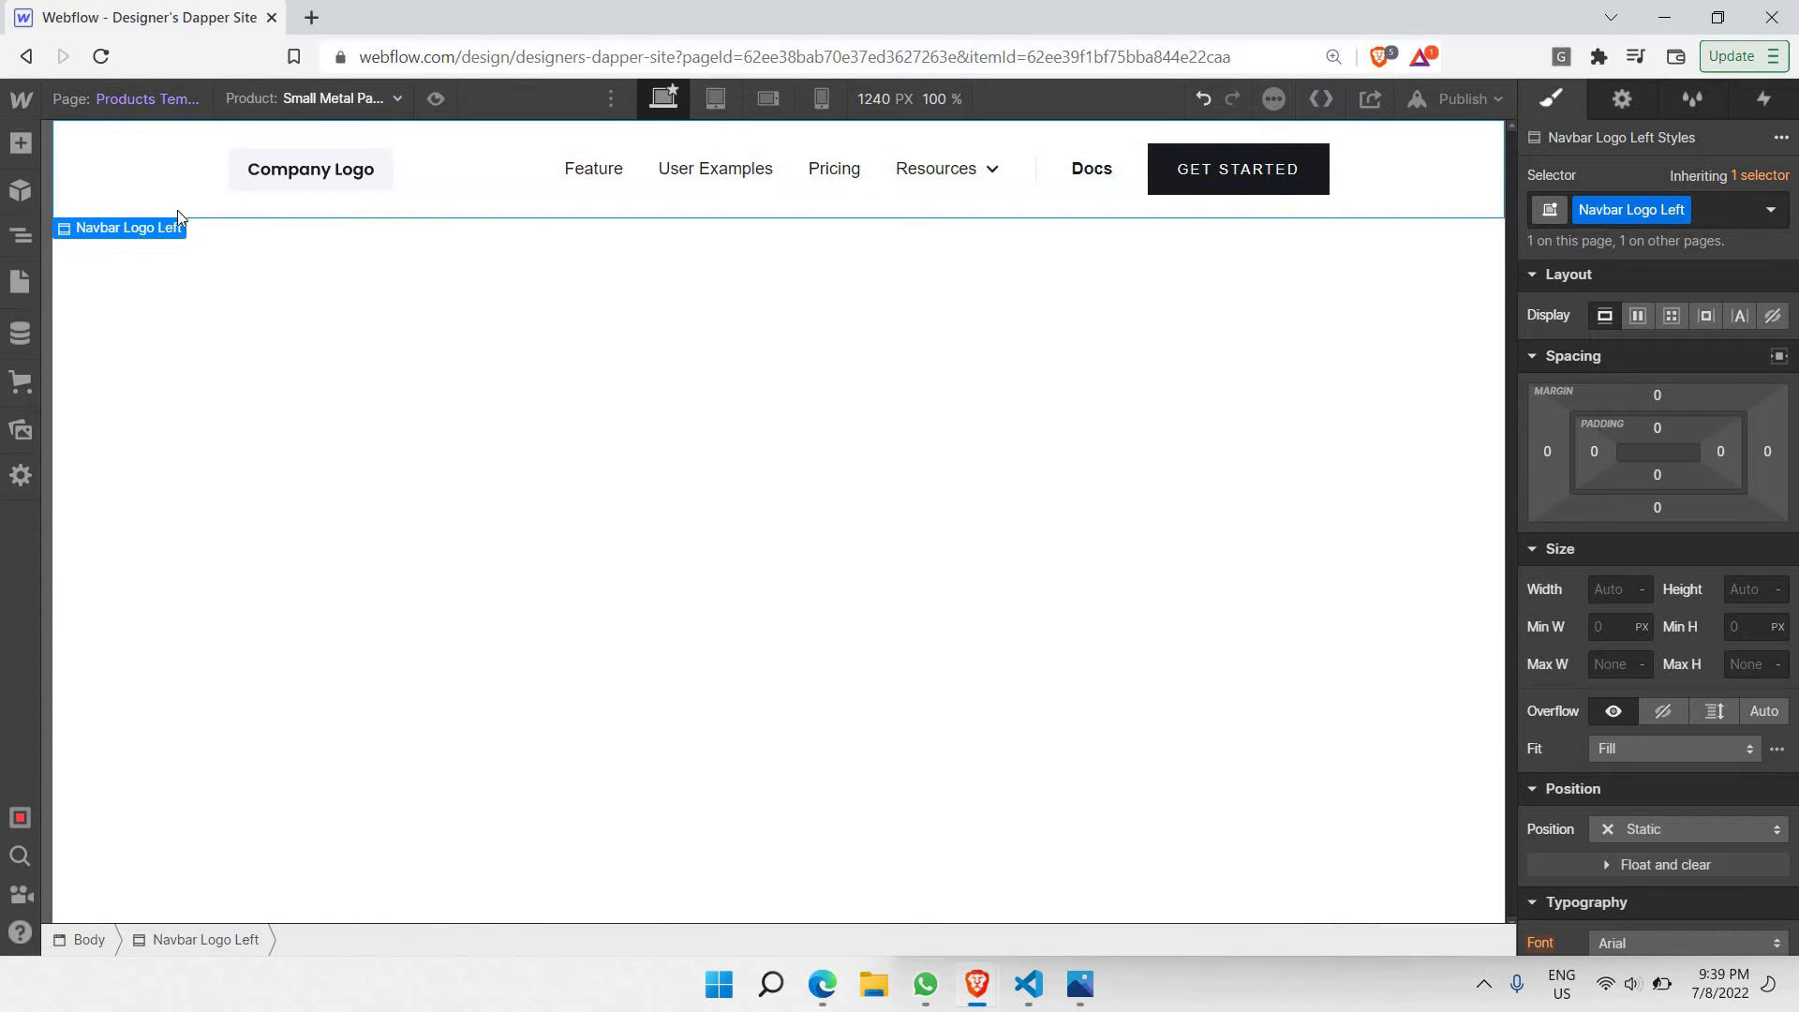
left_click(21, 237)
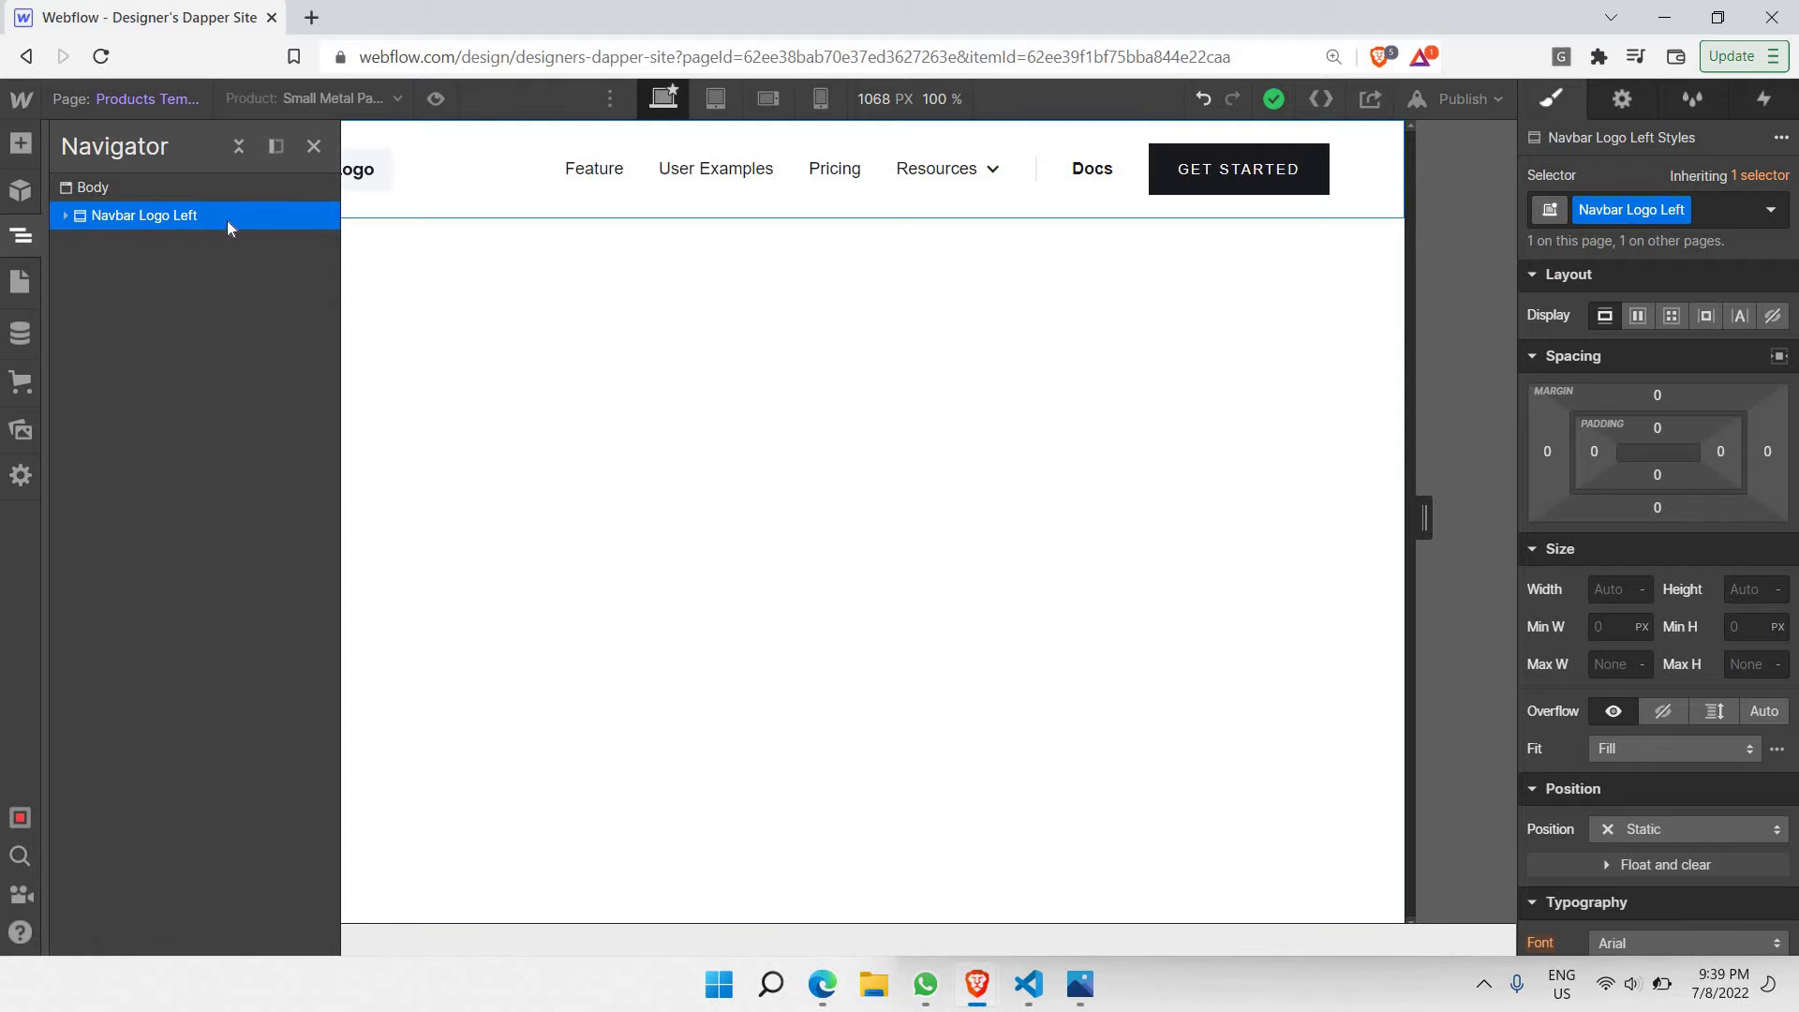
left_click(314, 146)
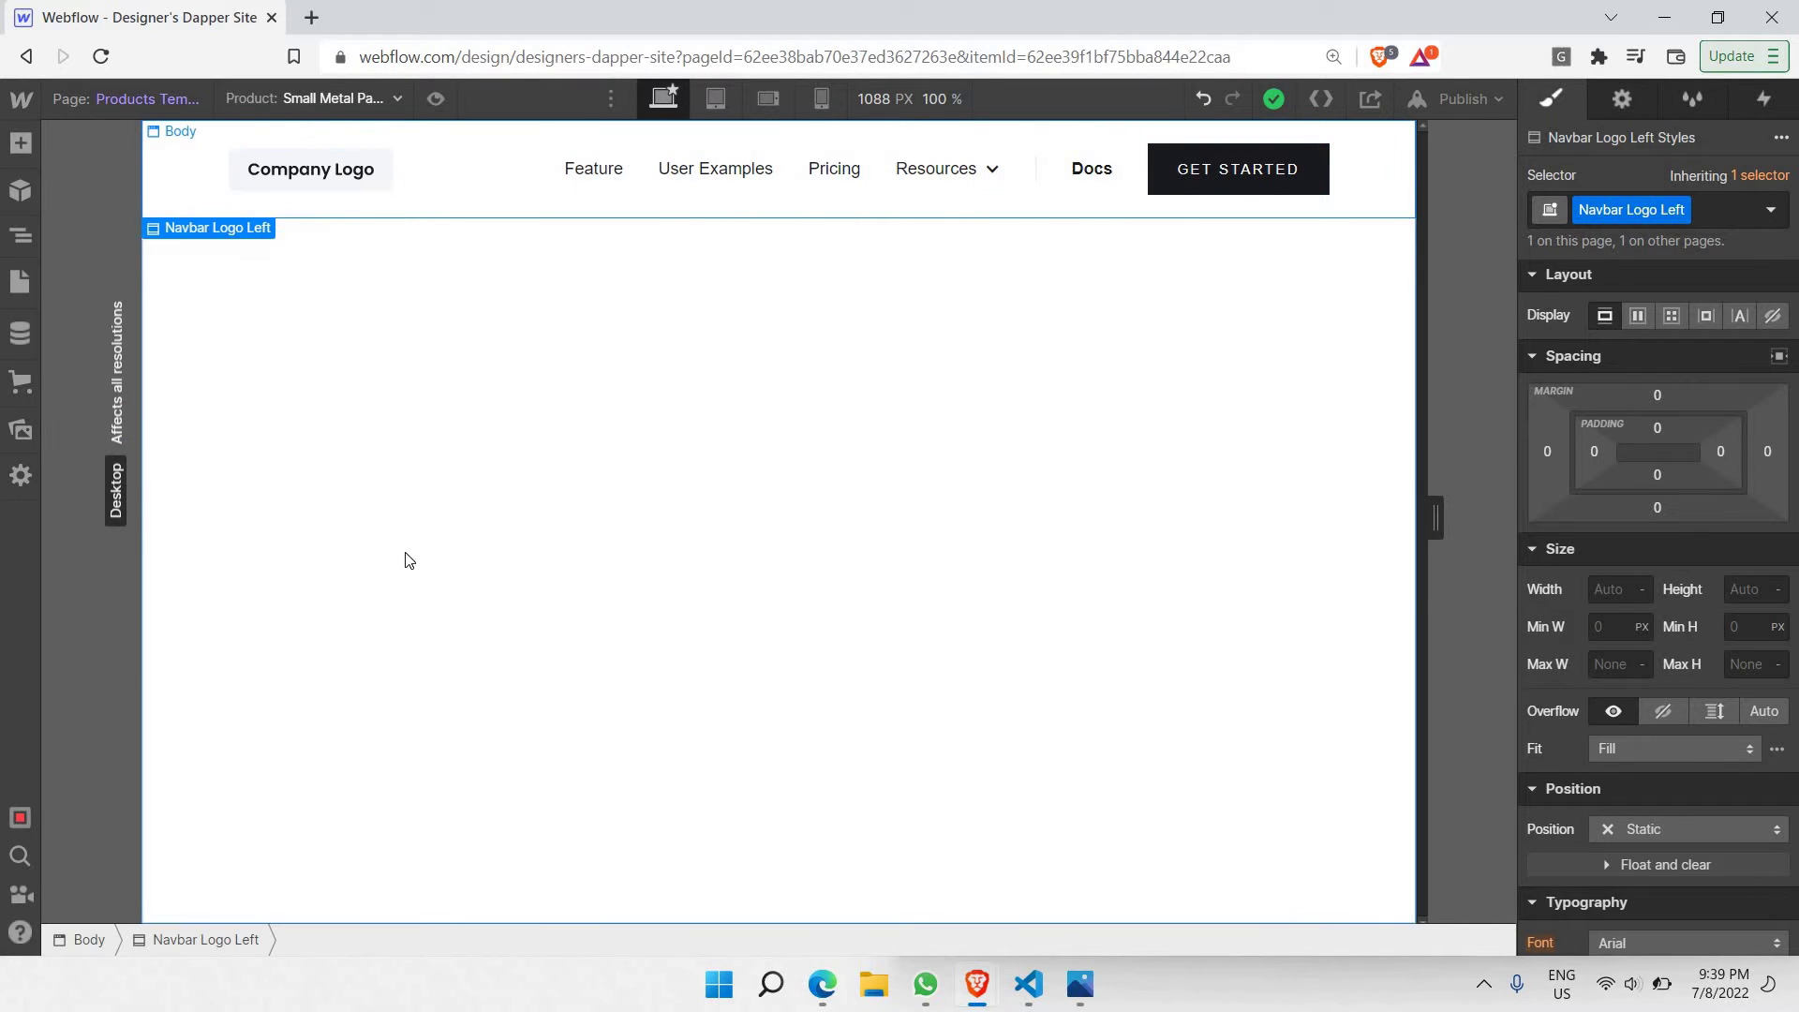
Step: Add a Section element to the page directly below the navbar
left_click(20, 142)
scroll(183, 328, "down", 5)
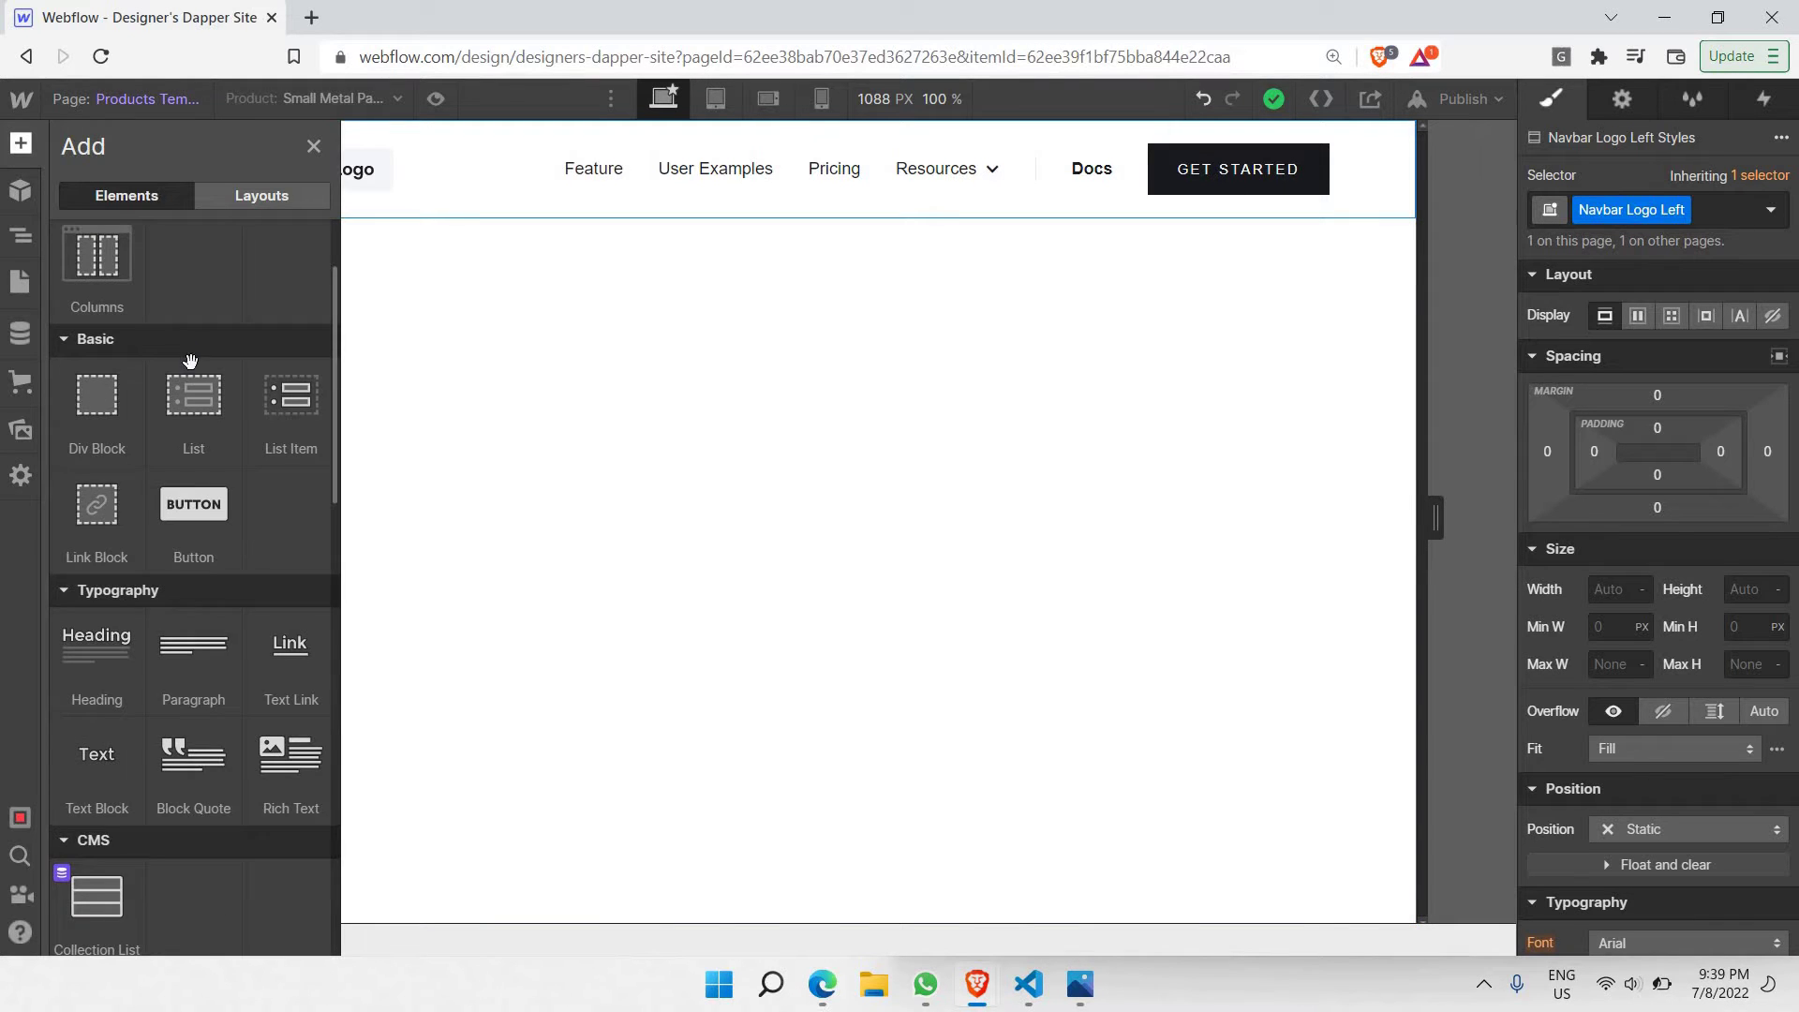
scroll(191, 373, "up", 5)
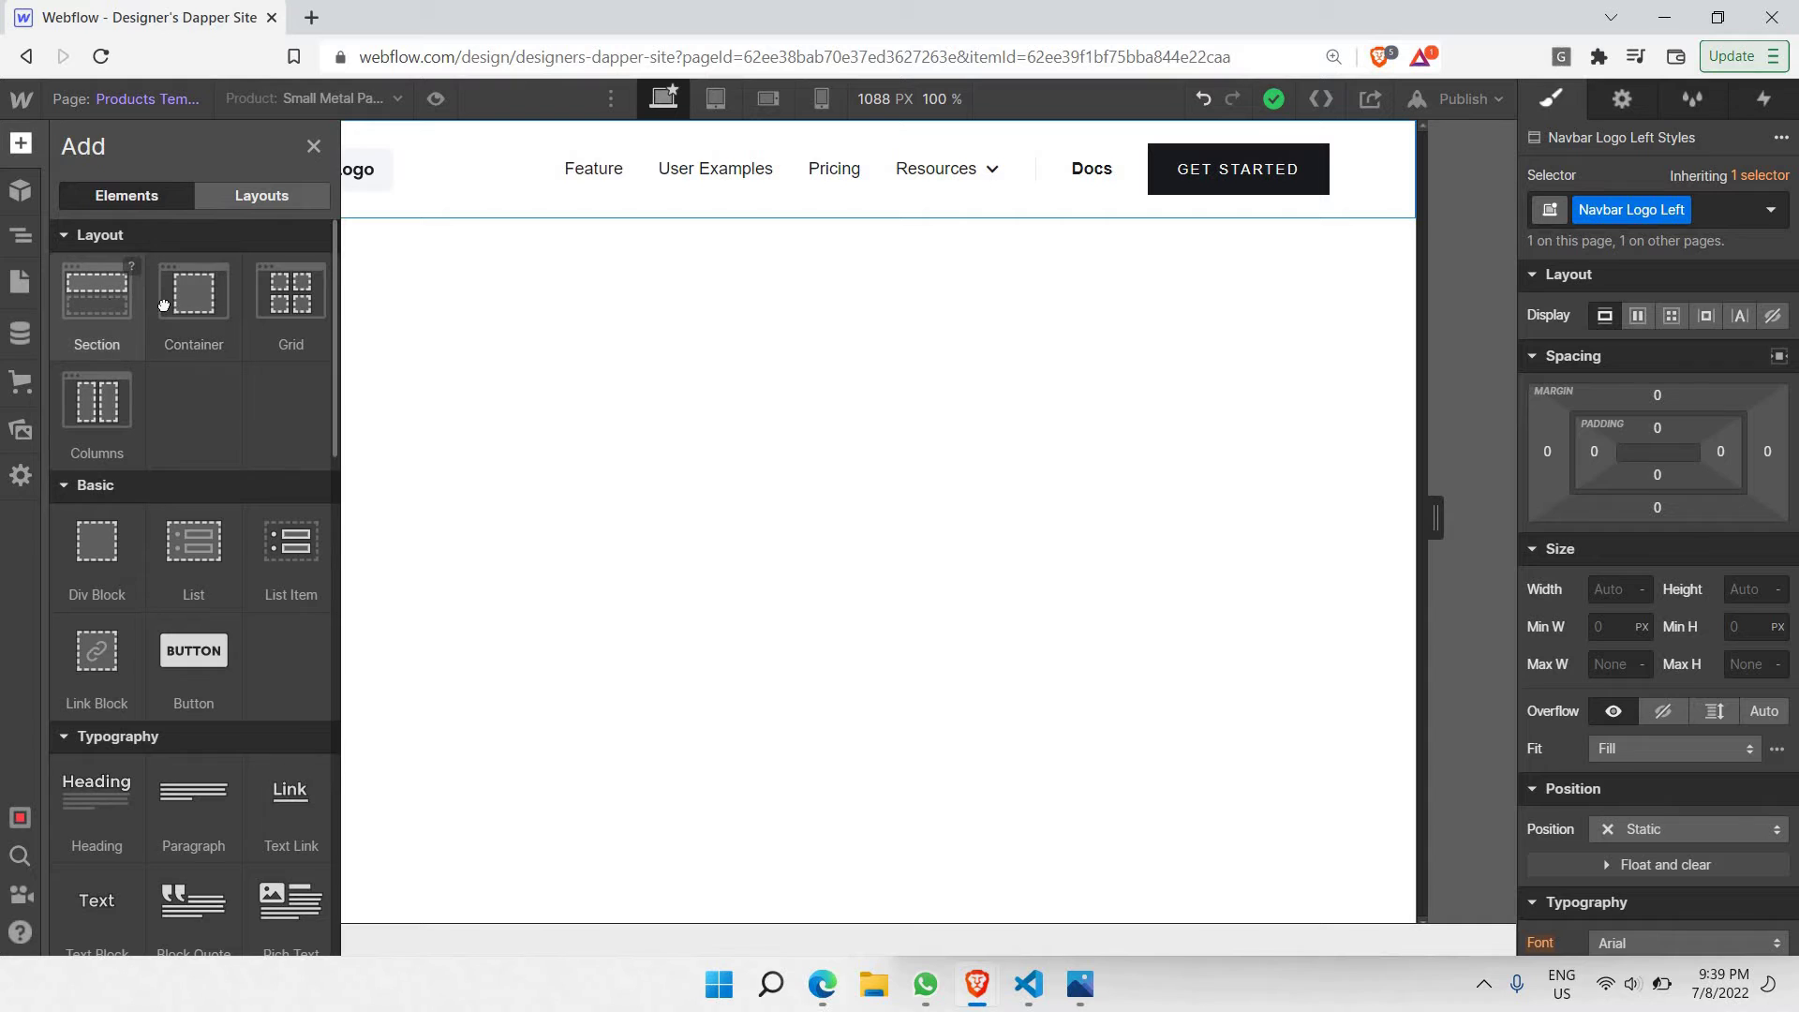
left_click_drag(96, 294, 563, 244)
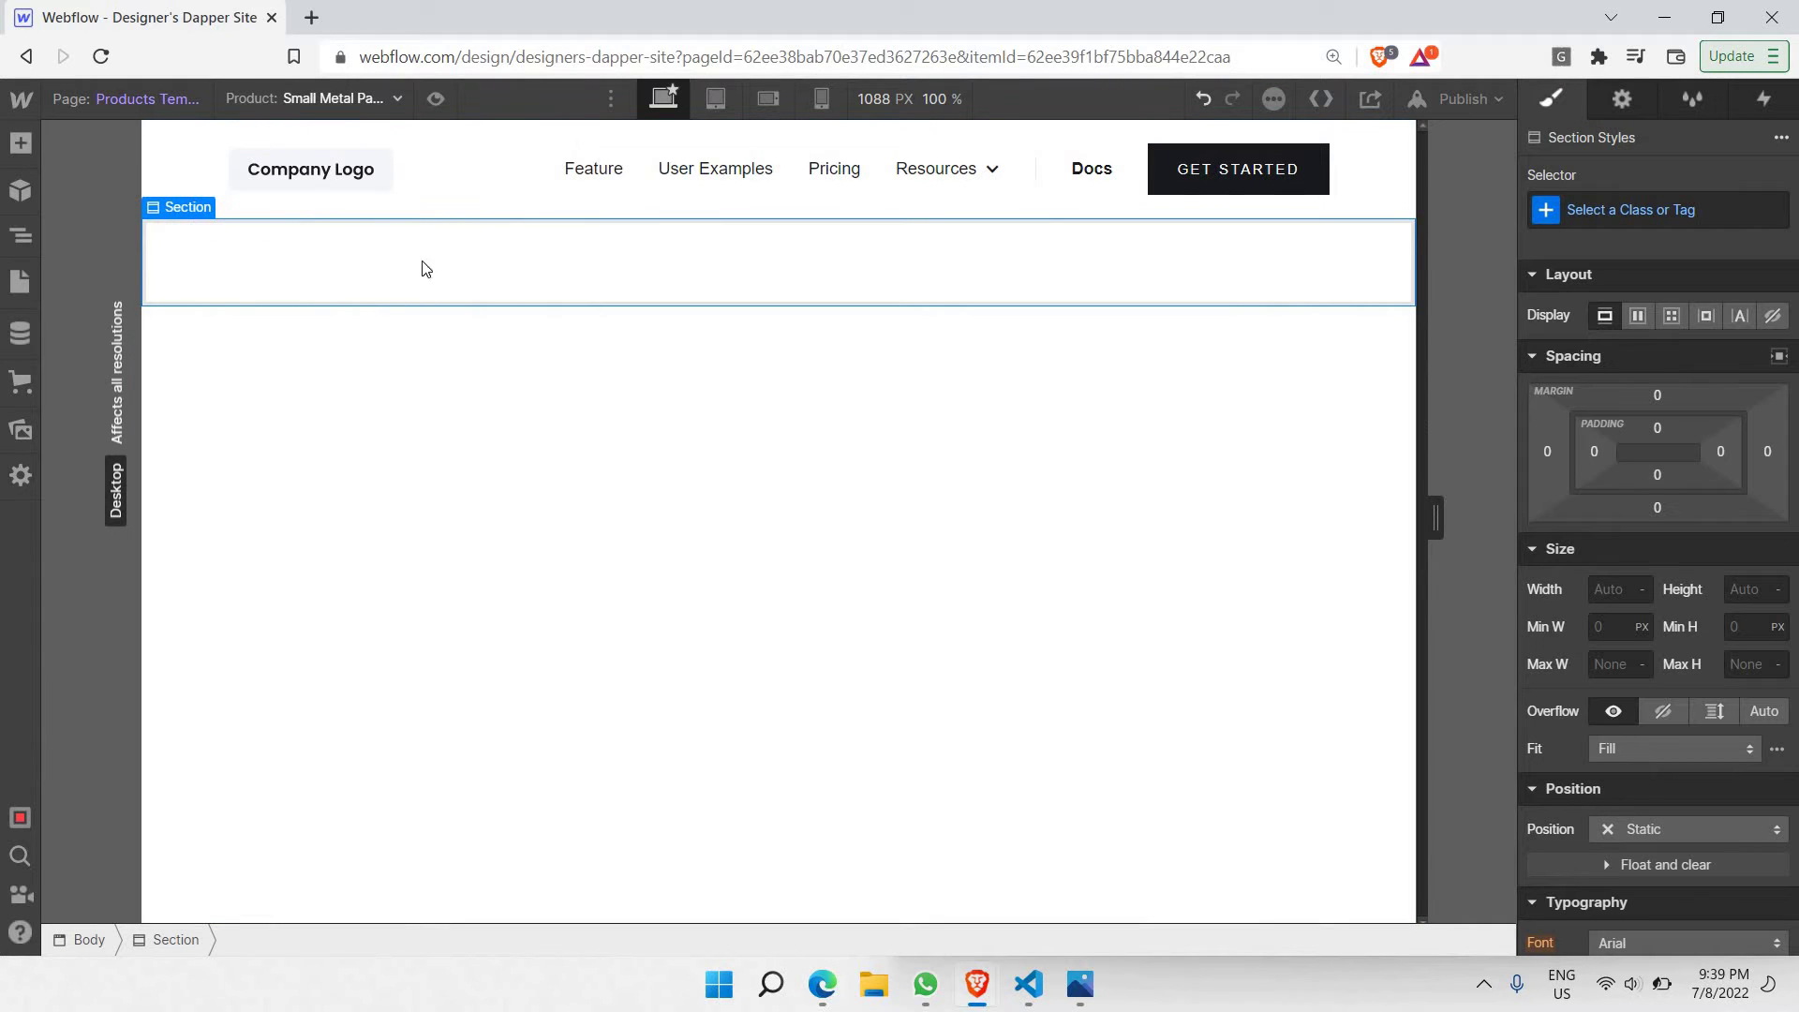
Step: Give the new section a new class named Product Section
left_click(18, 148)
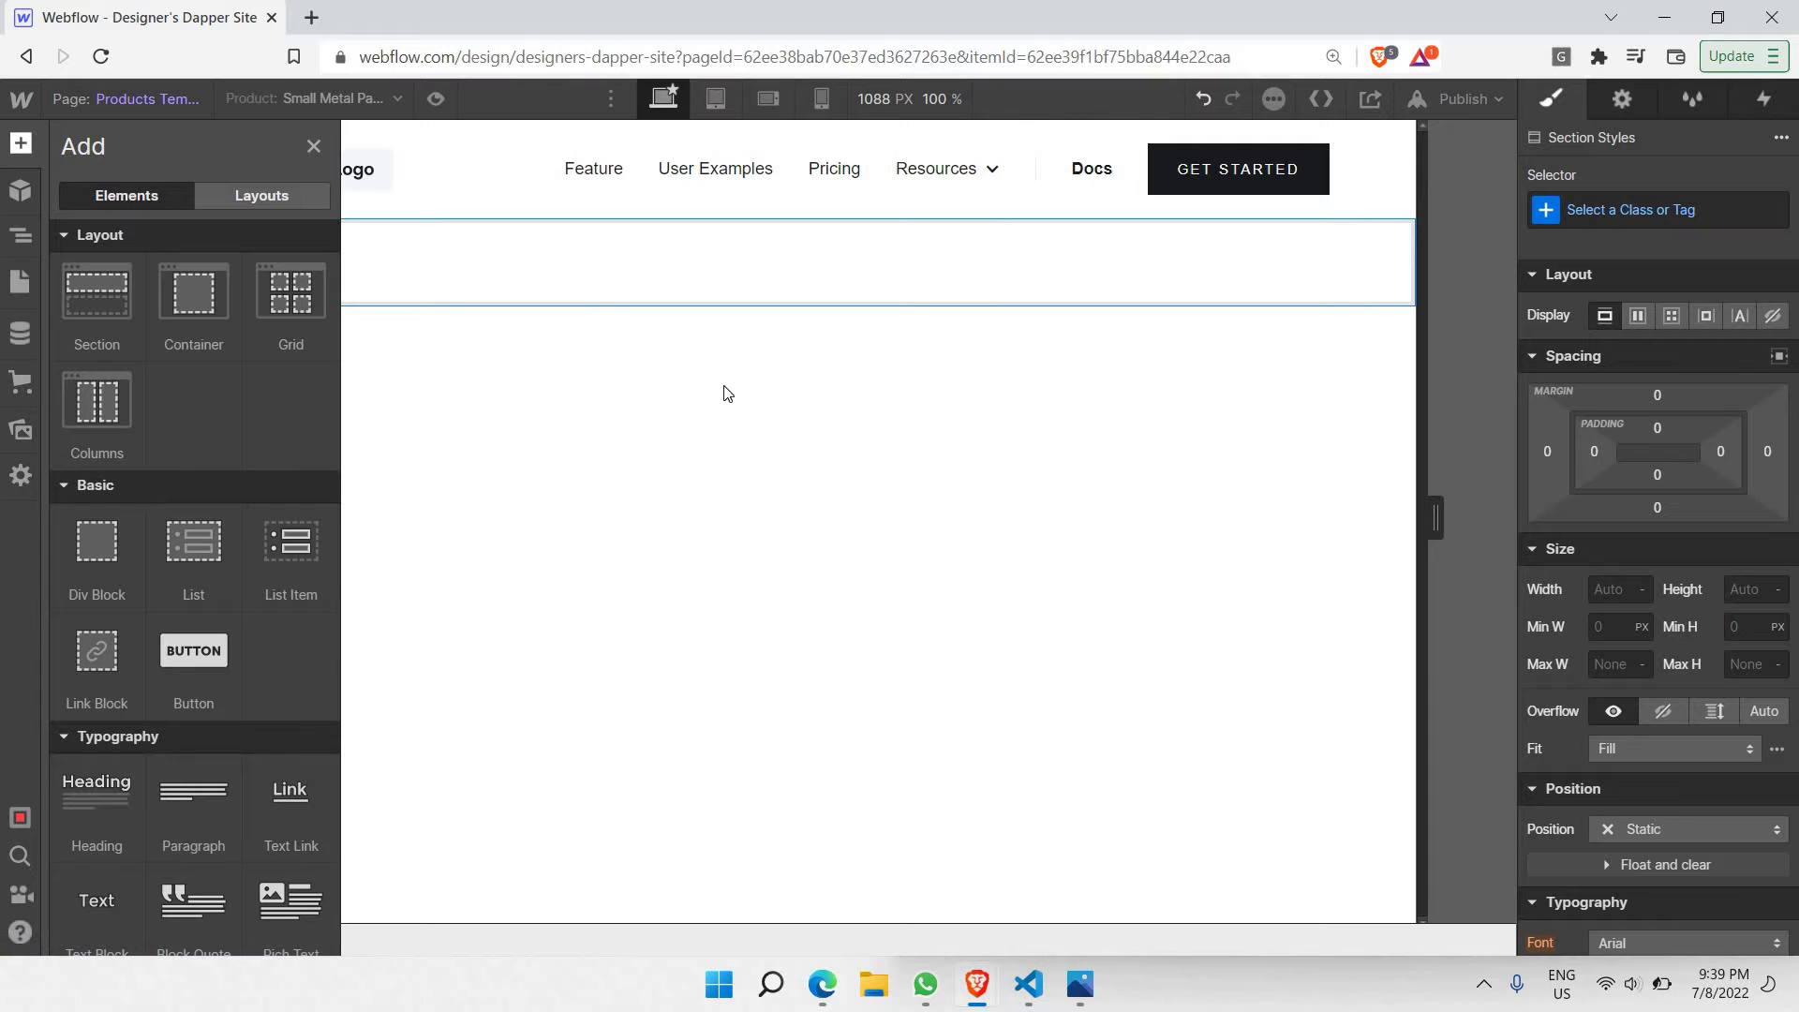
left_click(429, 299)
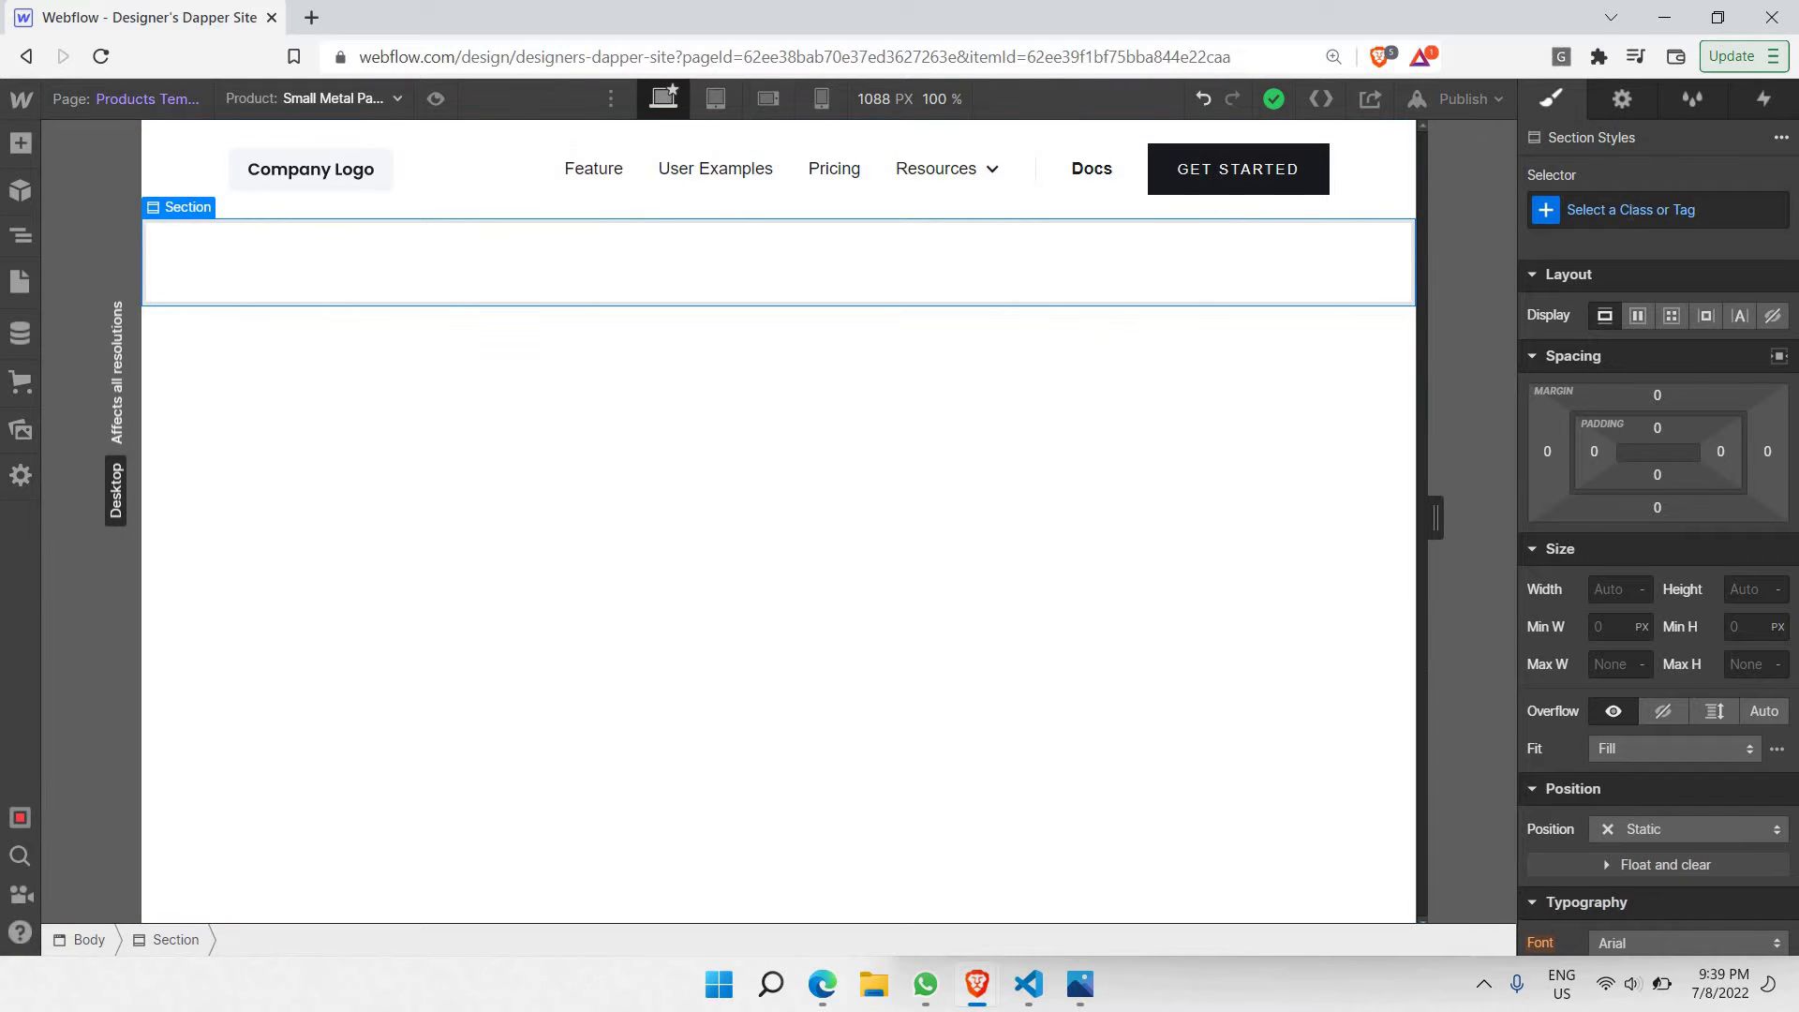
left_click(1649, 210)
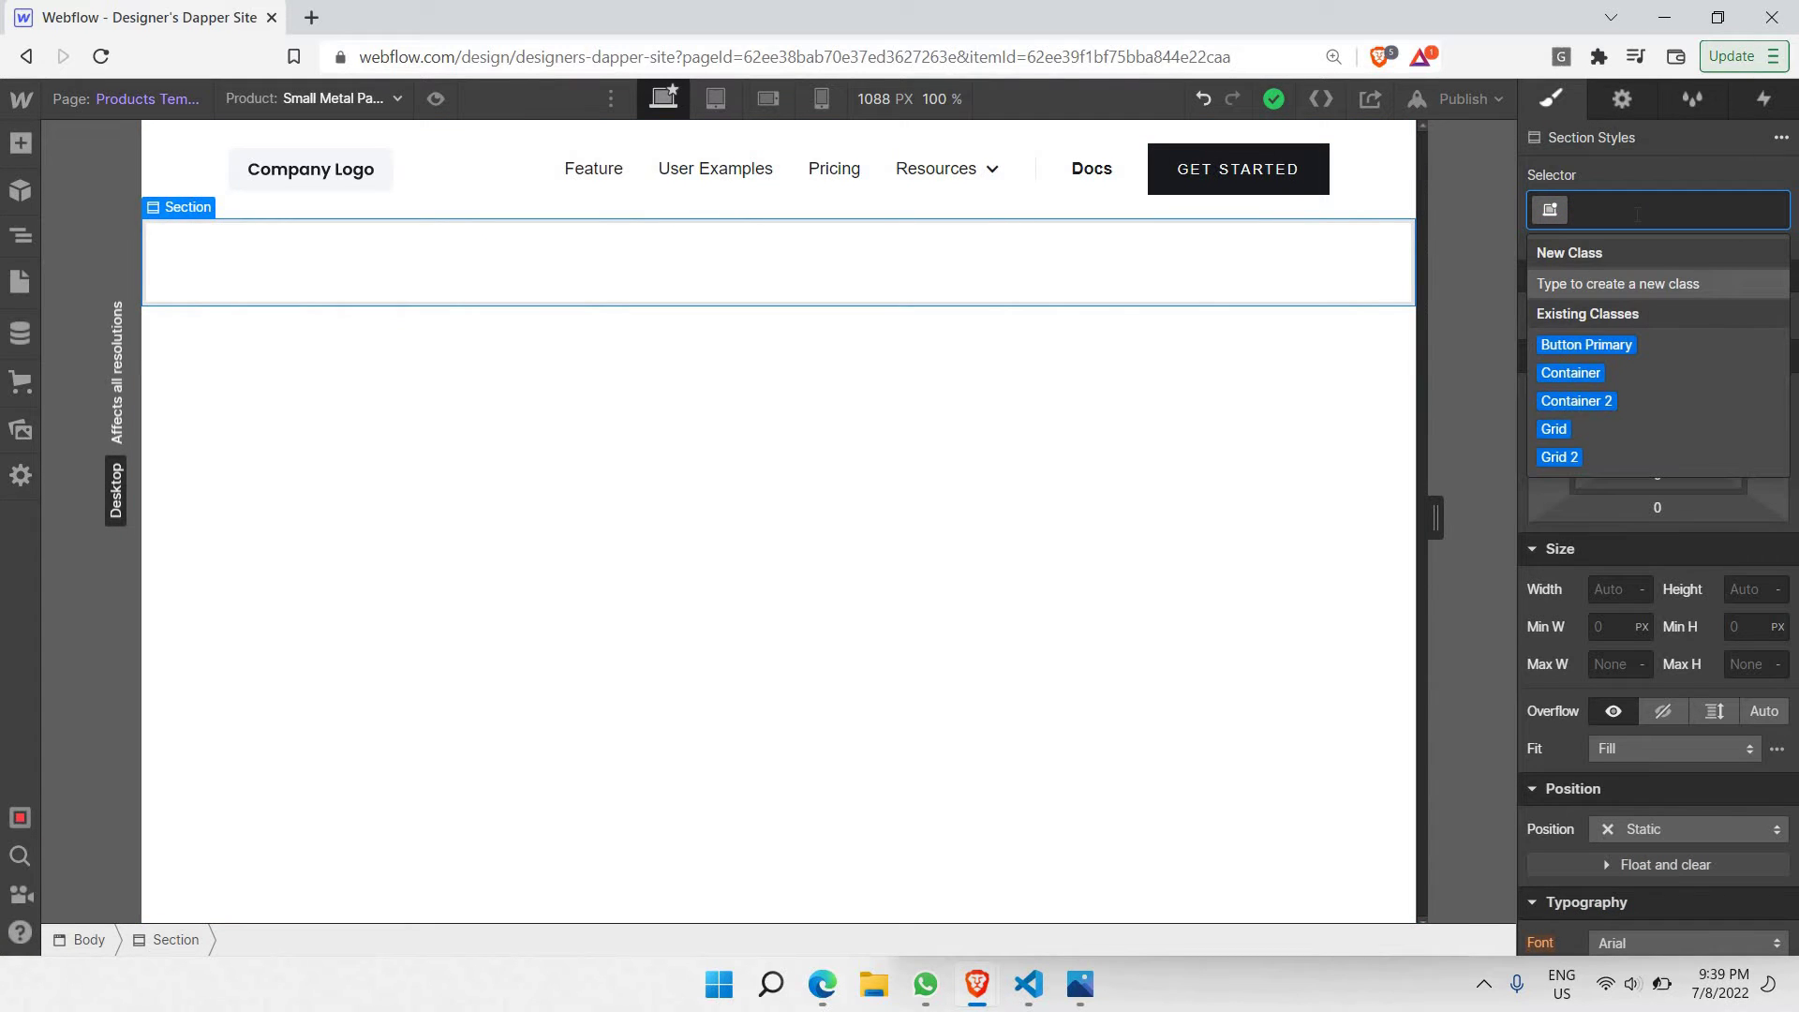
type("Produ")
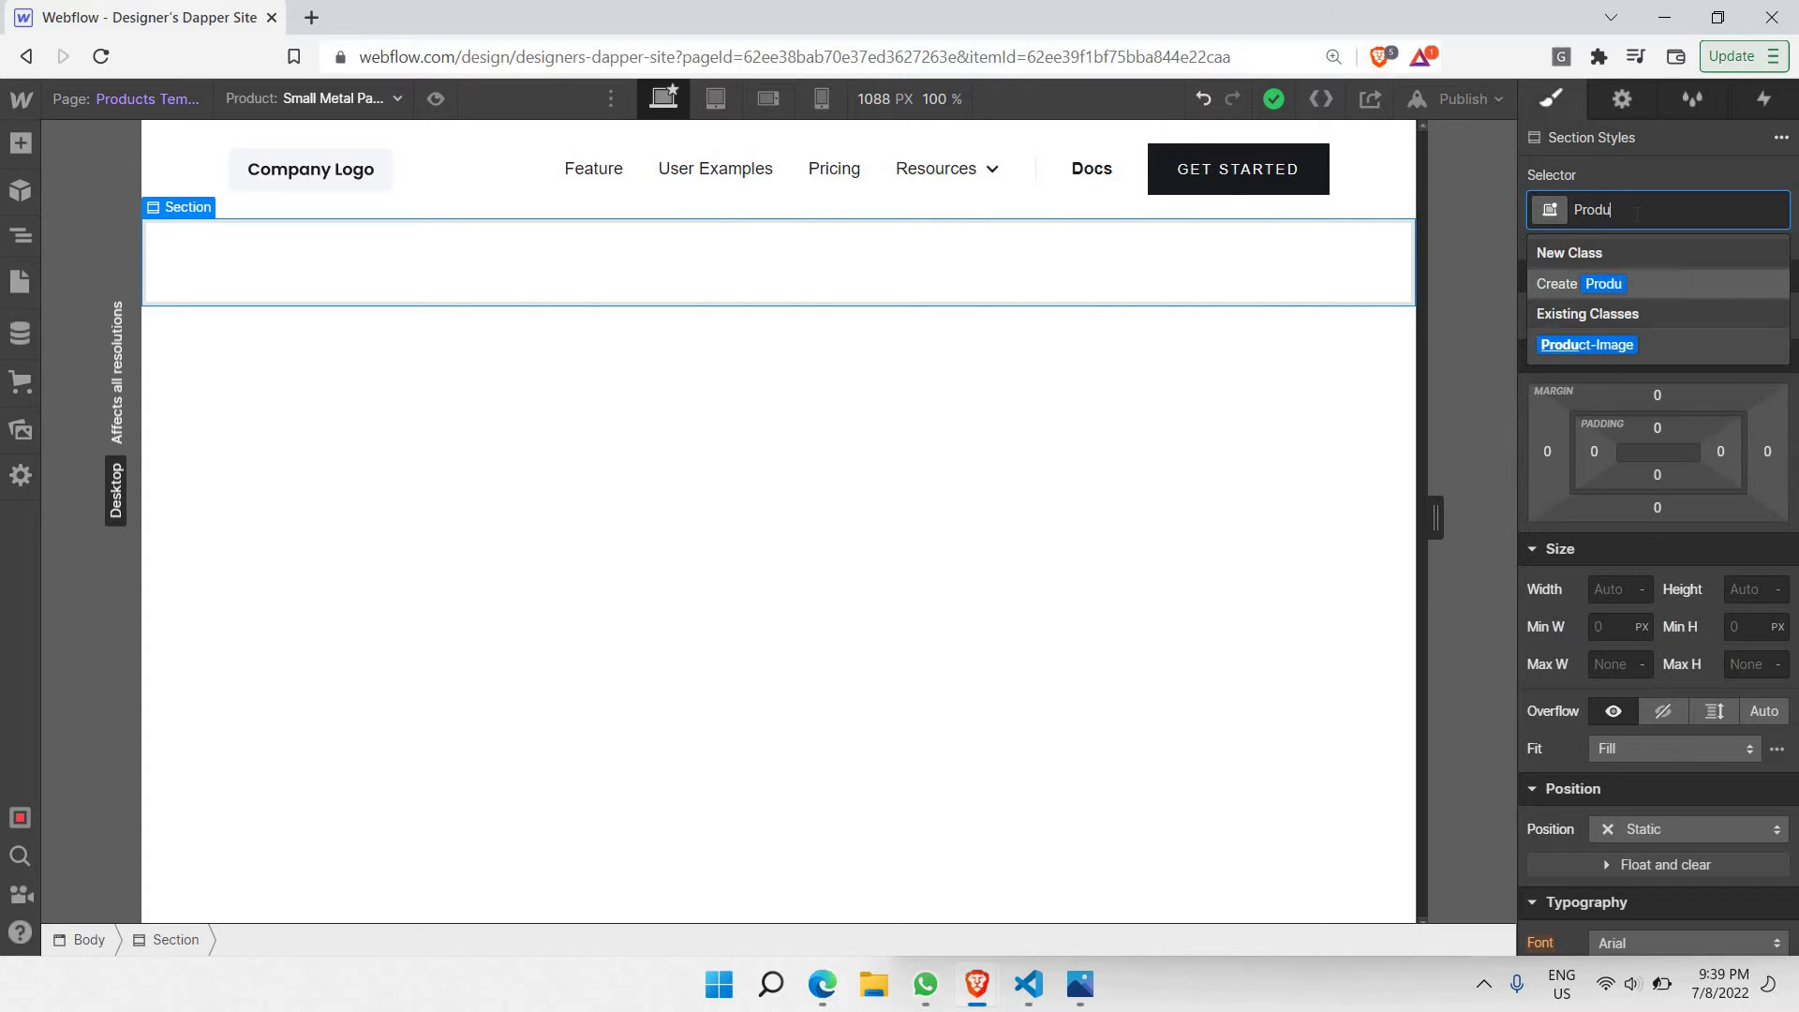
type("ct Section")
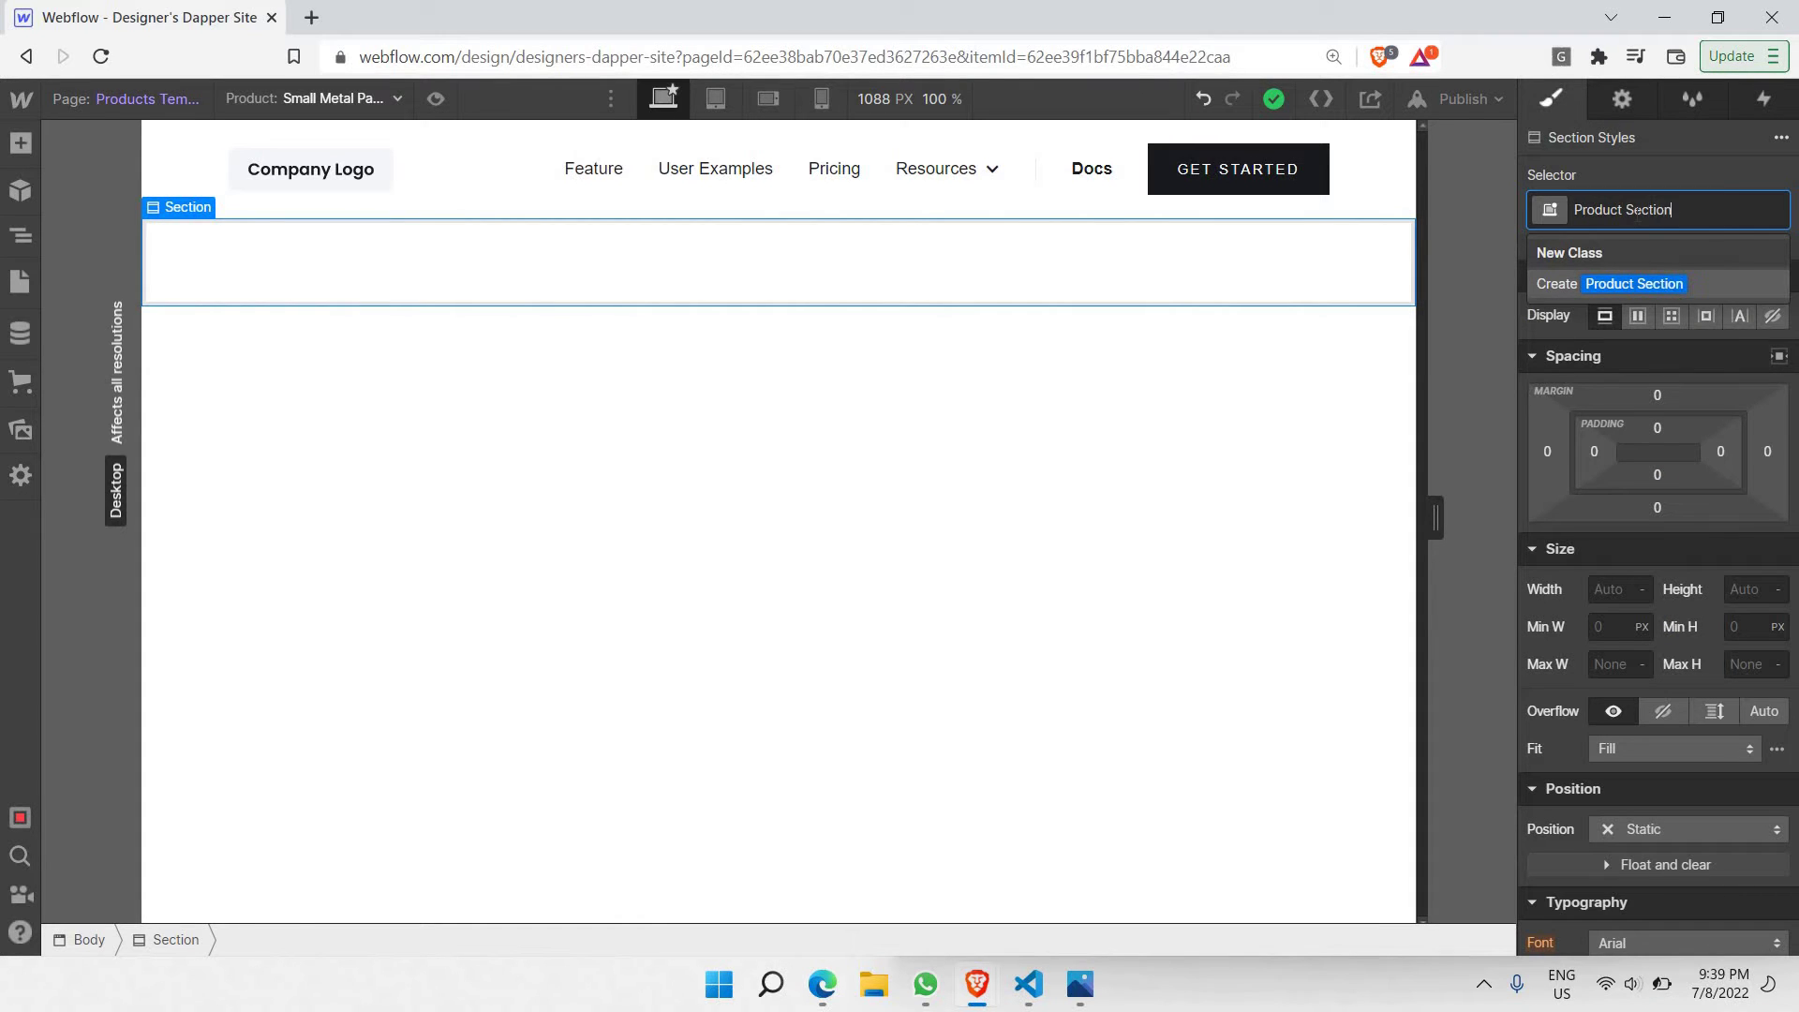
key("Return")
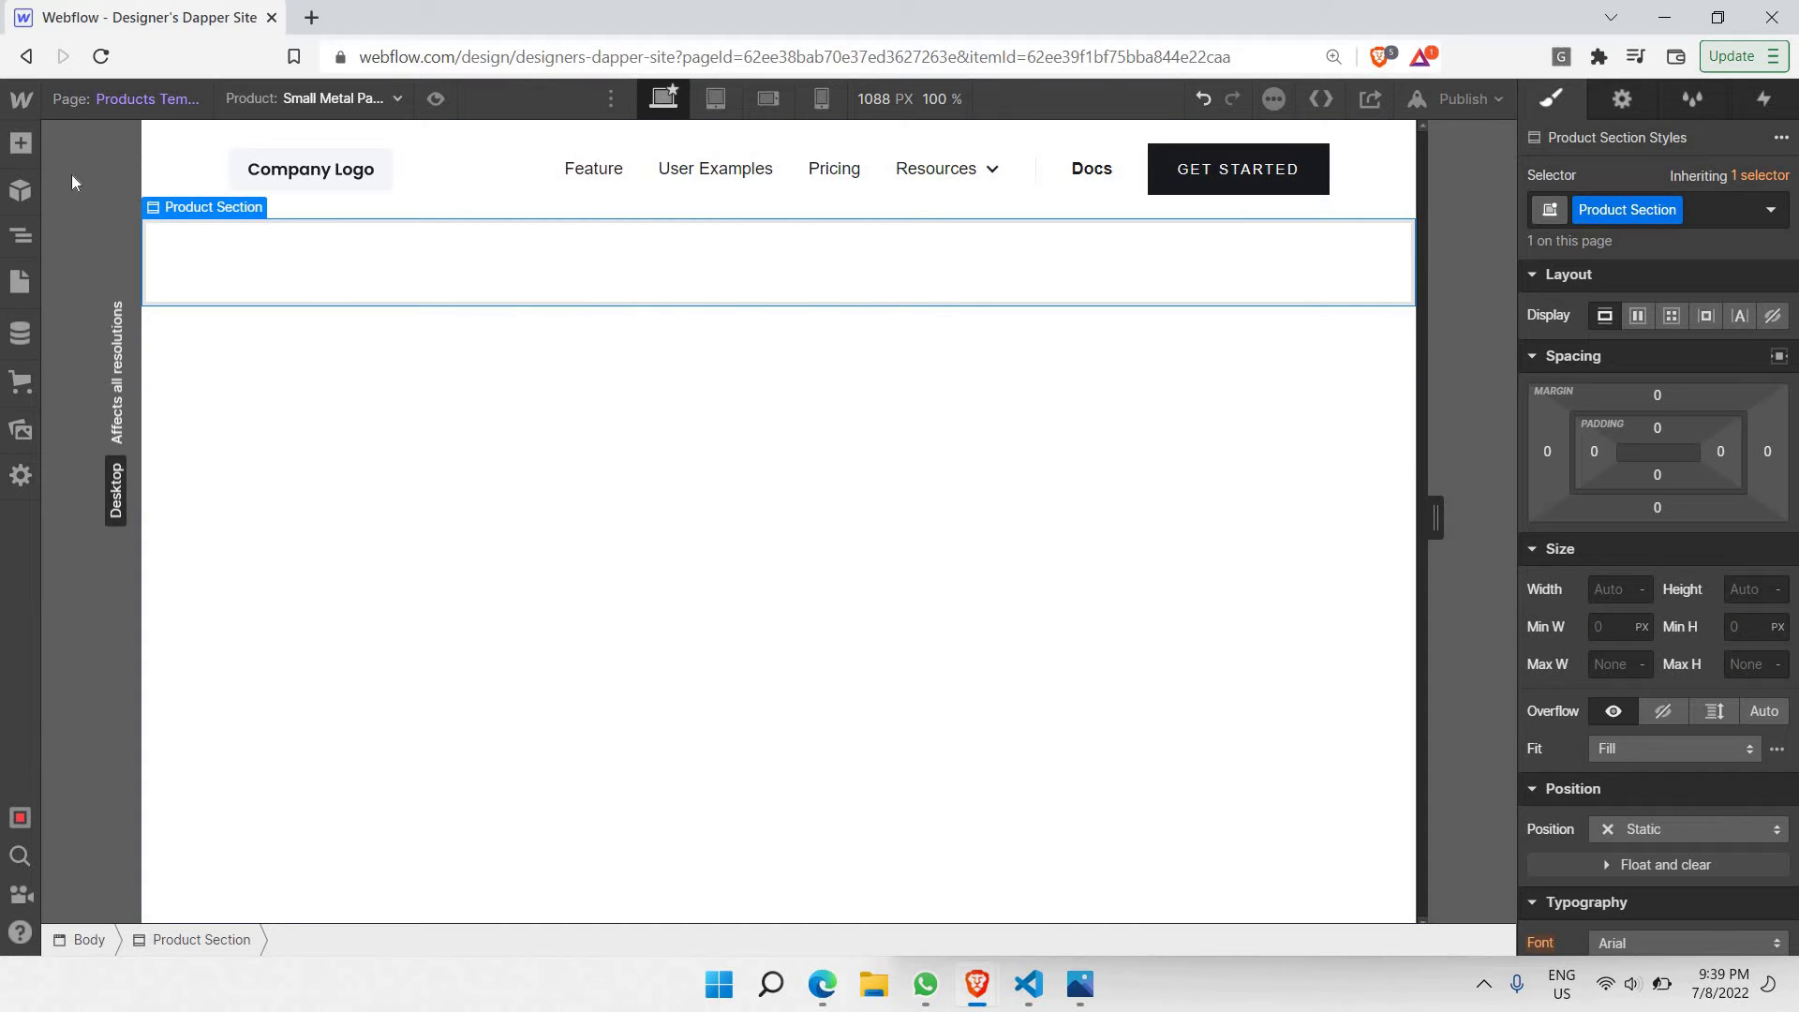
Step: Insert a grid in the Product Section and remove its second row, leaving two columns and one row
left_click(25, 152)
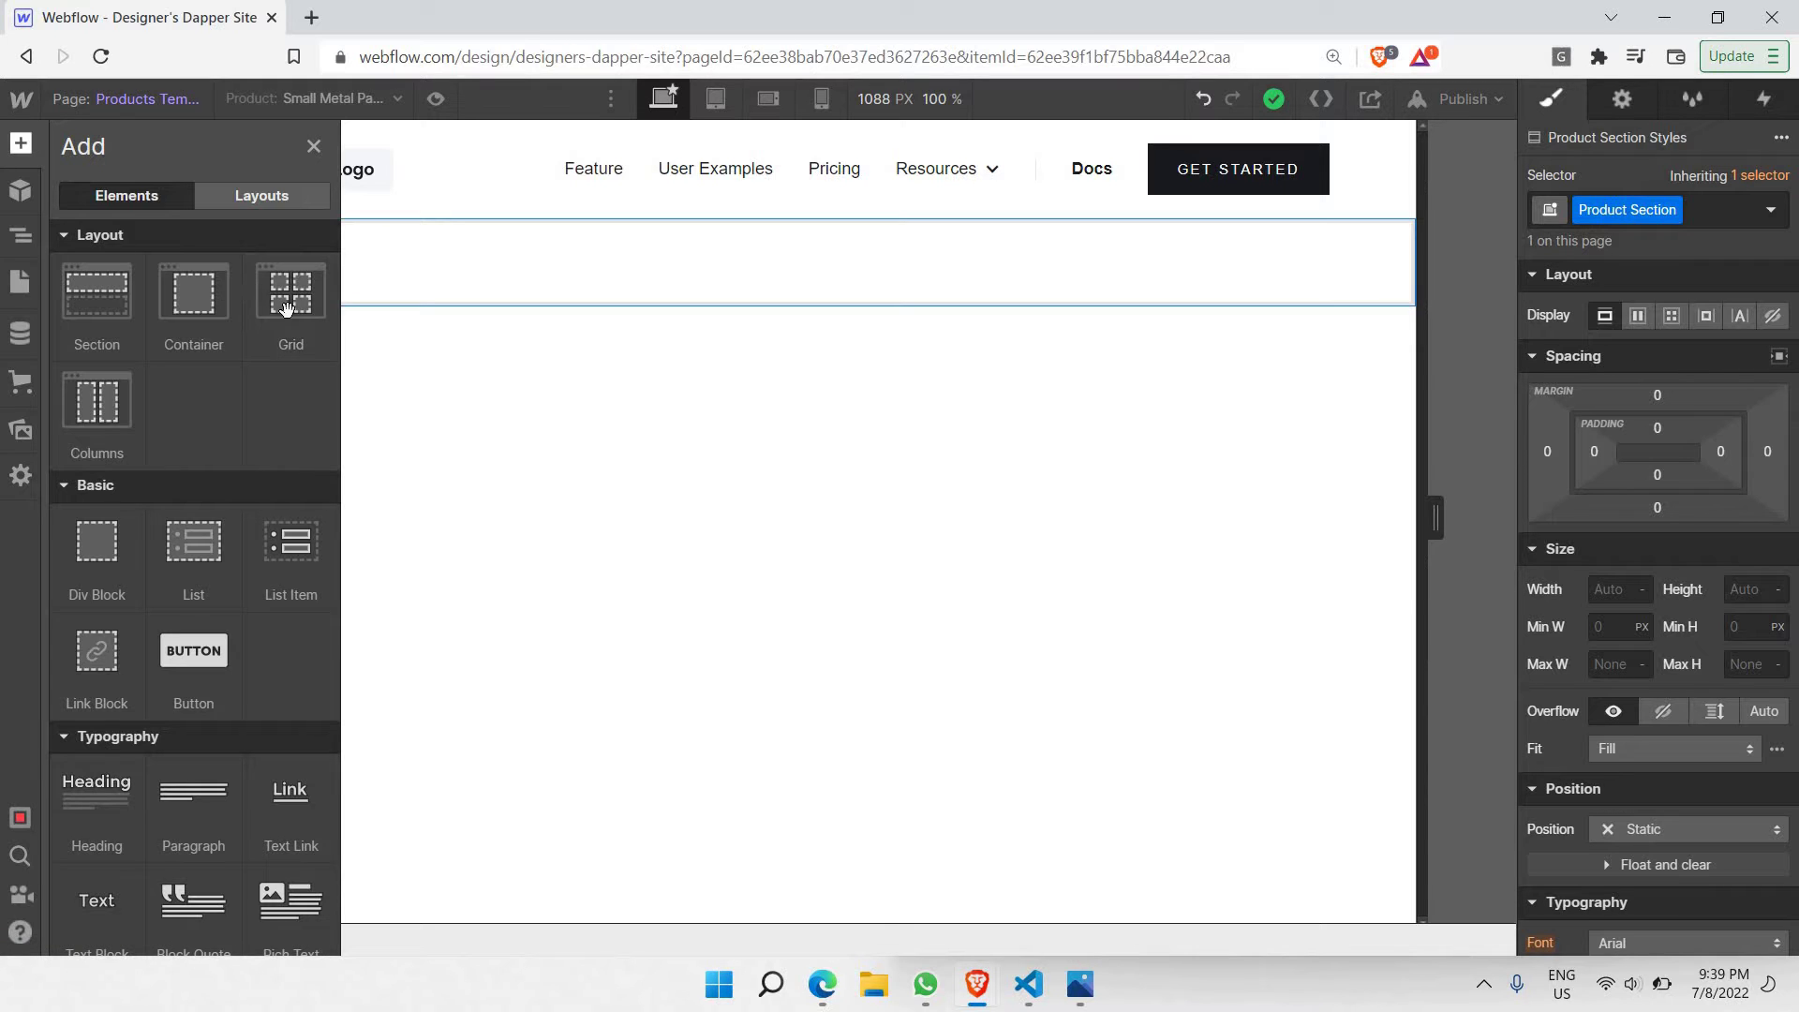
left_click_drag(288, 310, 506, 238)
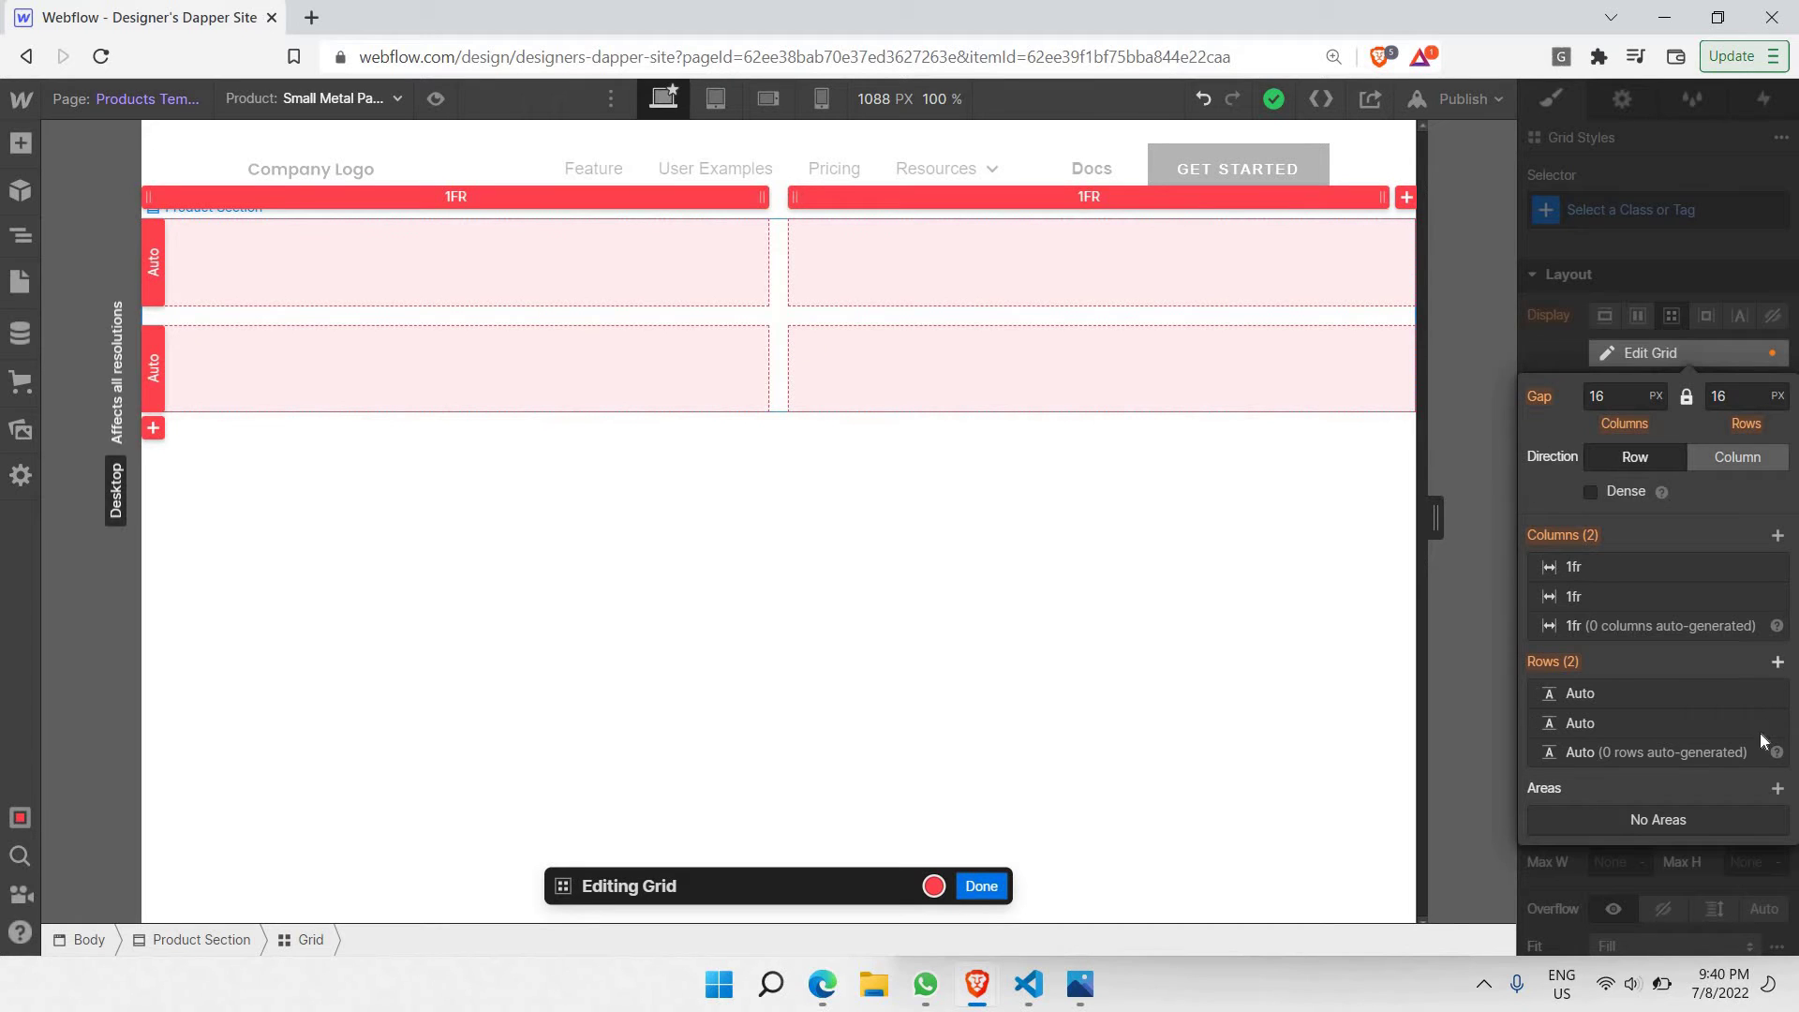
mouse_move(1777, 728)
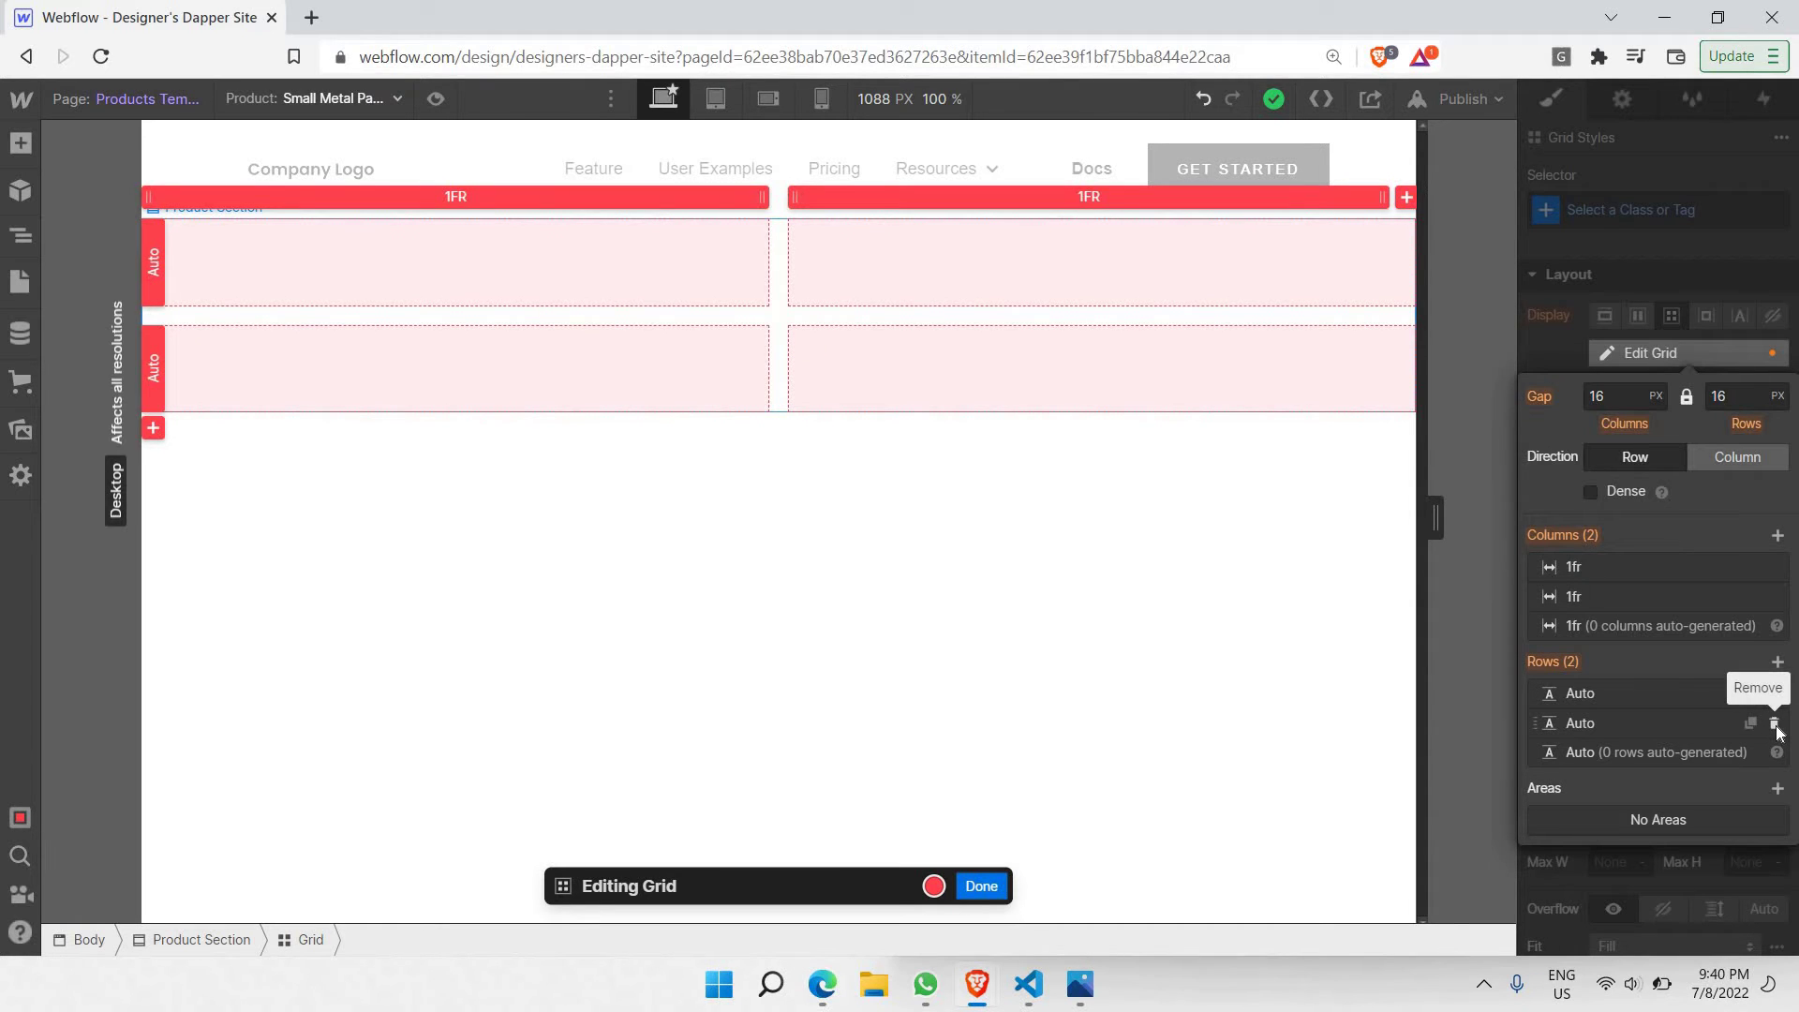
left_click(1774, 724)
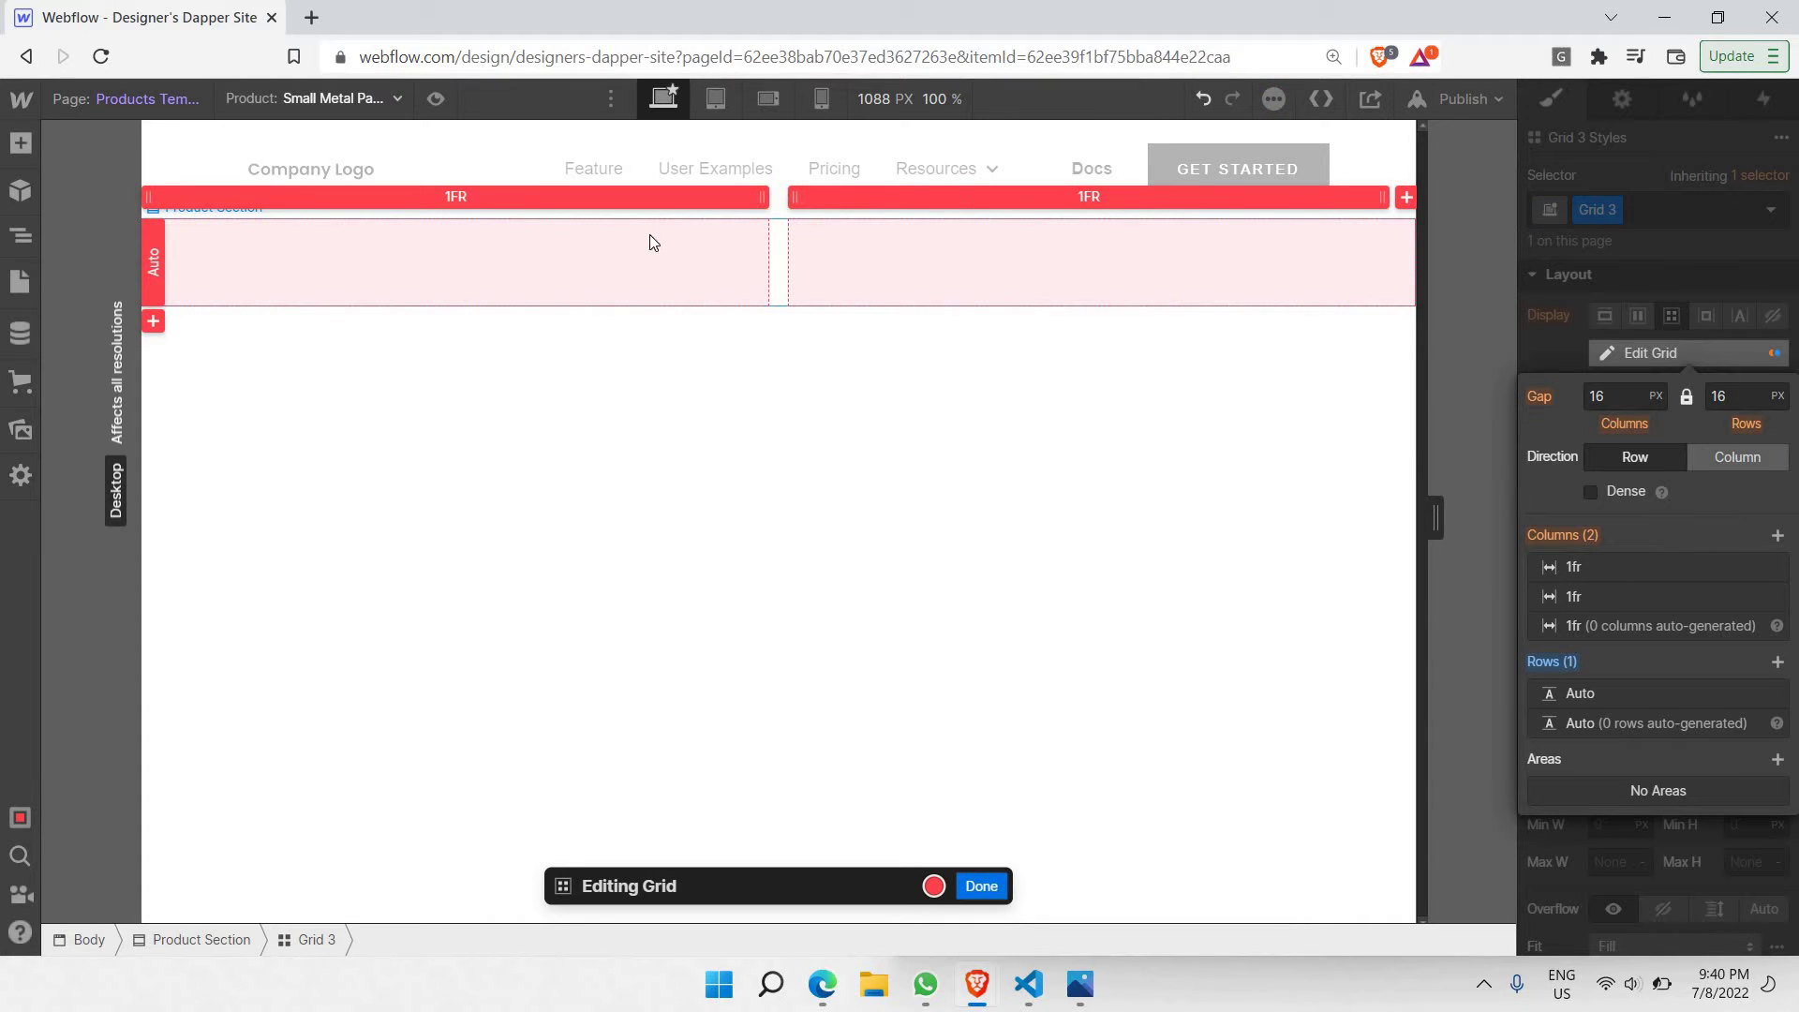
mouse_move(671, 258)
mouse_move(804, 295)
mouse_move(1131, 292)
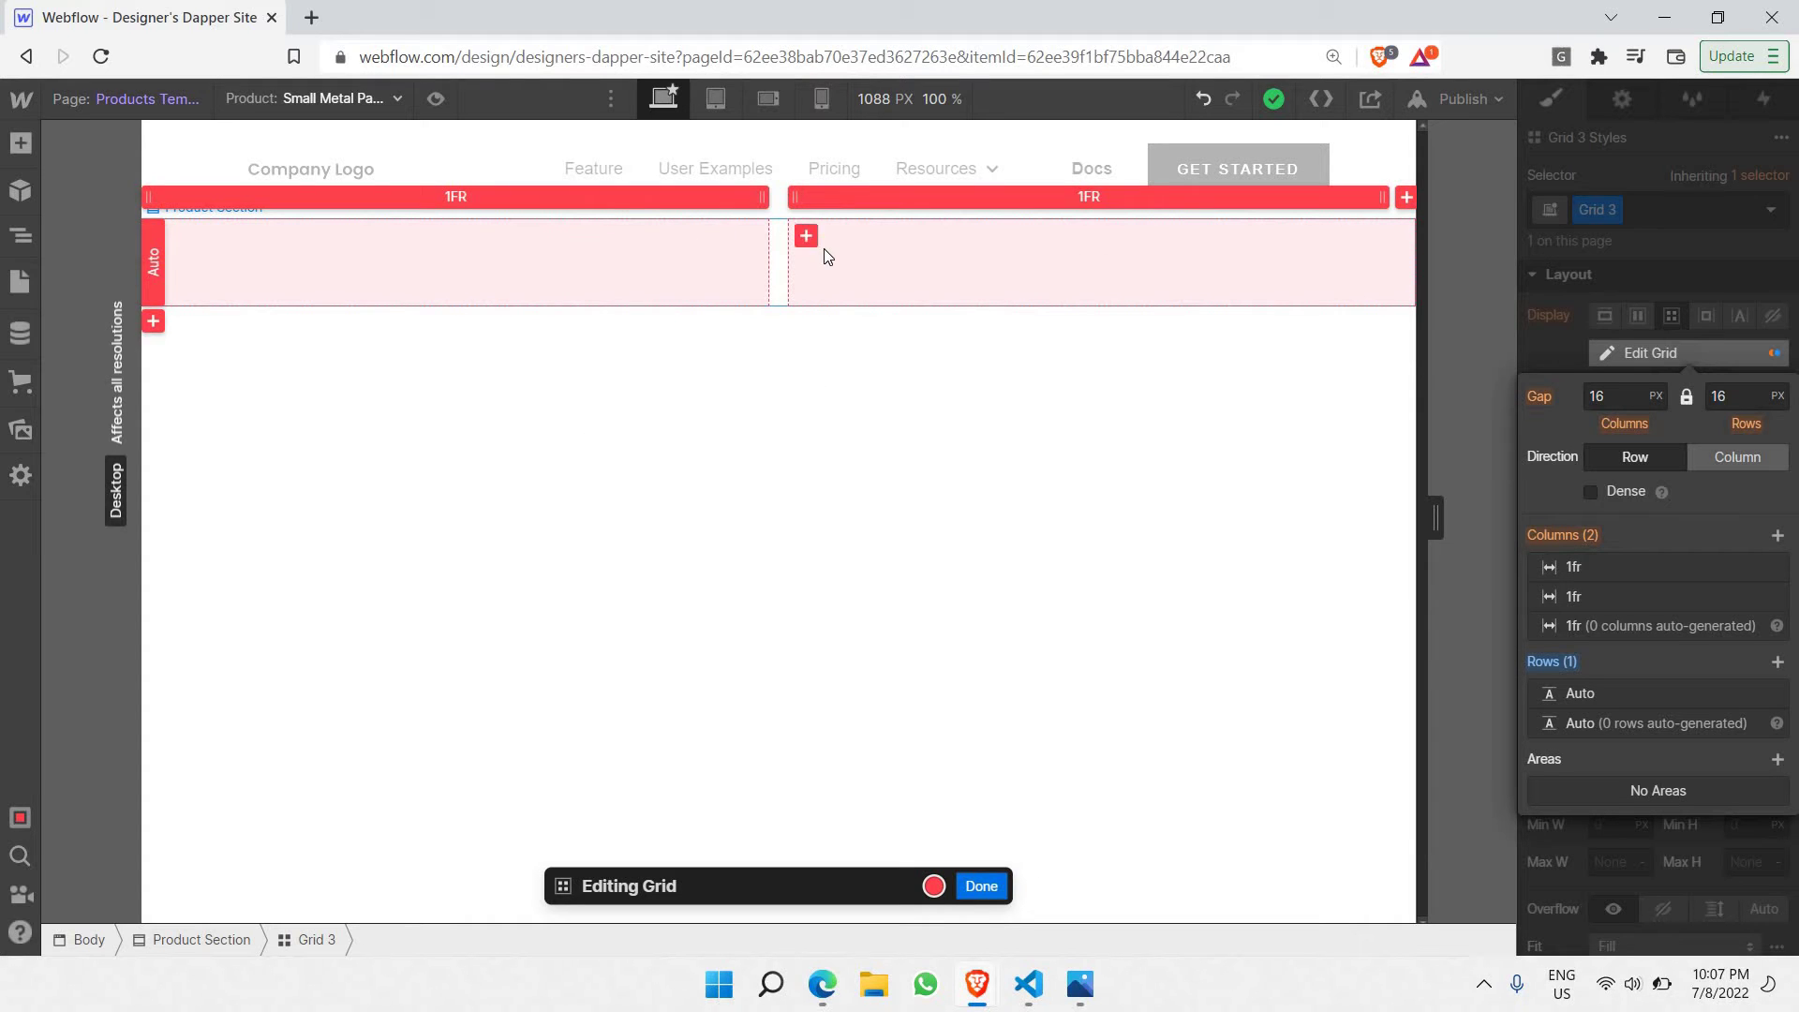
Step: Place a Div Block in the grid's first cell and set the grid's minimum height to 80 VH
left_click(13, 142)
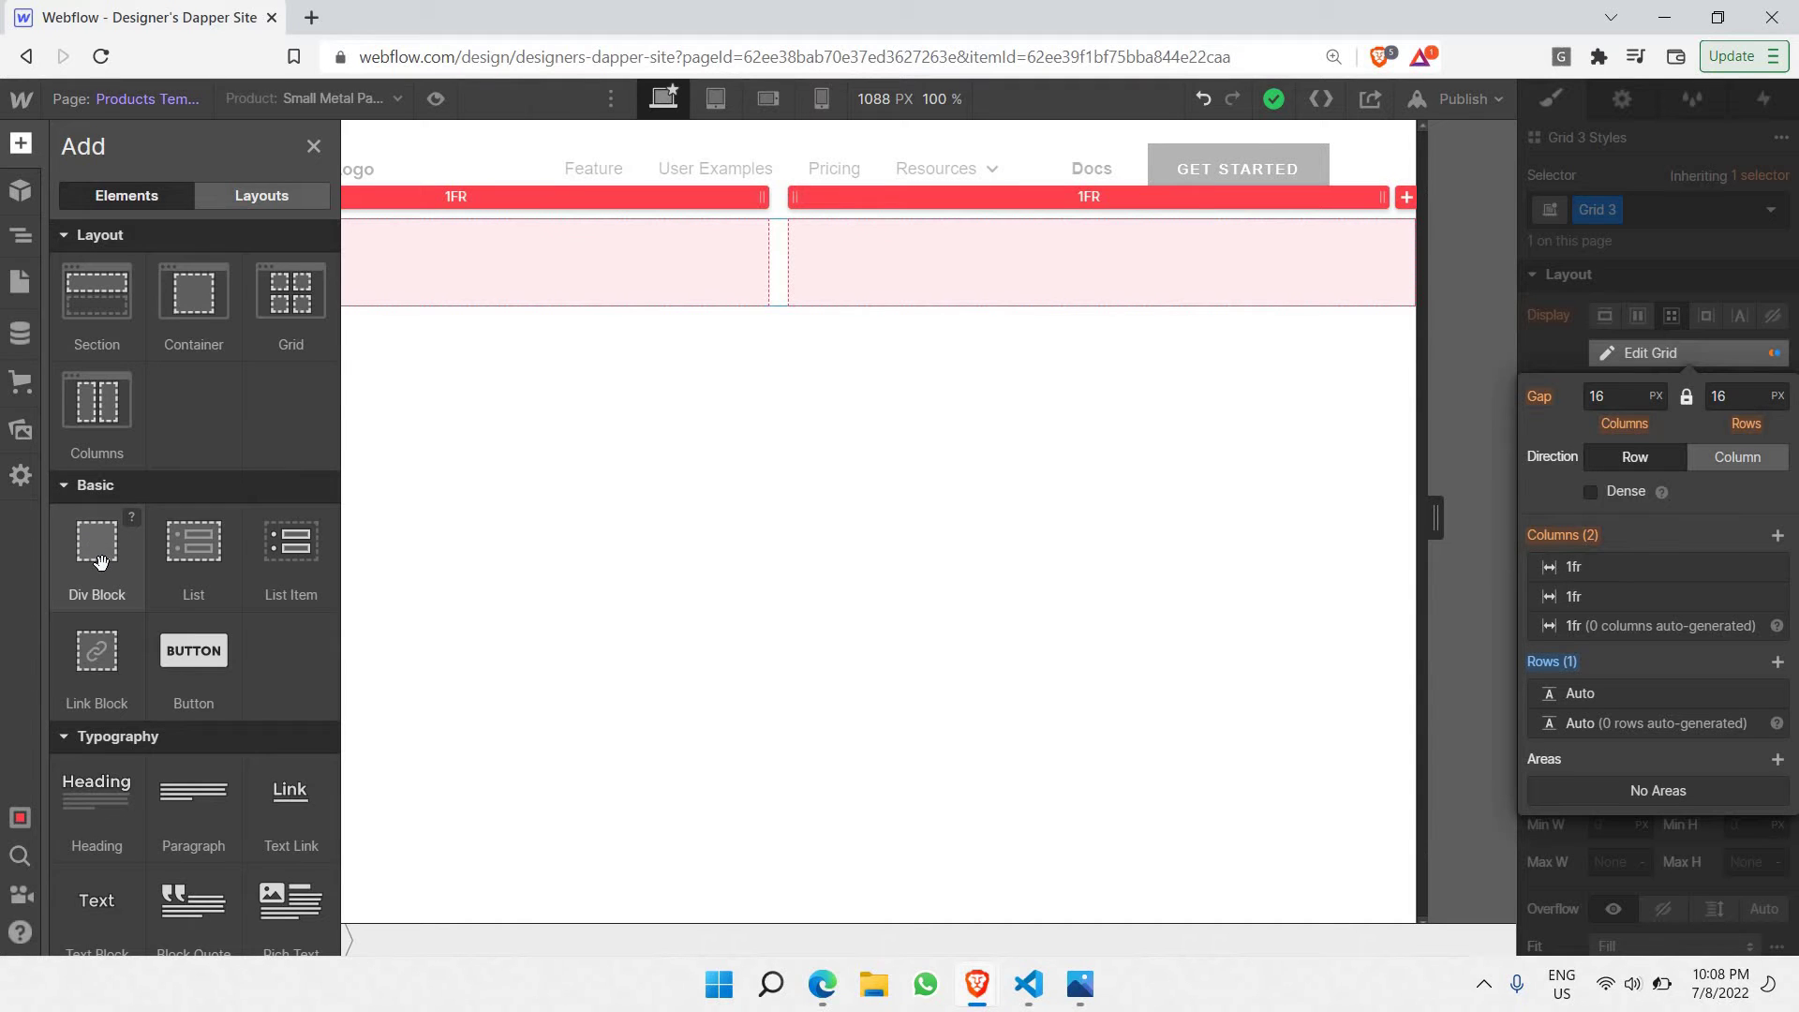
left_click_drag(101, 561, 422, 253)
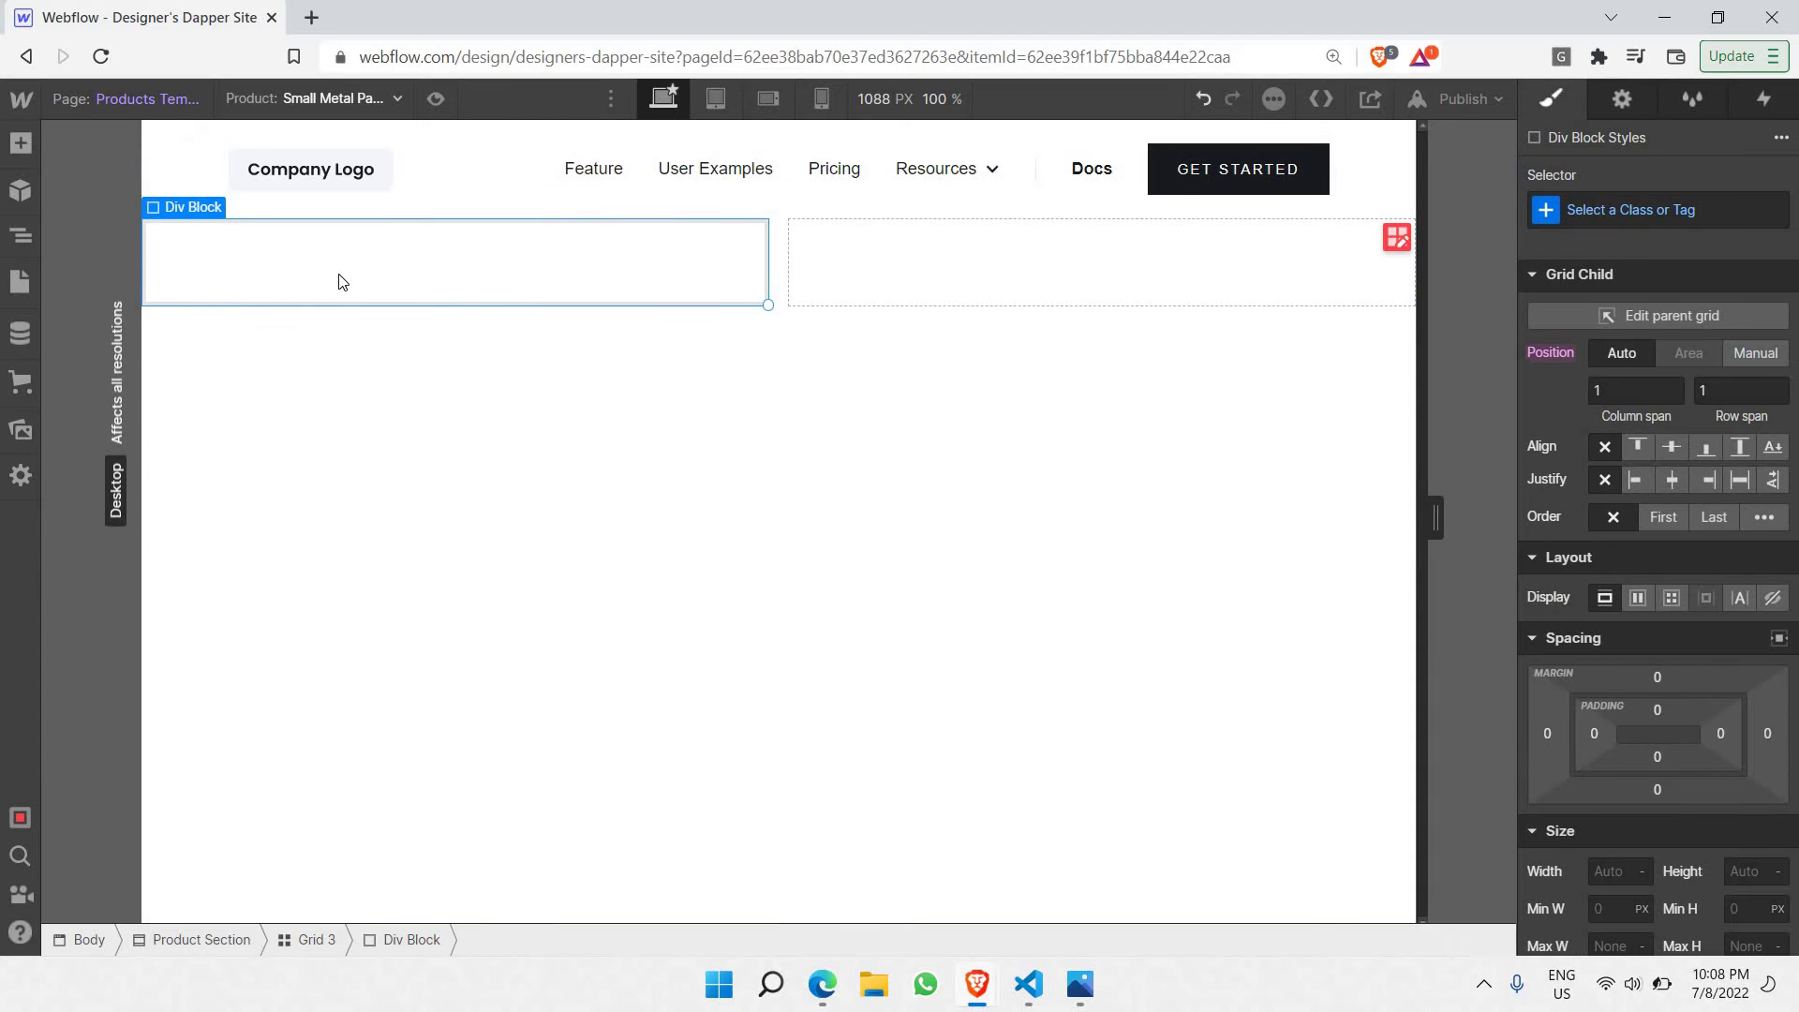
left_click(802, 263)
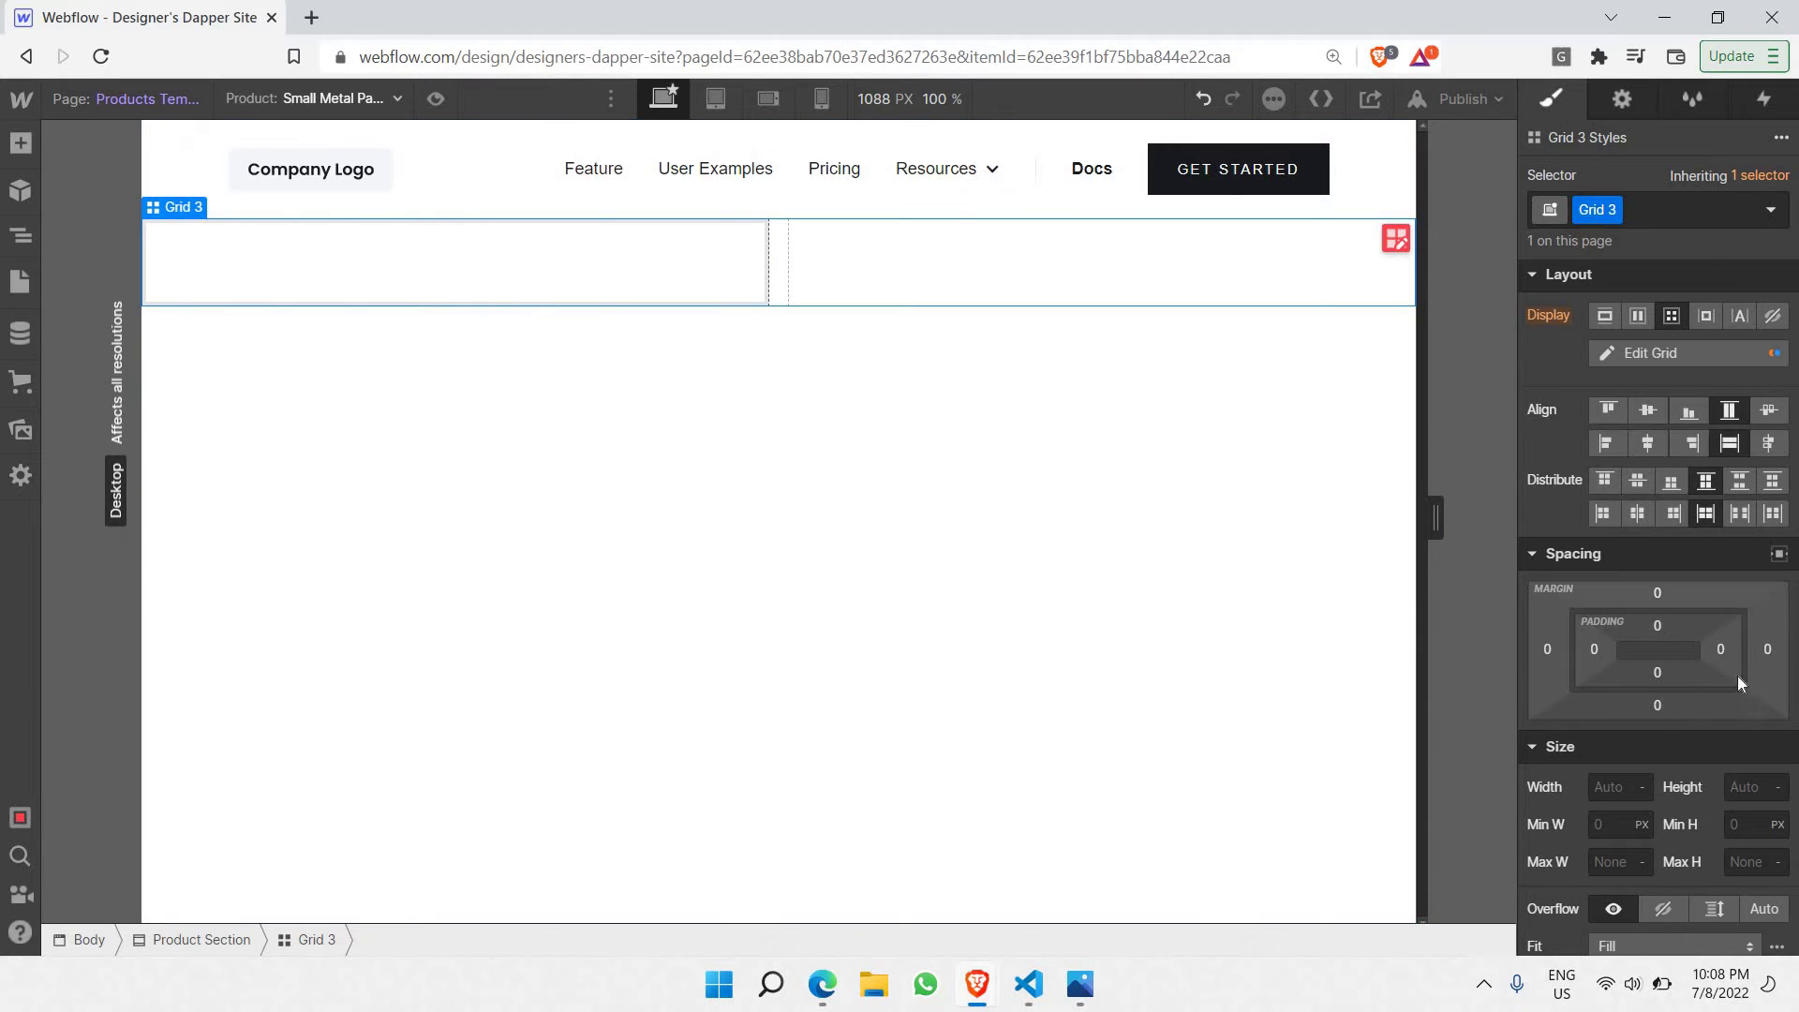
scroll(1737, 677, "down", 3)
left_click(1749, 534)
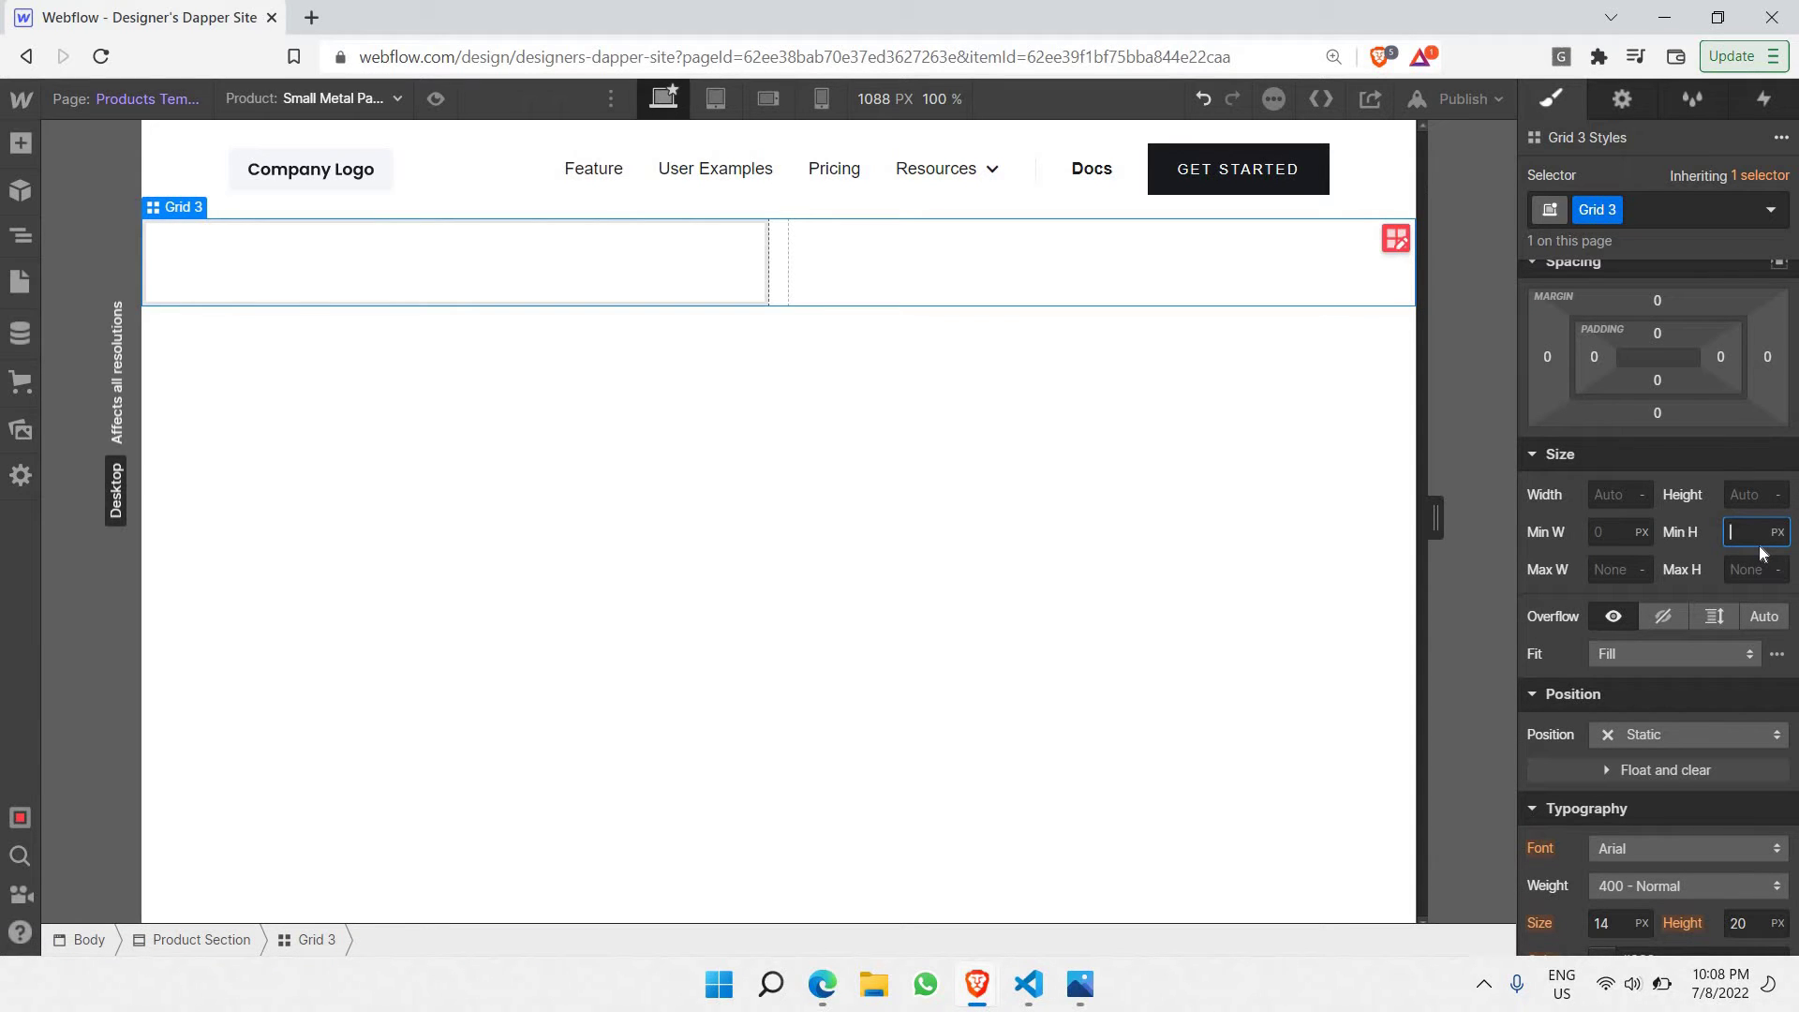
type("80vh")
key("Return")
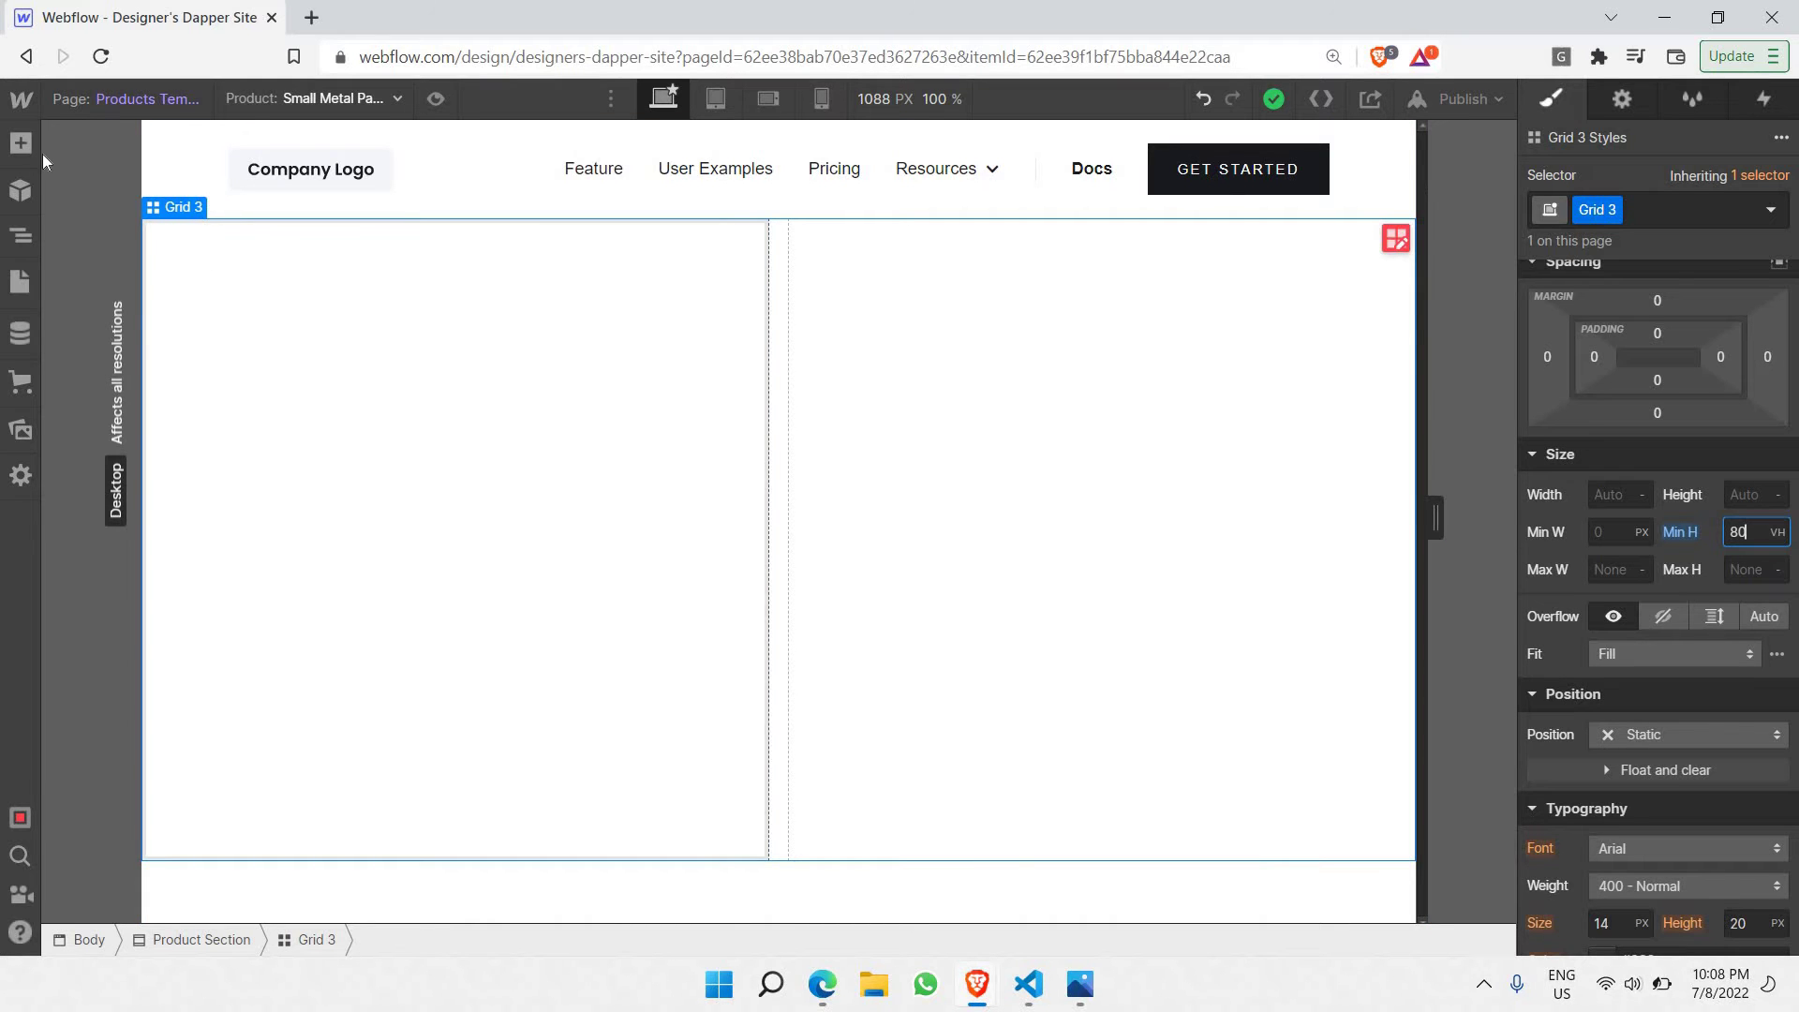
Step: Select the Div Block in the grid's first cell and get its background image from the Products collection's Main Image field
left_click(18, 148)
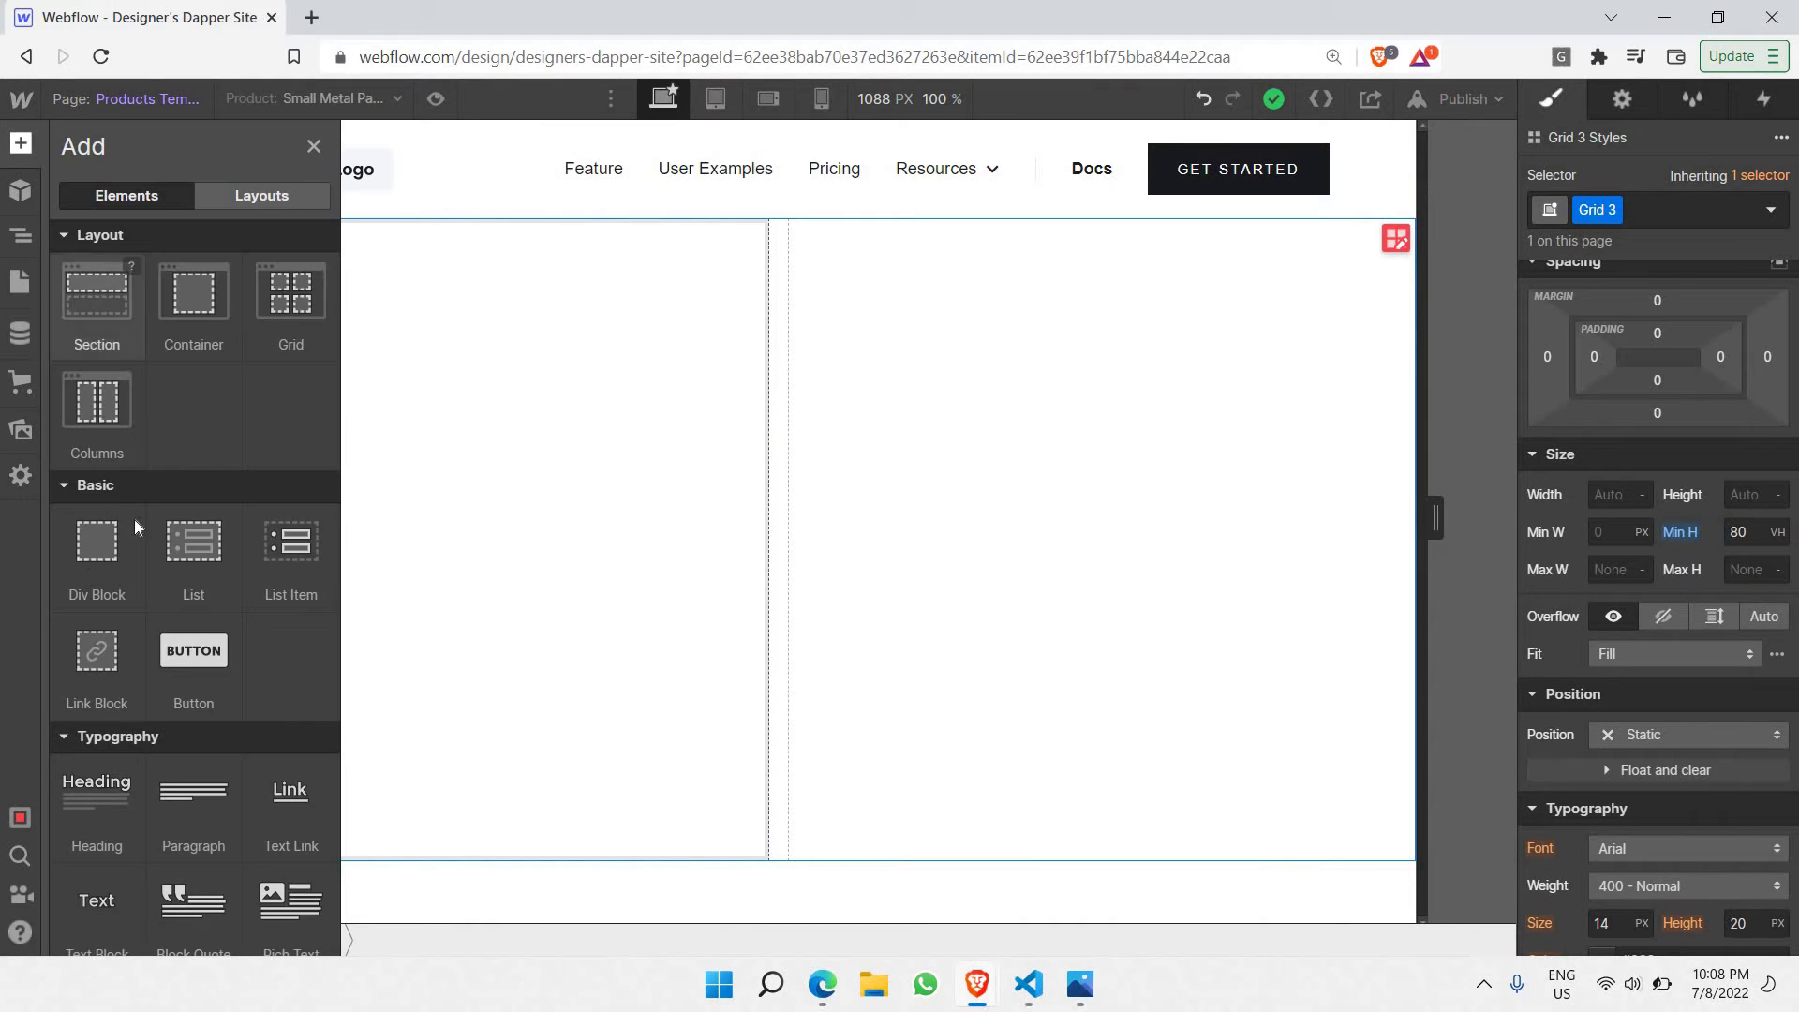
left_click_drag(591, 483, 313, 346)
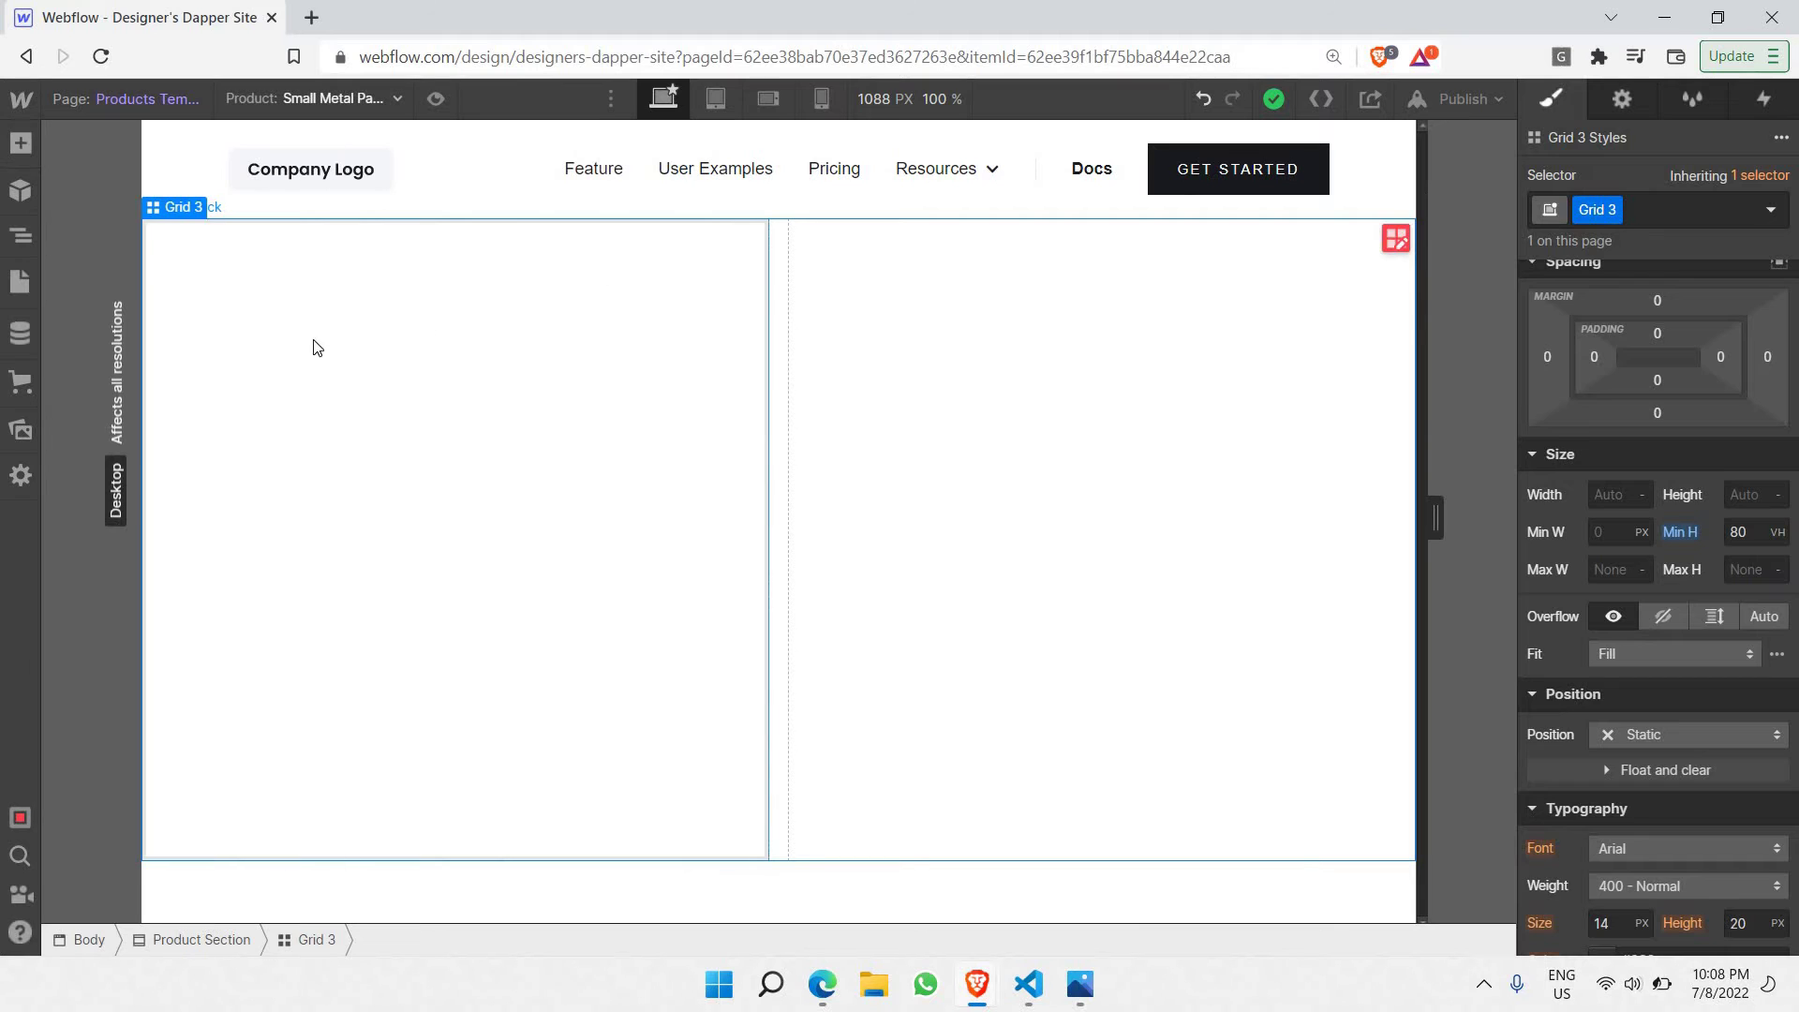
left_click(20, 240)
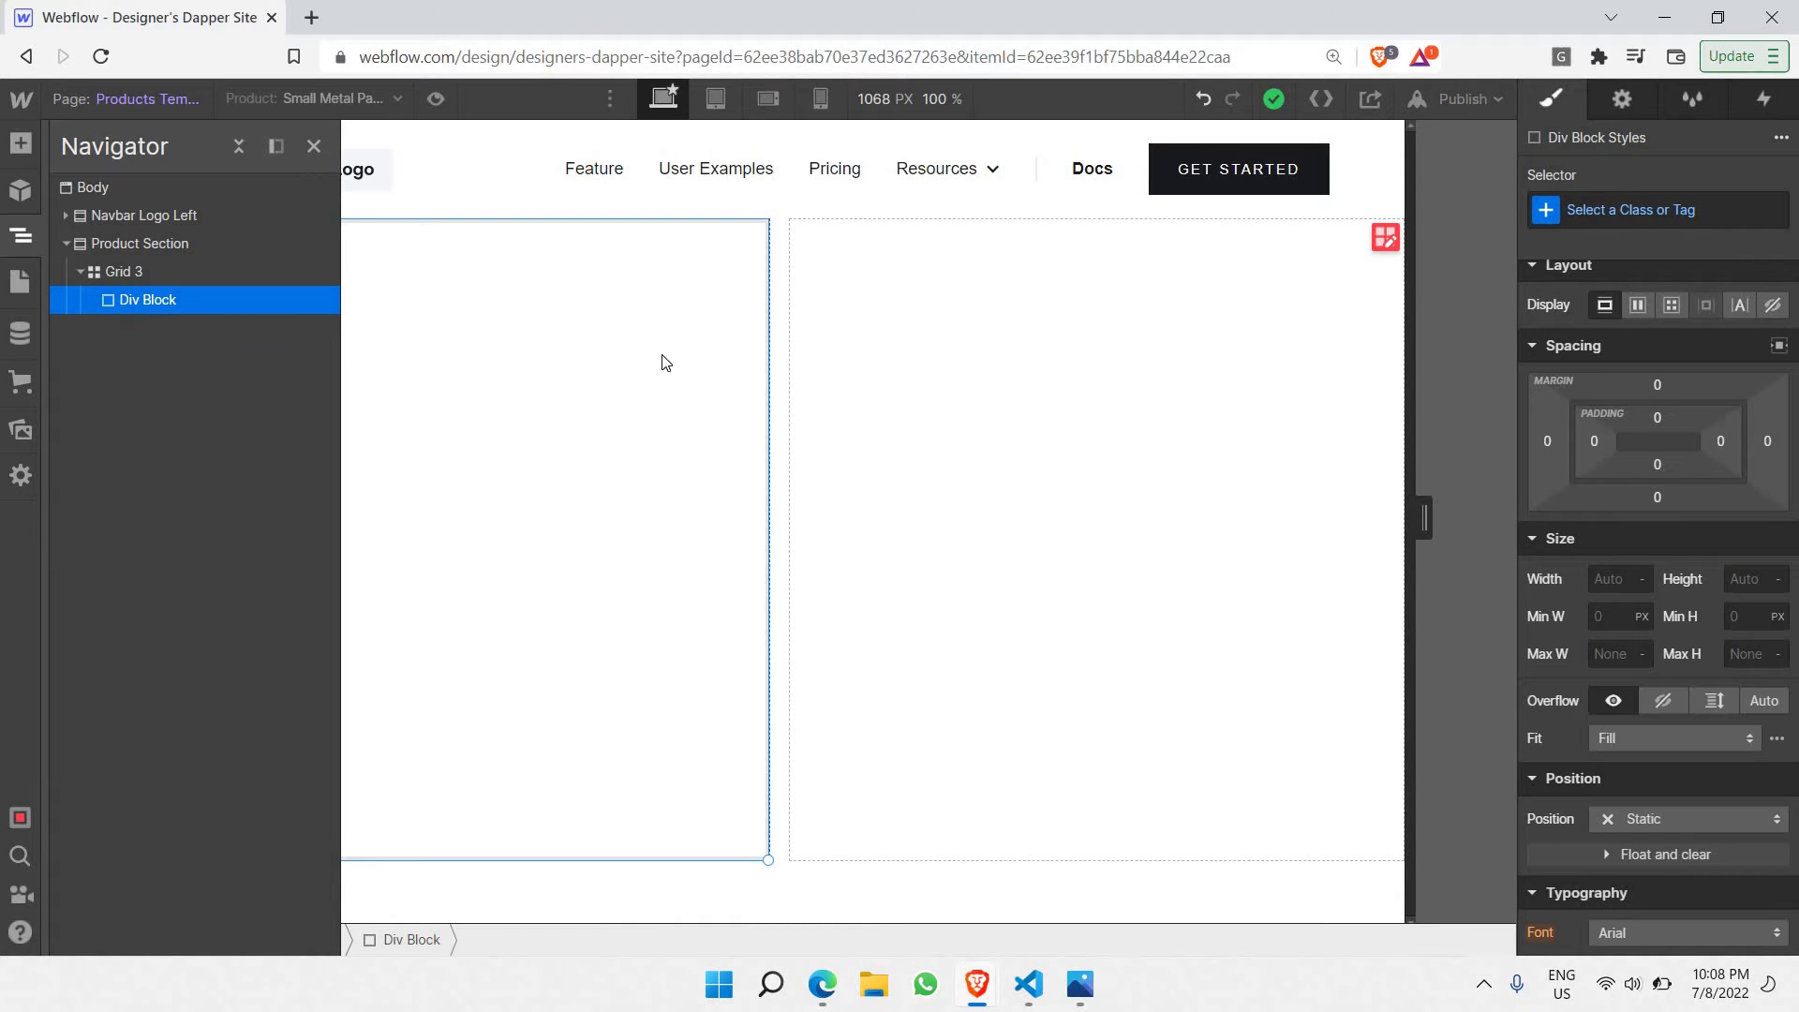
left_click(598, 441)
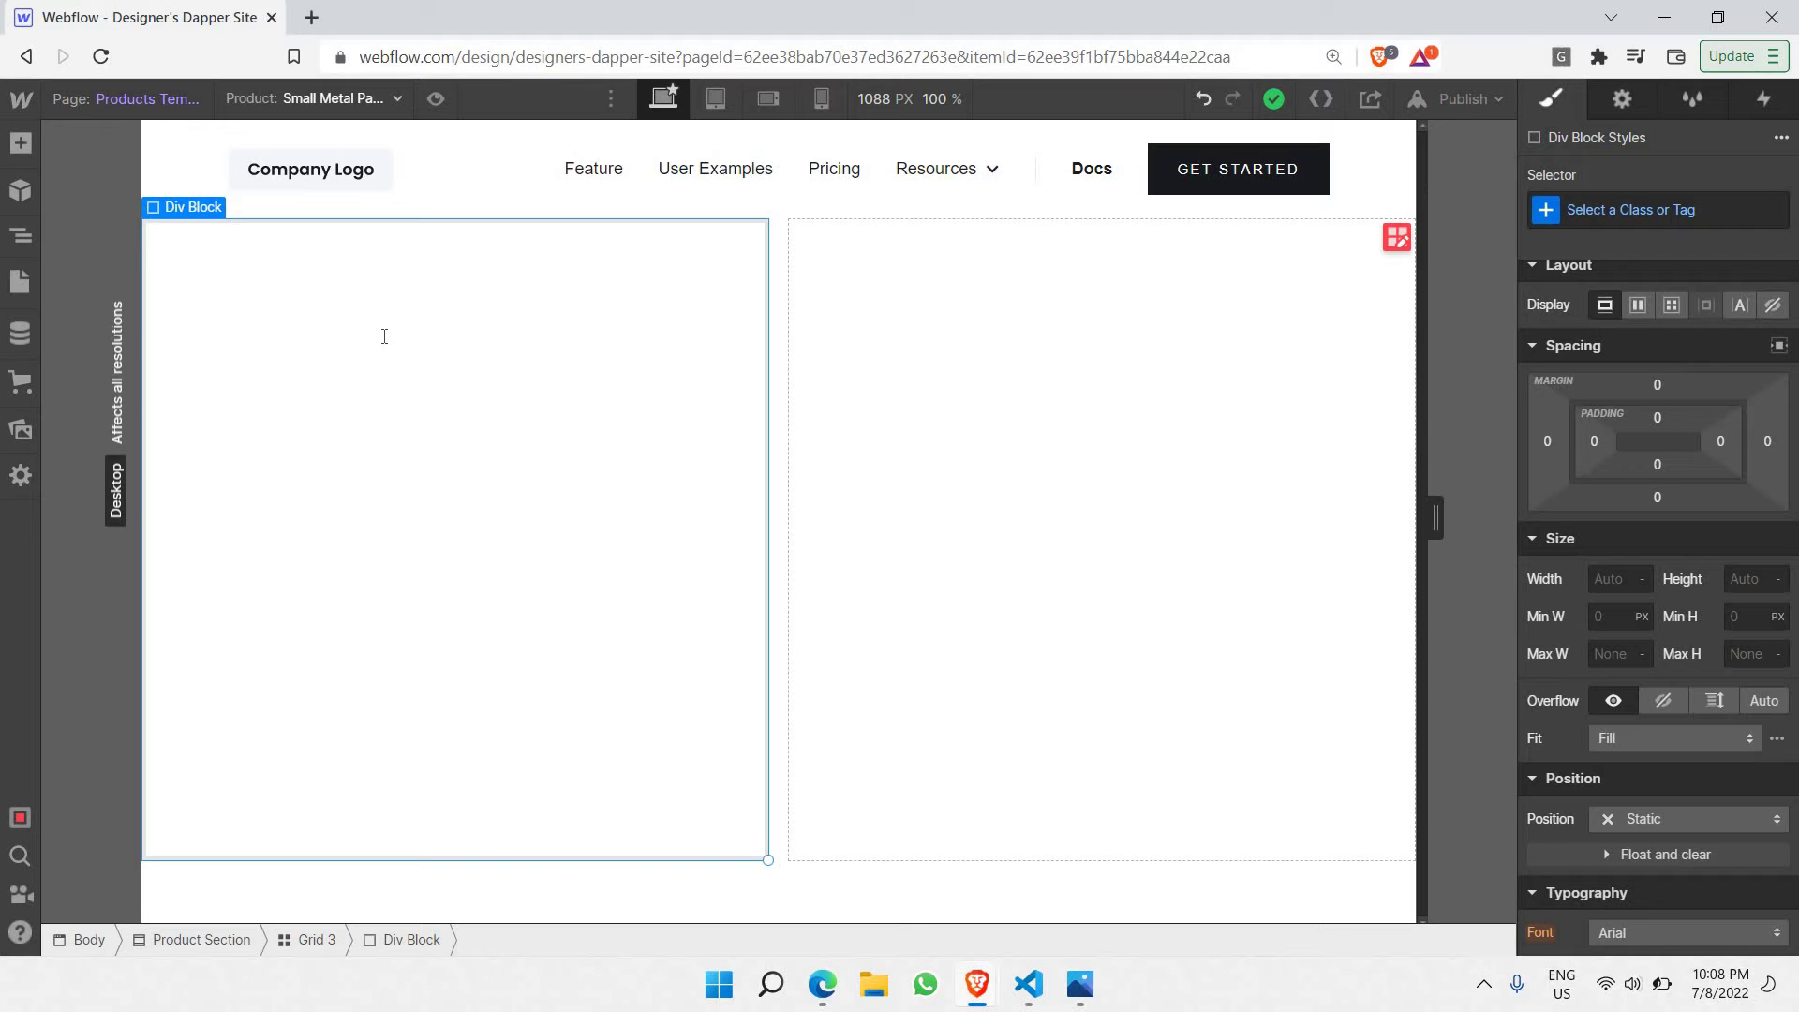
left_click(183, 207)
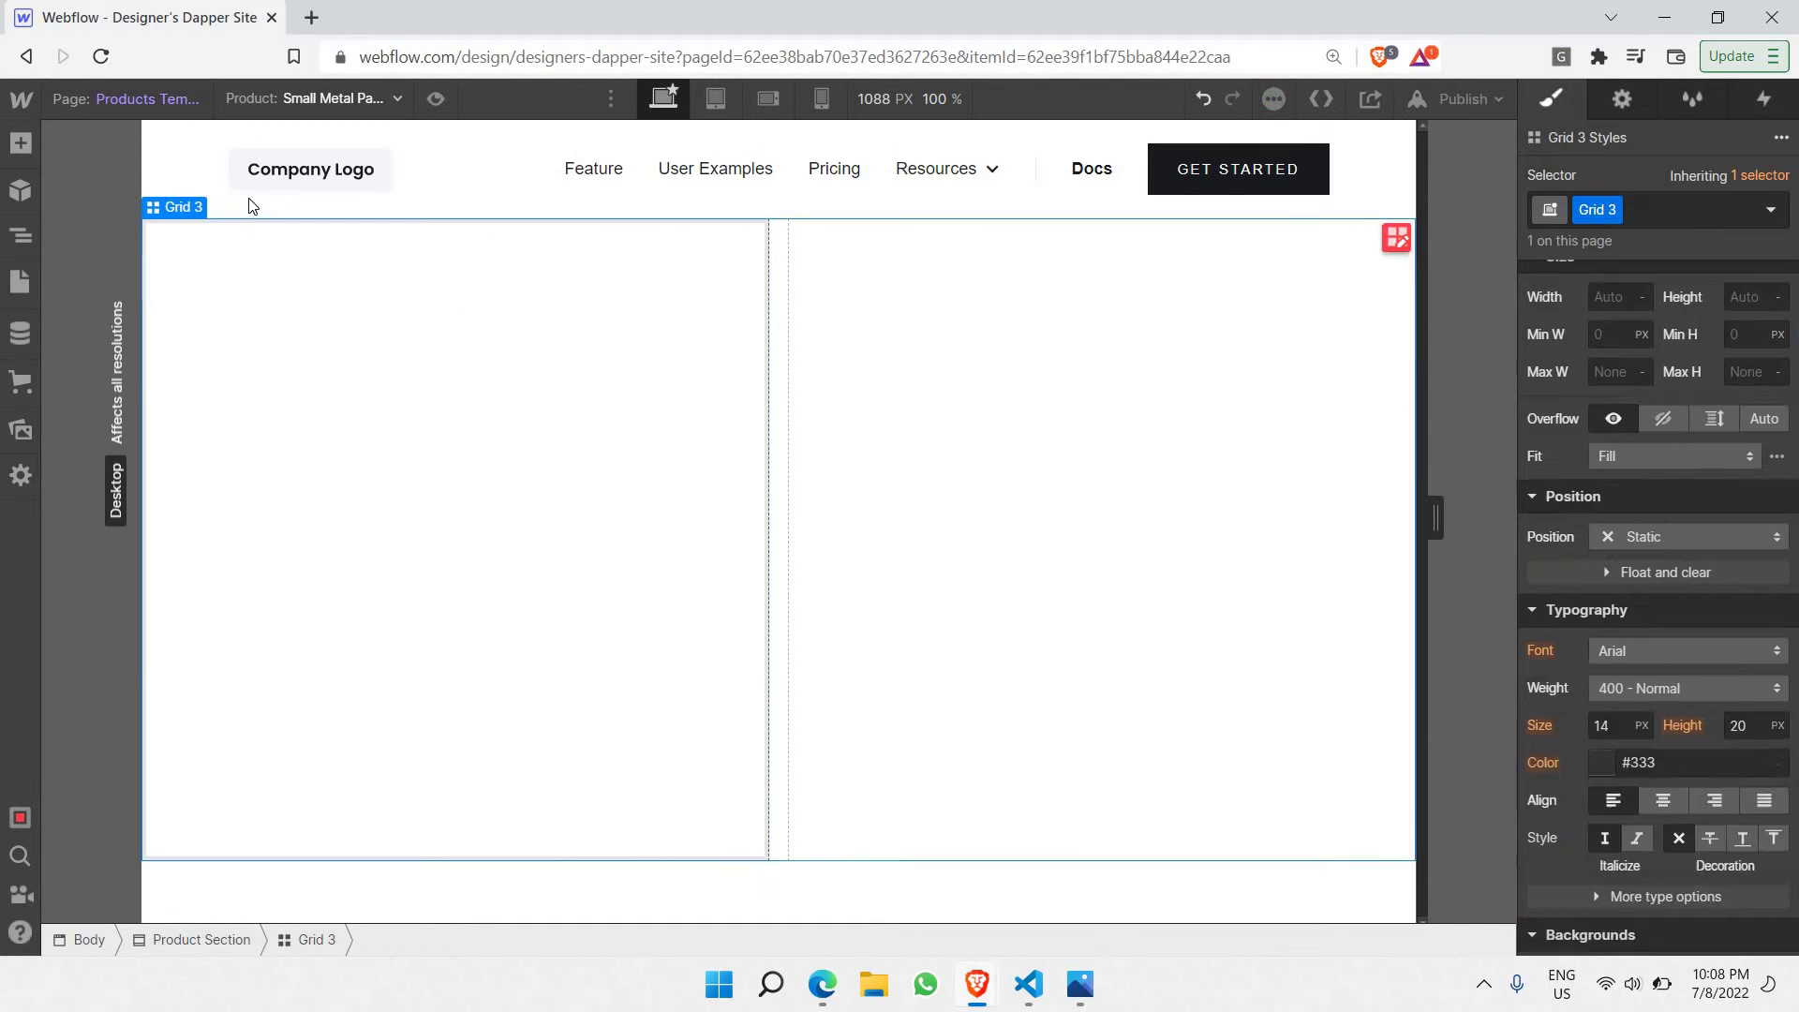
left_click(181, 217)
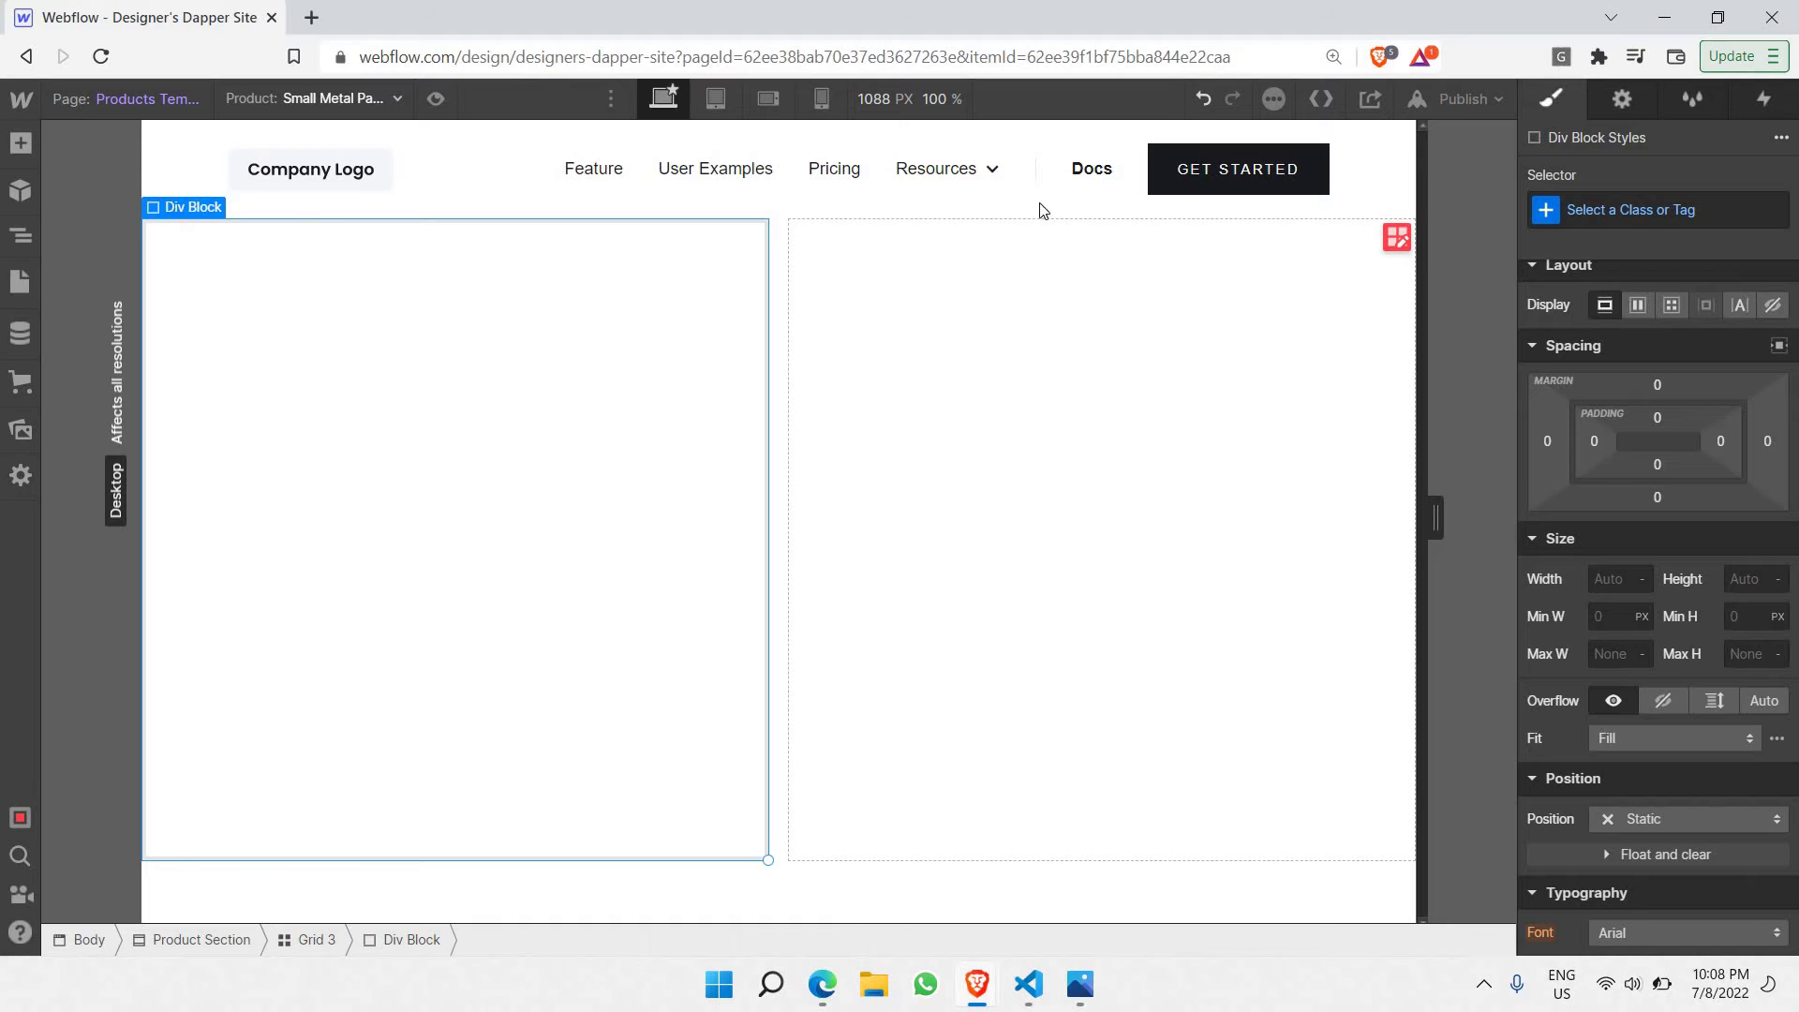
left_click(1623, 102)
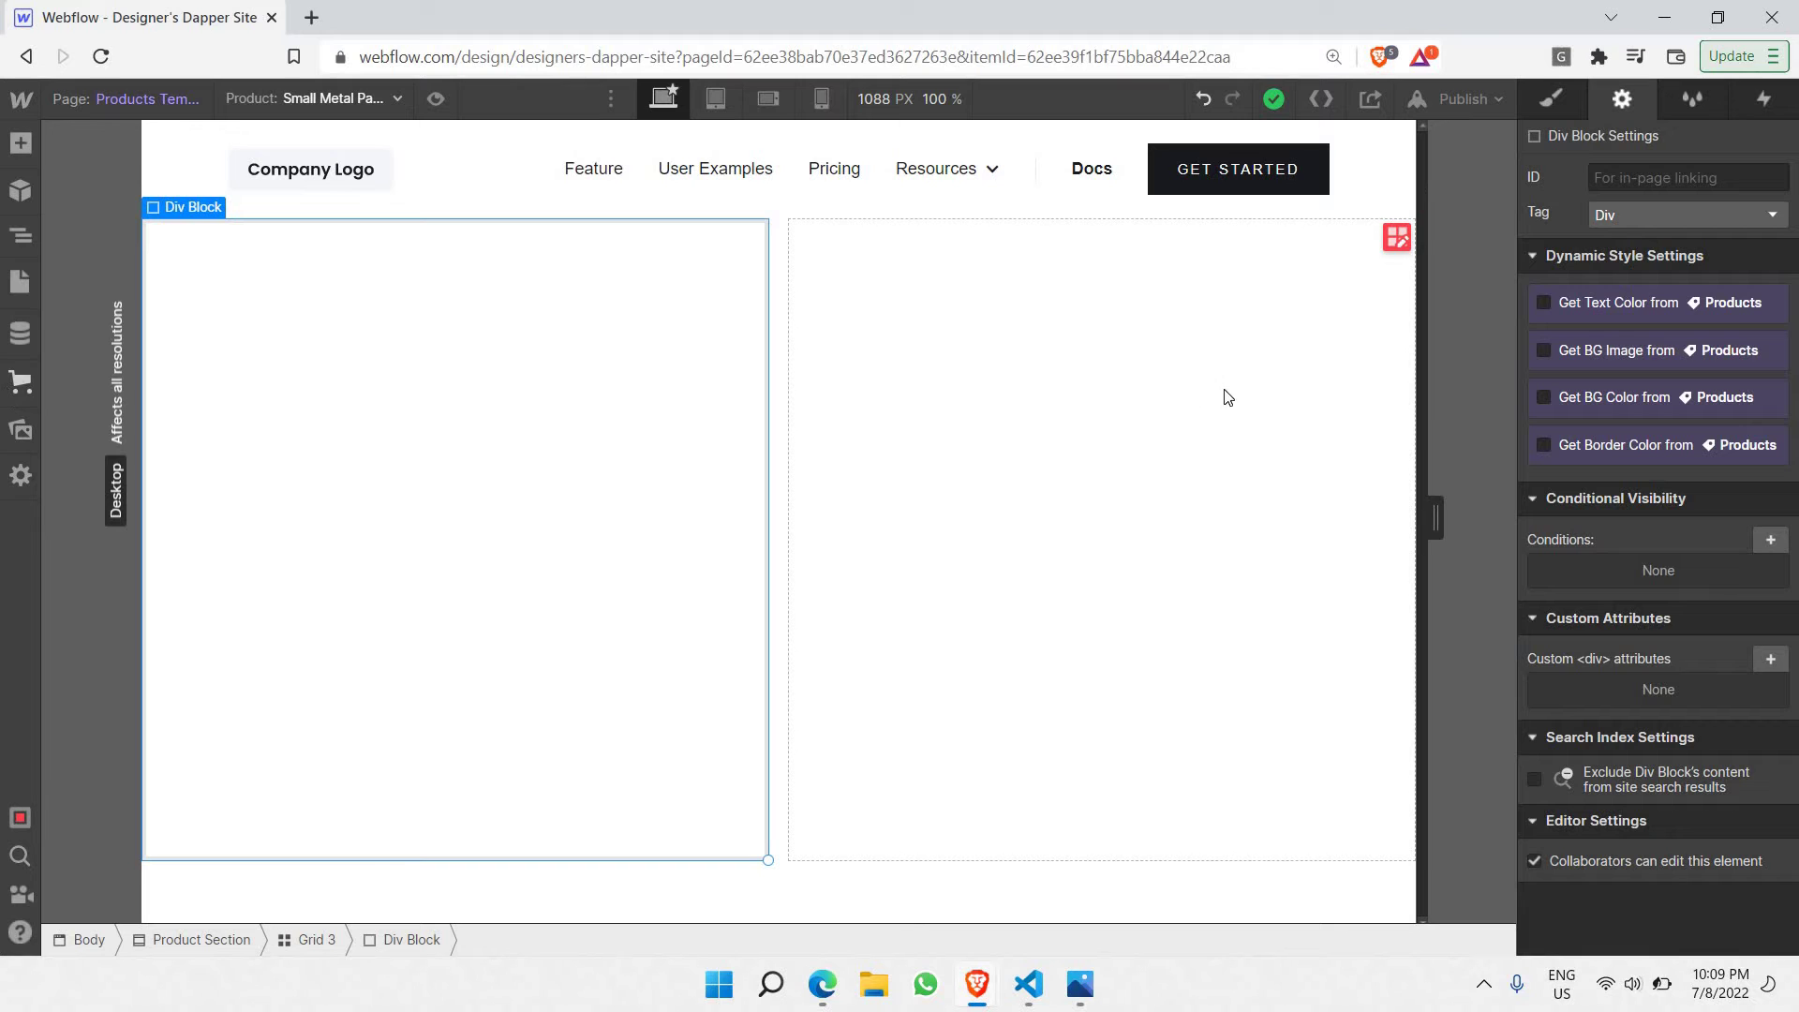
left_click(1543, 354)
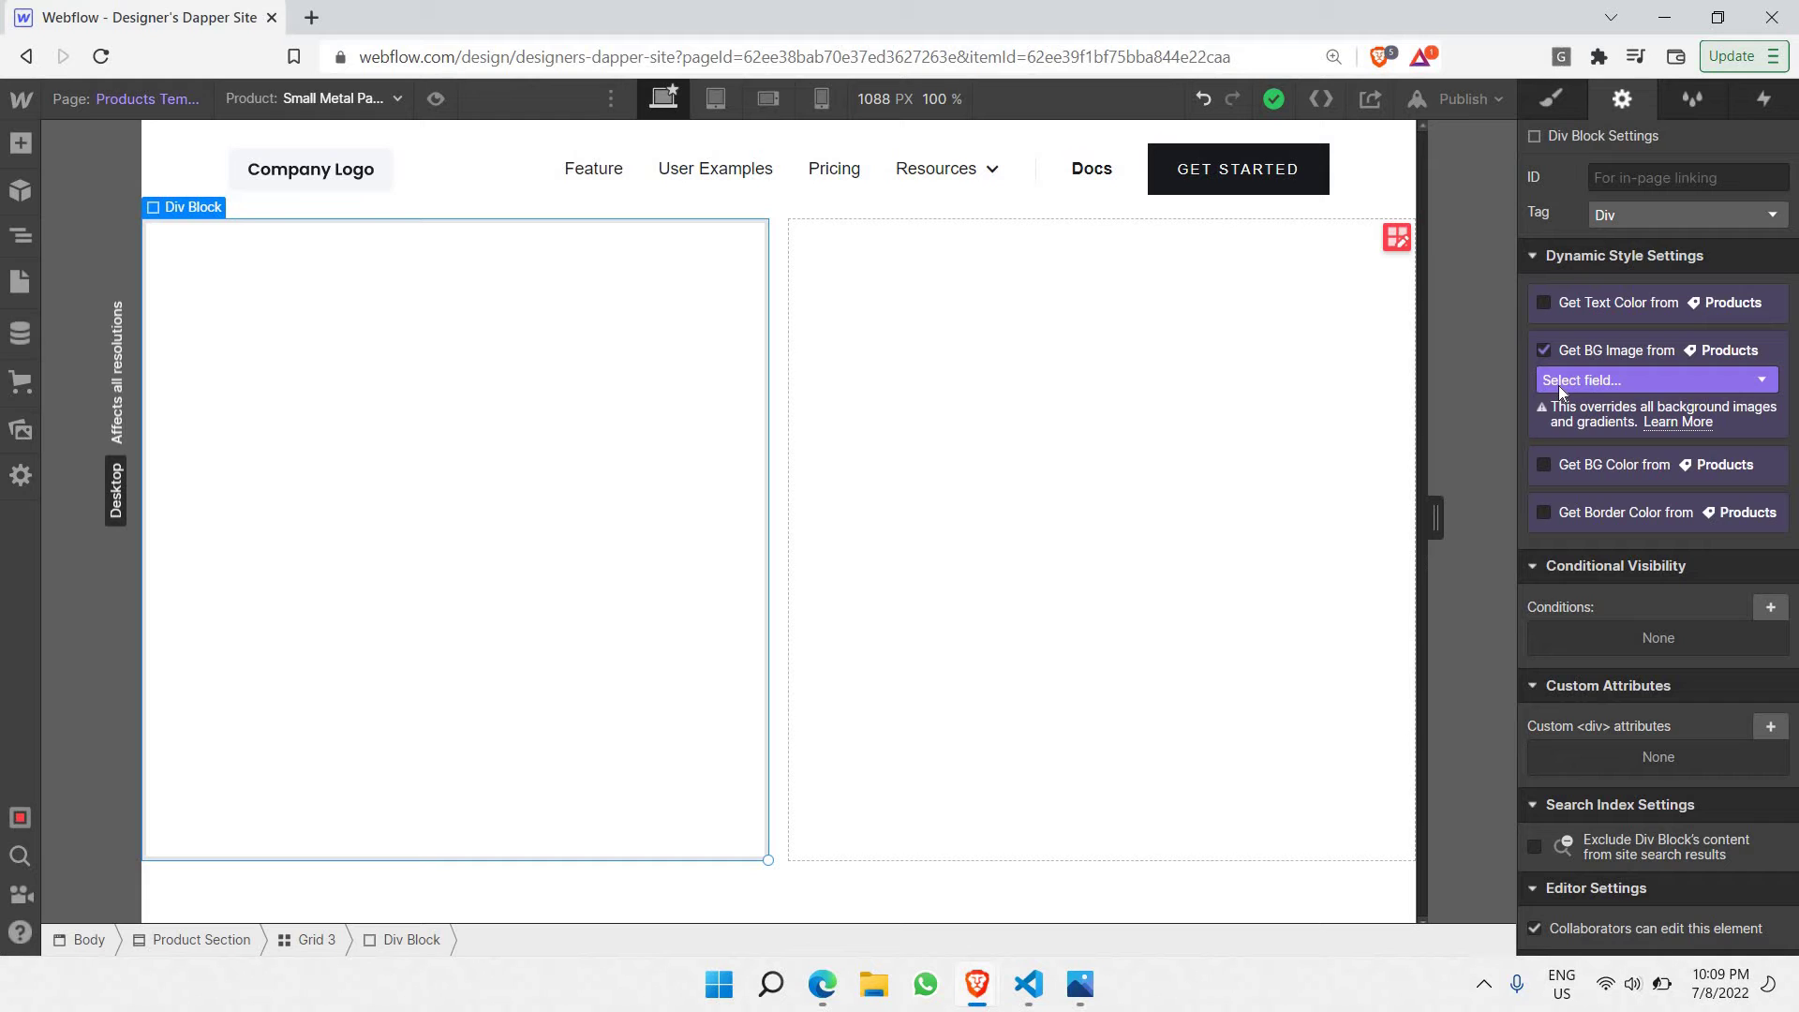
left_click(1560, 385)
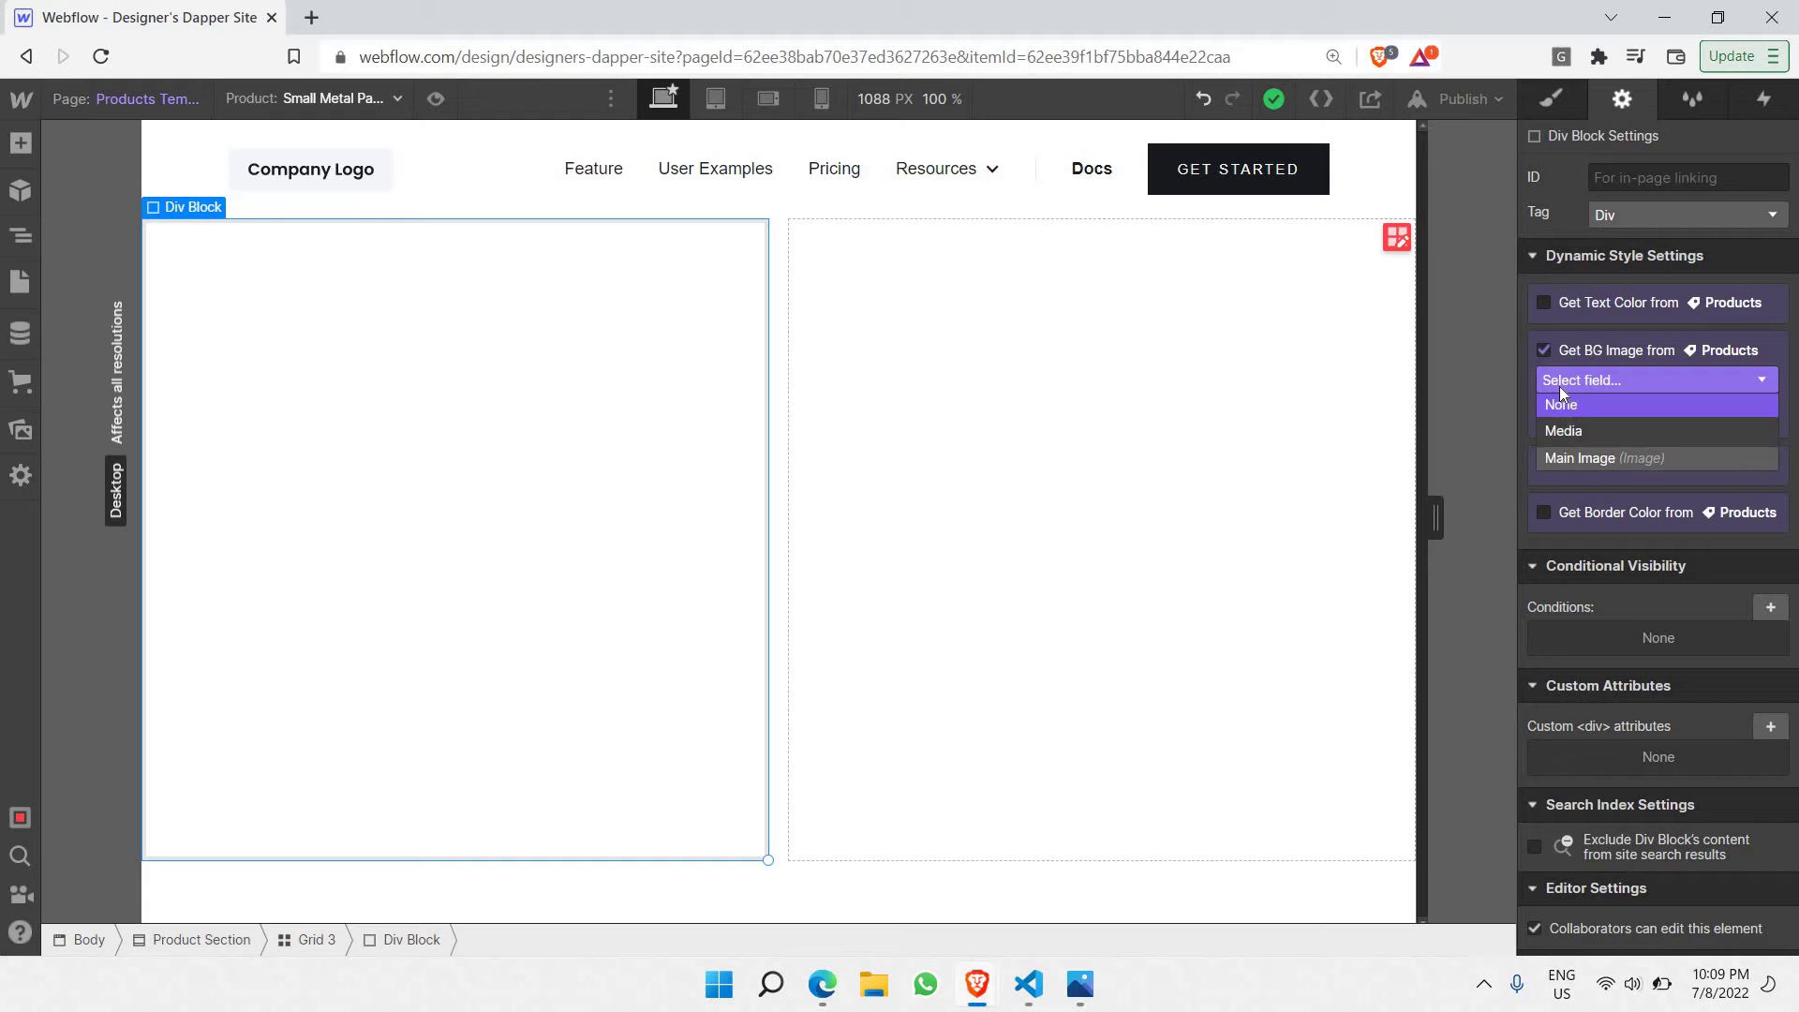
left_click(1584, 457)
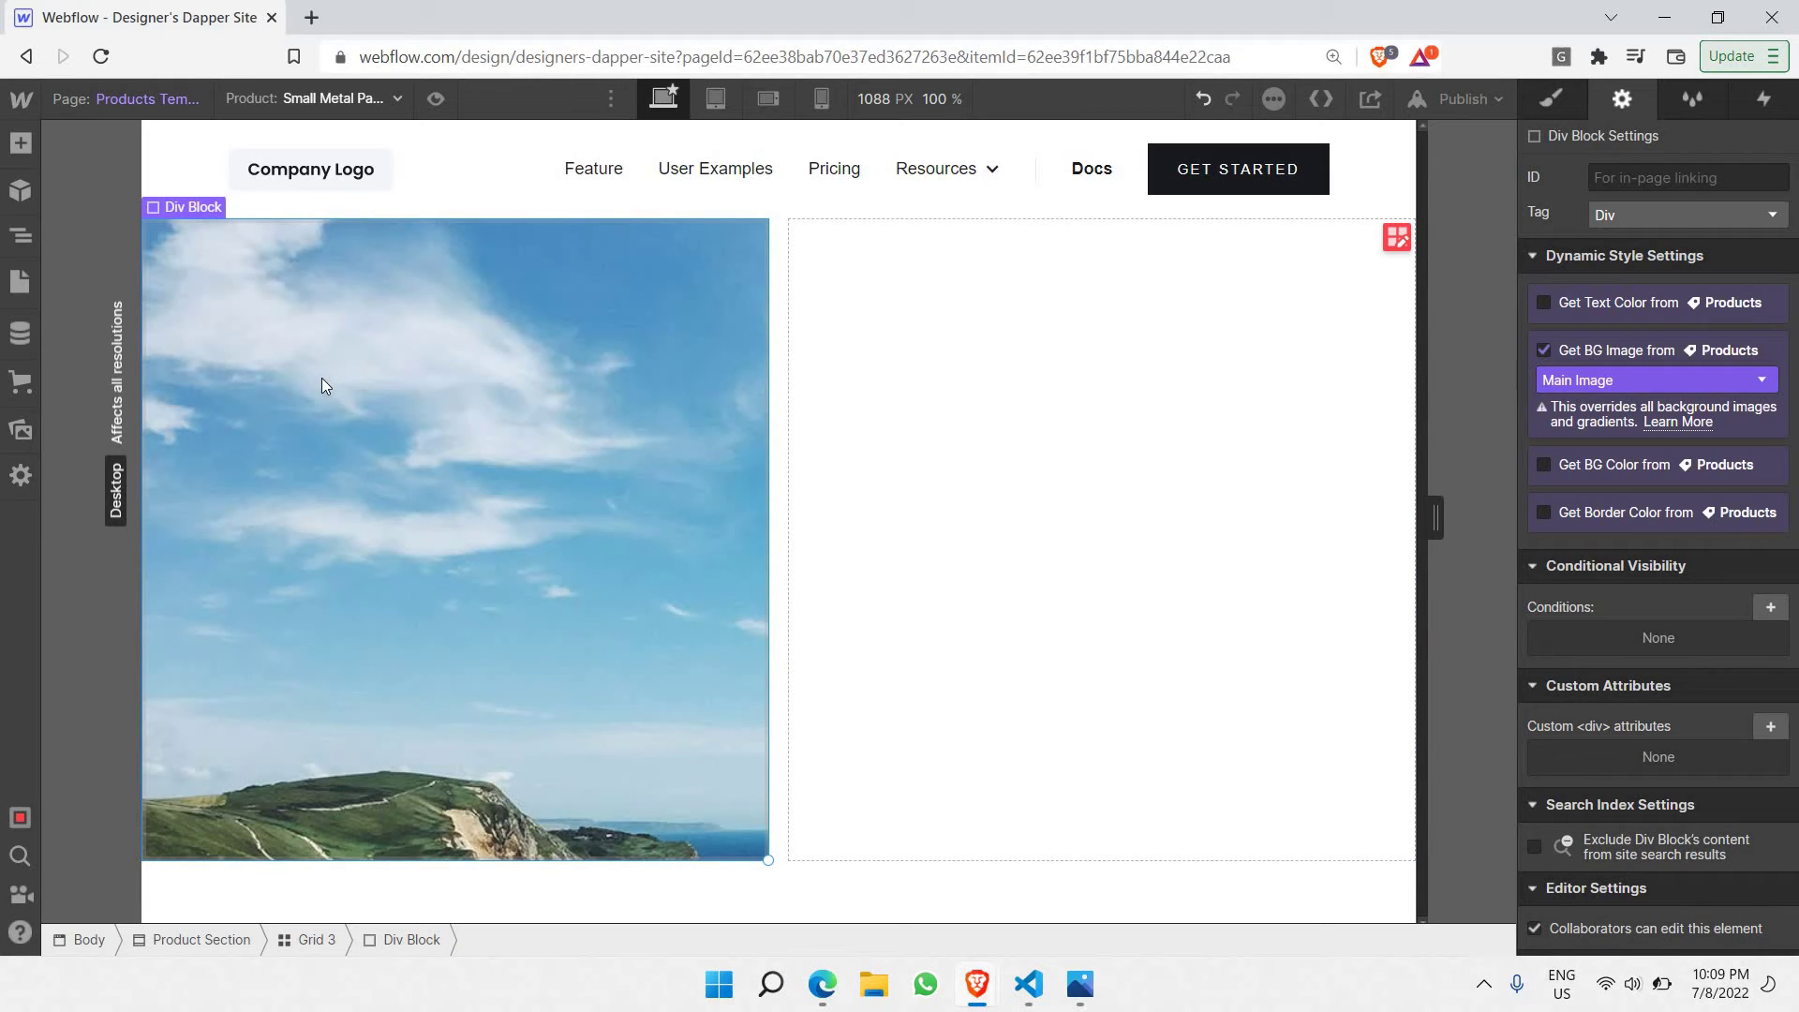
Step: Examine the media and pricing fields of the Small Metal Pants product in the store's product list
left_click(19, 382)
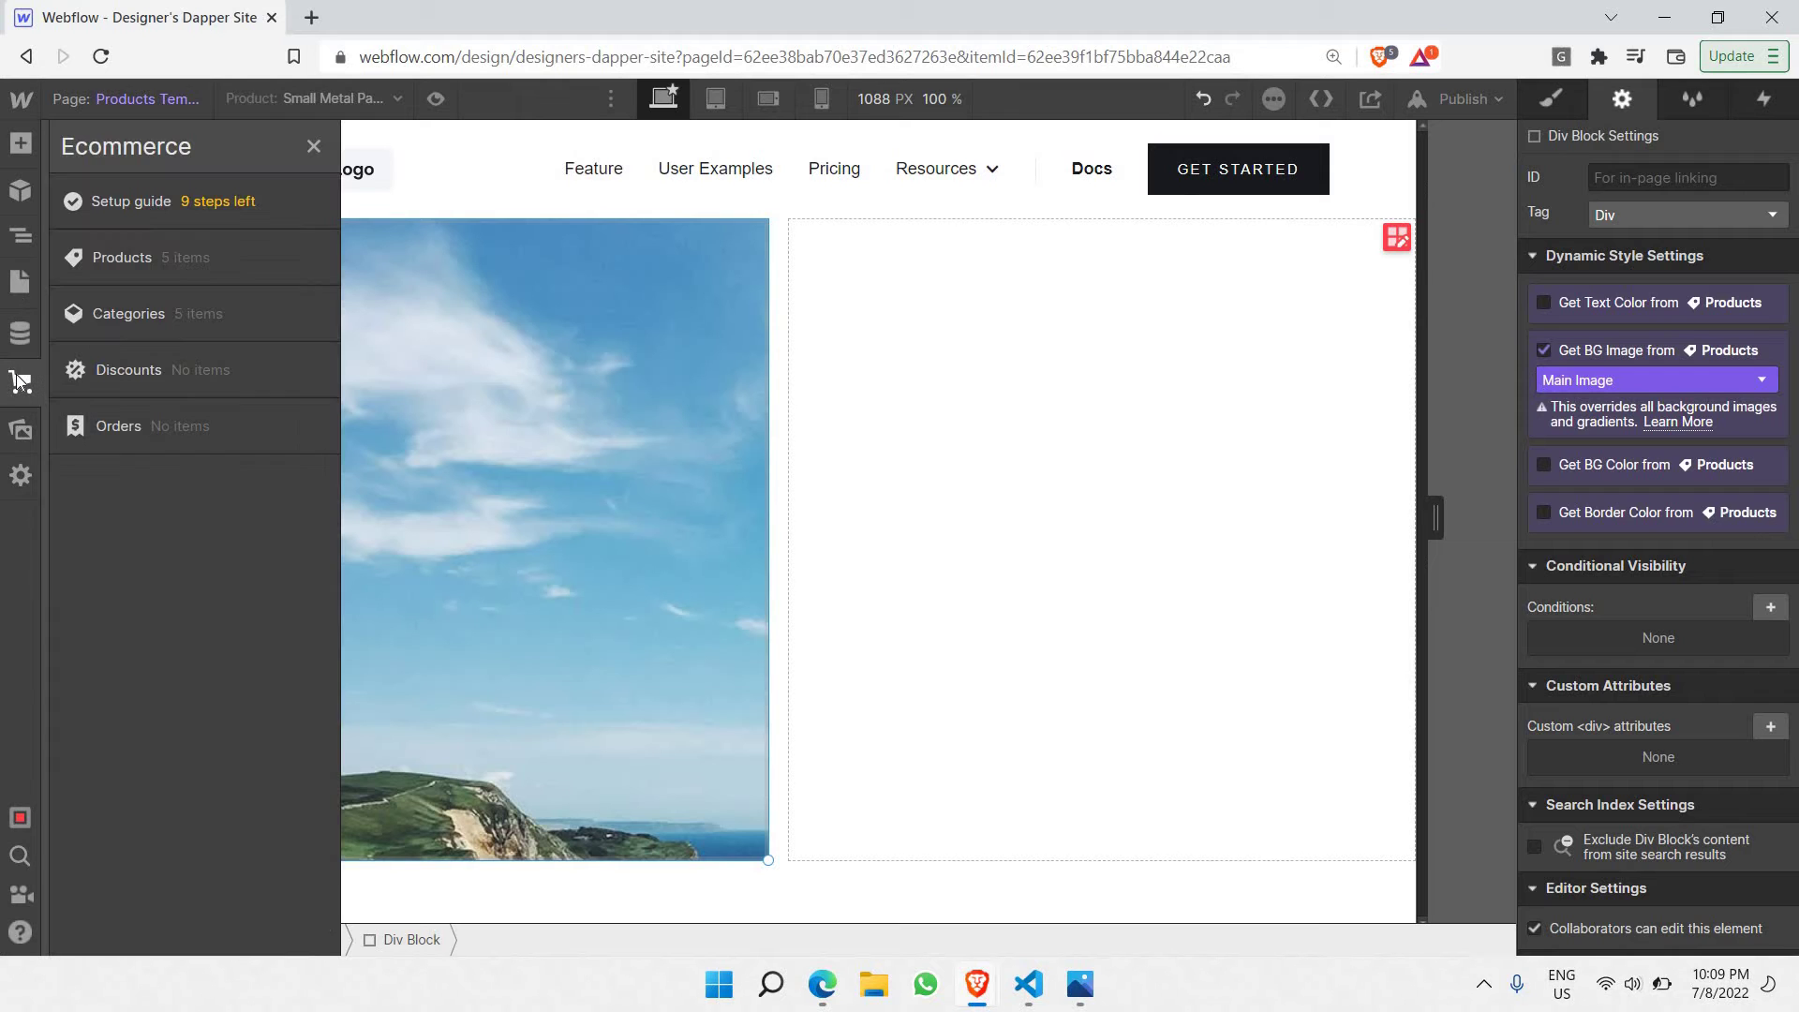
left_click(161, 255)
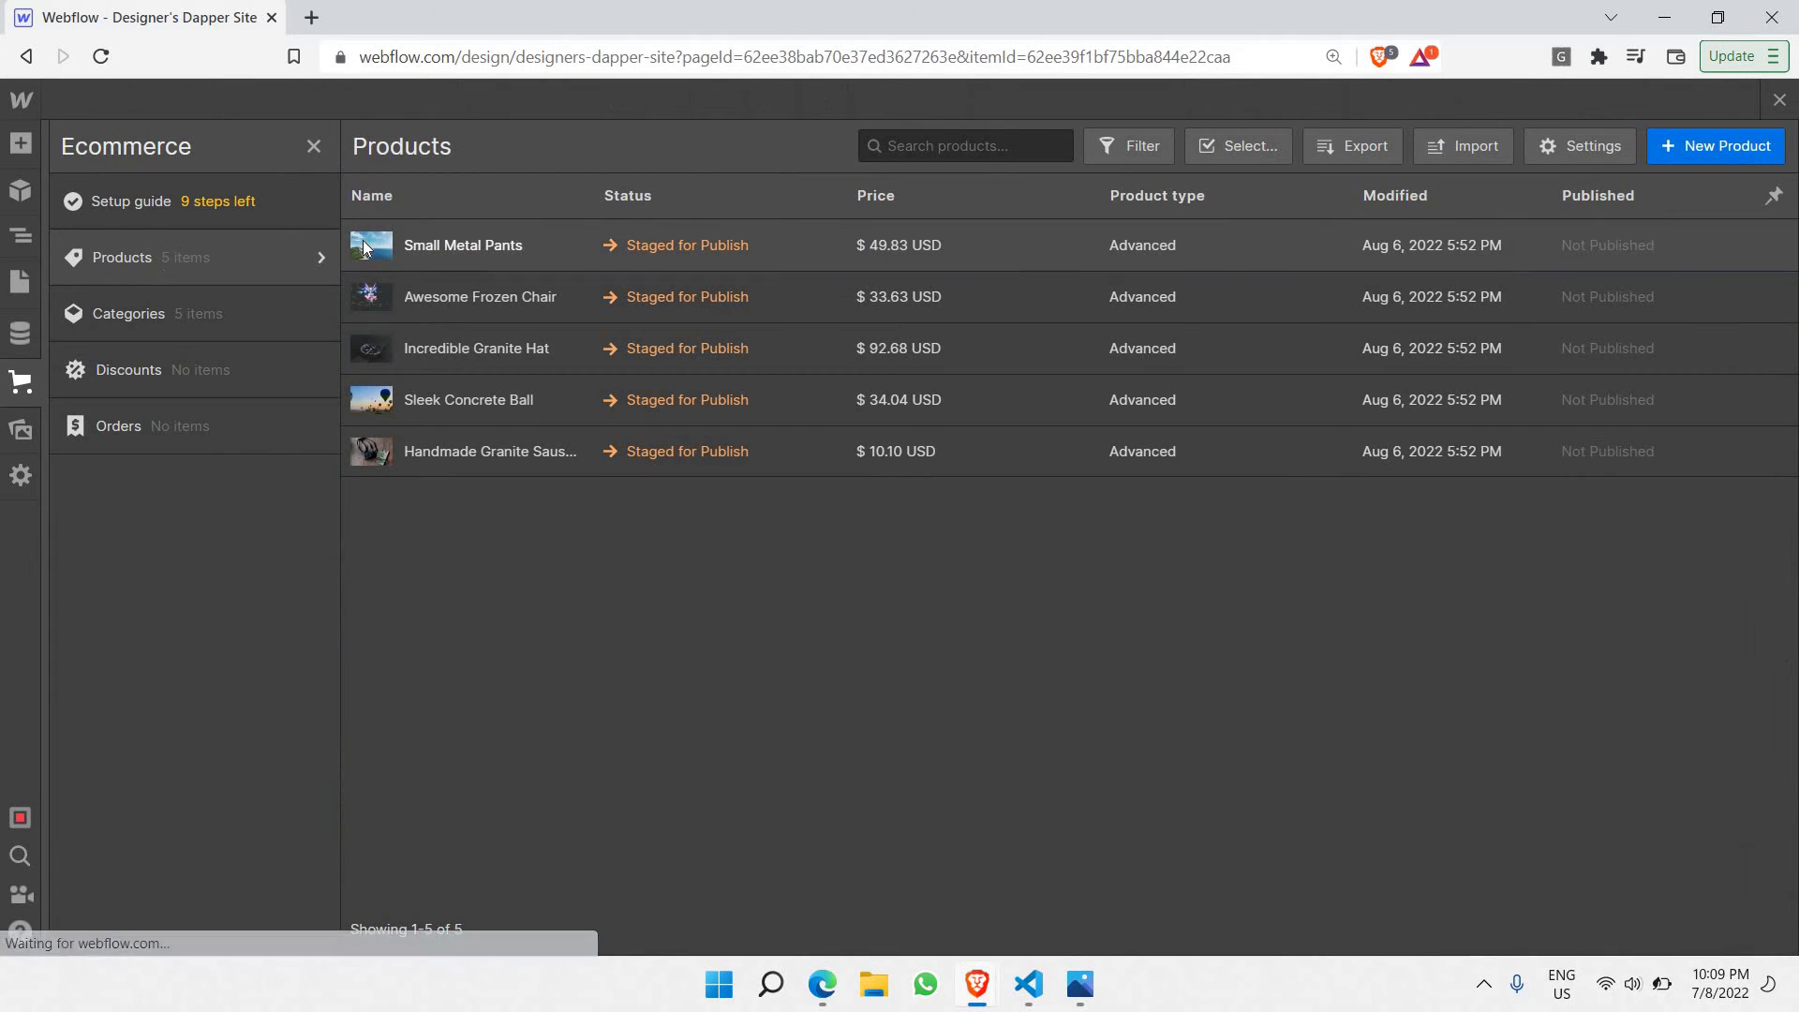
left_click(409, 246)
scroll(762, 354, "down", 8)
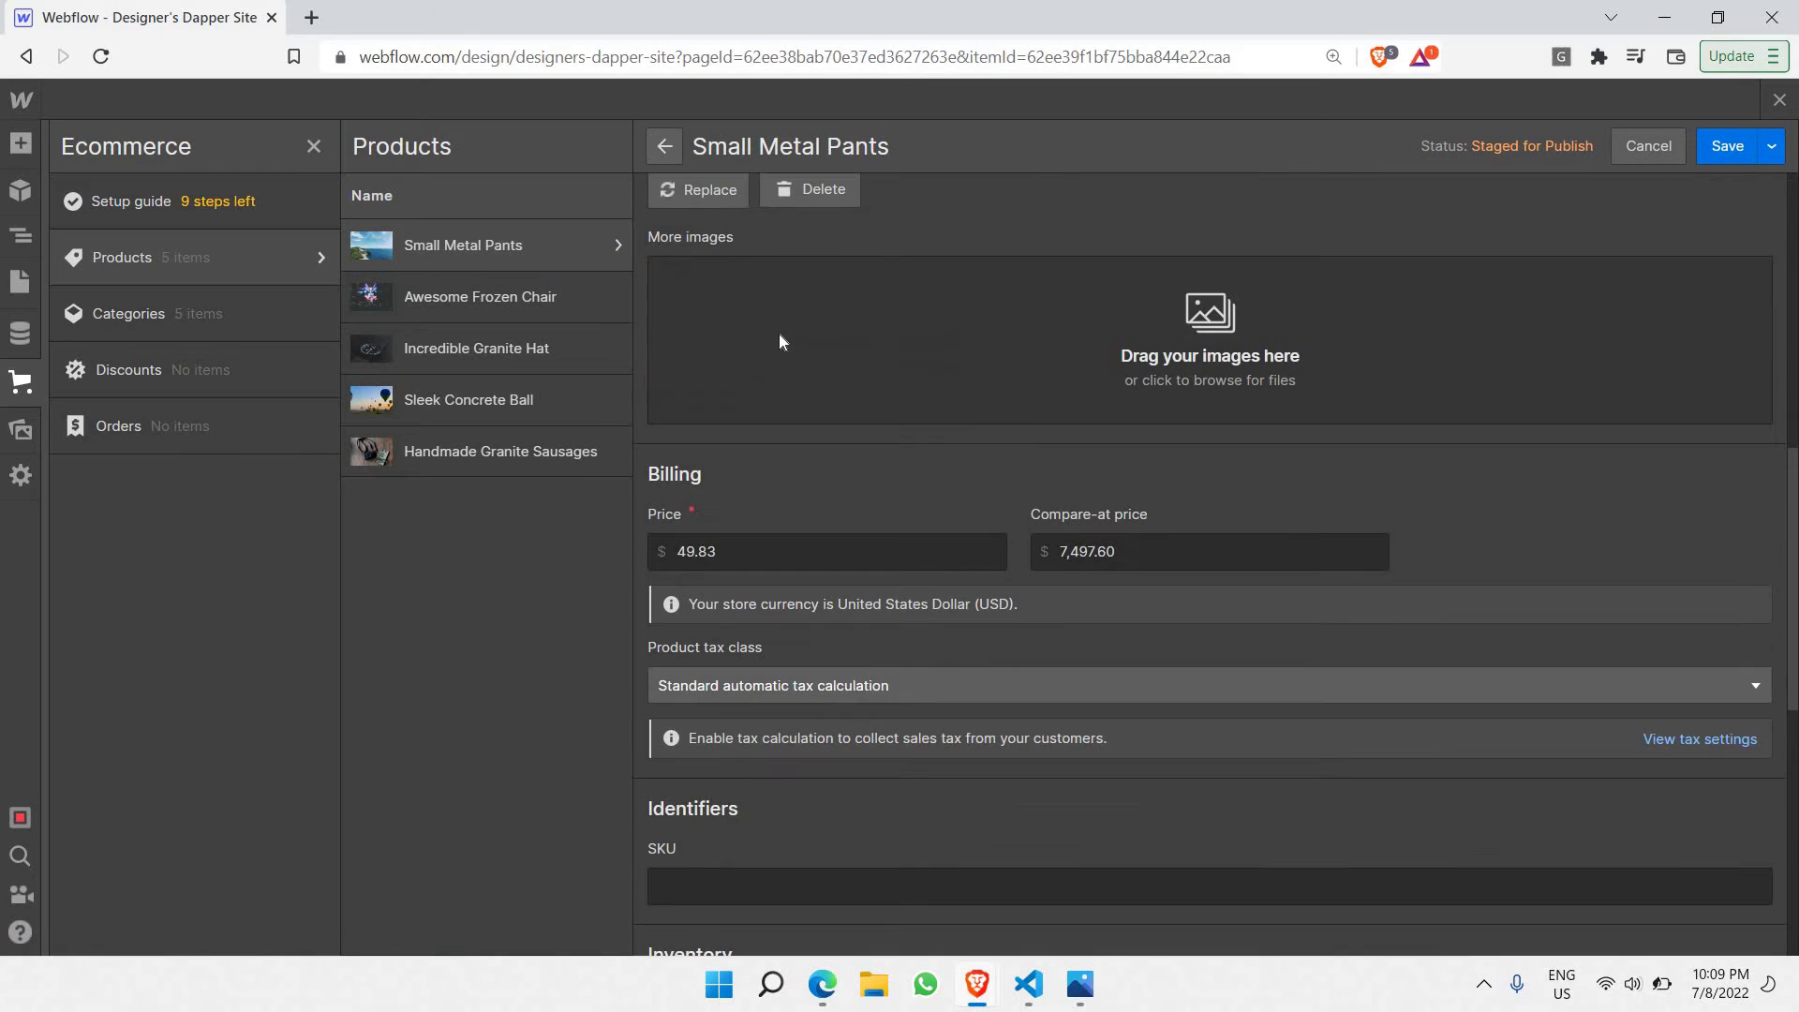
scroll(731, 364, "up", 3)
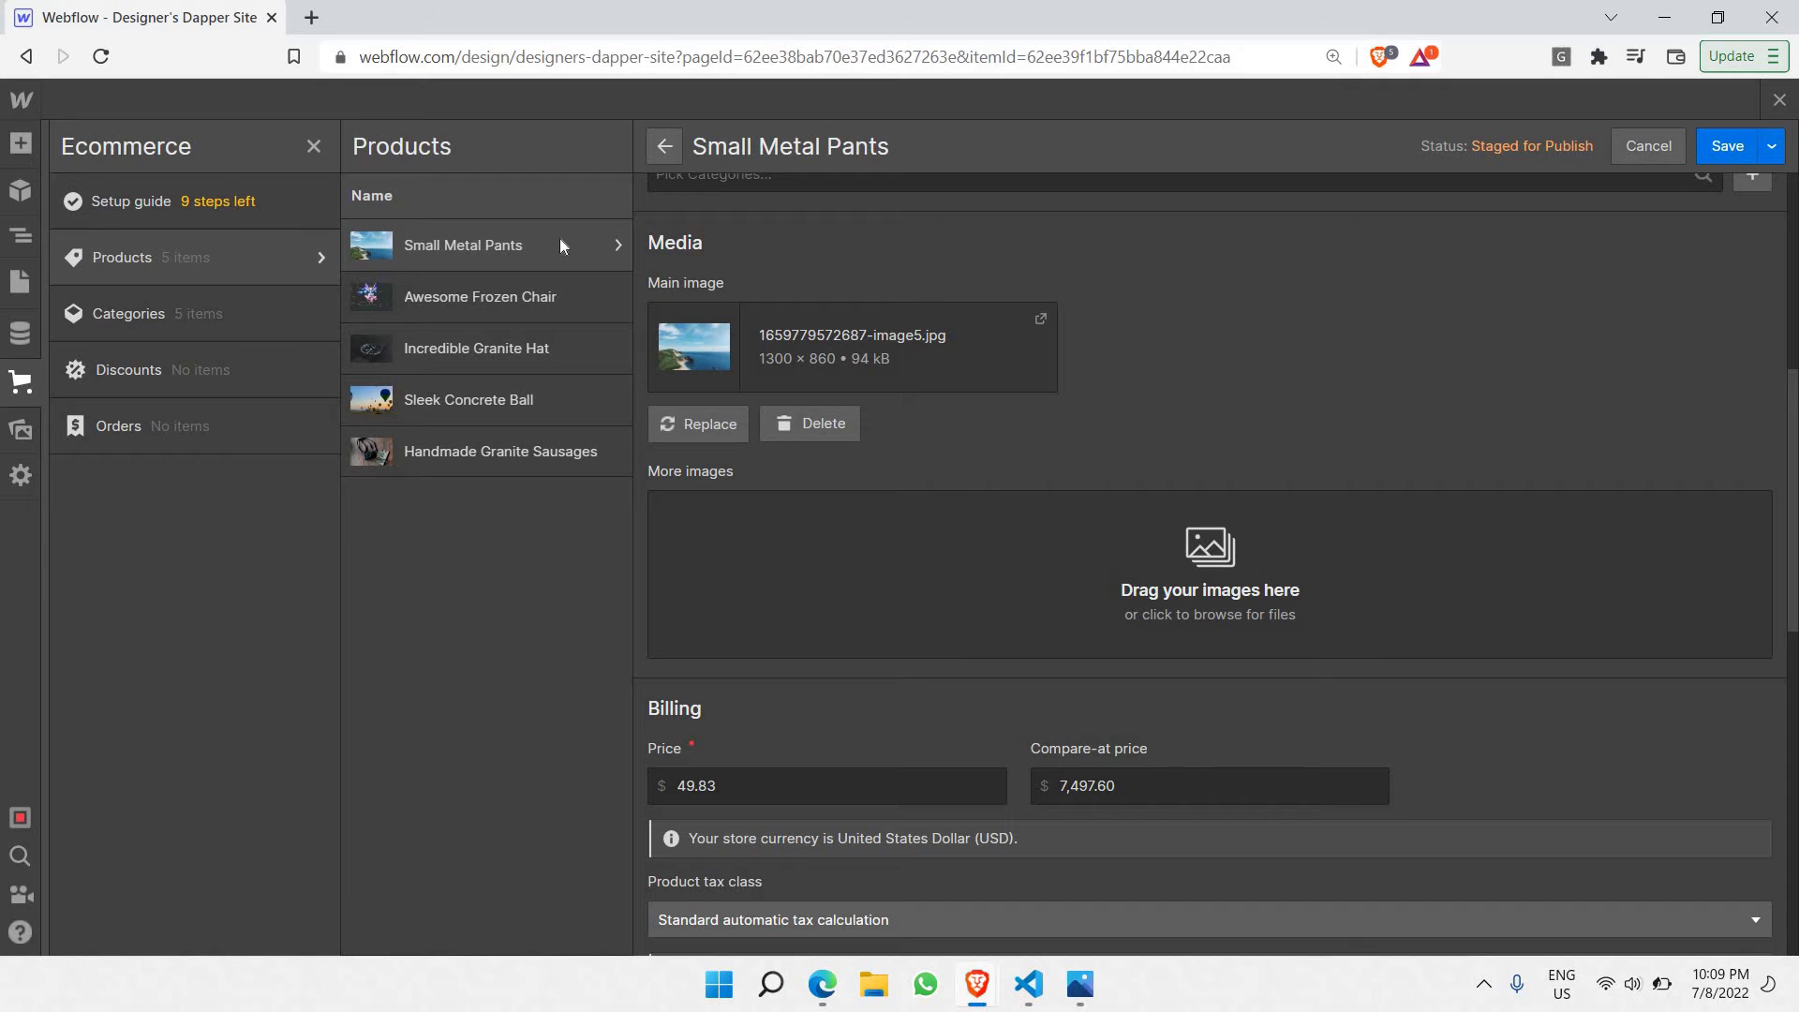
left_click(1777, 101)
left_click(1777, 101)
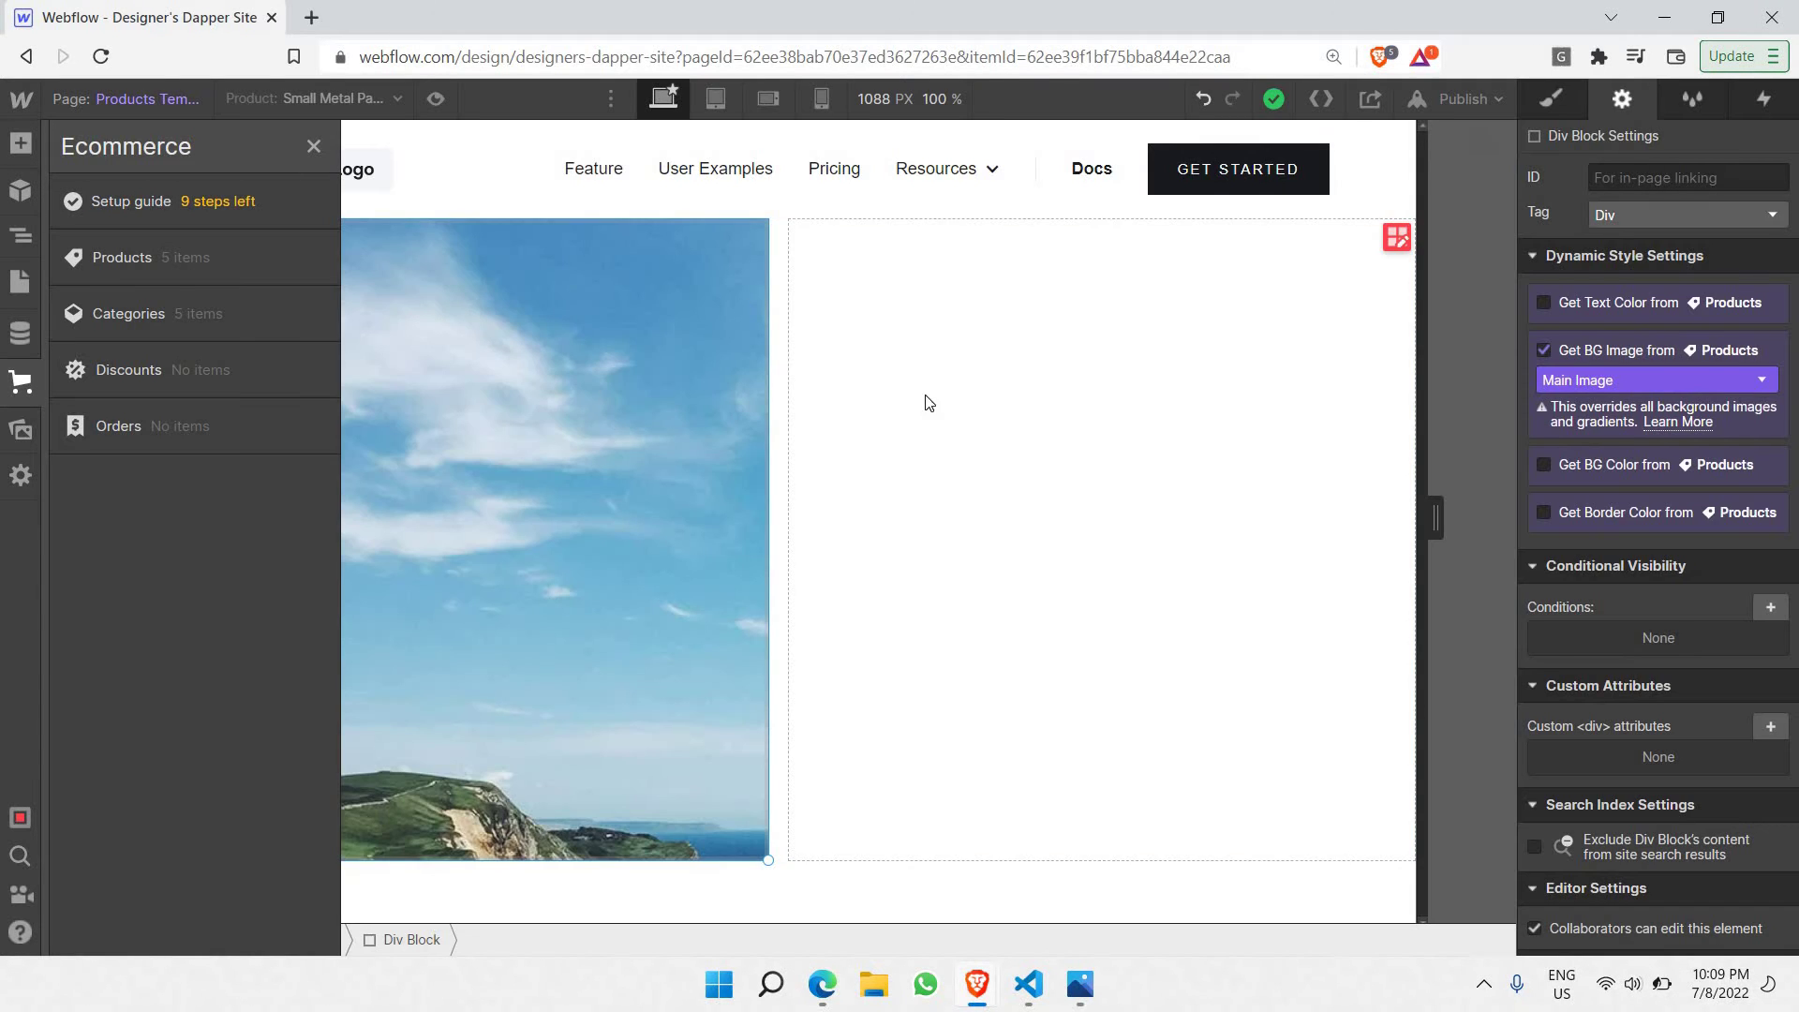
Step: Preview the template's background image with the Sleek Concrete Ball, Incredible Granite Hat and Small Metal Pants products
left_click(1010, 341)
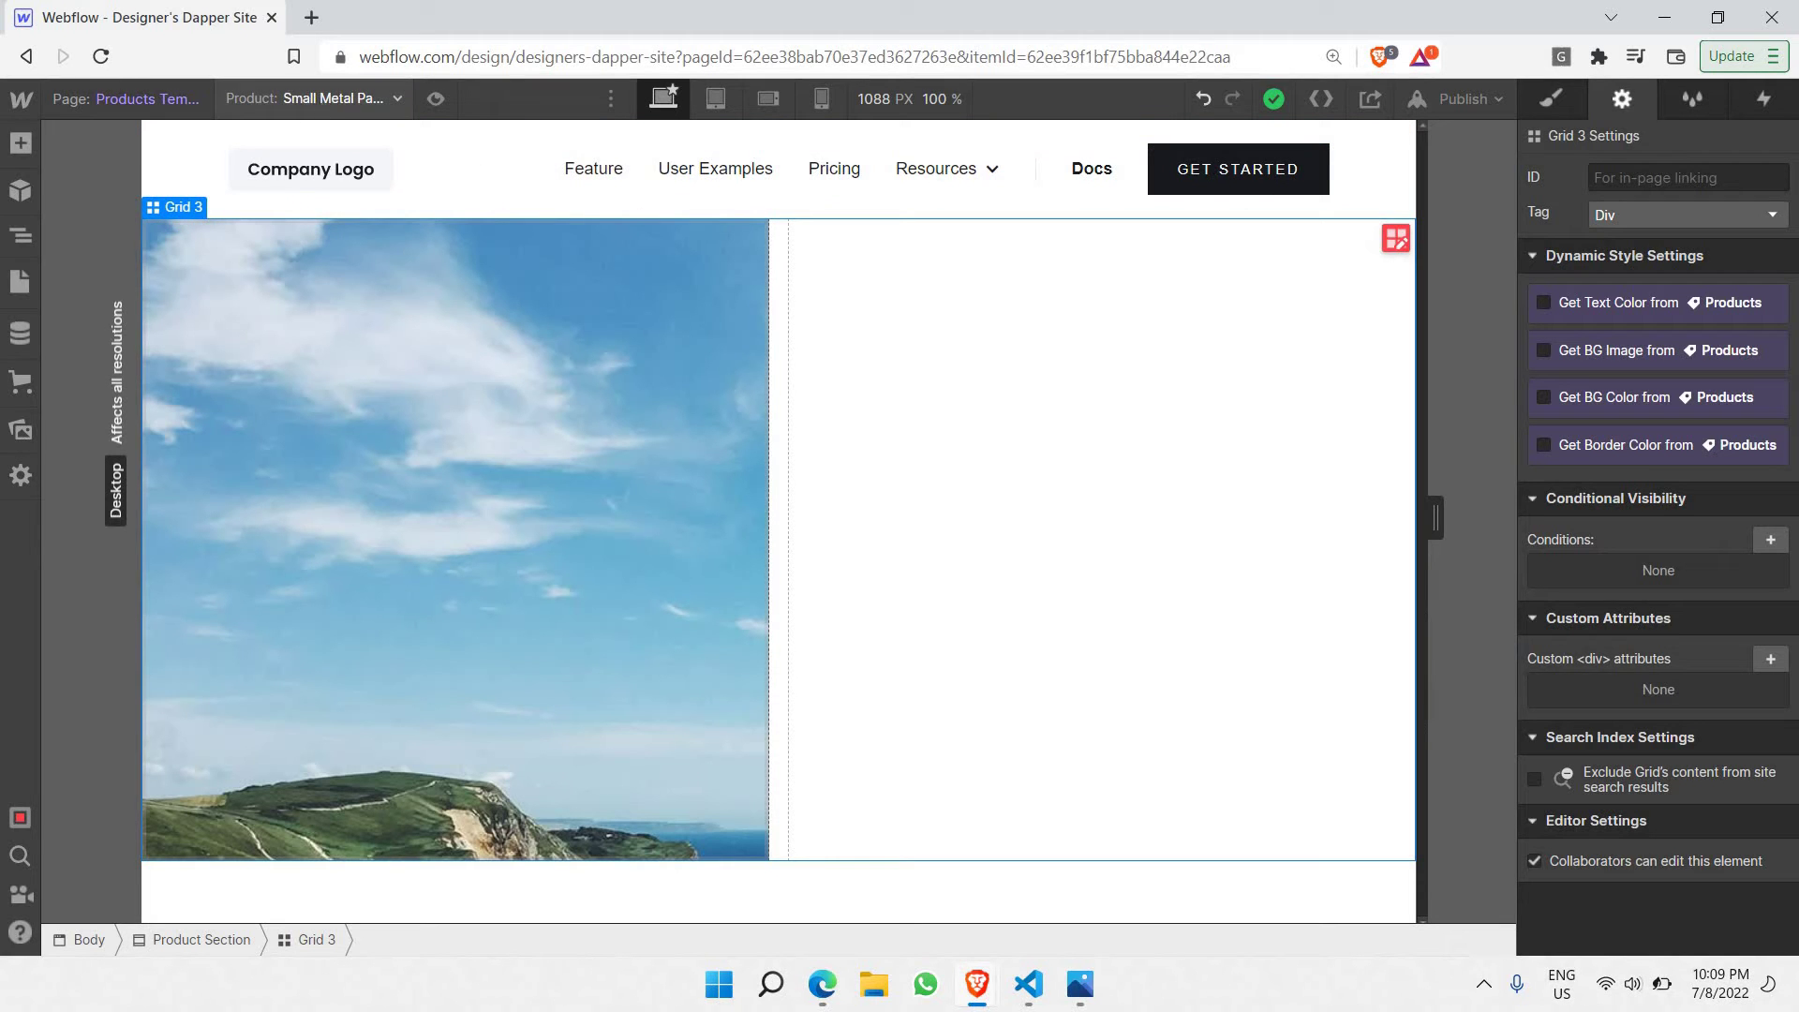
left_click(310, 117)
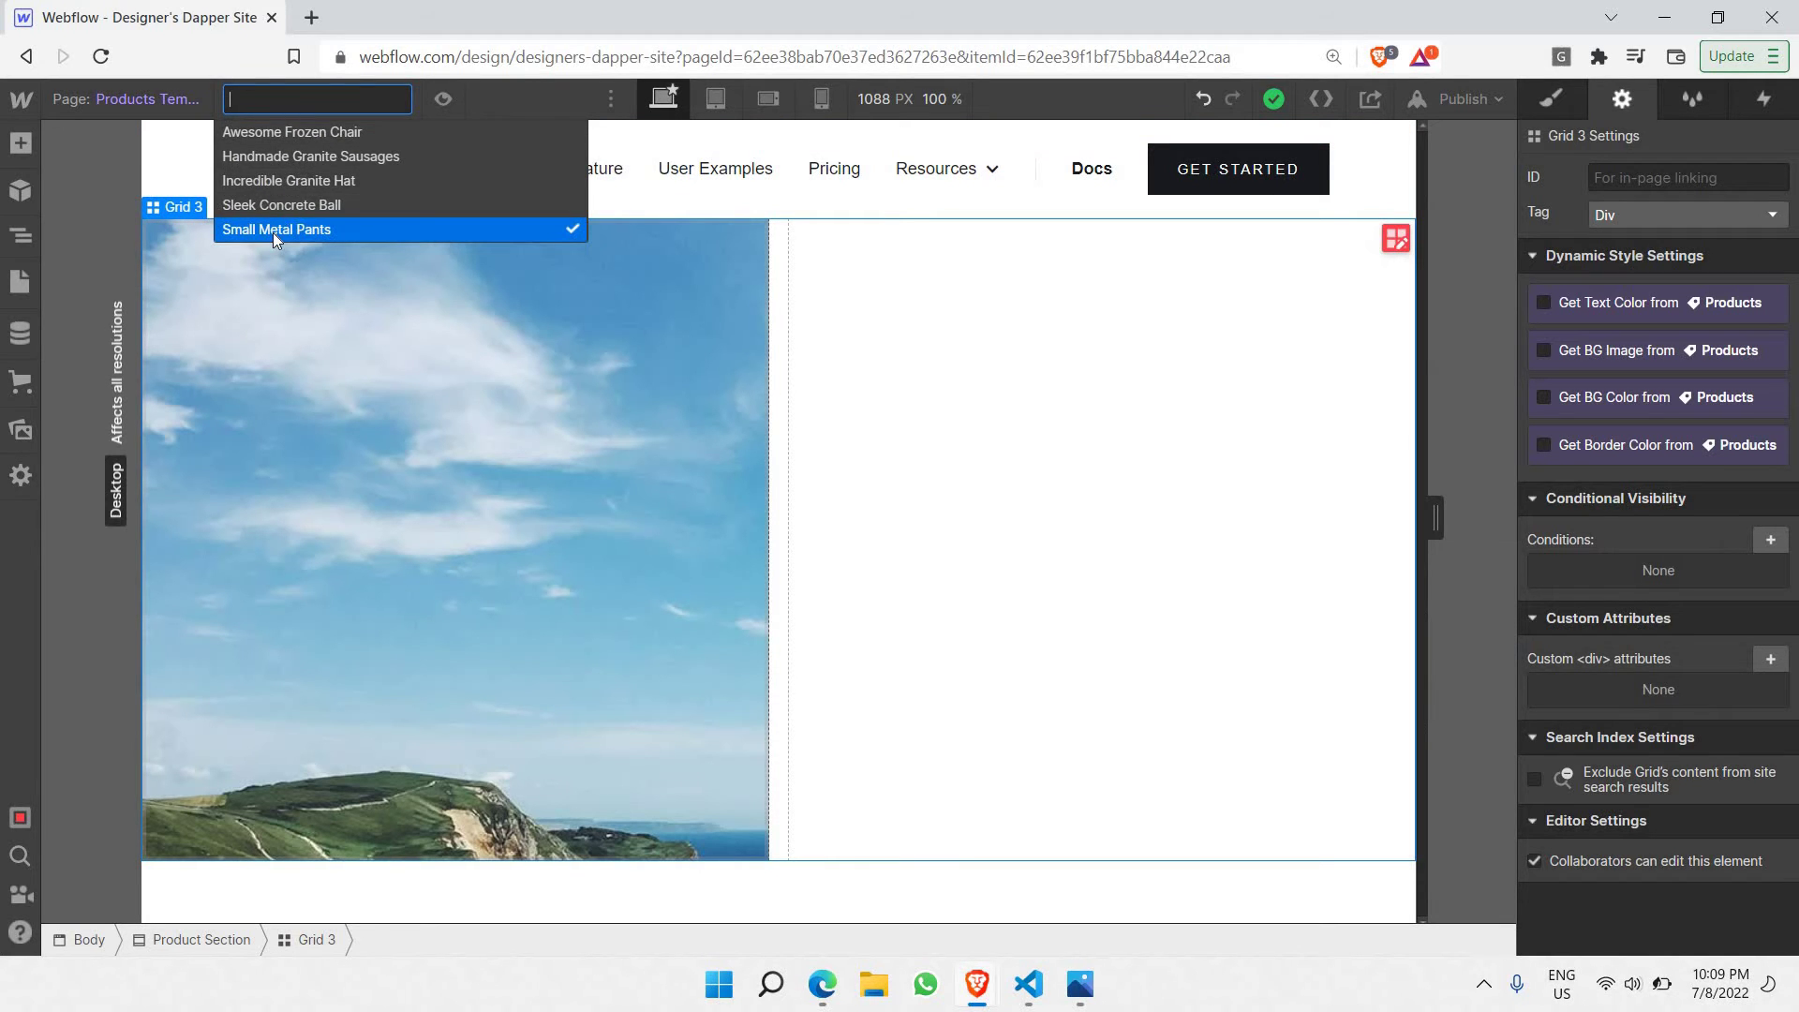
left_click(294, 205)
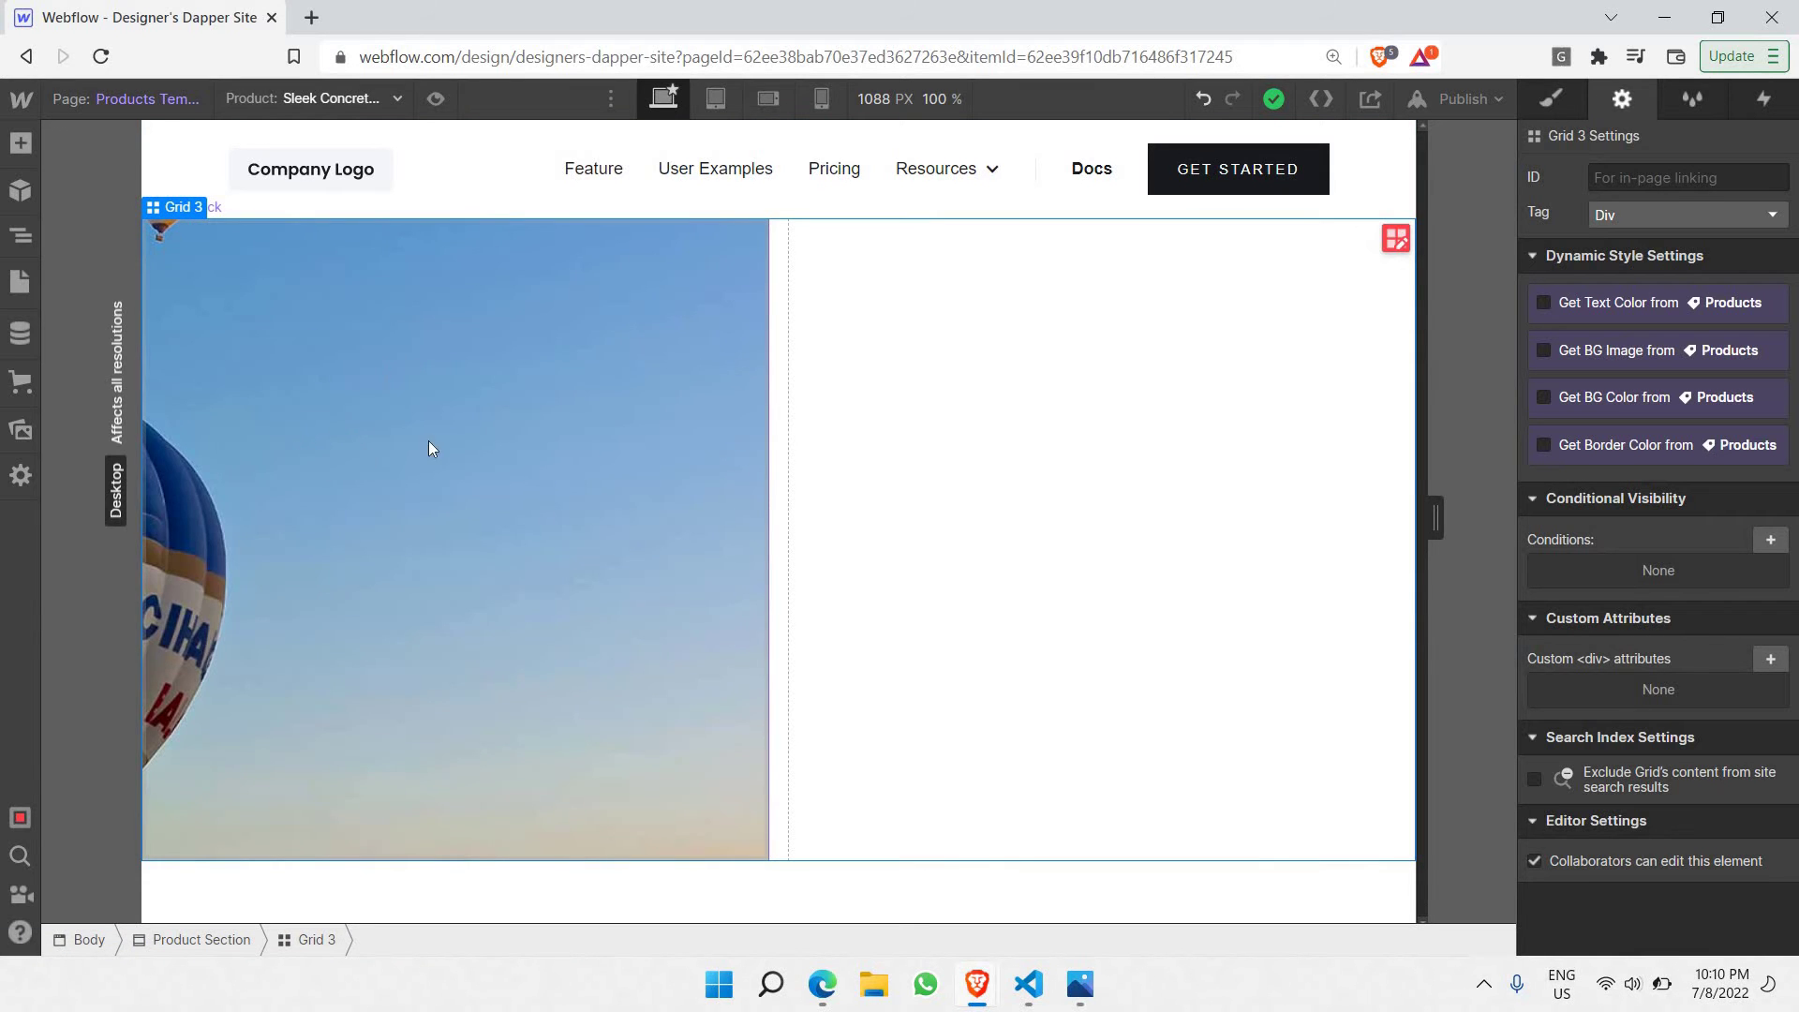
left_click(430, 420)
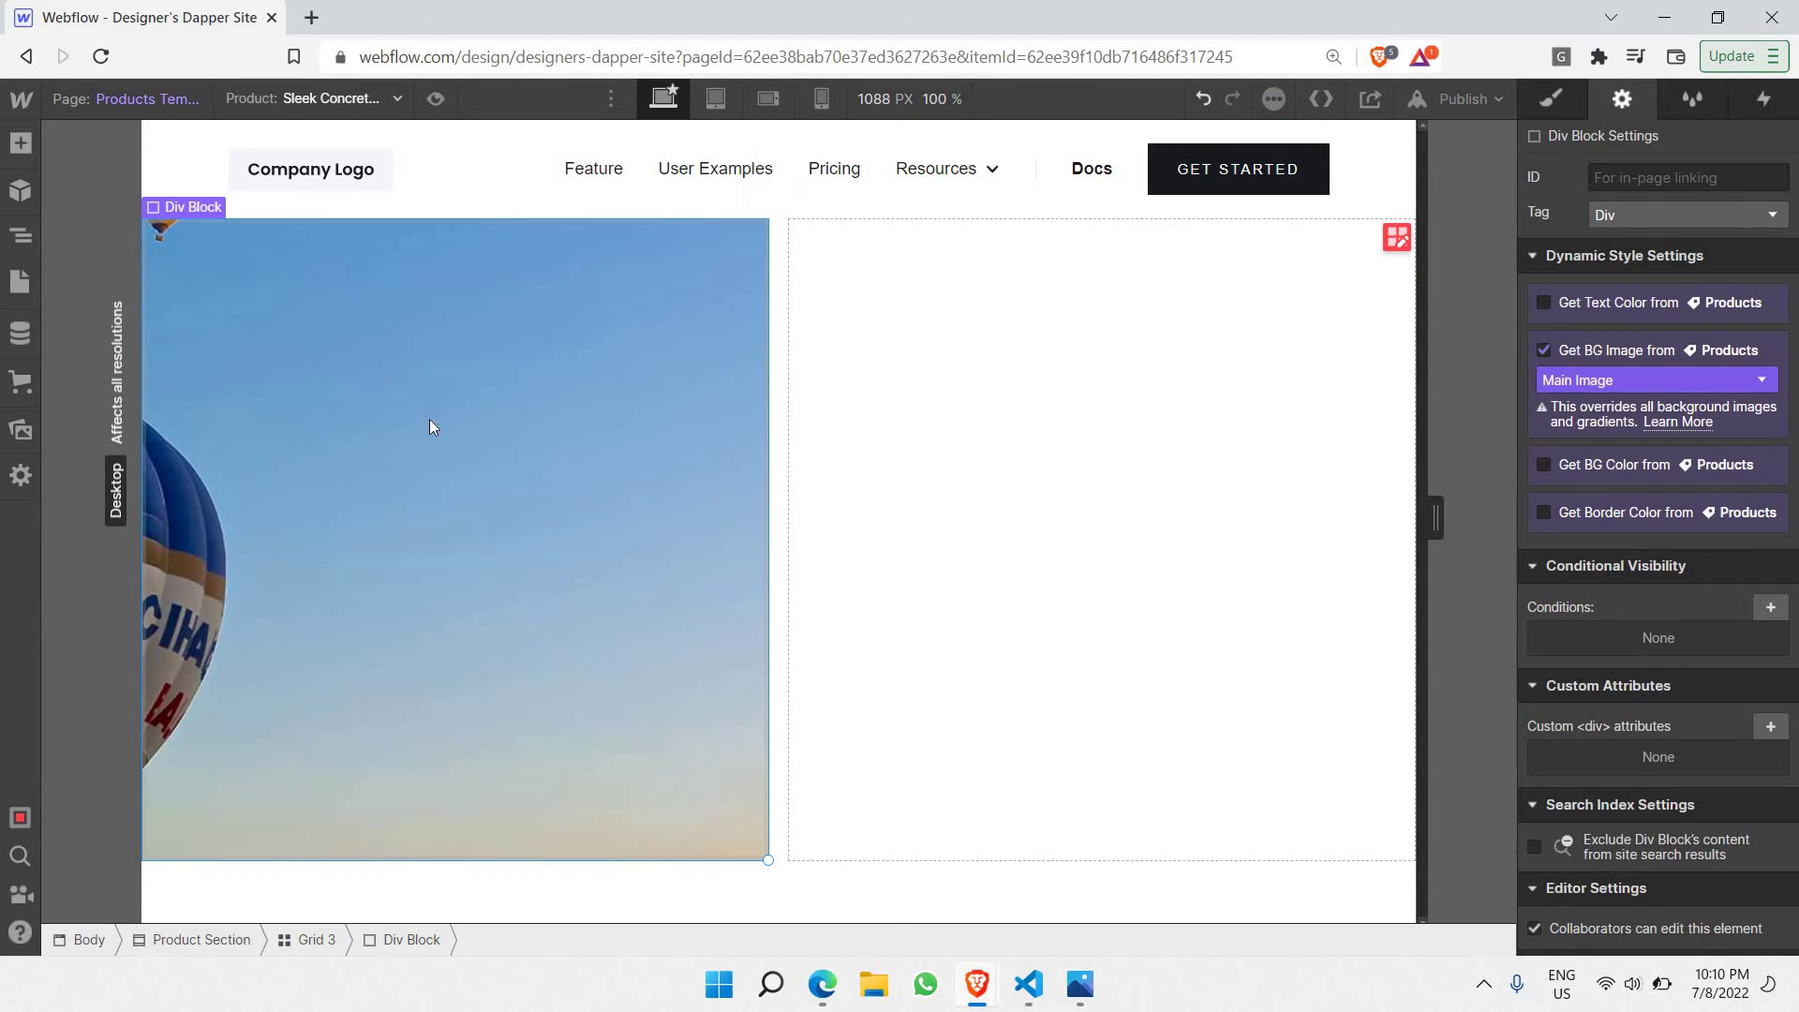
left_click(390, 100)
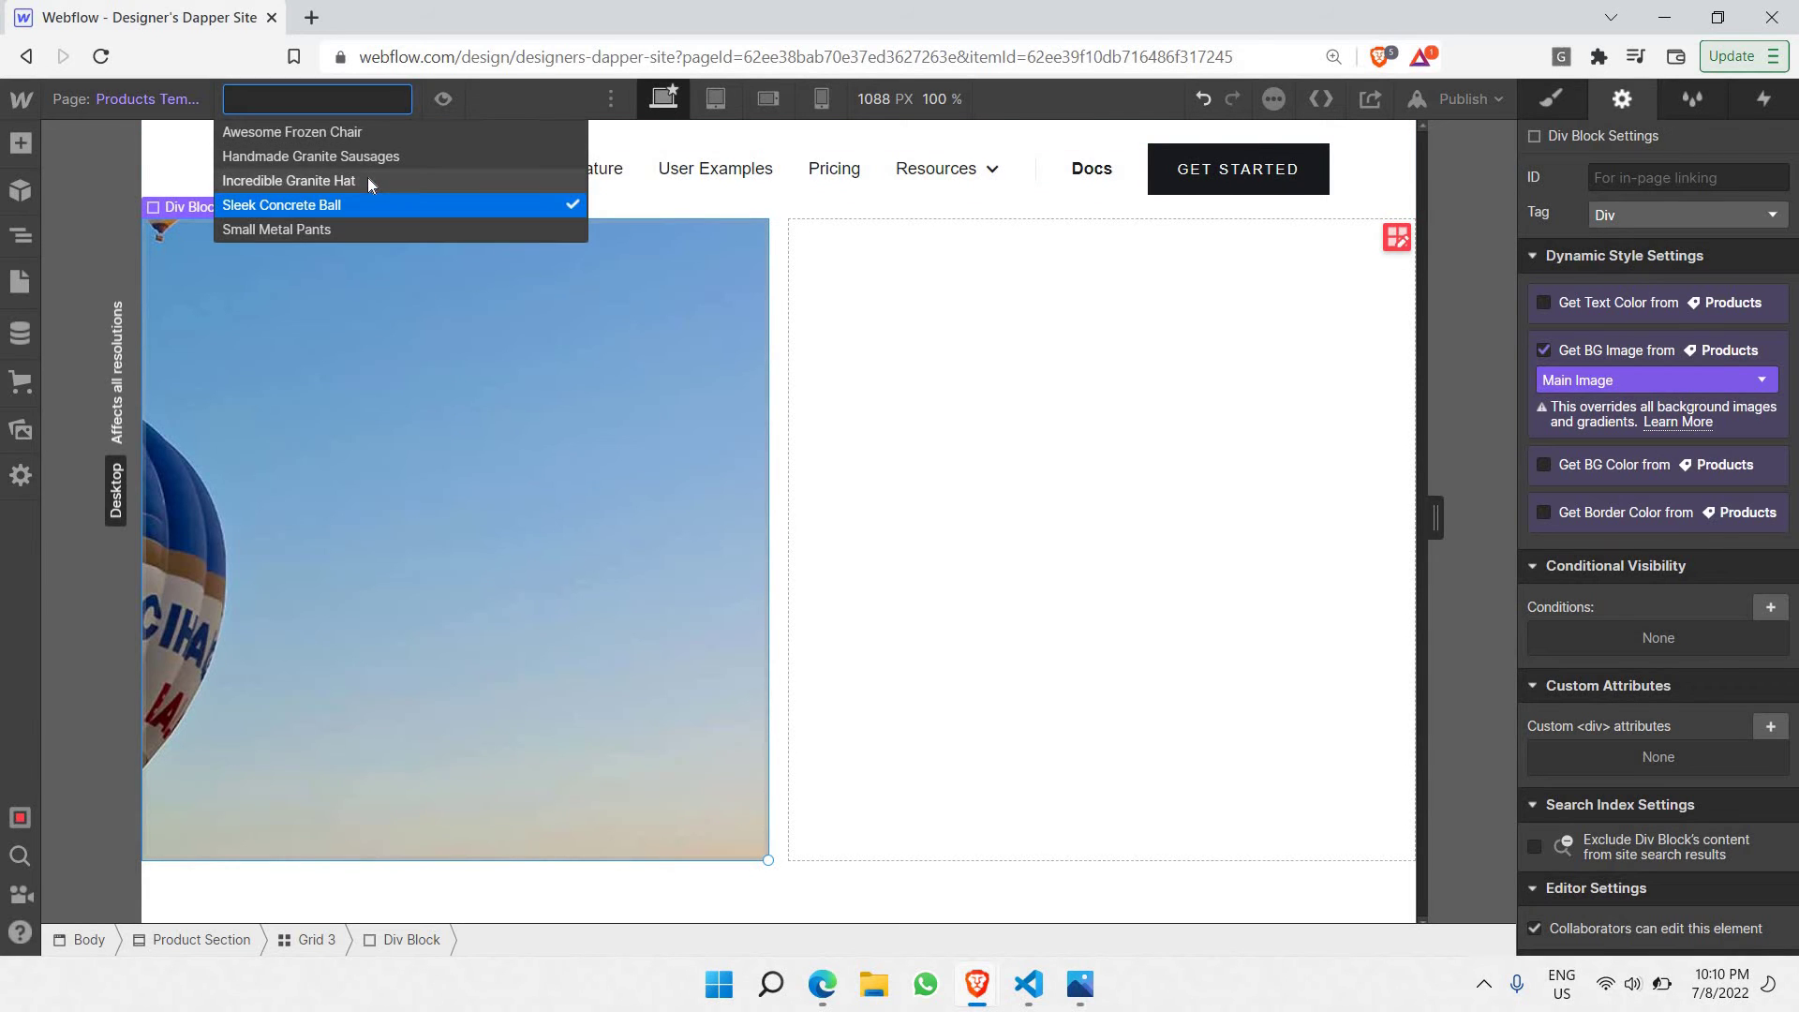
left_click(365, 182)
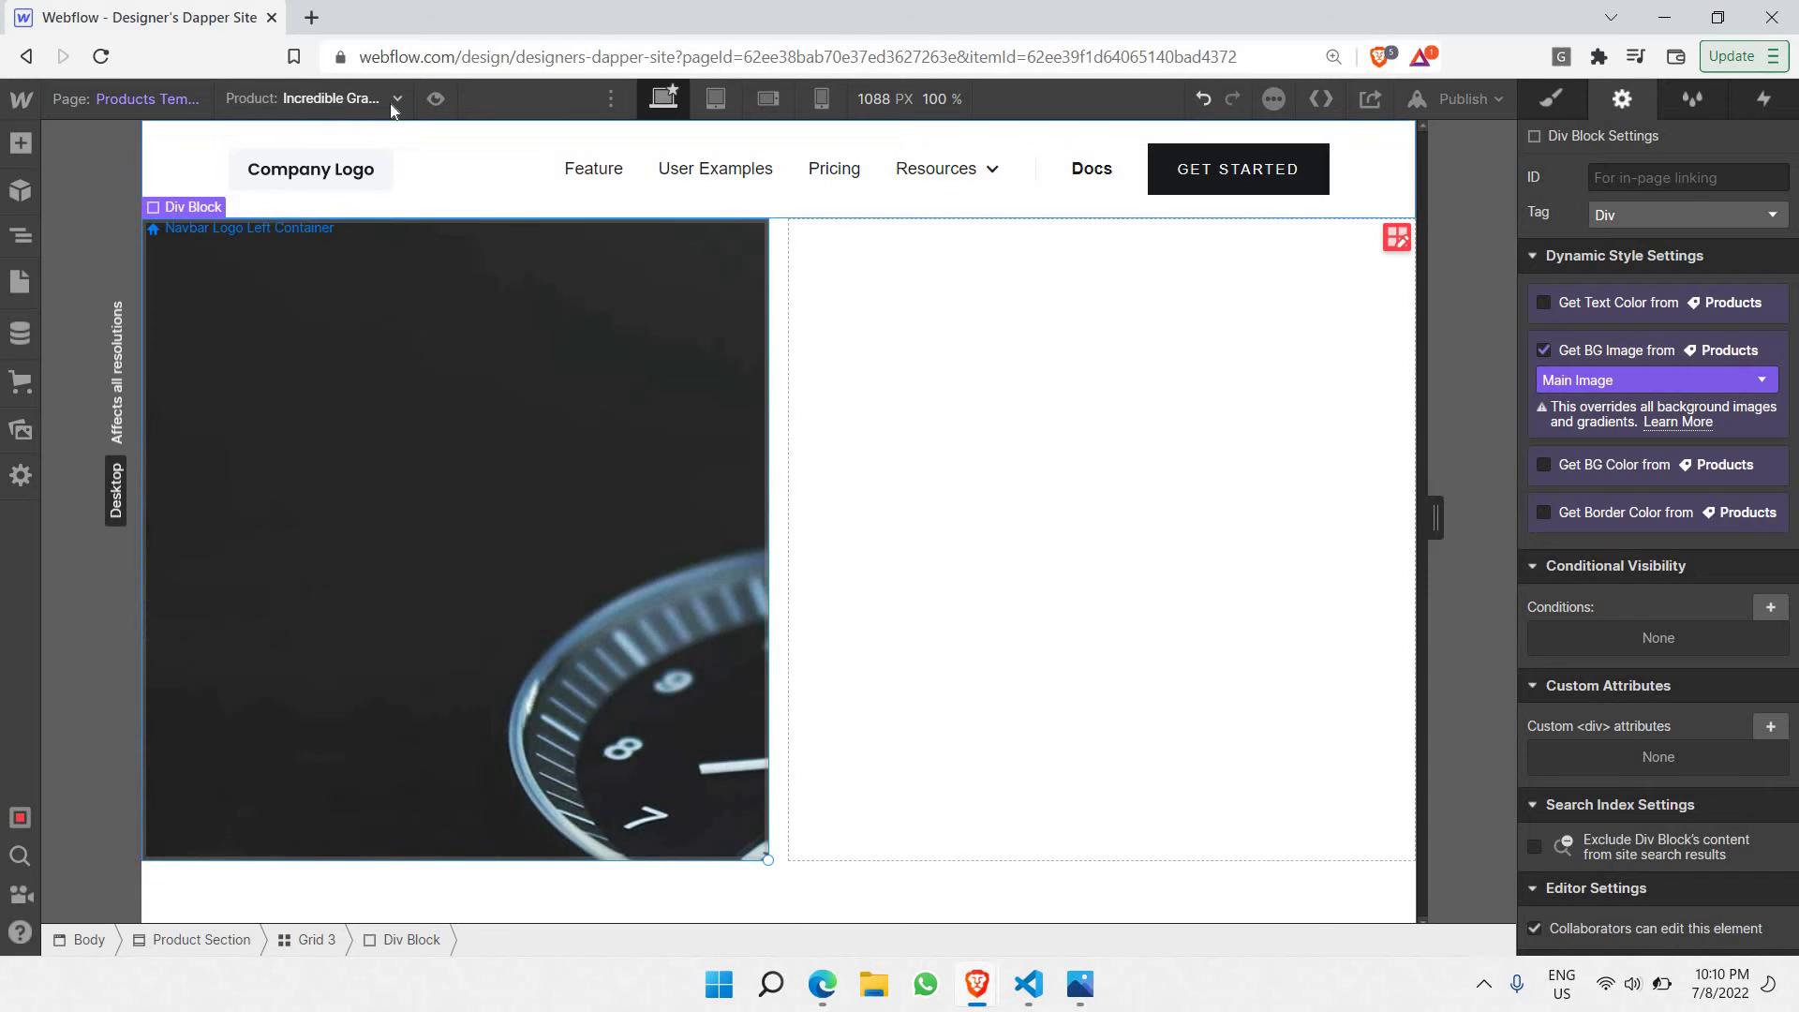
left_click(365, 98)
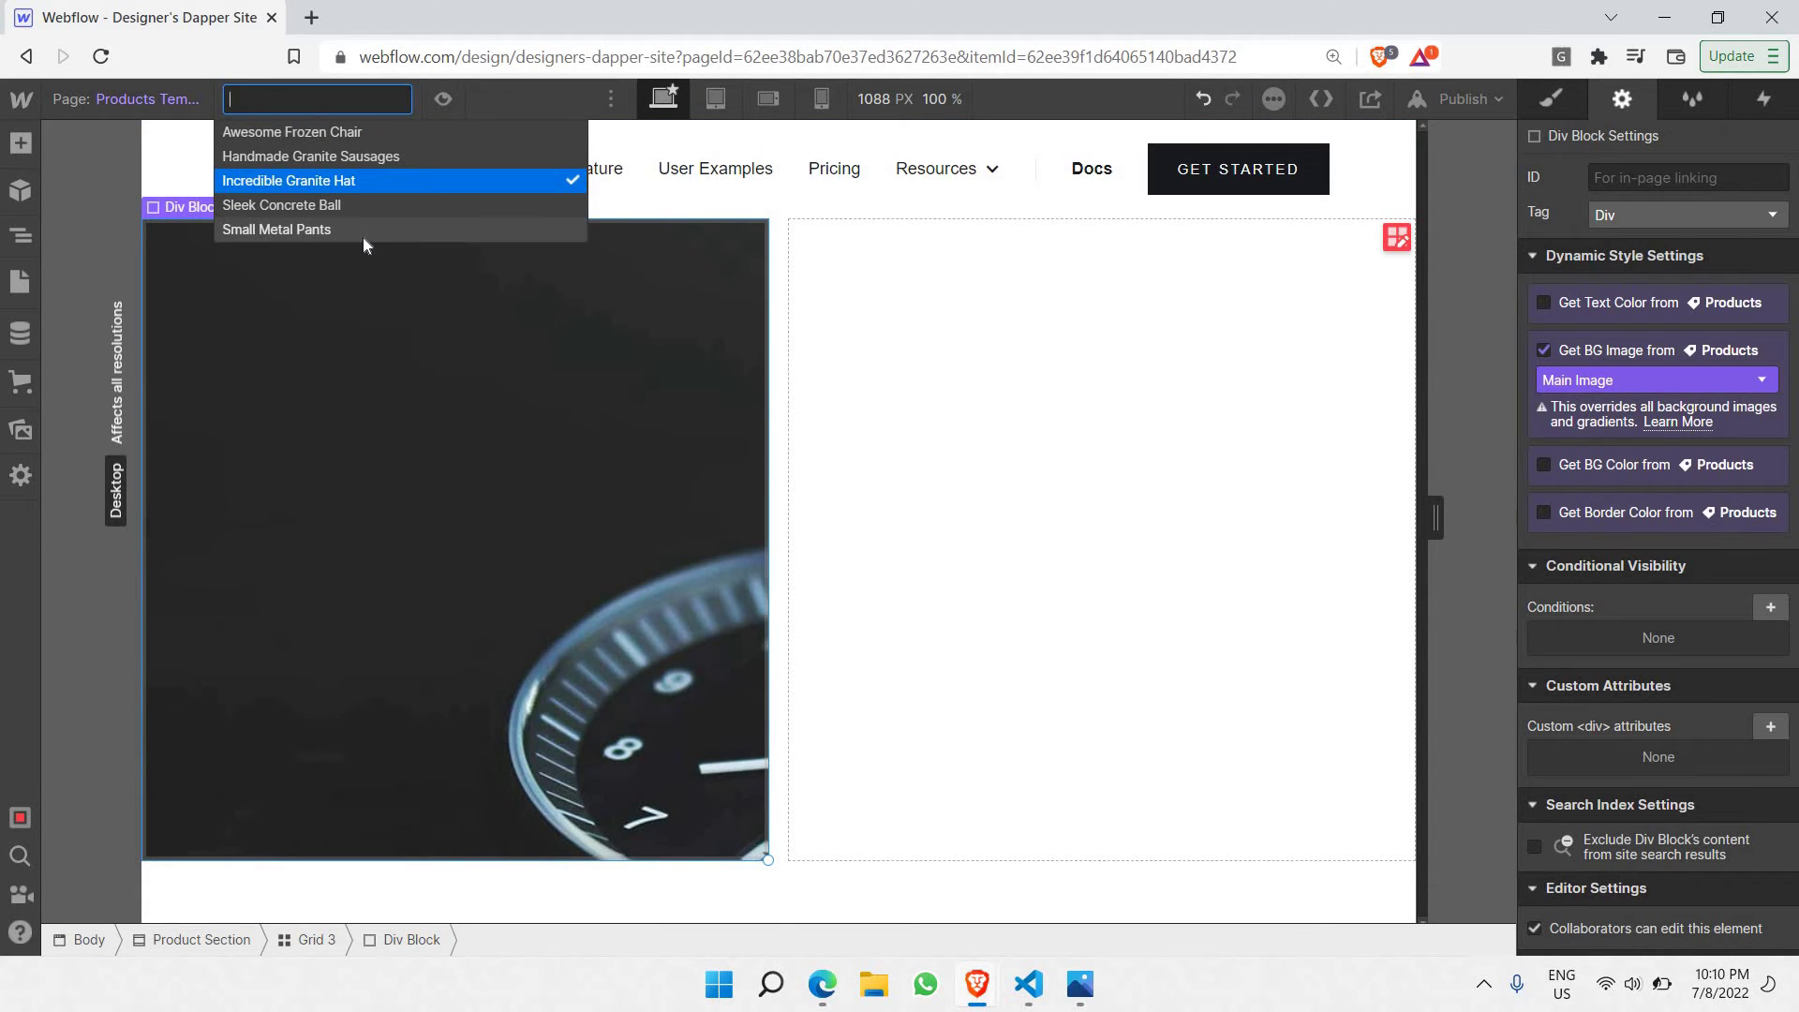
left_click(362, 235)
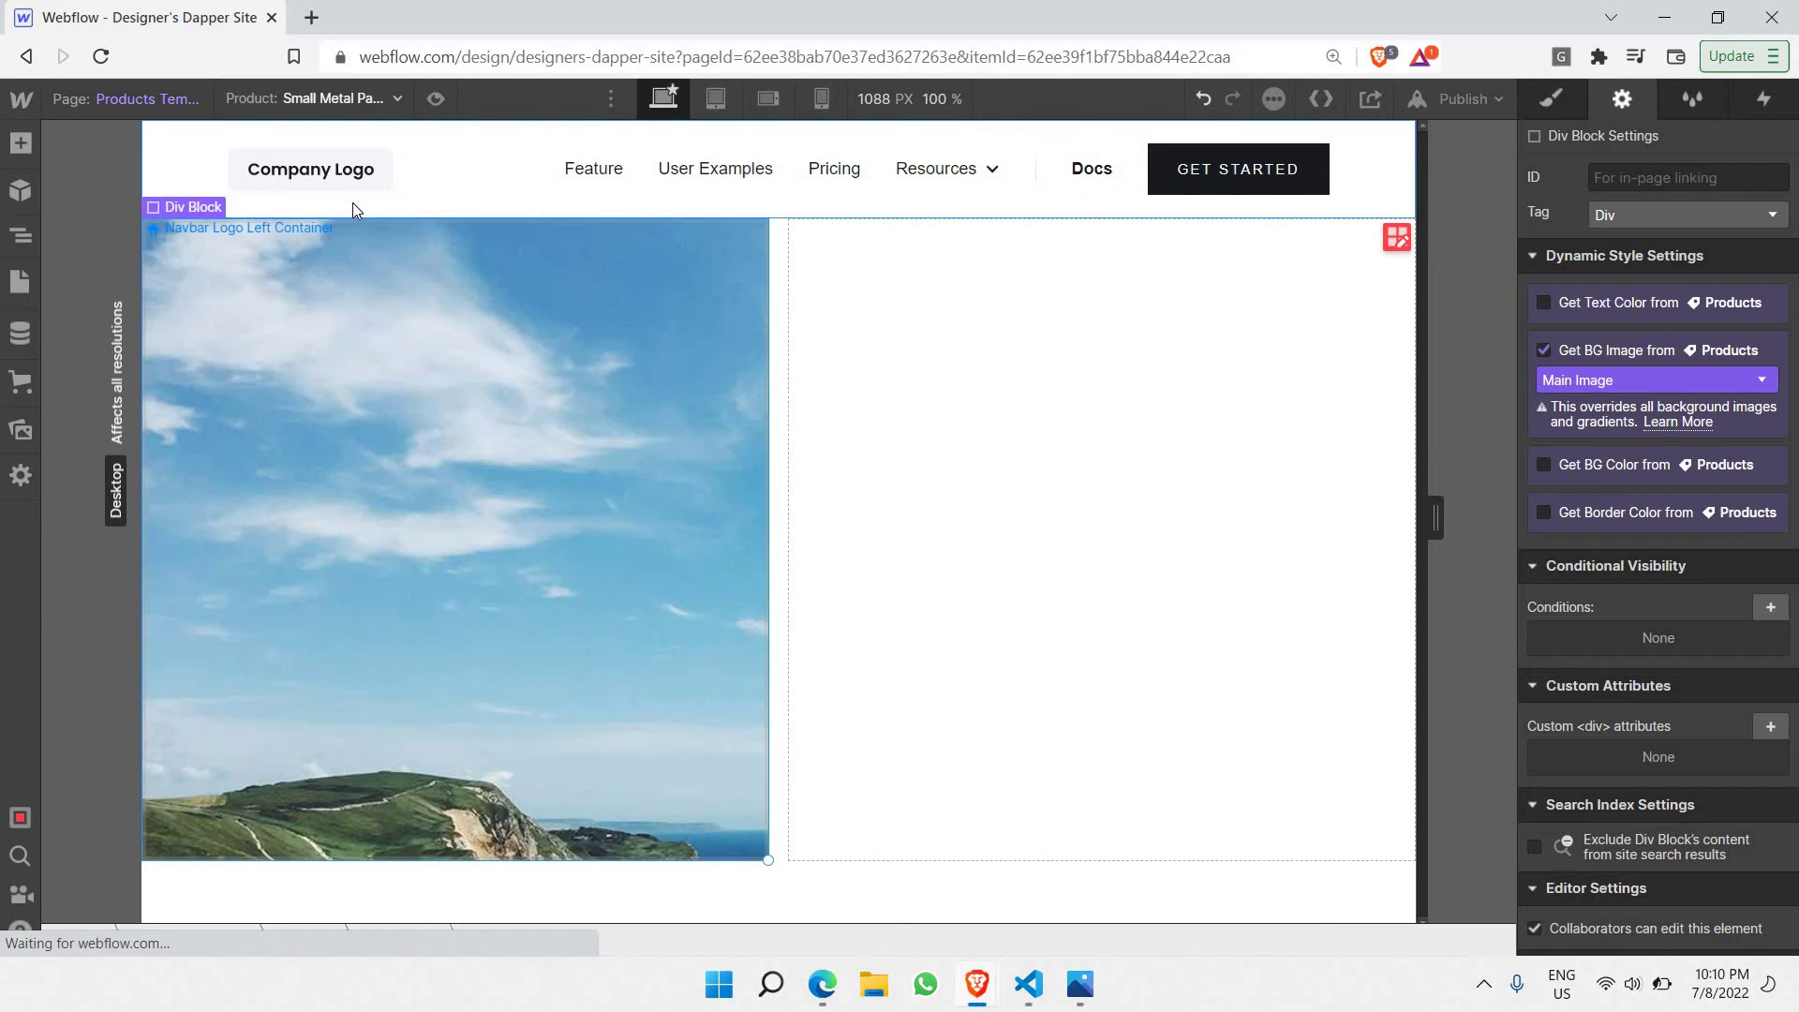
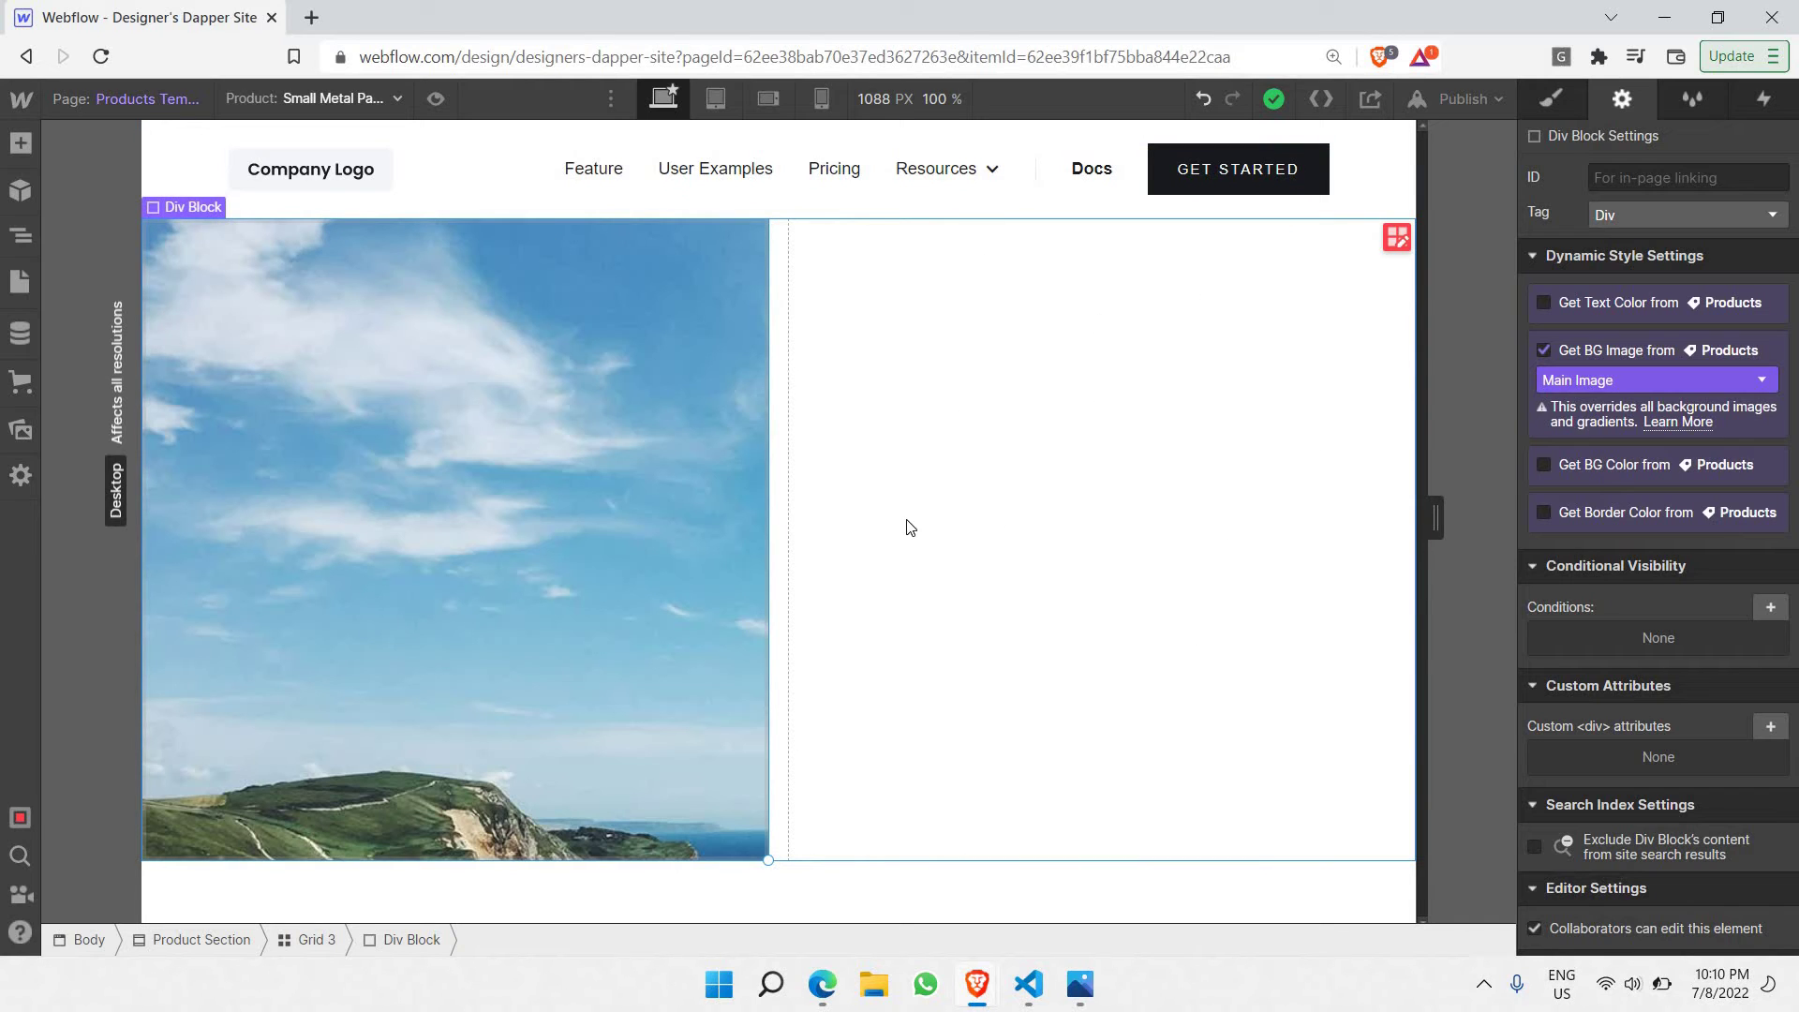
Step: Place a second Div Block in the grid's empty second cell and check both blocks in the page structure
left_click(981, 425)
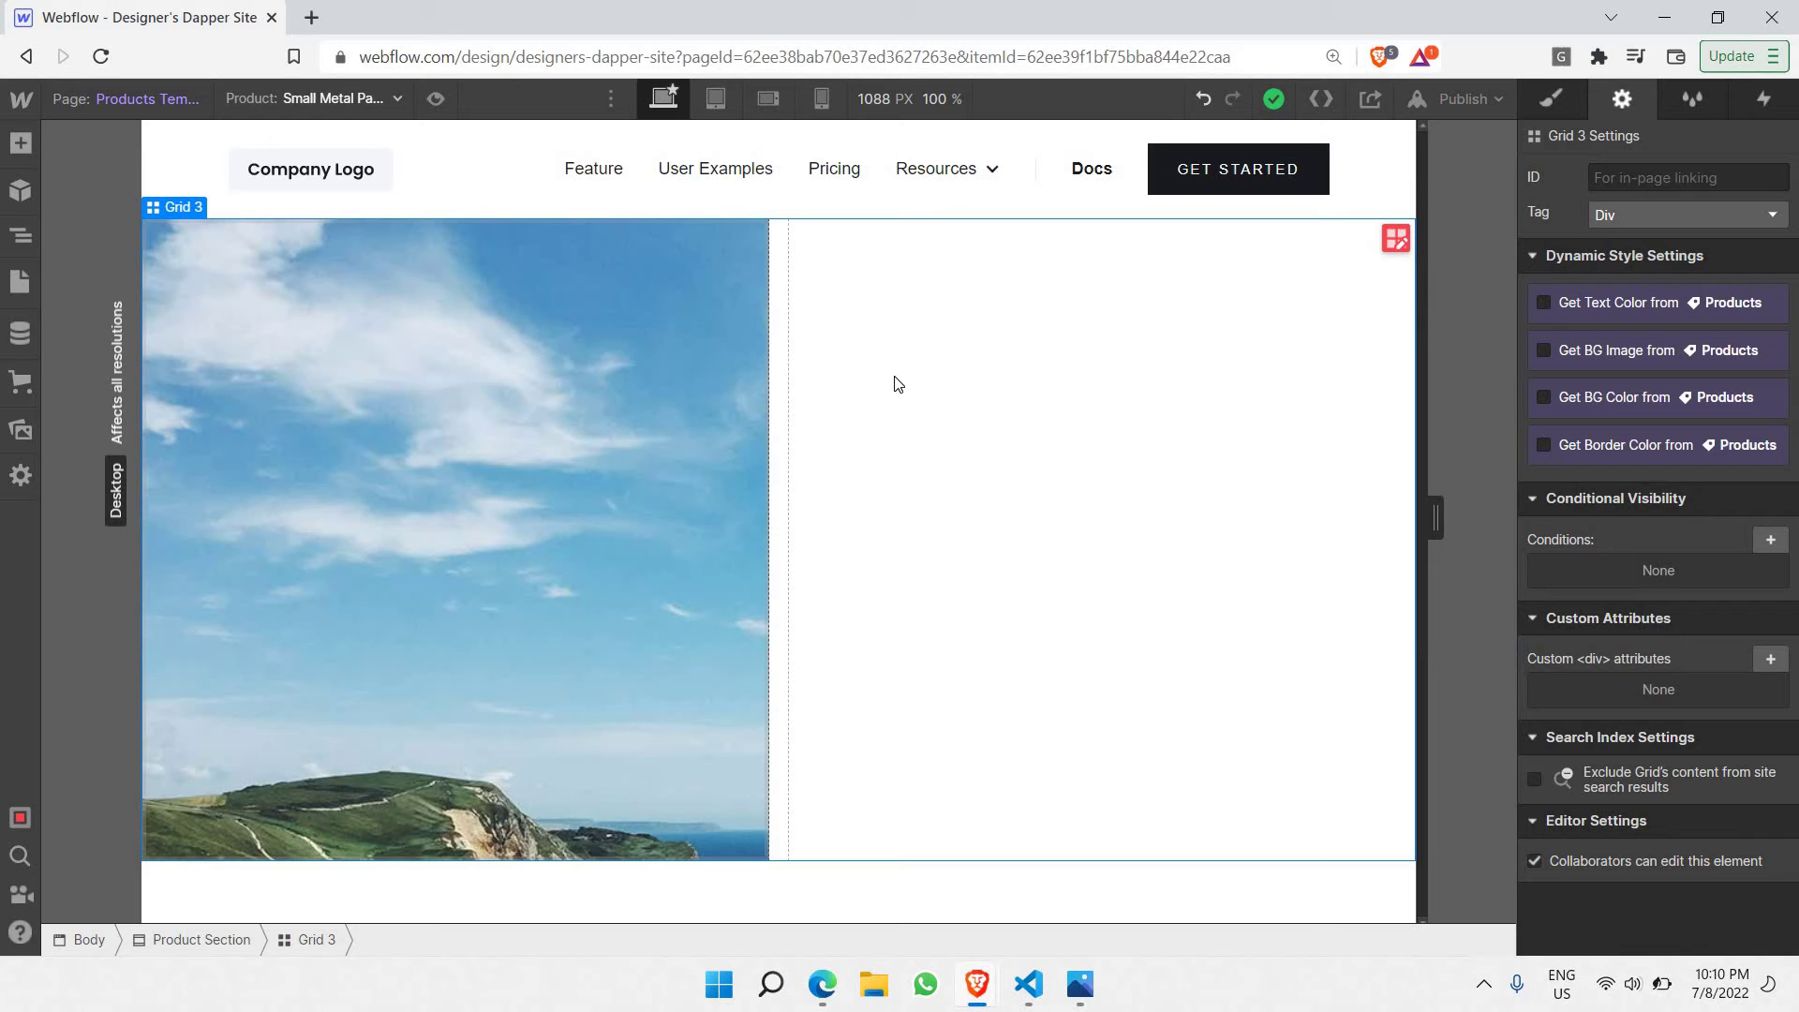
left_click(17, 155)
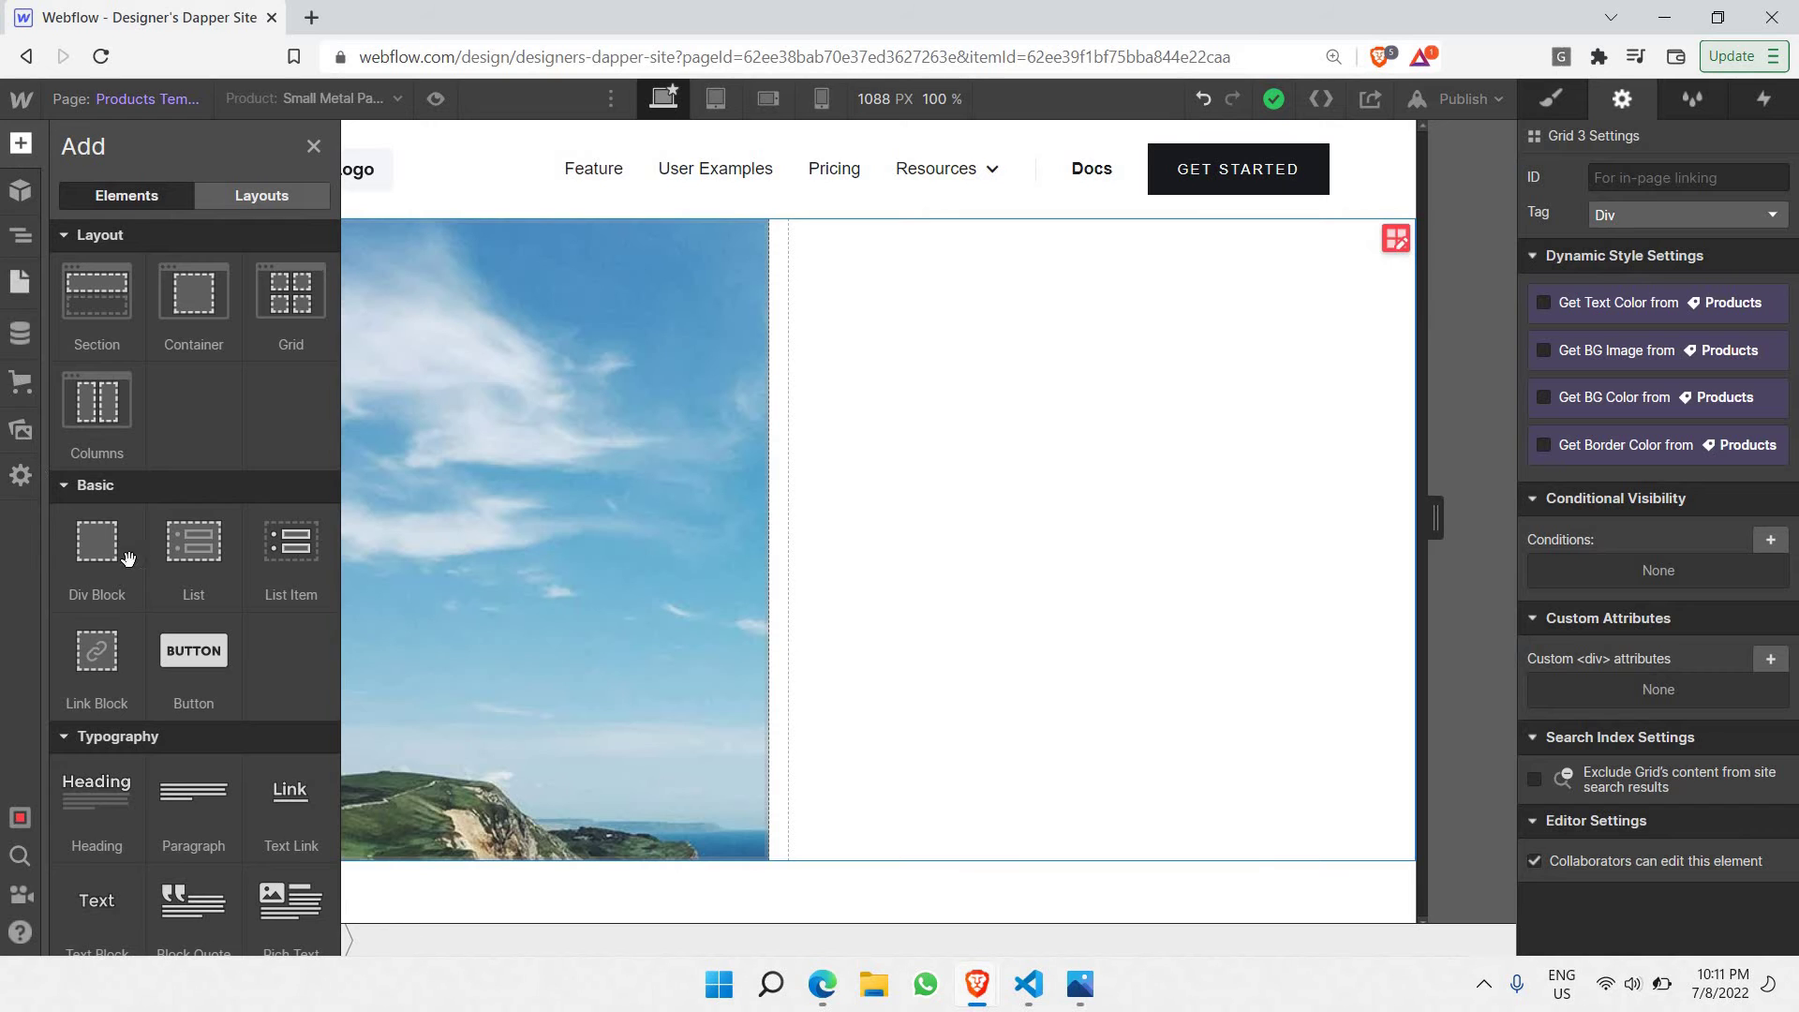
left_click_drag(153, 533, 857, 354)
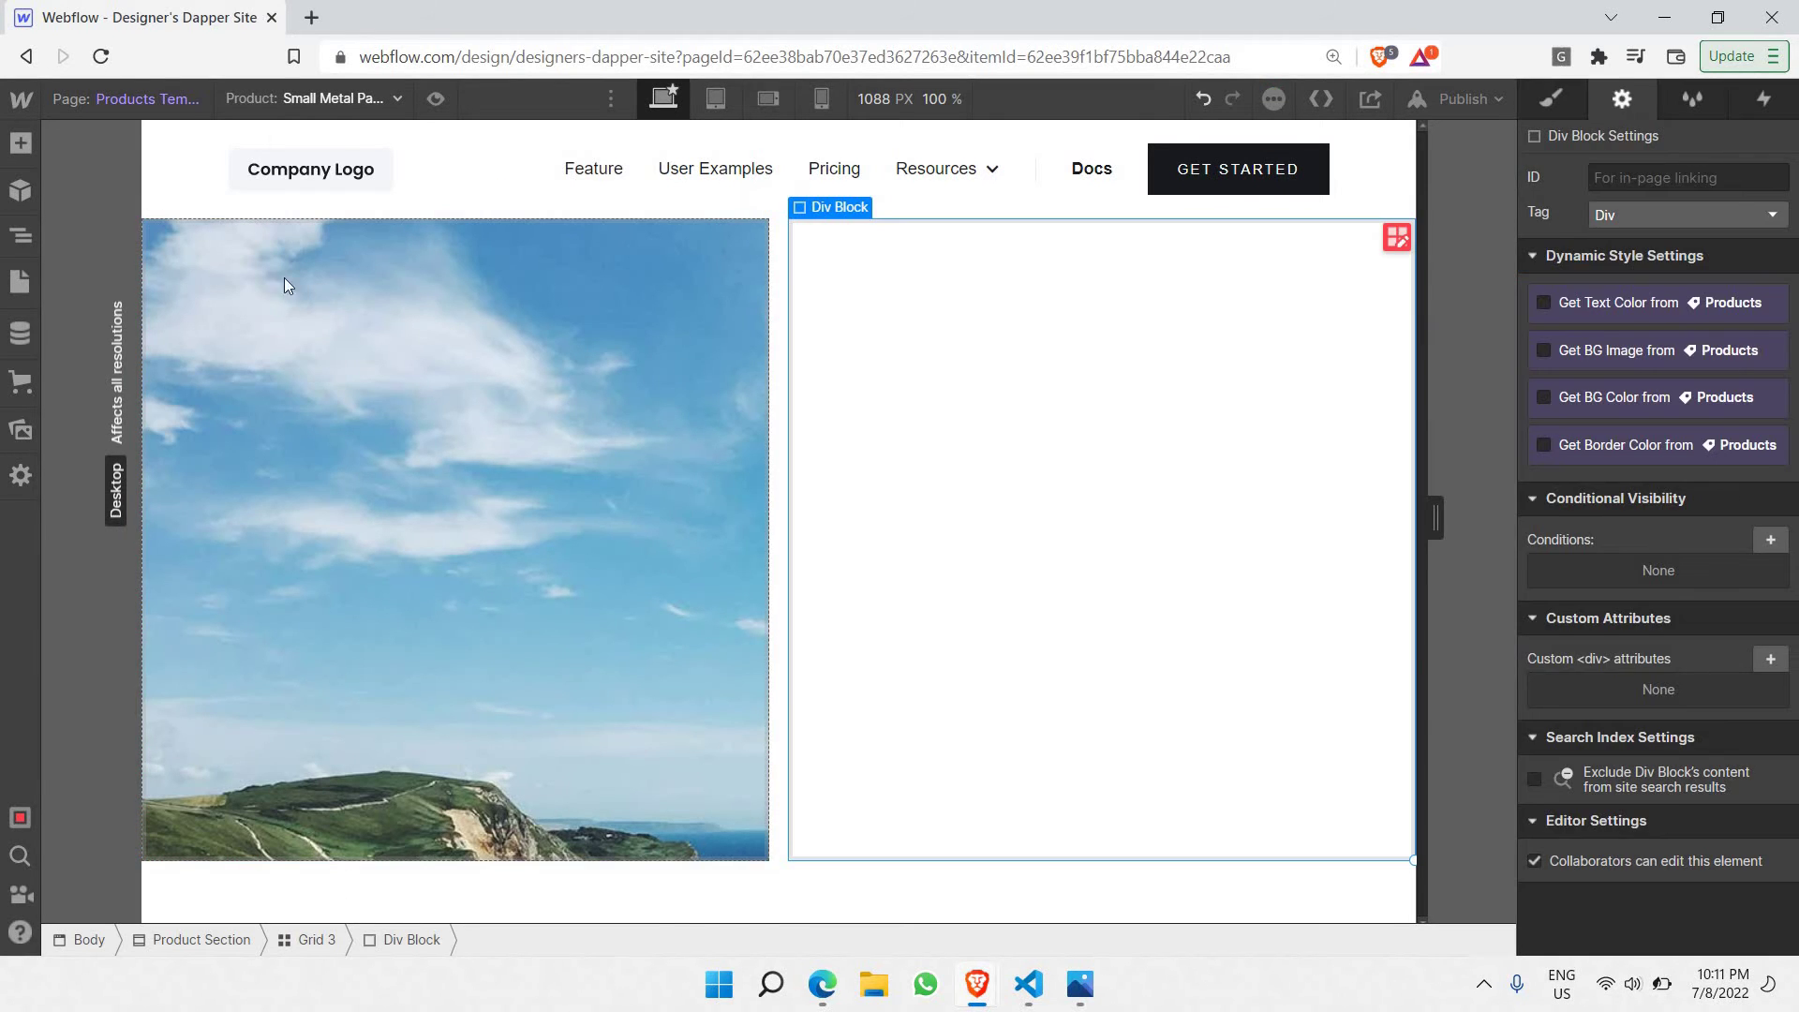
left_click(11, 239)
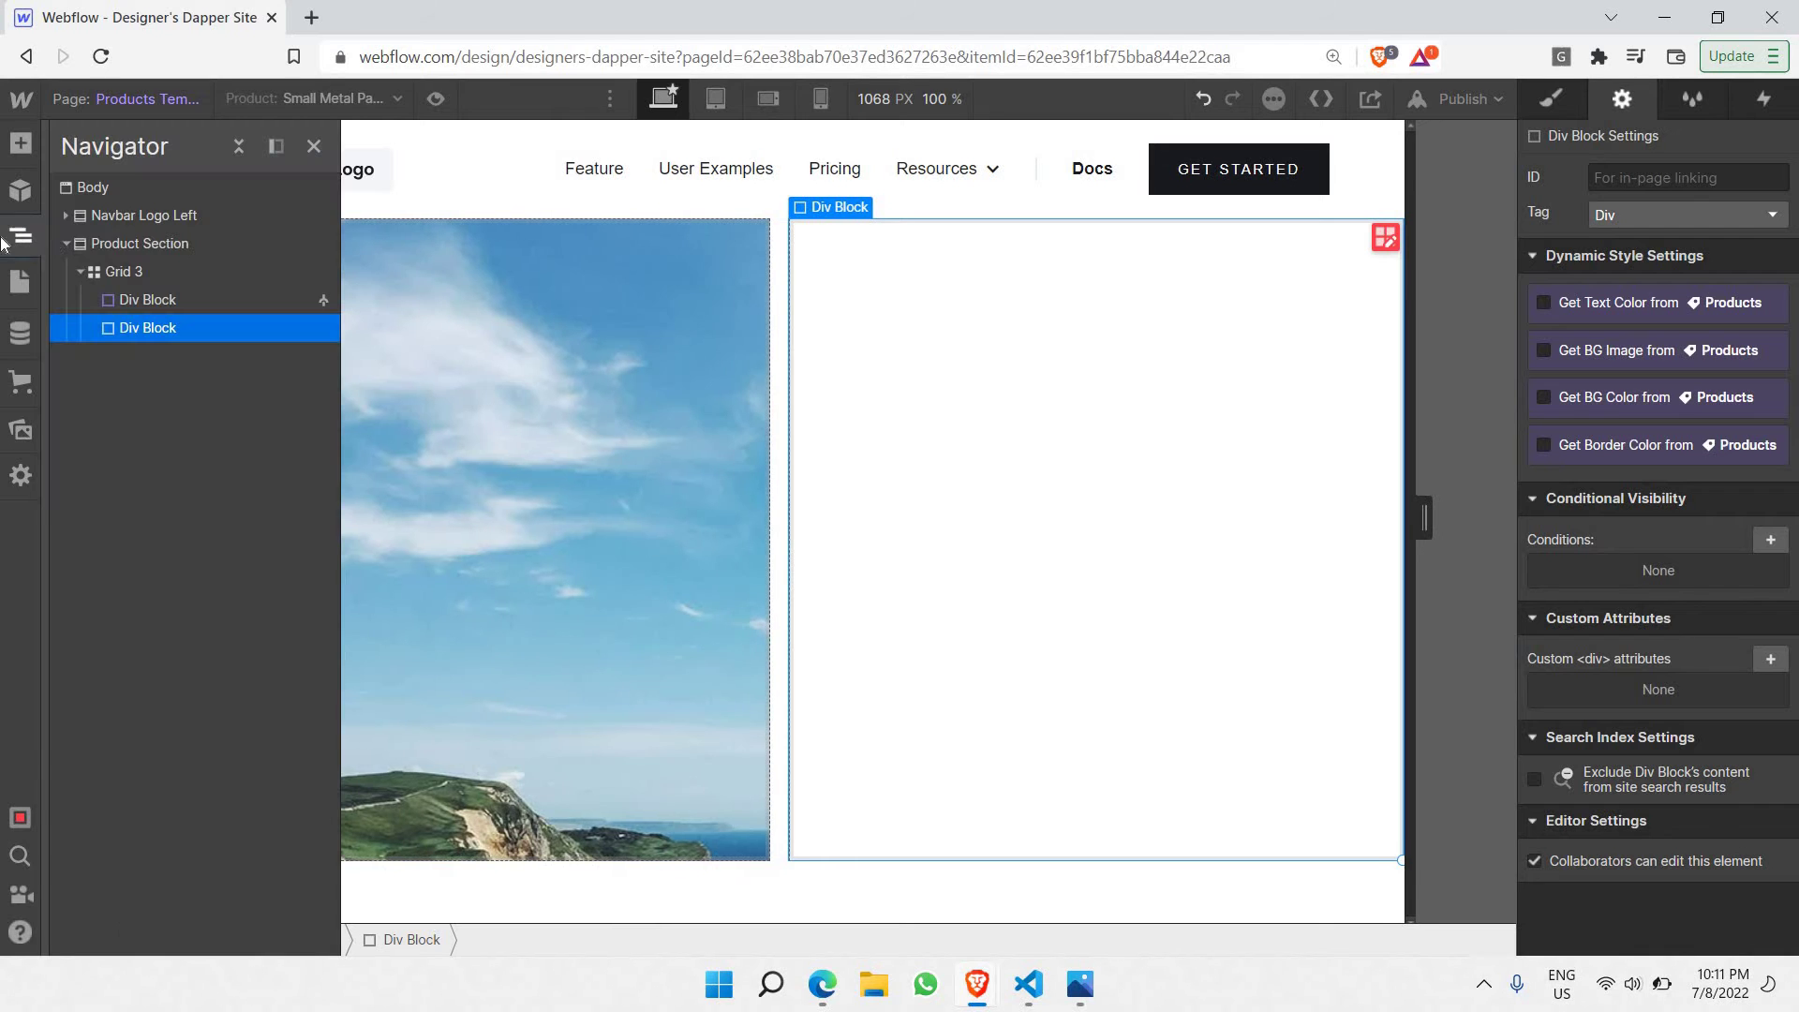
left_click(141, 299)
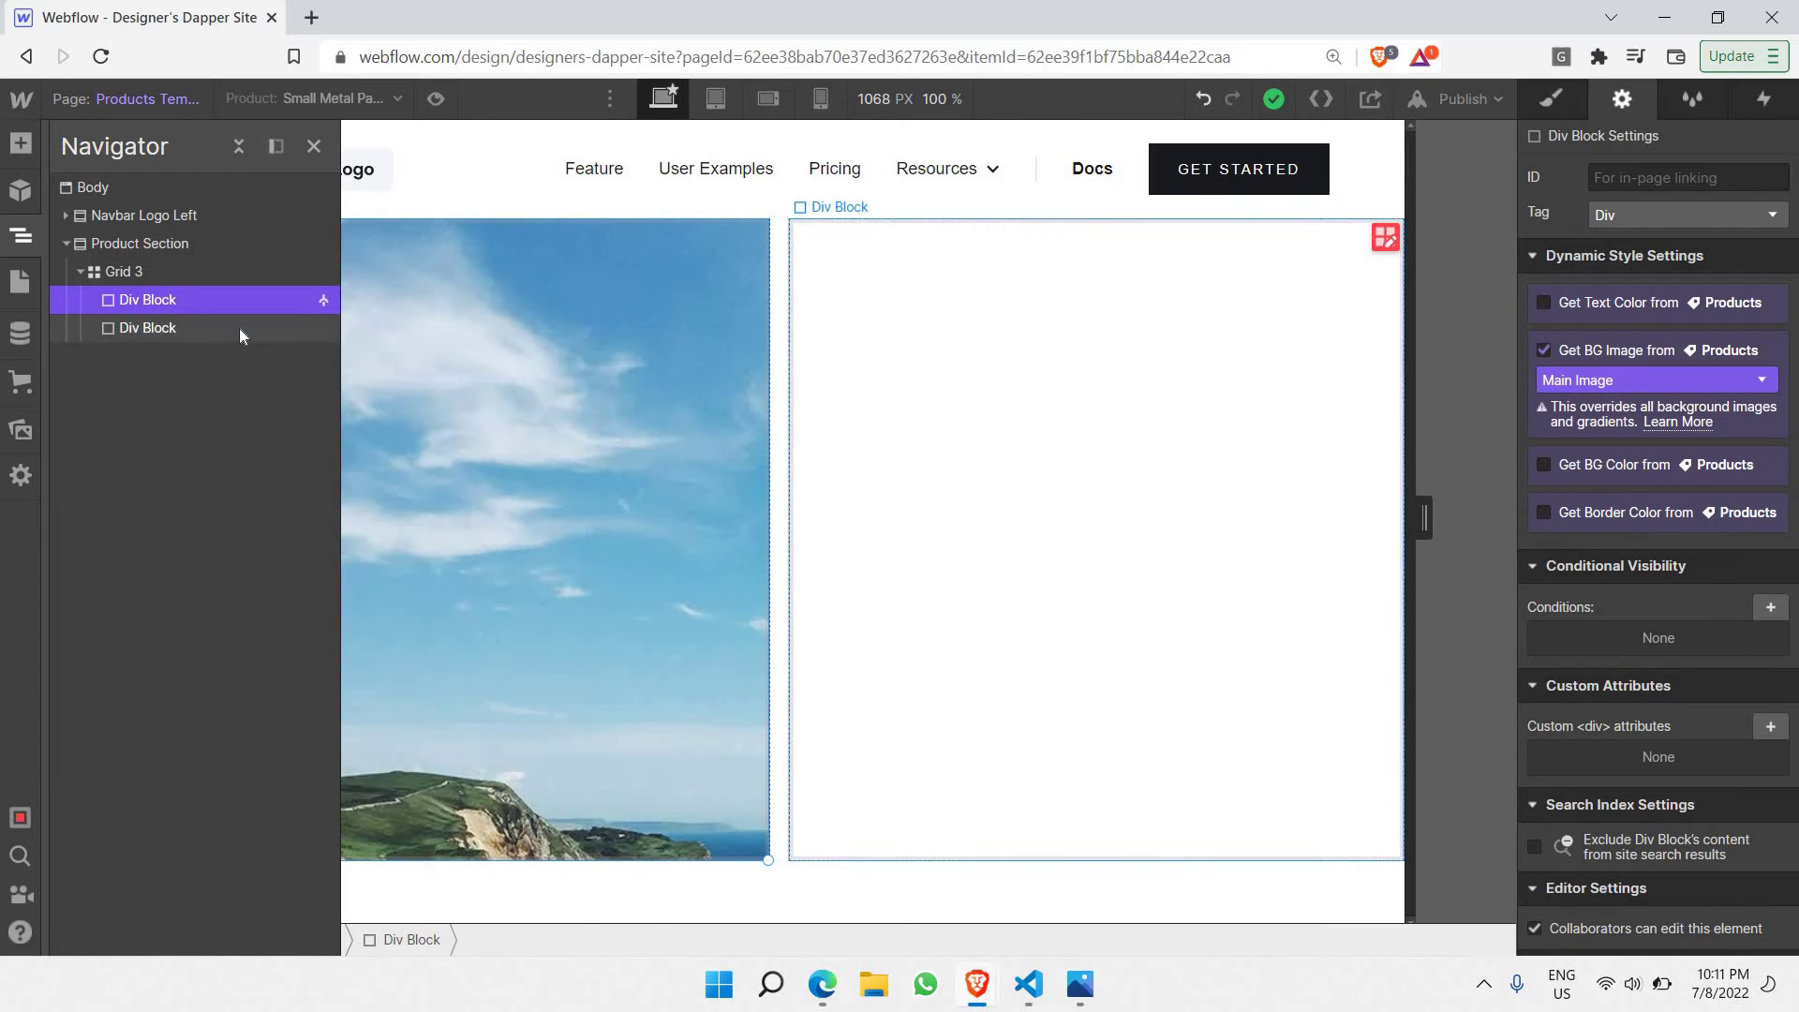
left_click(1038, 292)
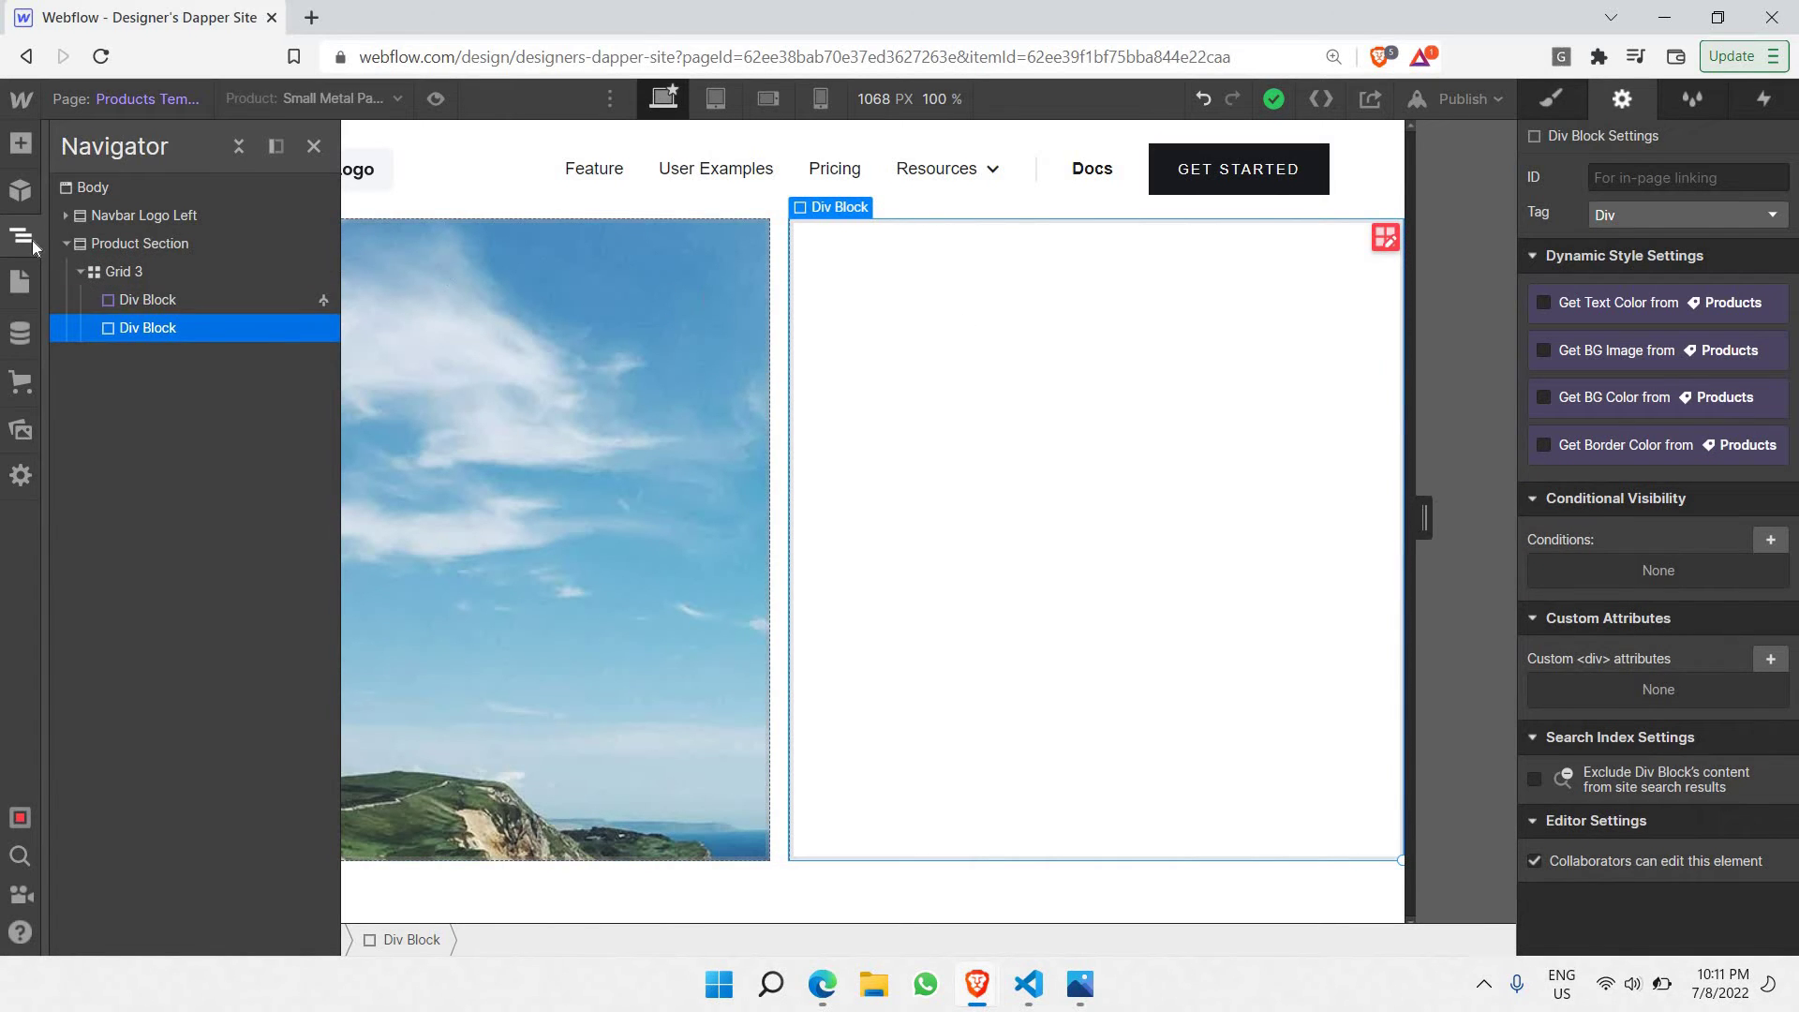
Step: Add an H1 heading inside the second Div Block and select that block in the page structure
left_click(22, 148)
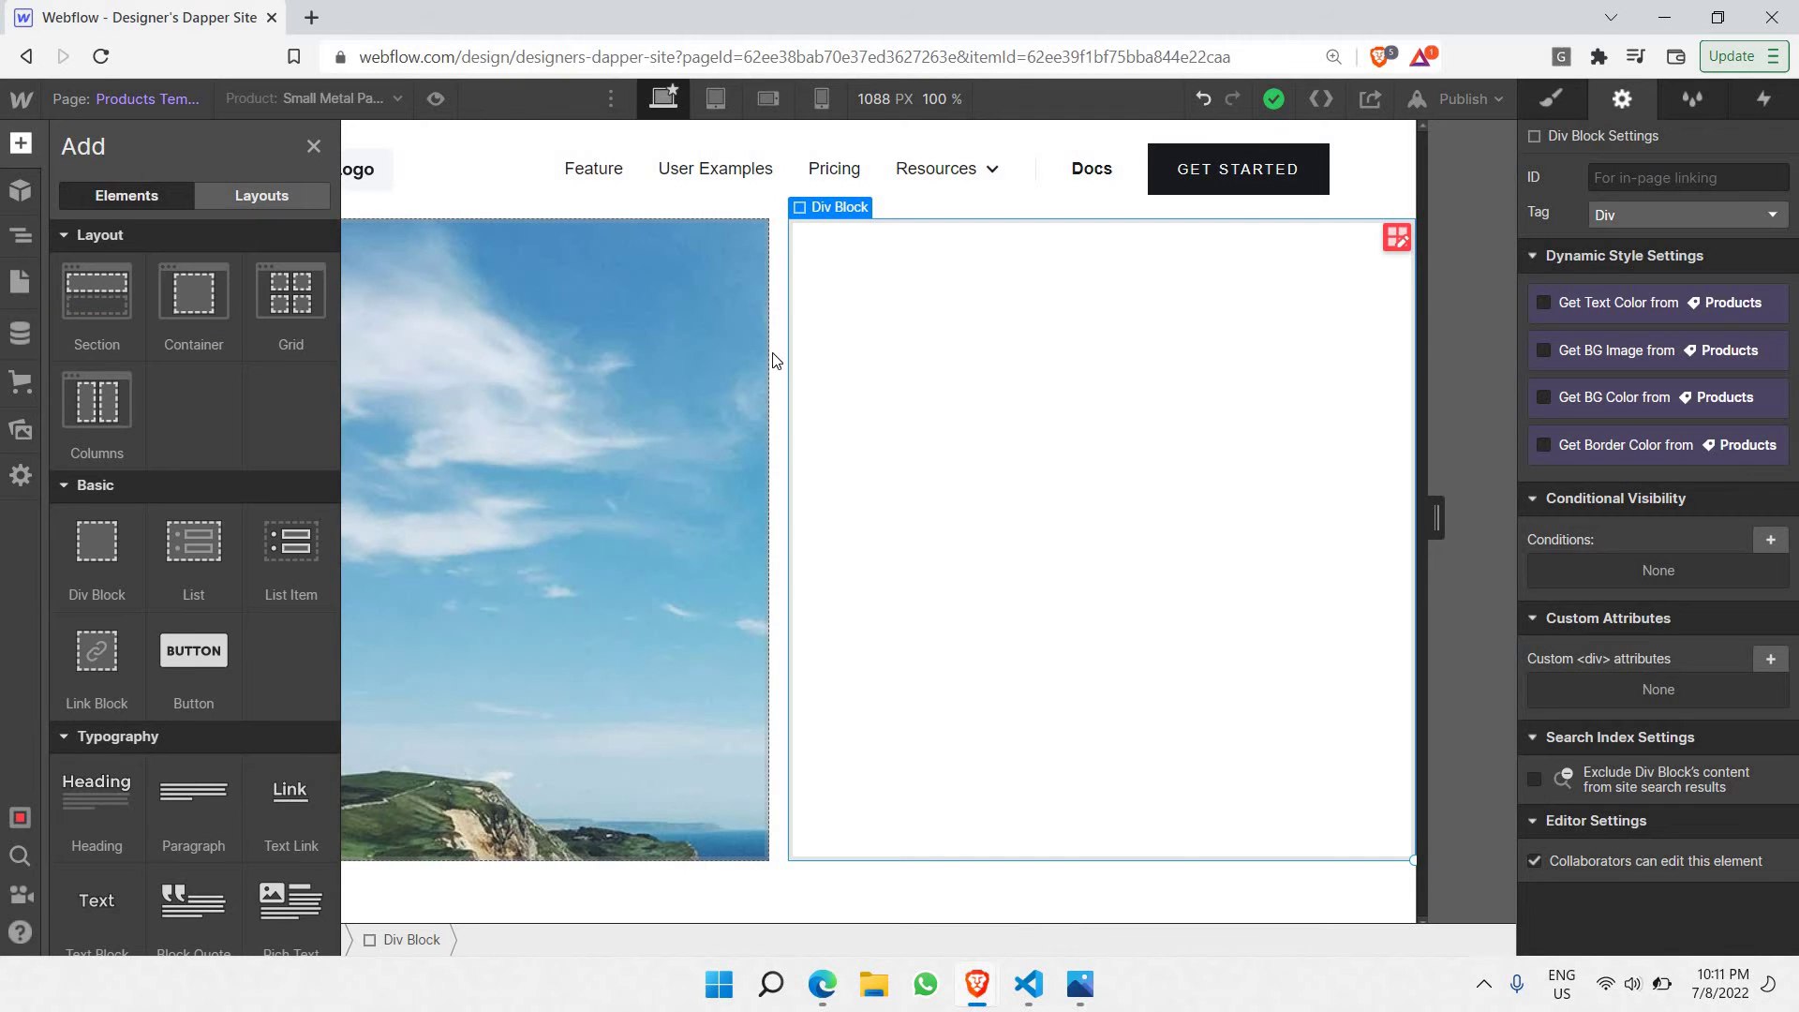
scroll(140, 496, "down", 5)
scroll(141, 497, "up", 3)
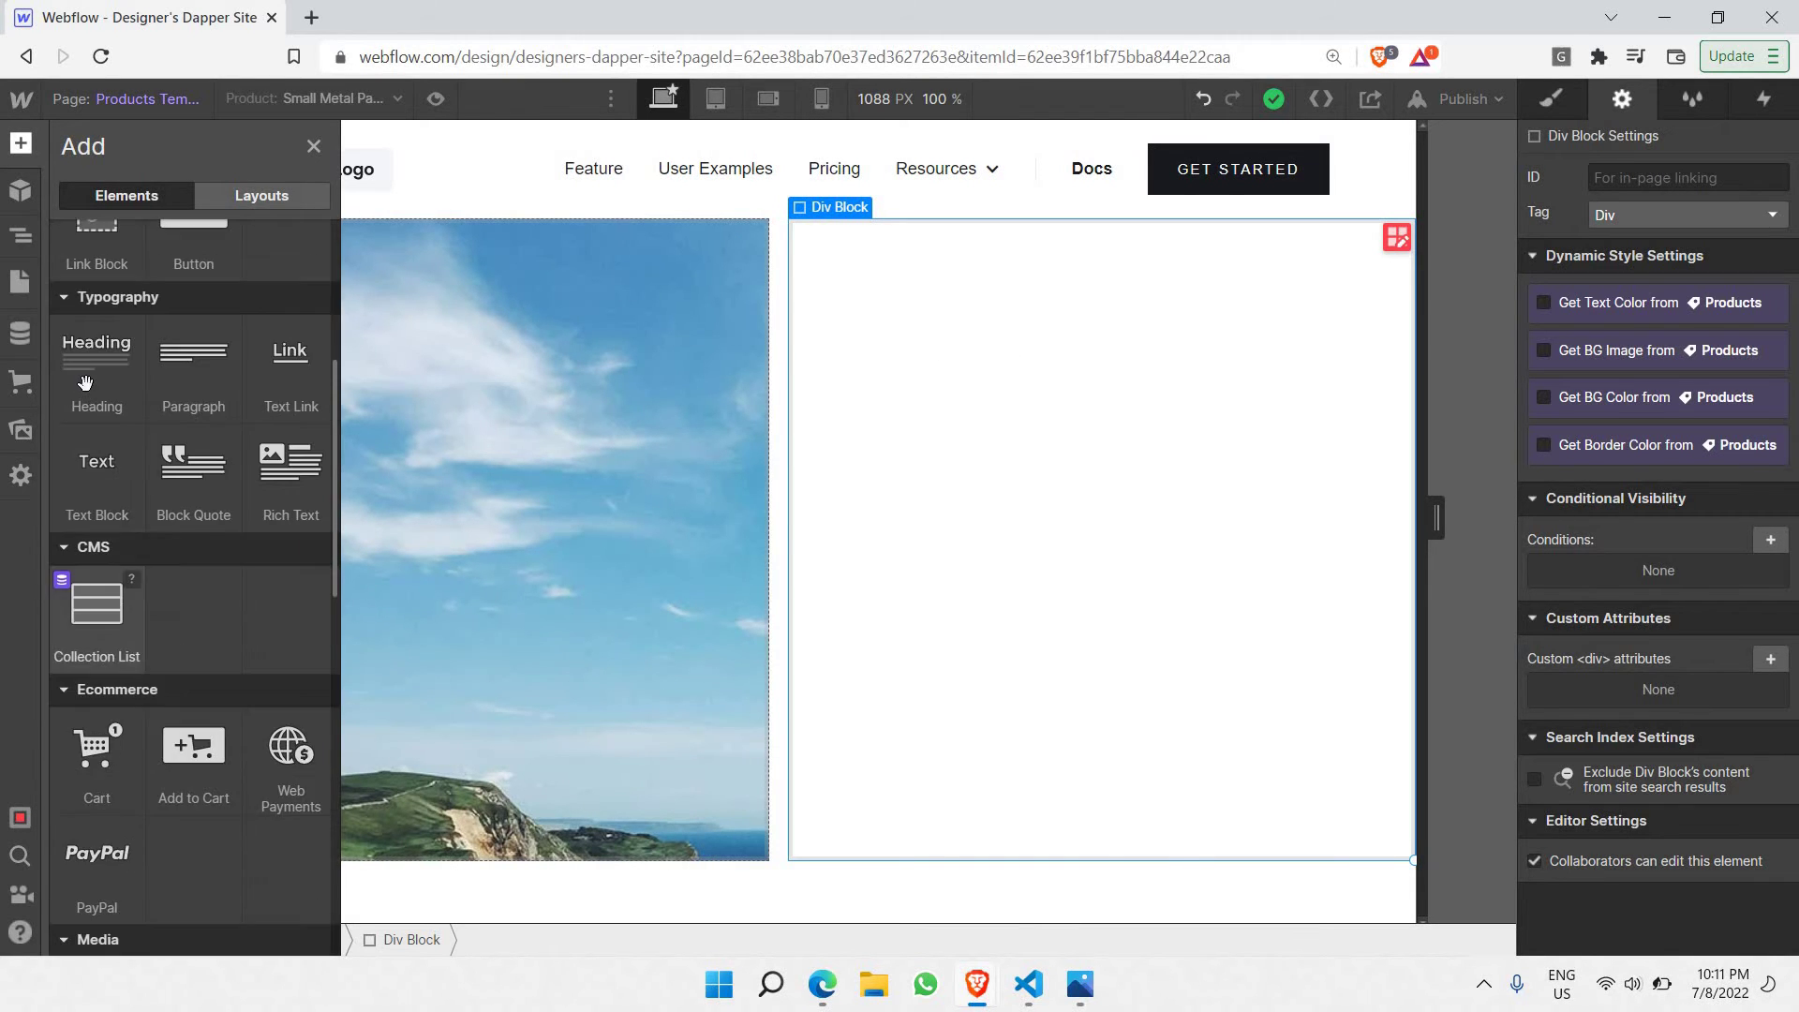
left_click_drag(83, 378, 1046, 267)
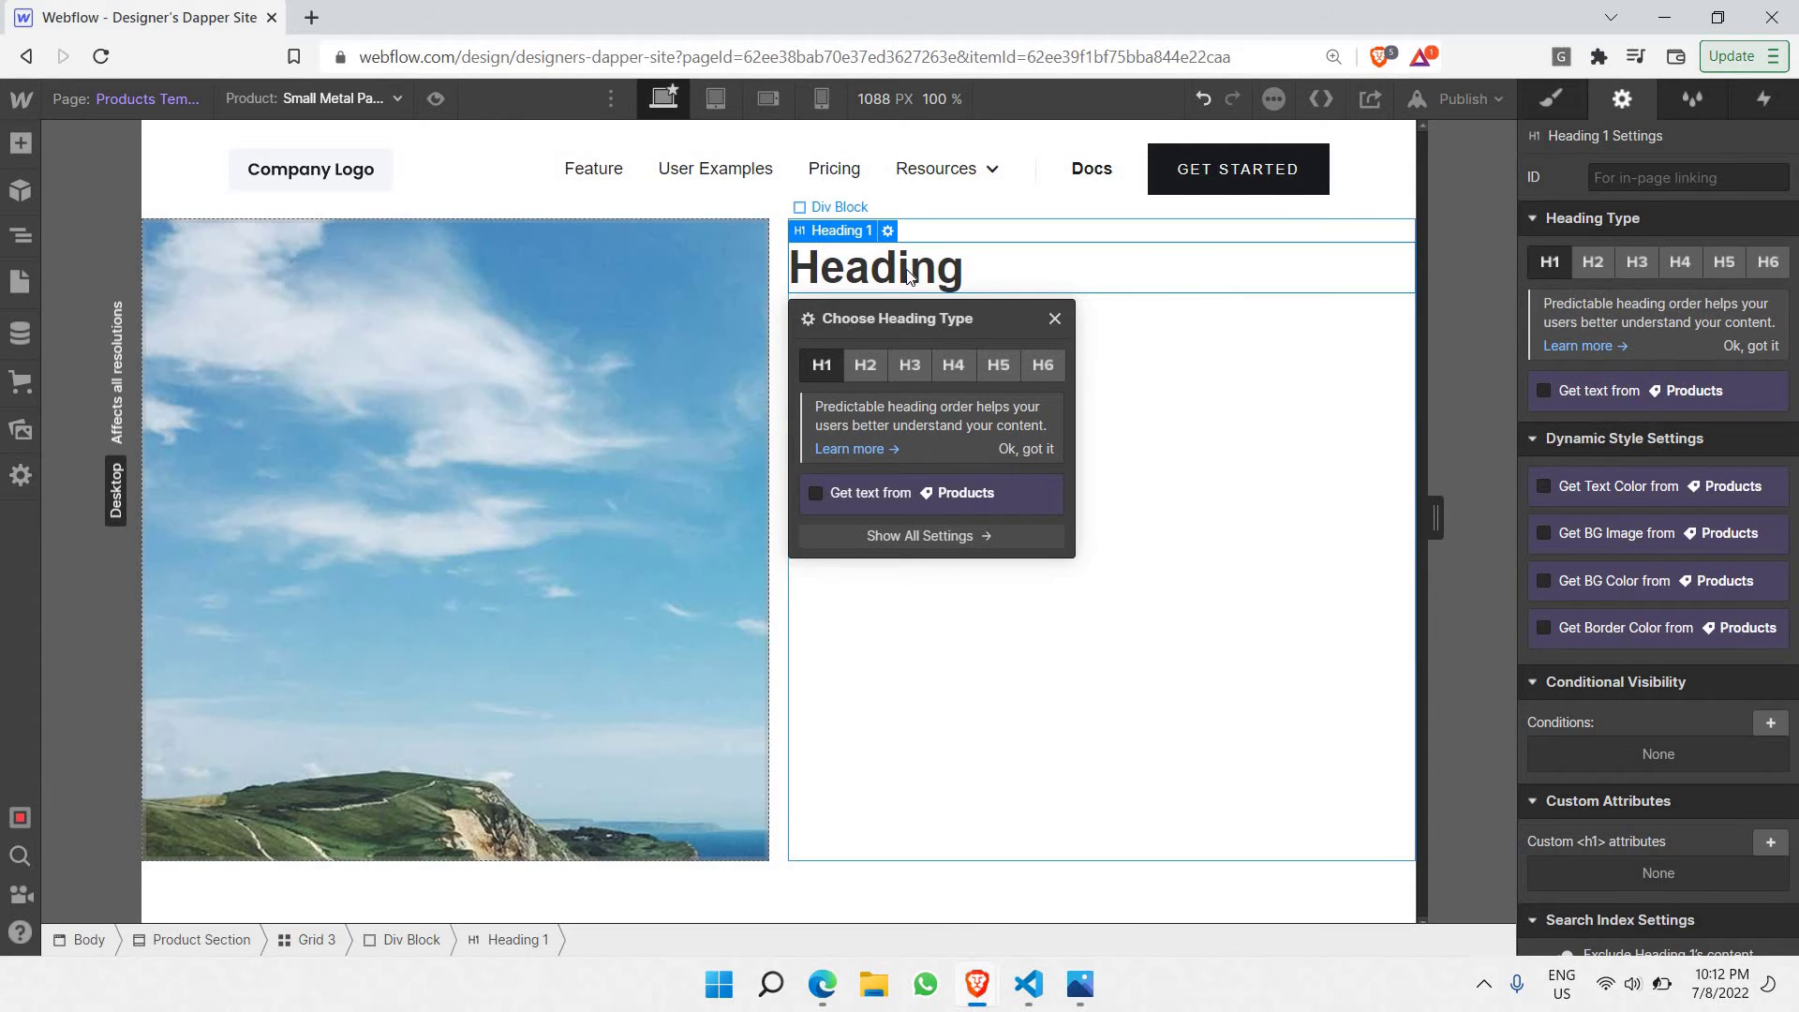
left_click(983, 356)
left_click(862, 272)
left_click(870, 309)
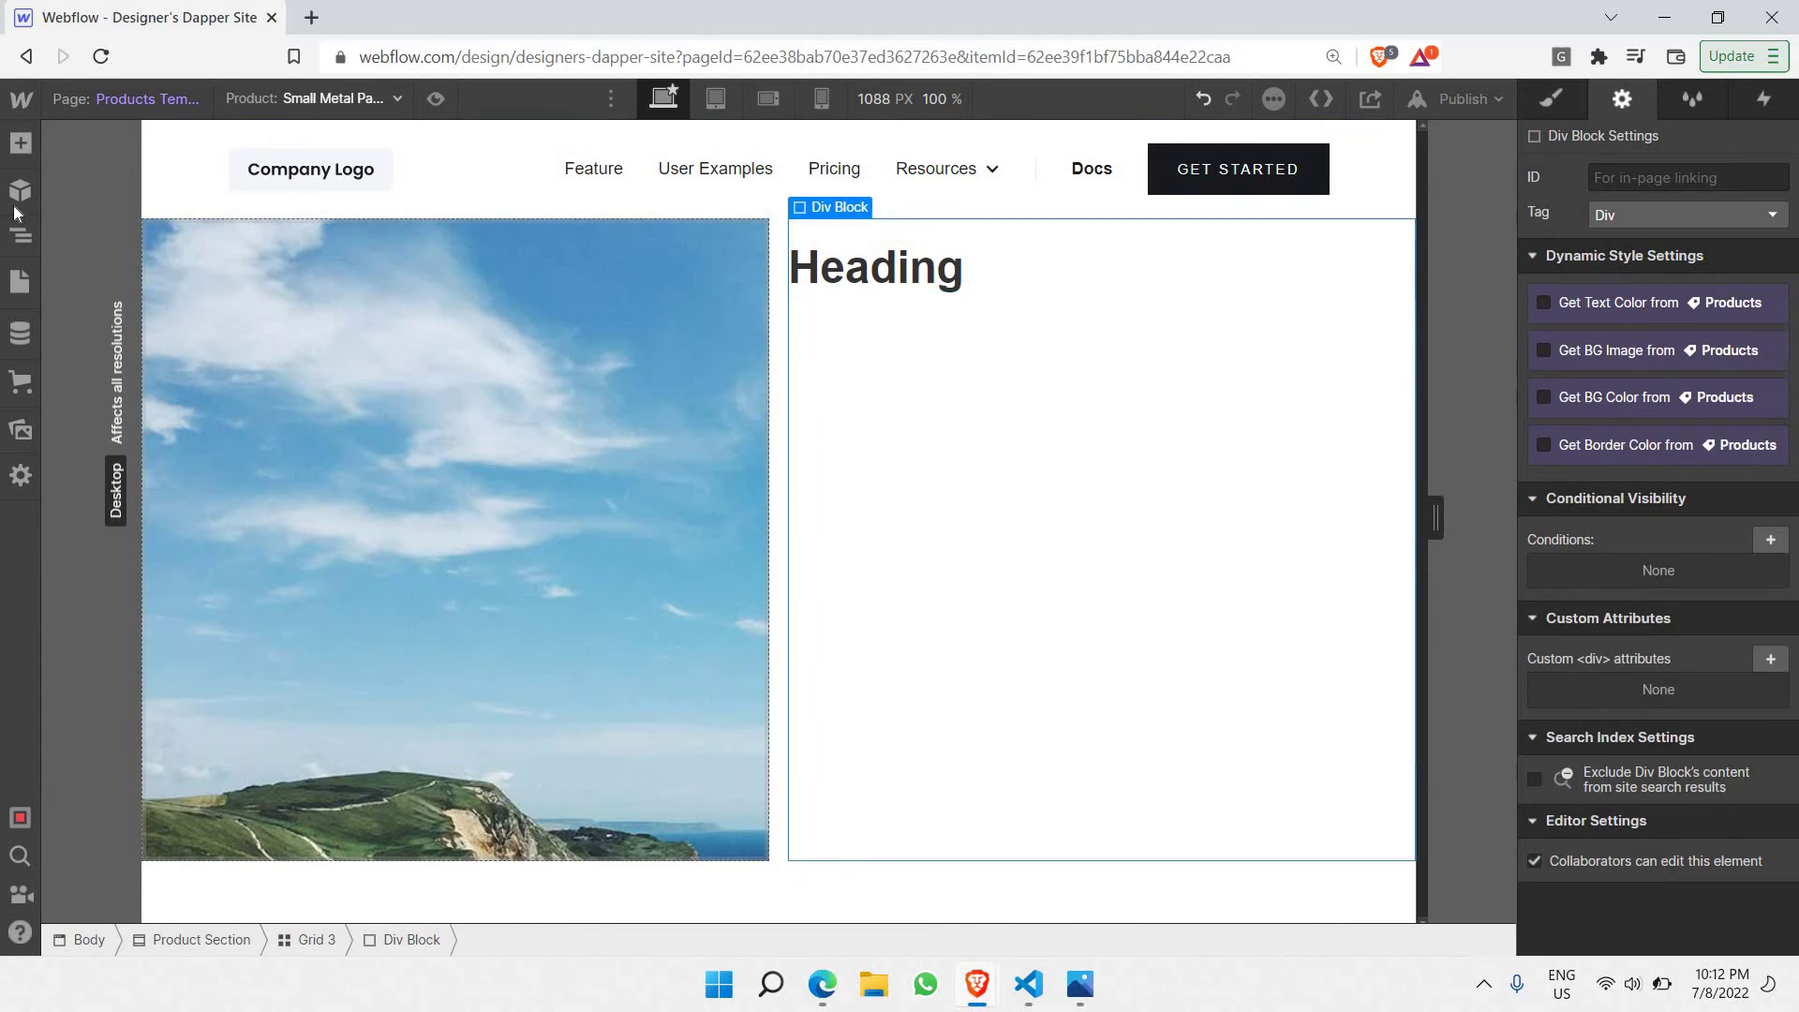
left_click(21, 235)
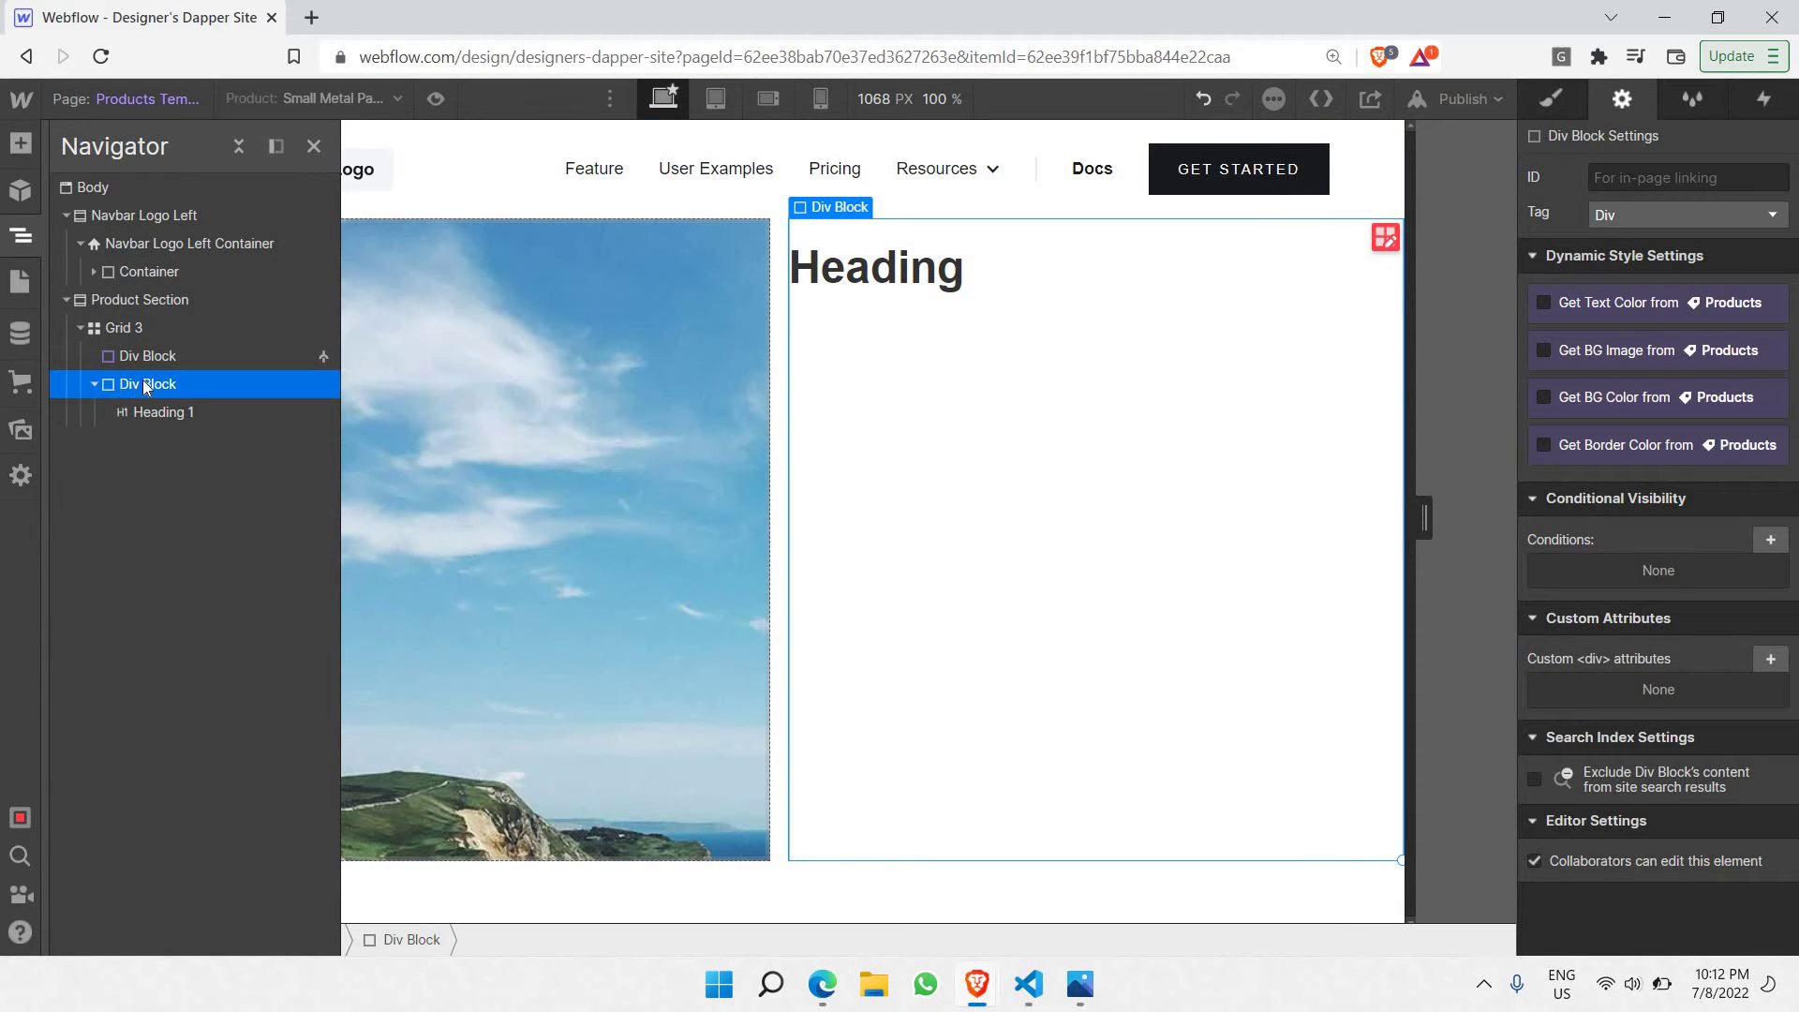
Step: Examine how the H1 heading is nested inside the second Div Block in the page structure
left_click(891, 362)
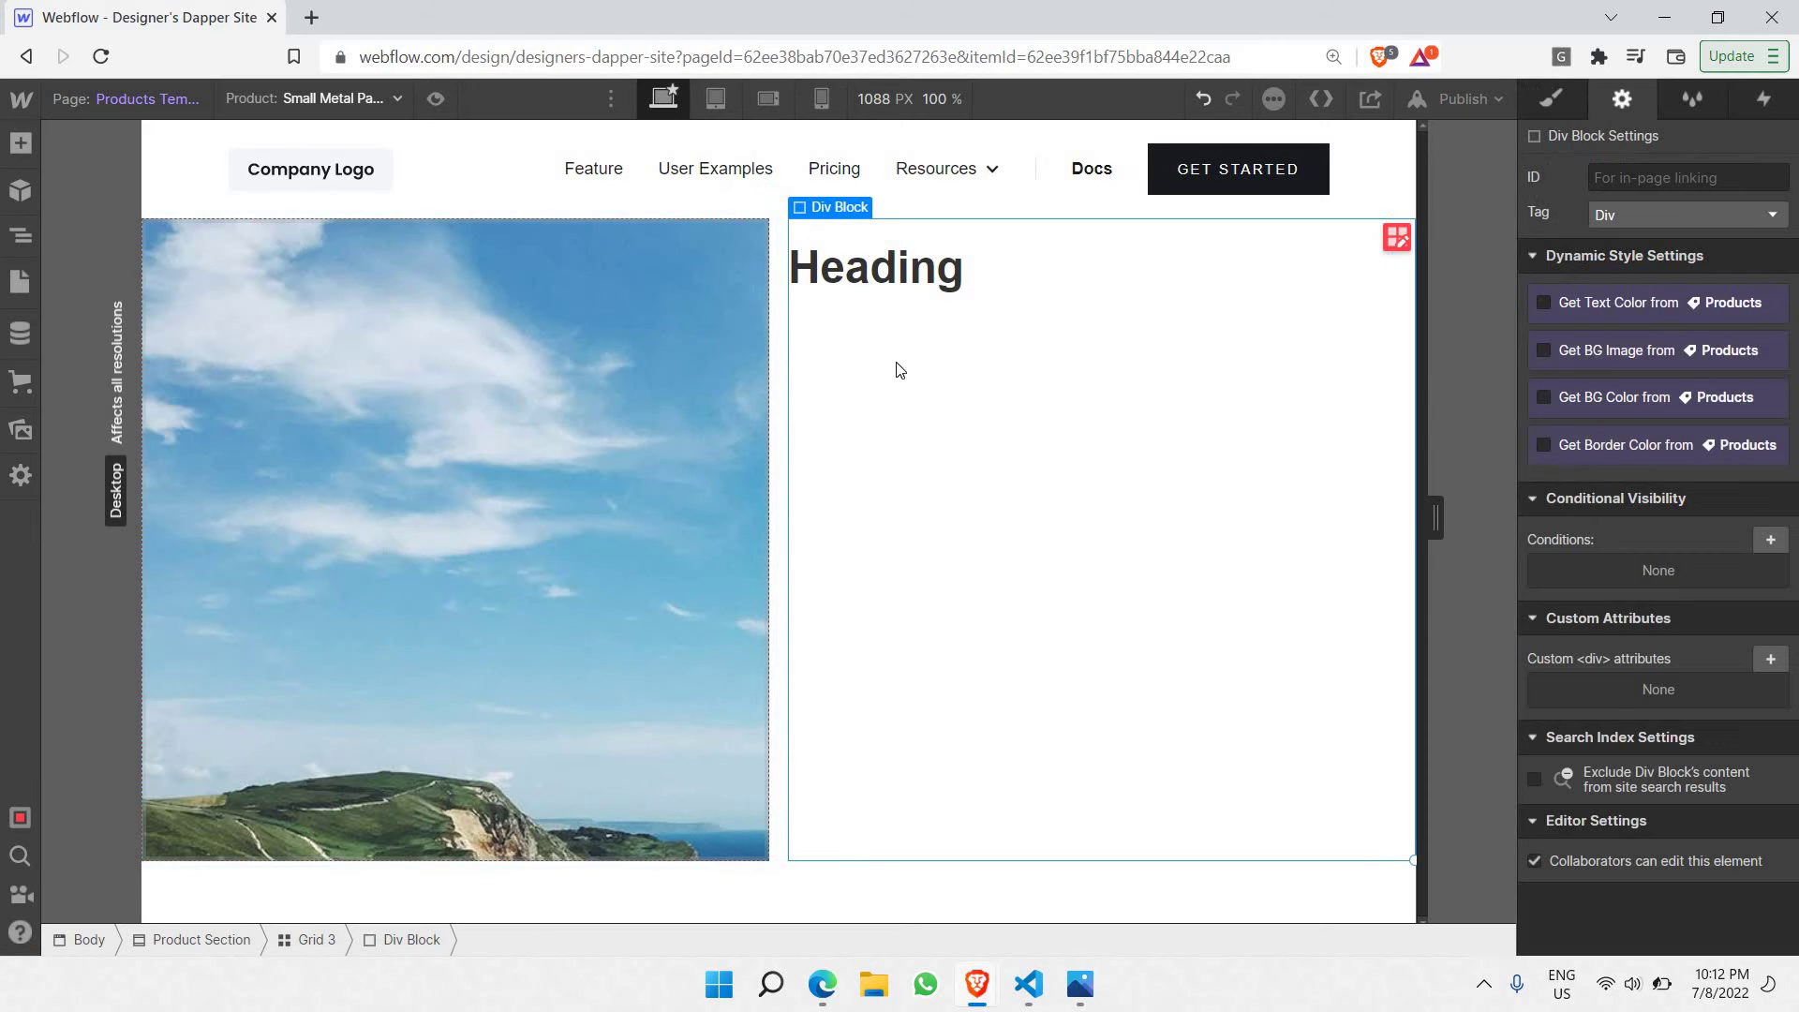
left_click(20, 235)
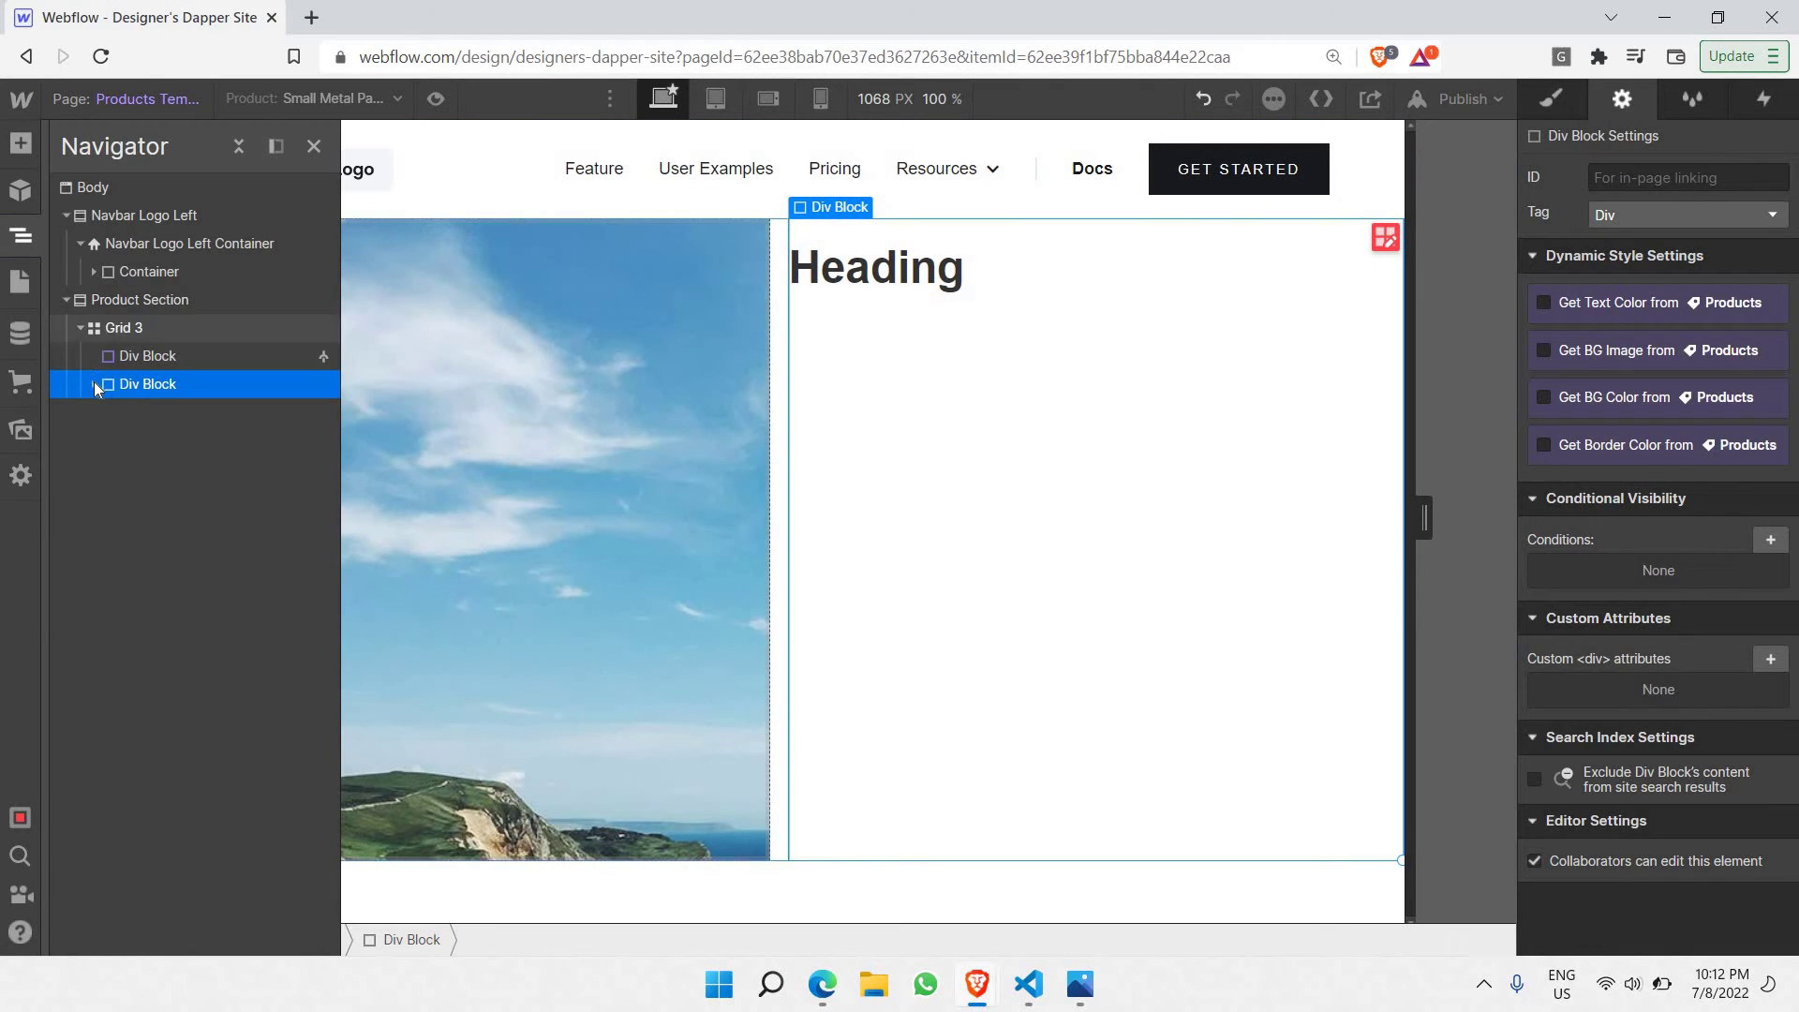
left_click(94, 385)
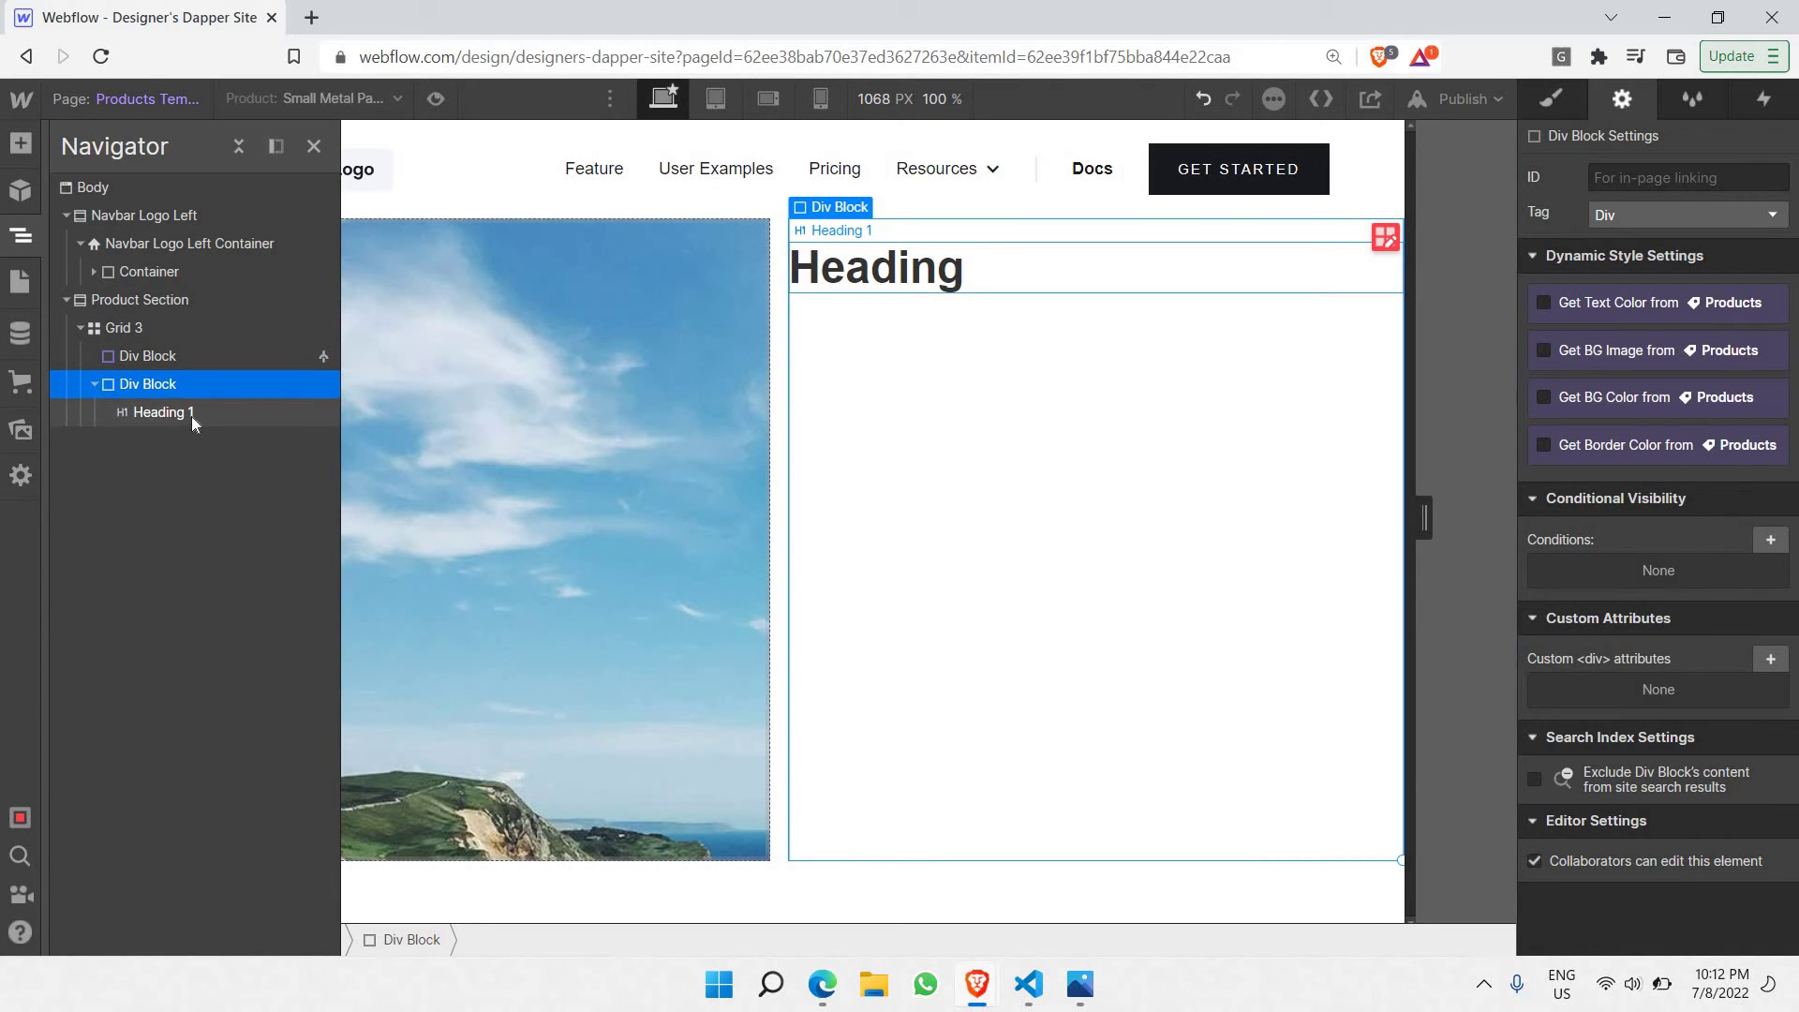
left_click(1031, 518)
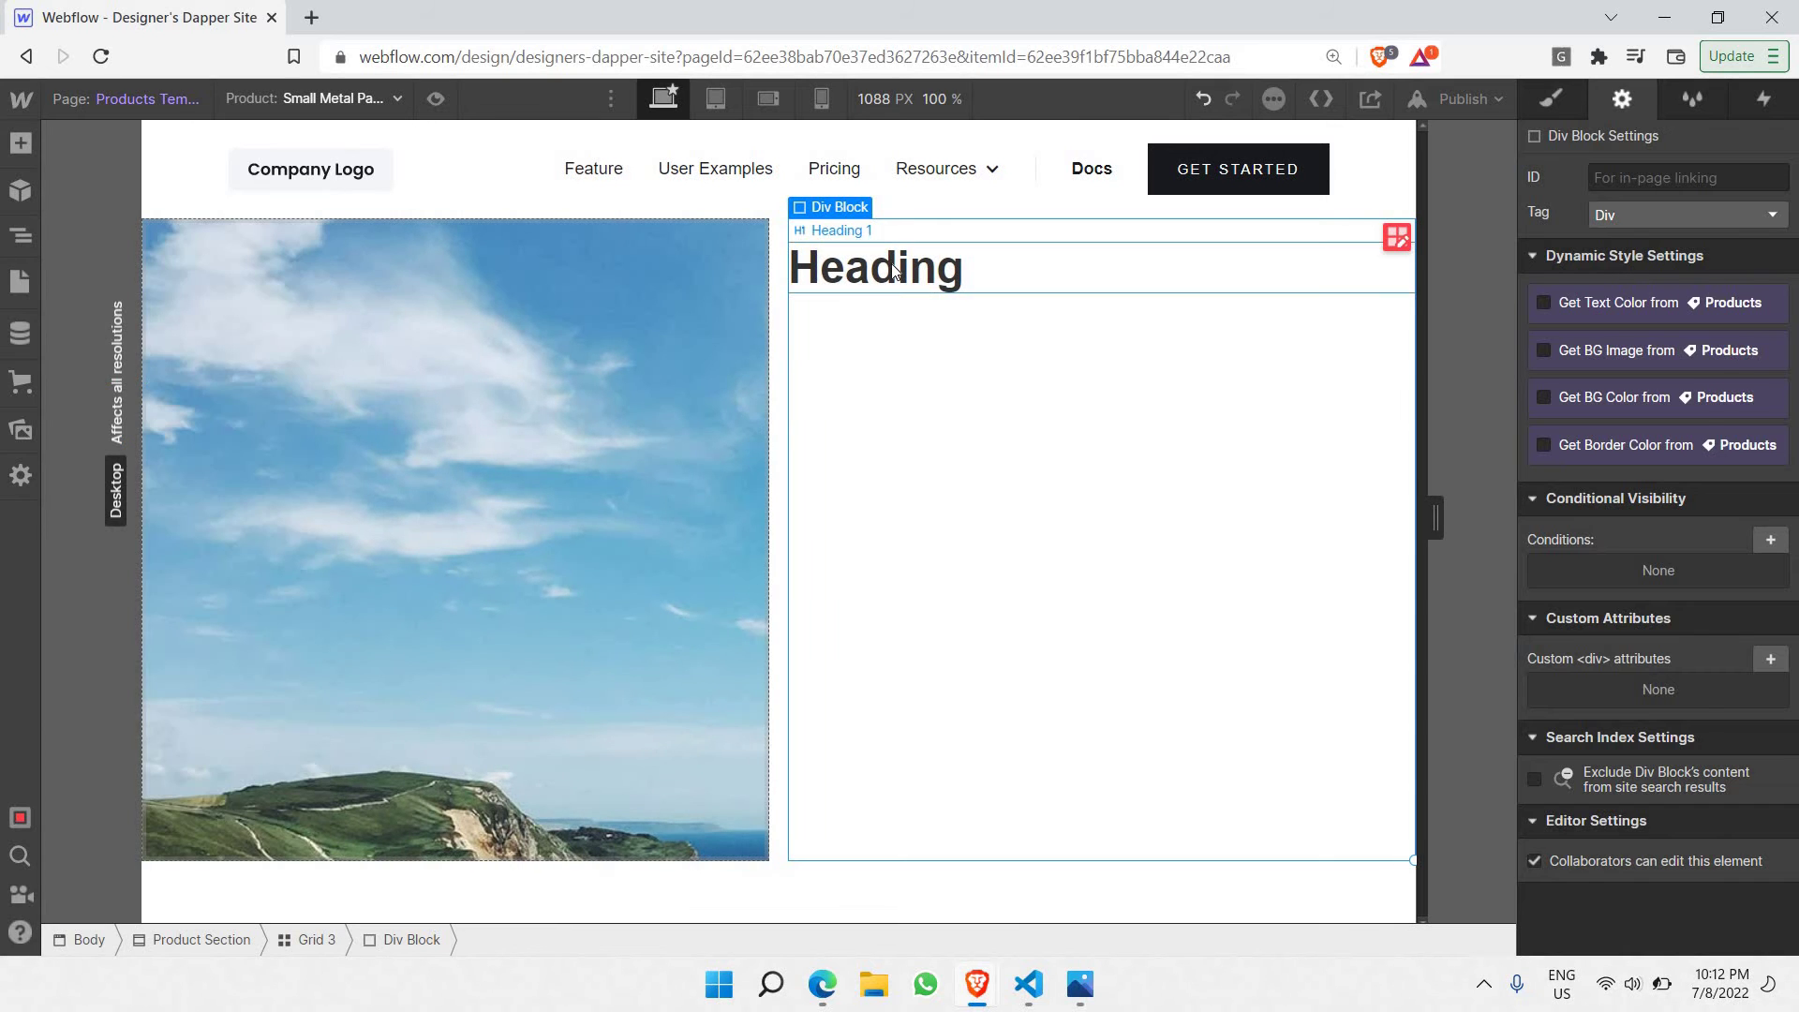
left_click(895, 272)
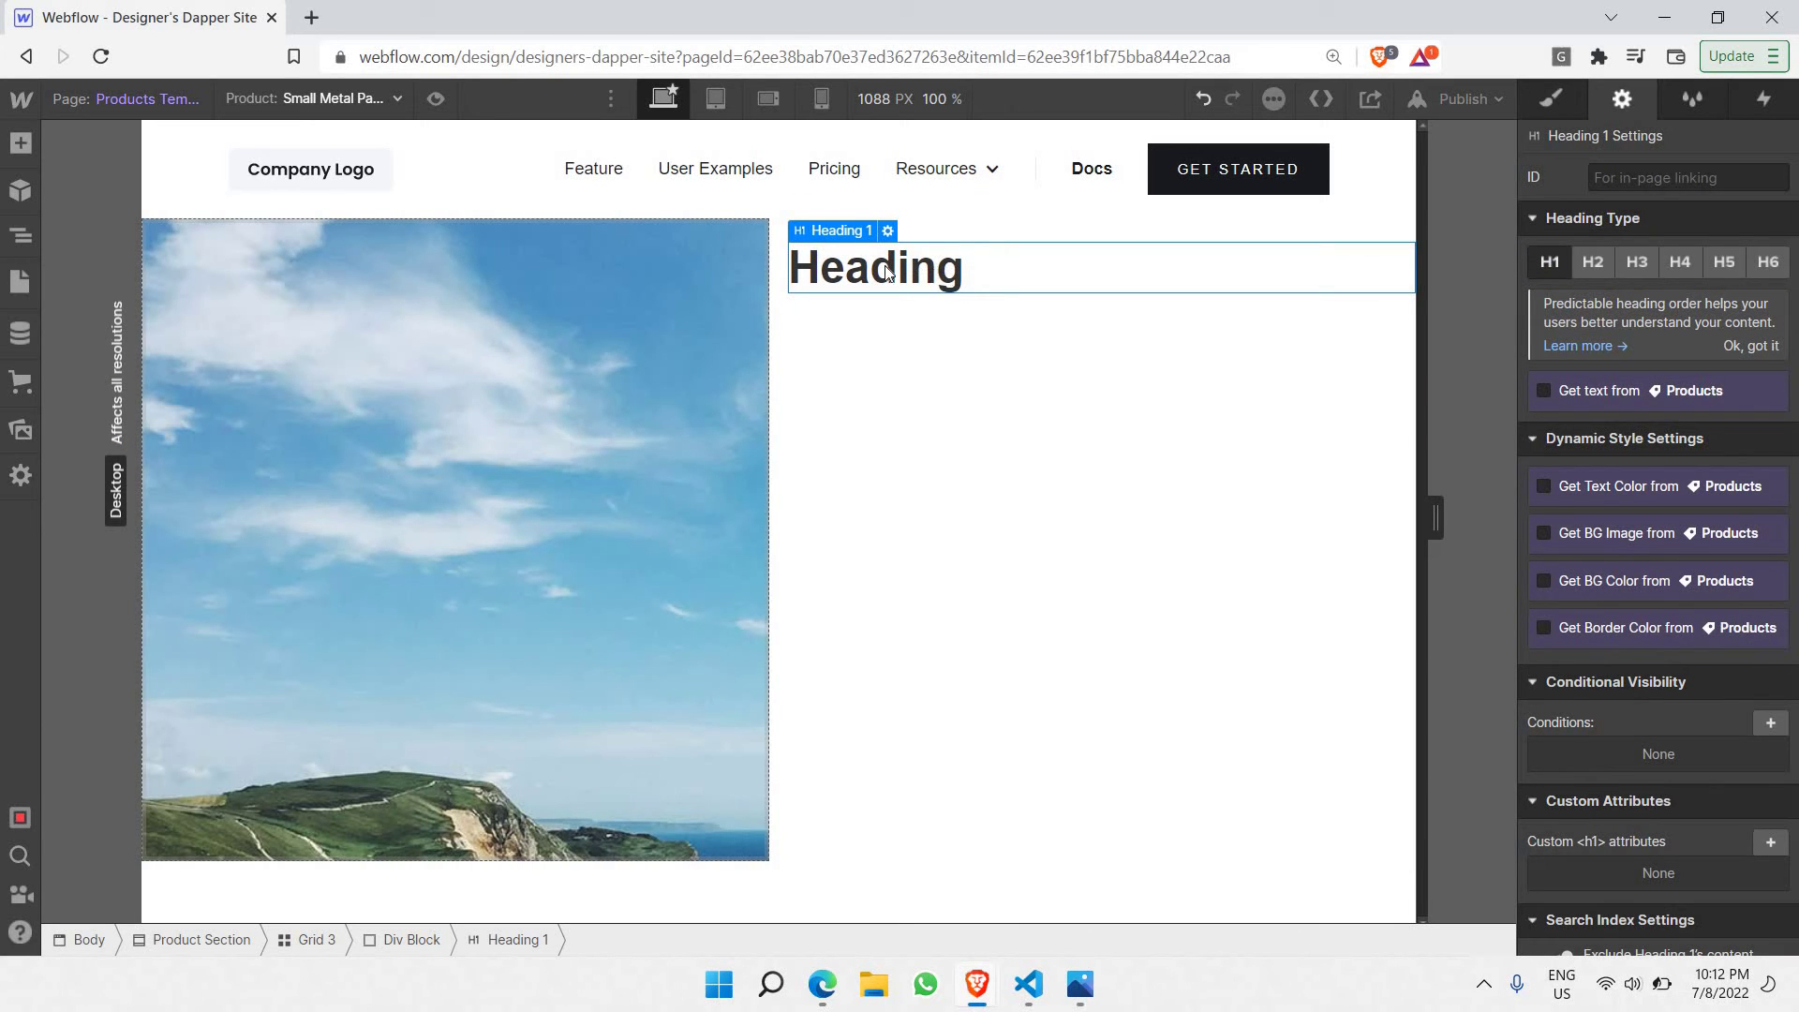
double_click(889, 272)
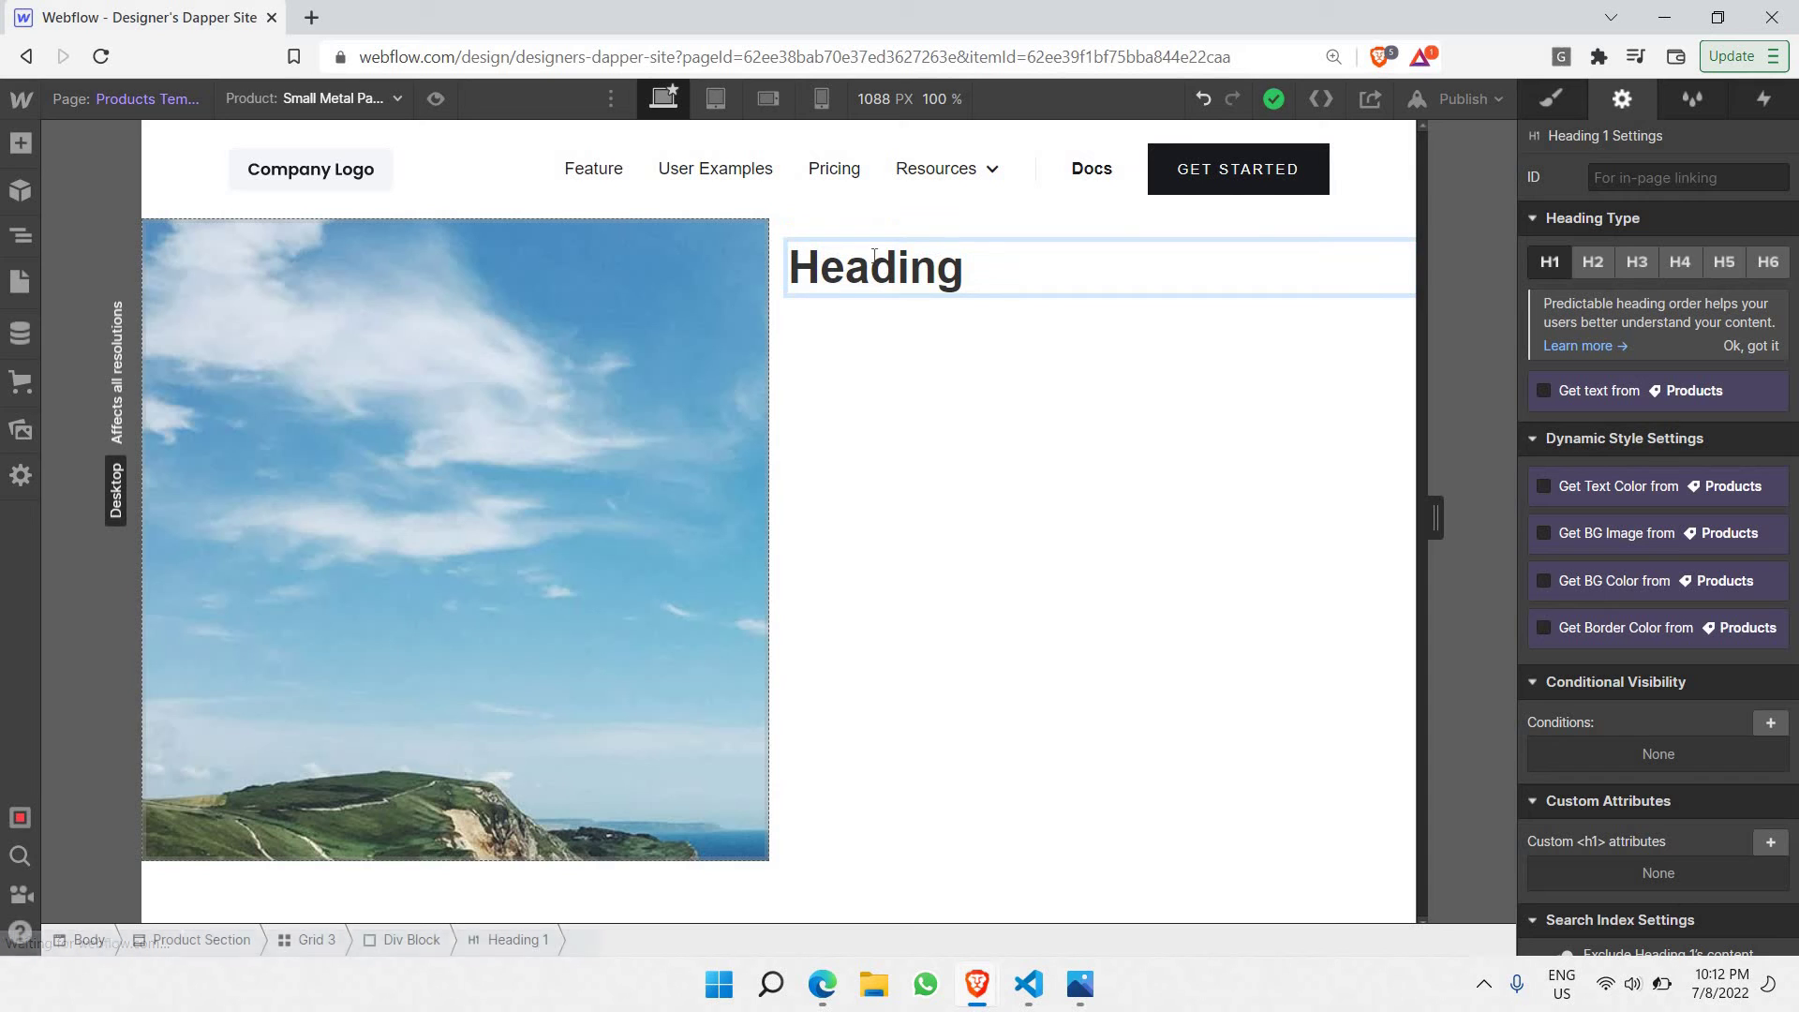
double_click(917, 280)
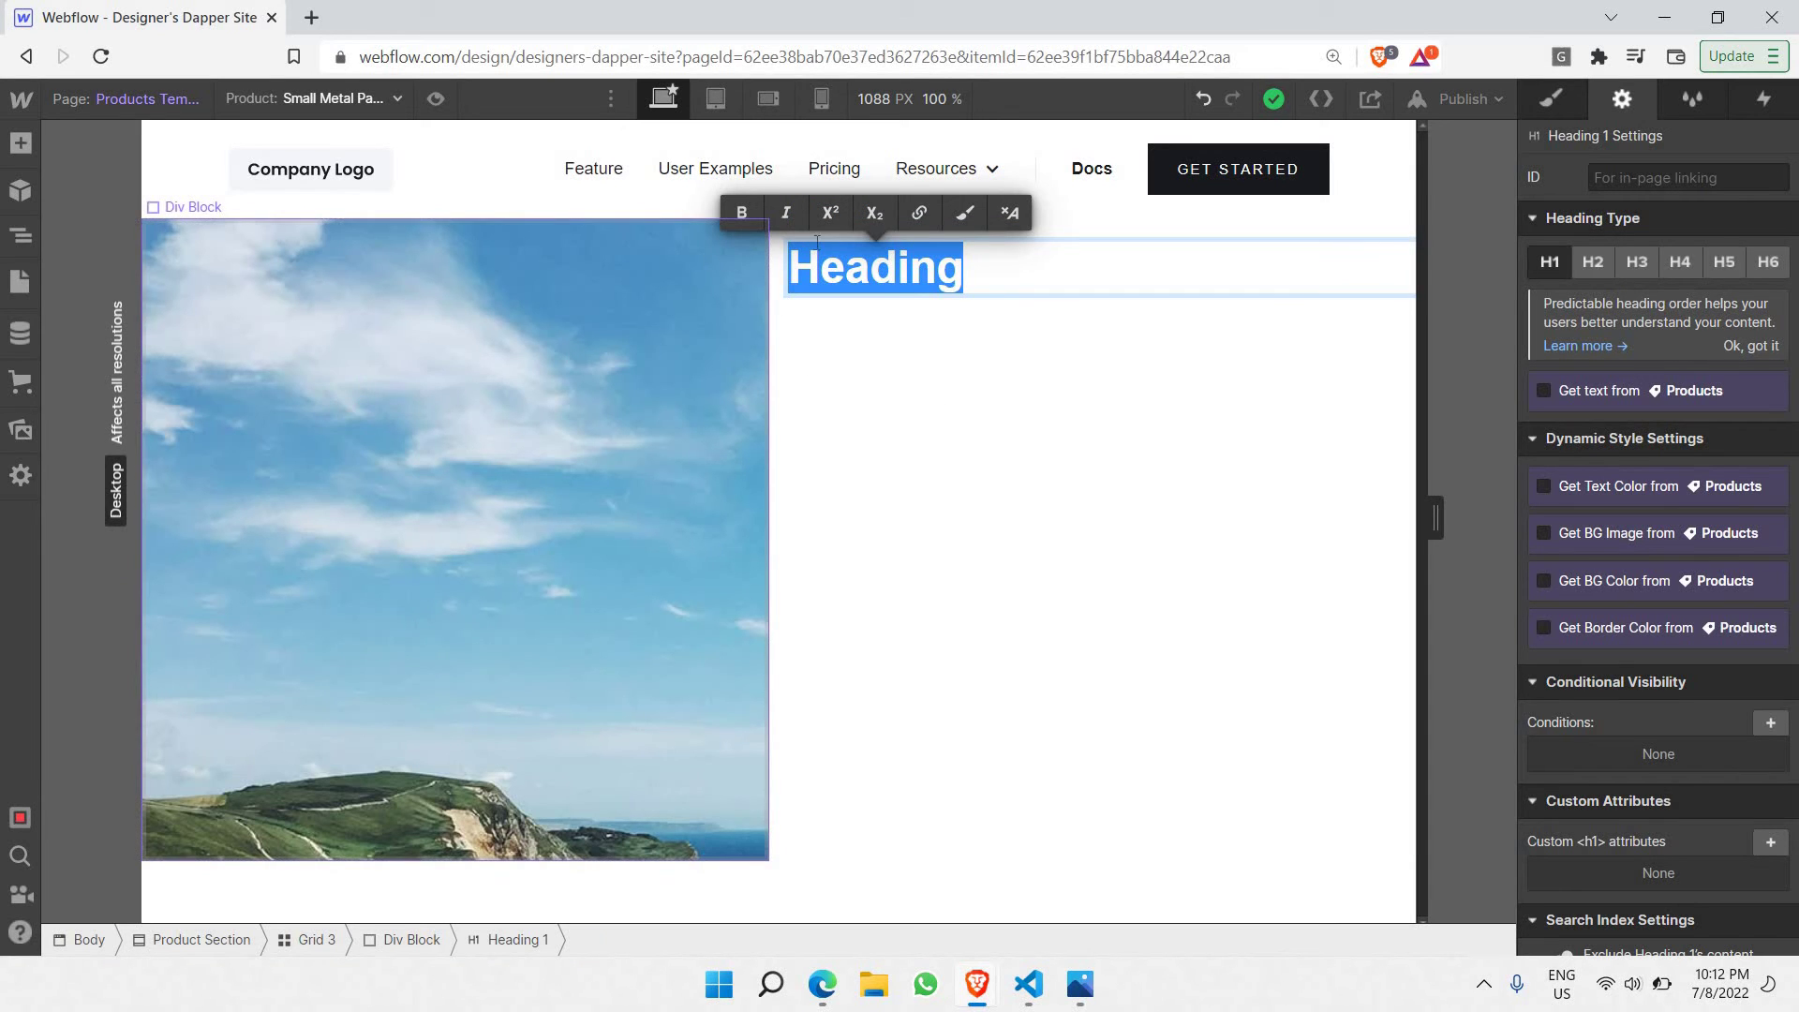
key("Escape")
left_click(913, 258)
left_click(898, 235)
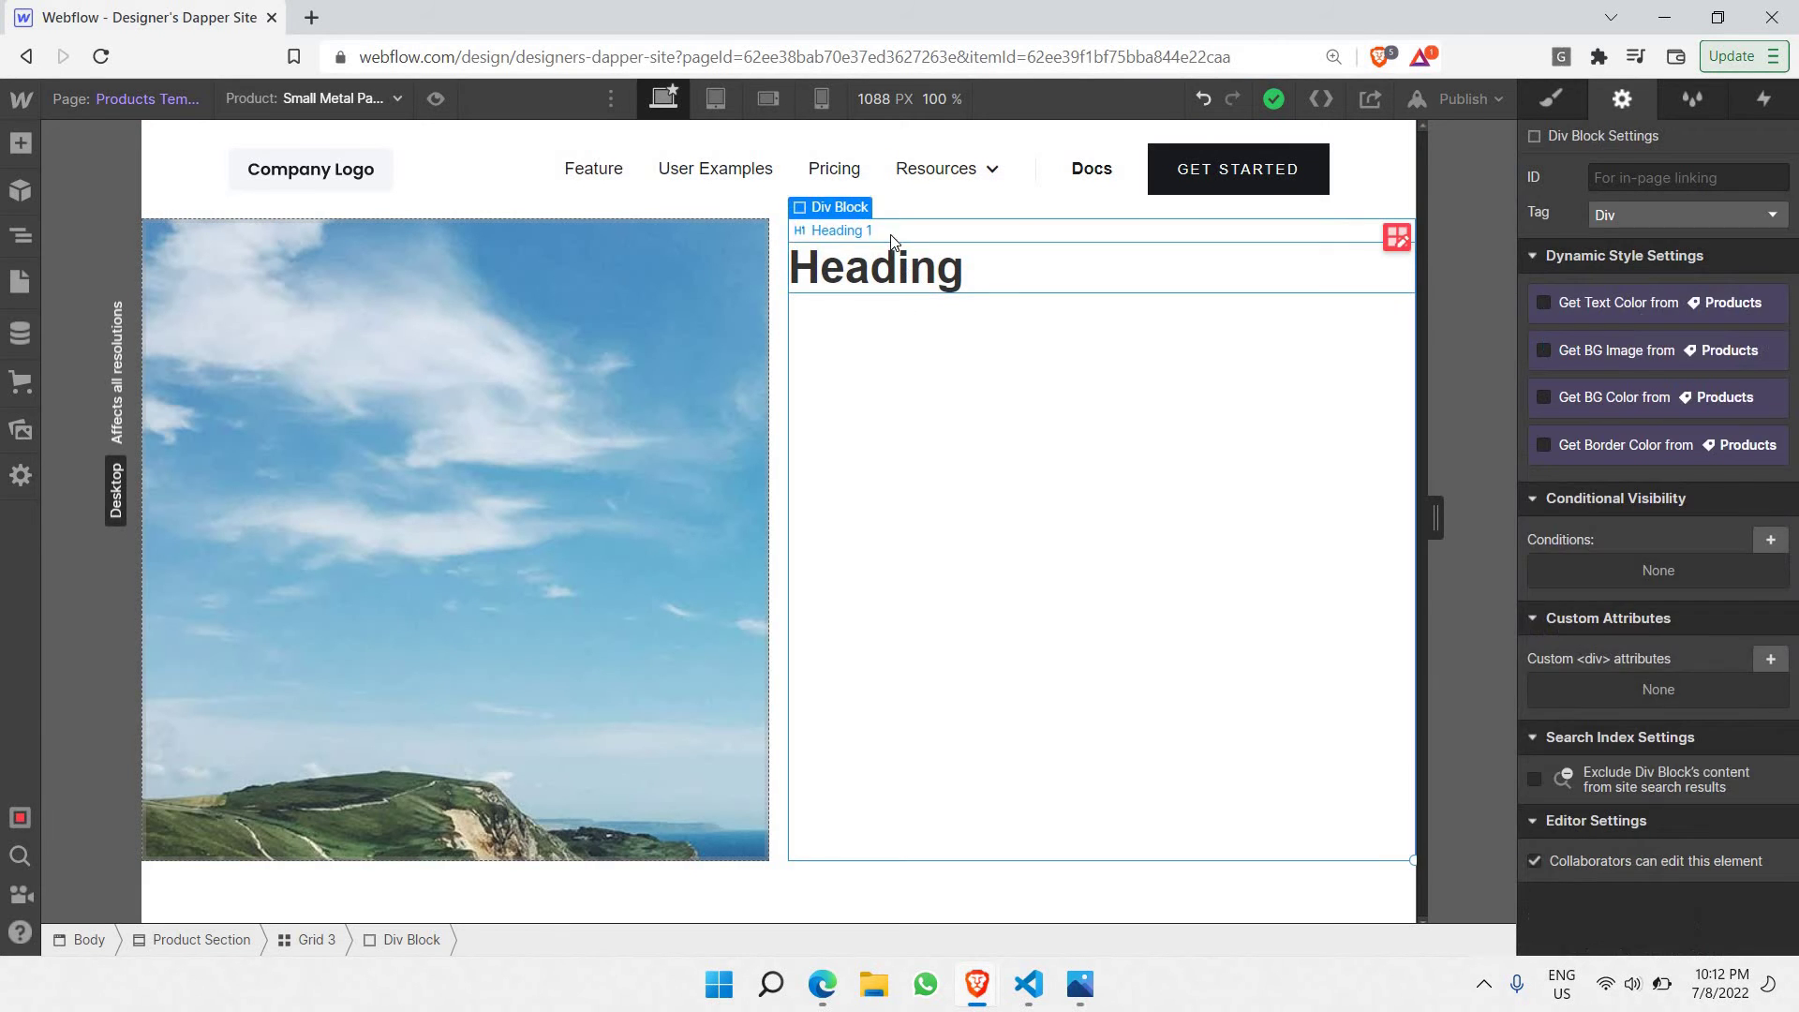
Step: Make the H1 heading in the second Div Block get its text from the Products Name field
left_click(905, 246)
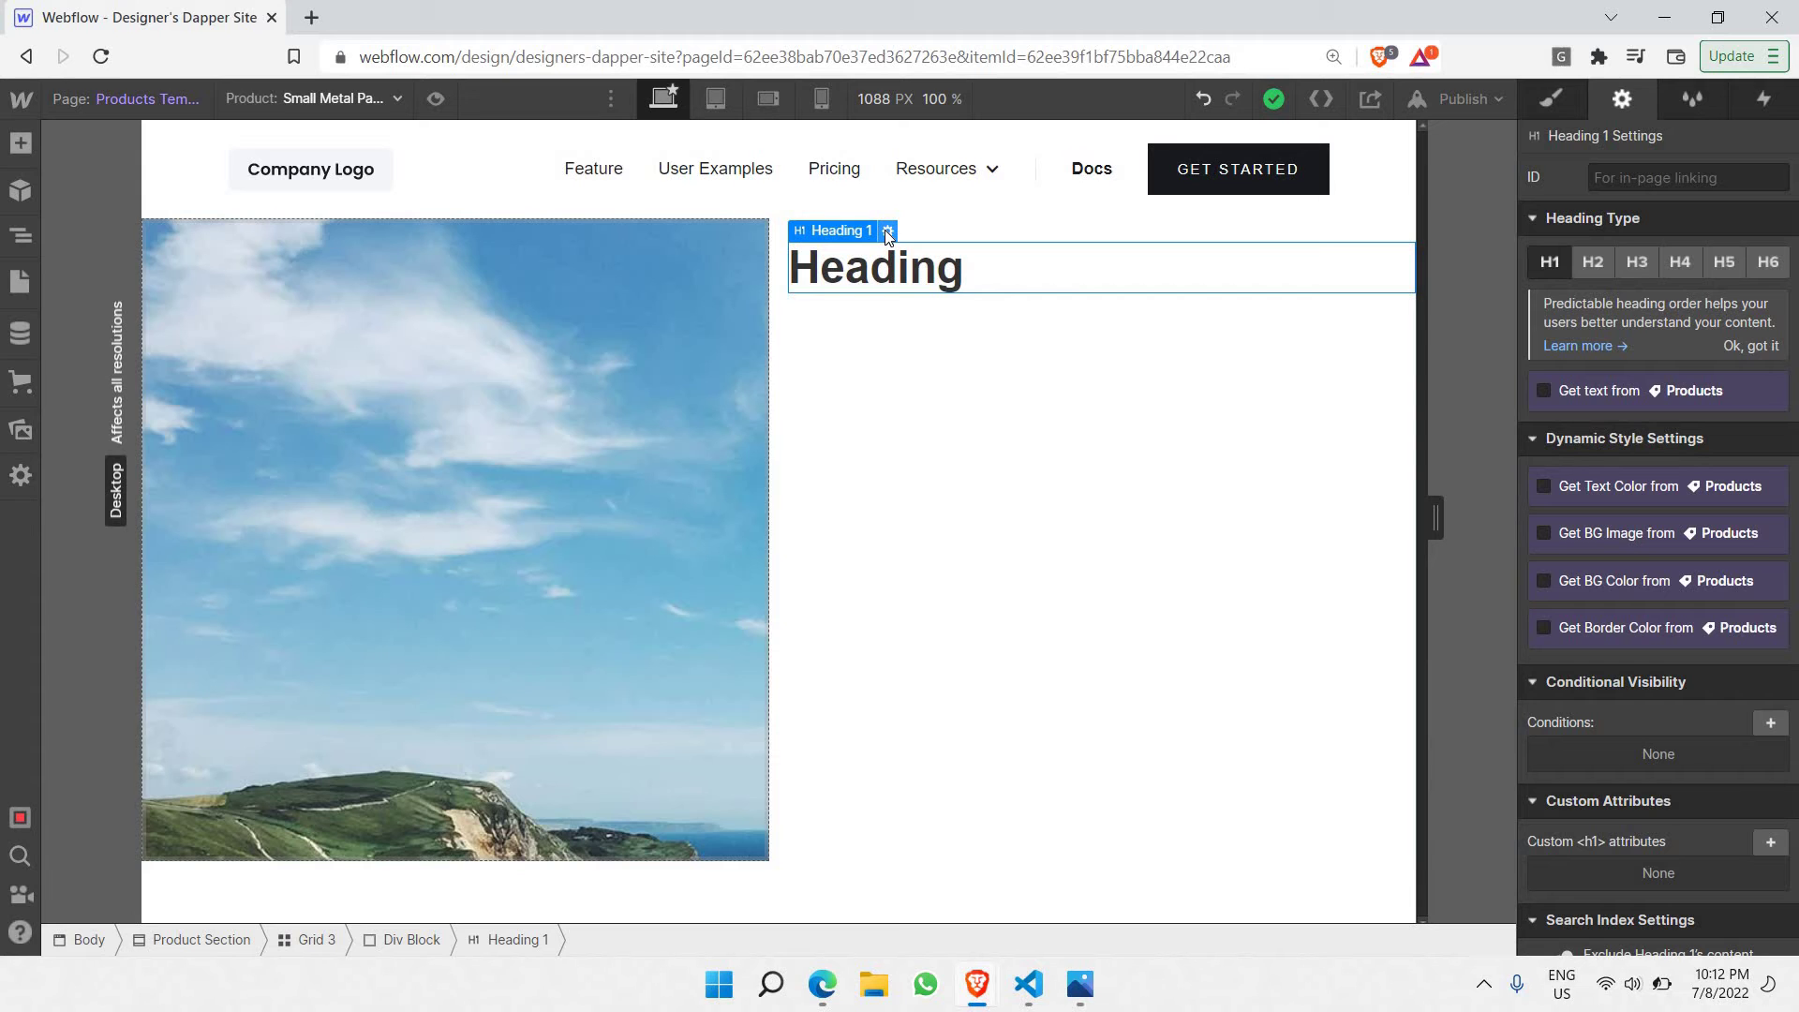
left_click(887, 232)
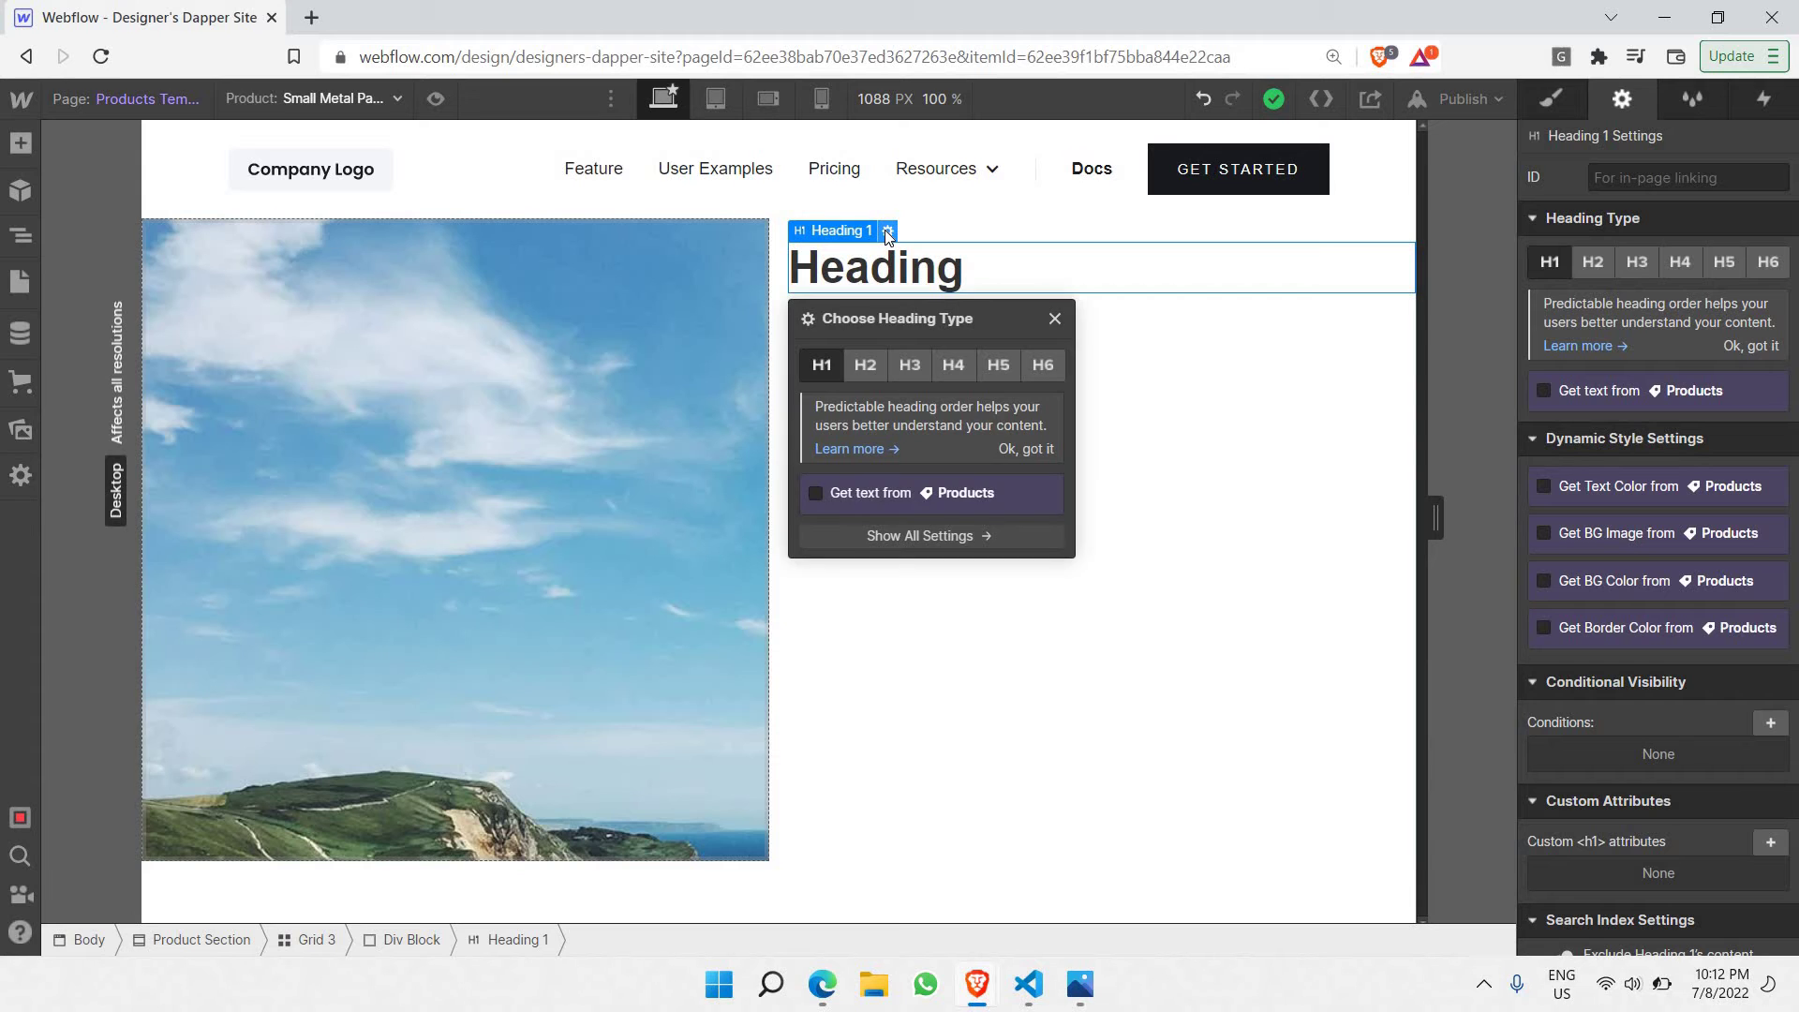
left_click(815, 495)
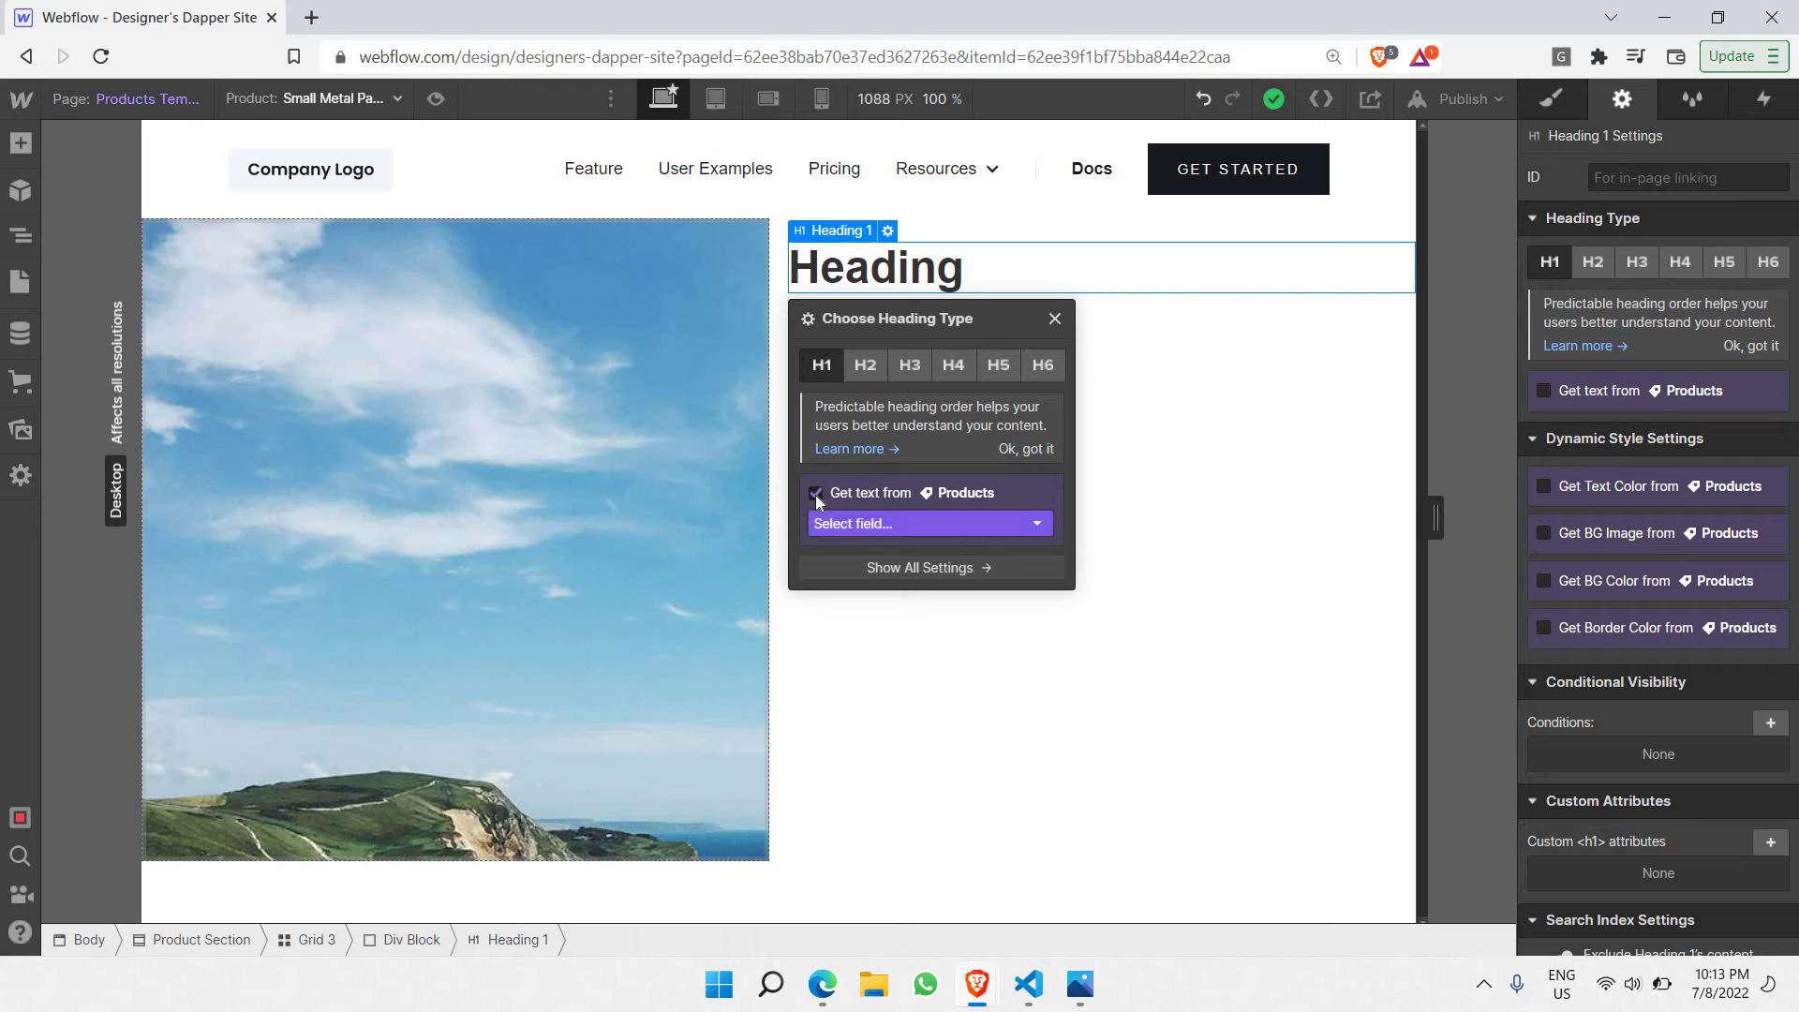
left_click(880, 524)
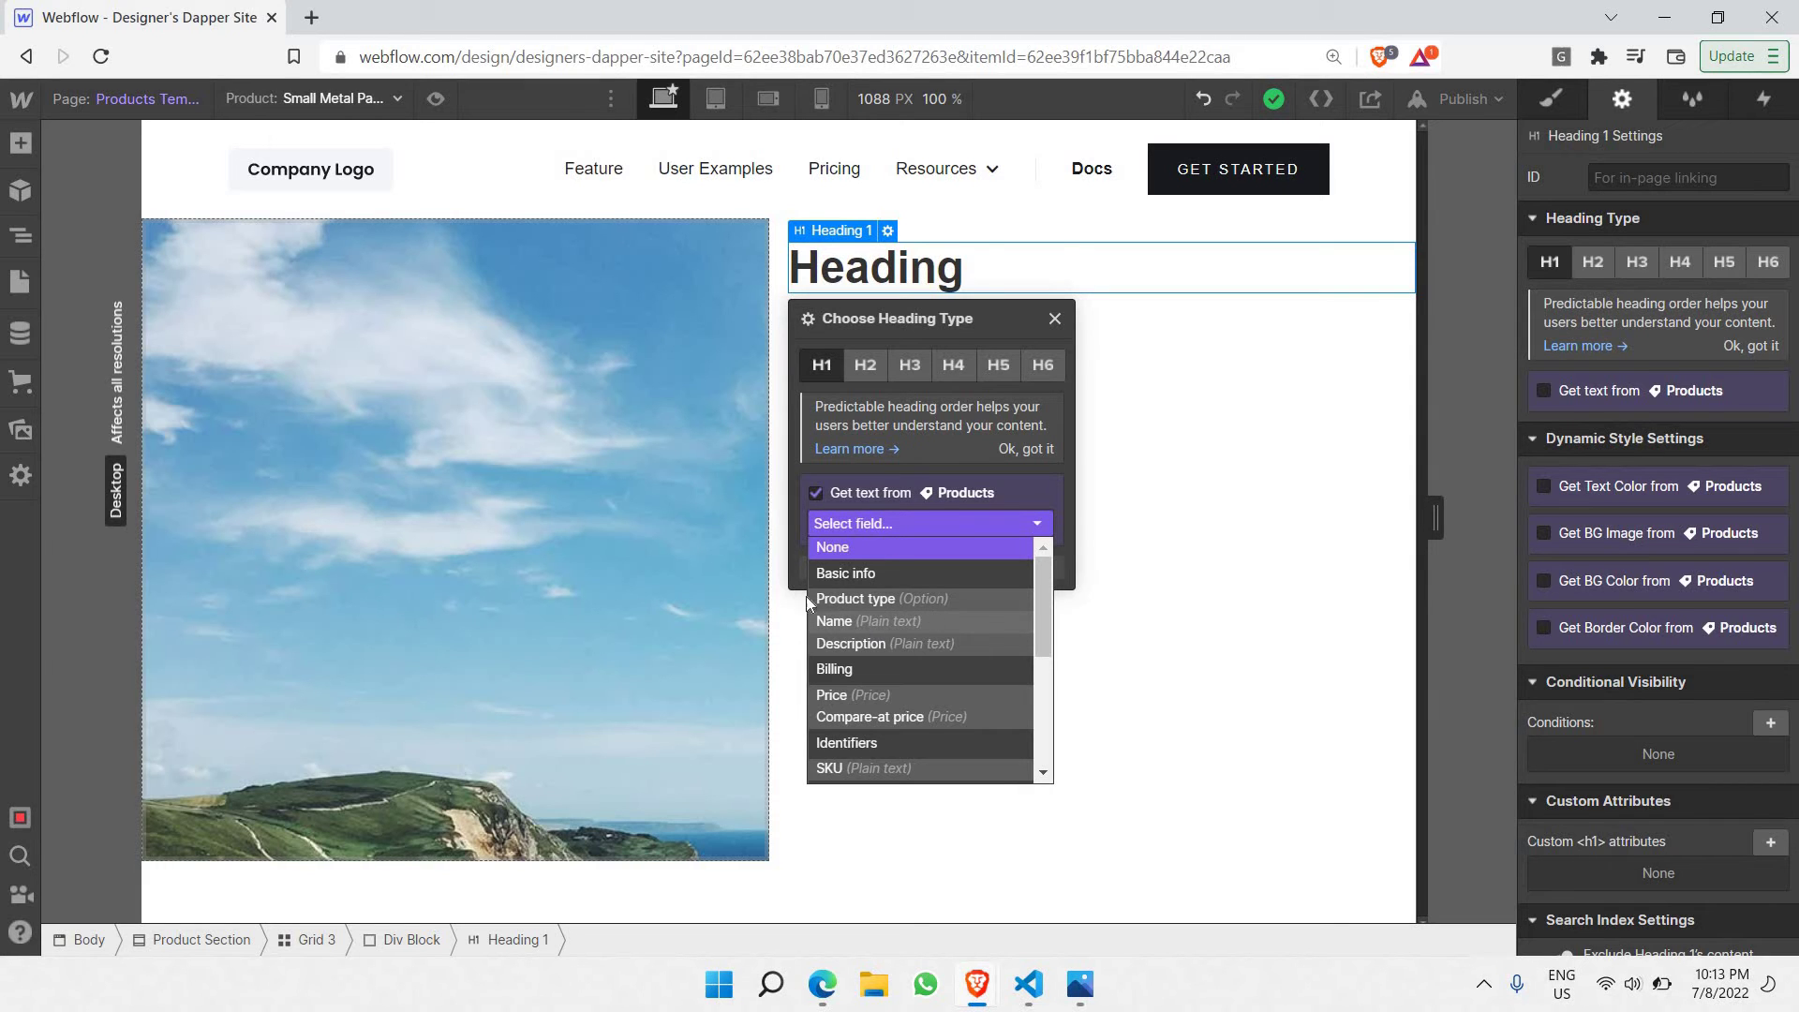
left_click(858, 622)
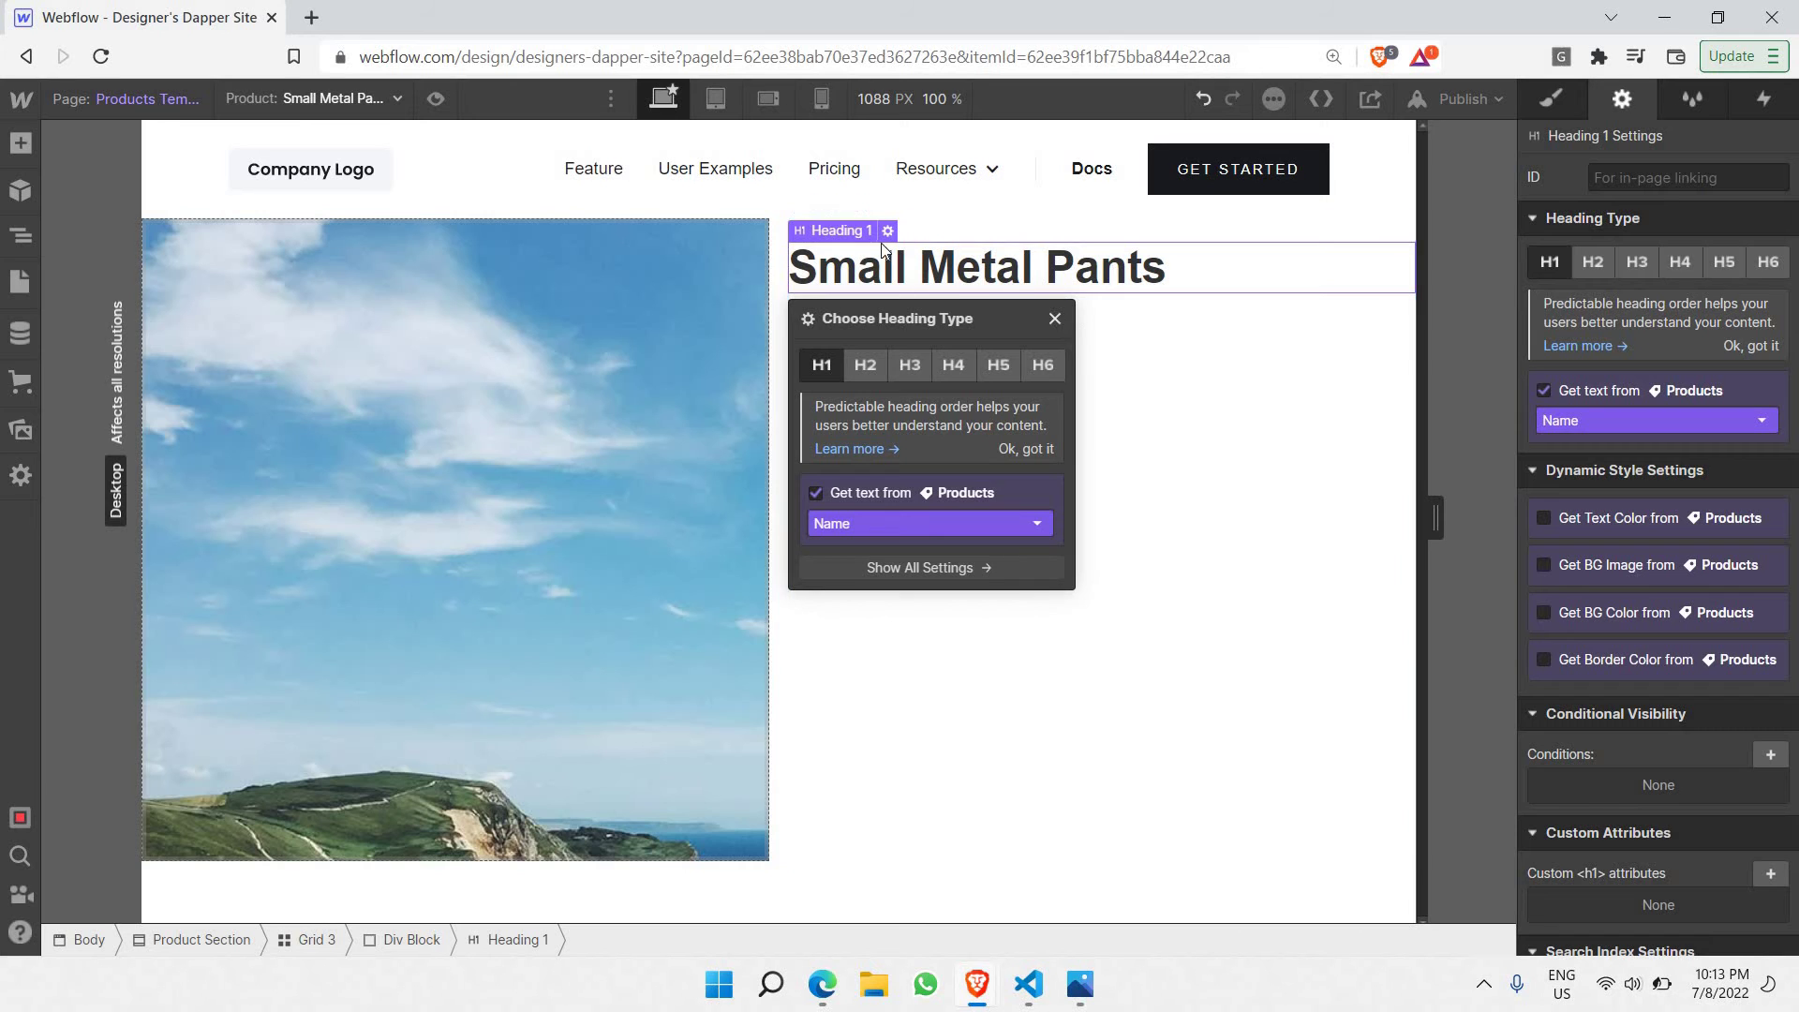
left_click(1054, 319)
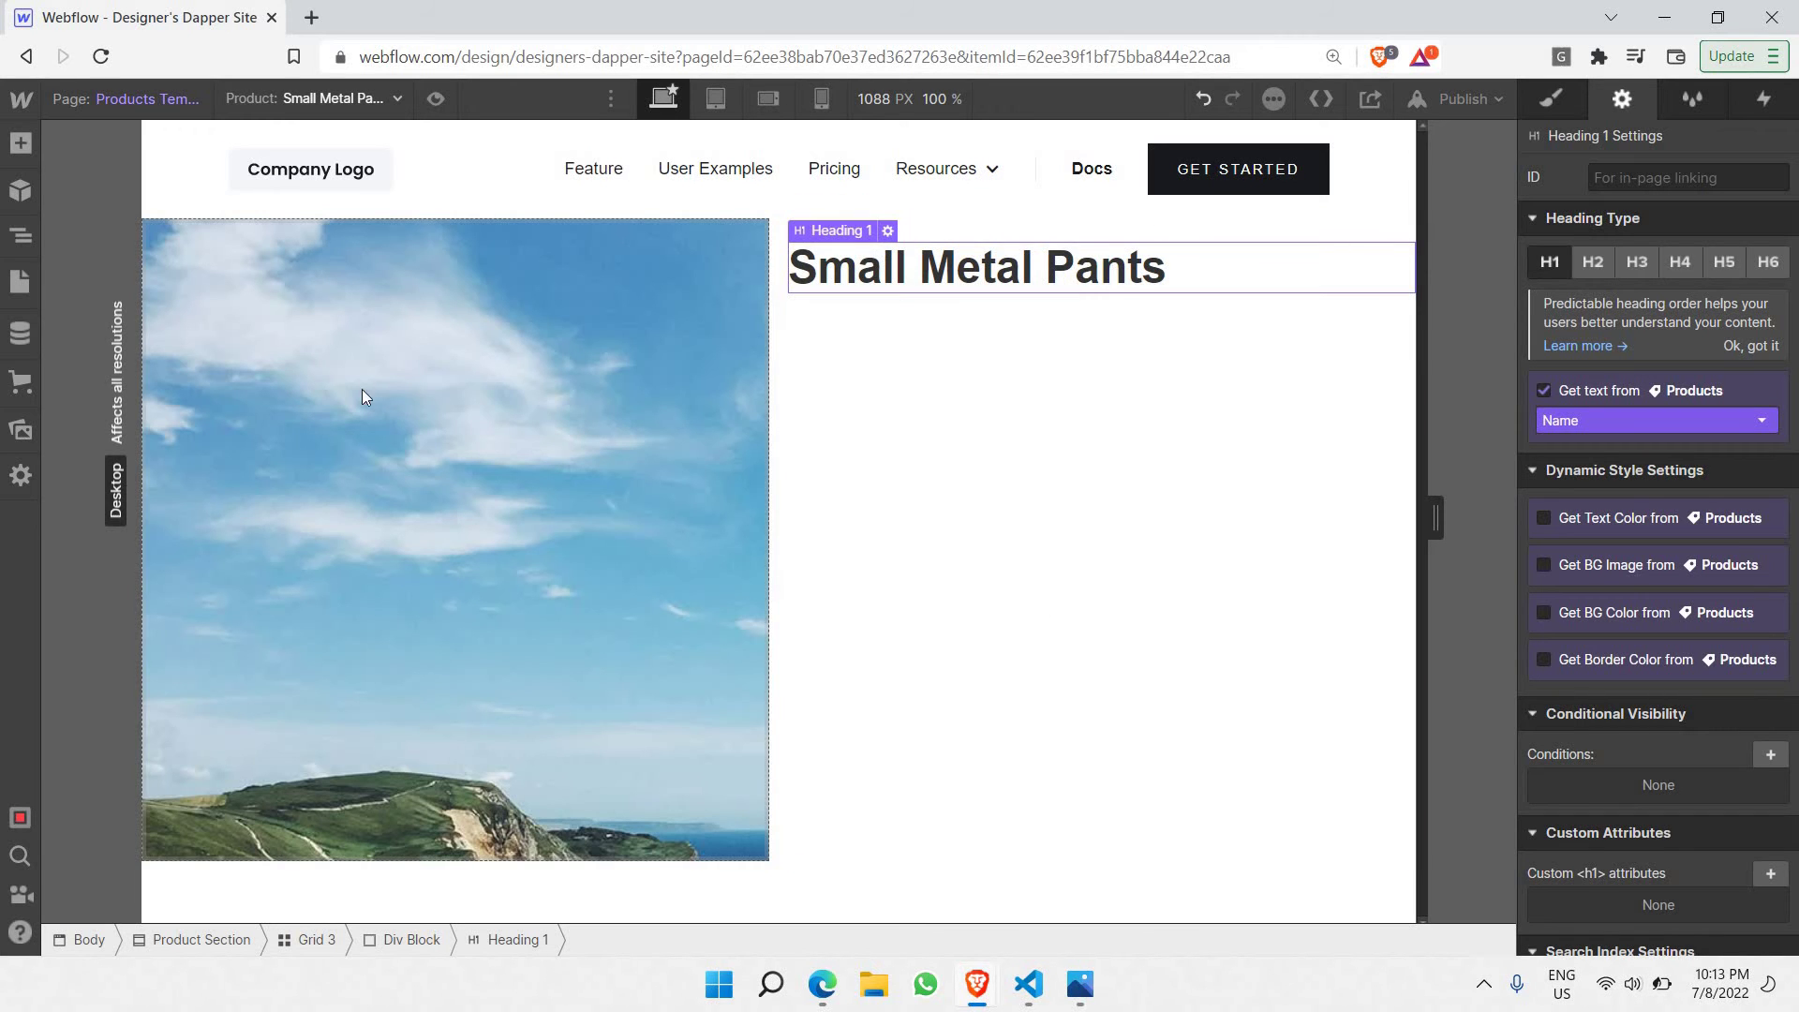
Step: Compare the dynamic heading with the product names in the store's product list
left_click(21, 382)
left_click(156, 255)
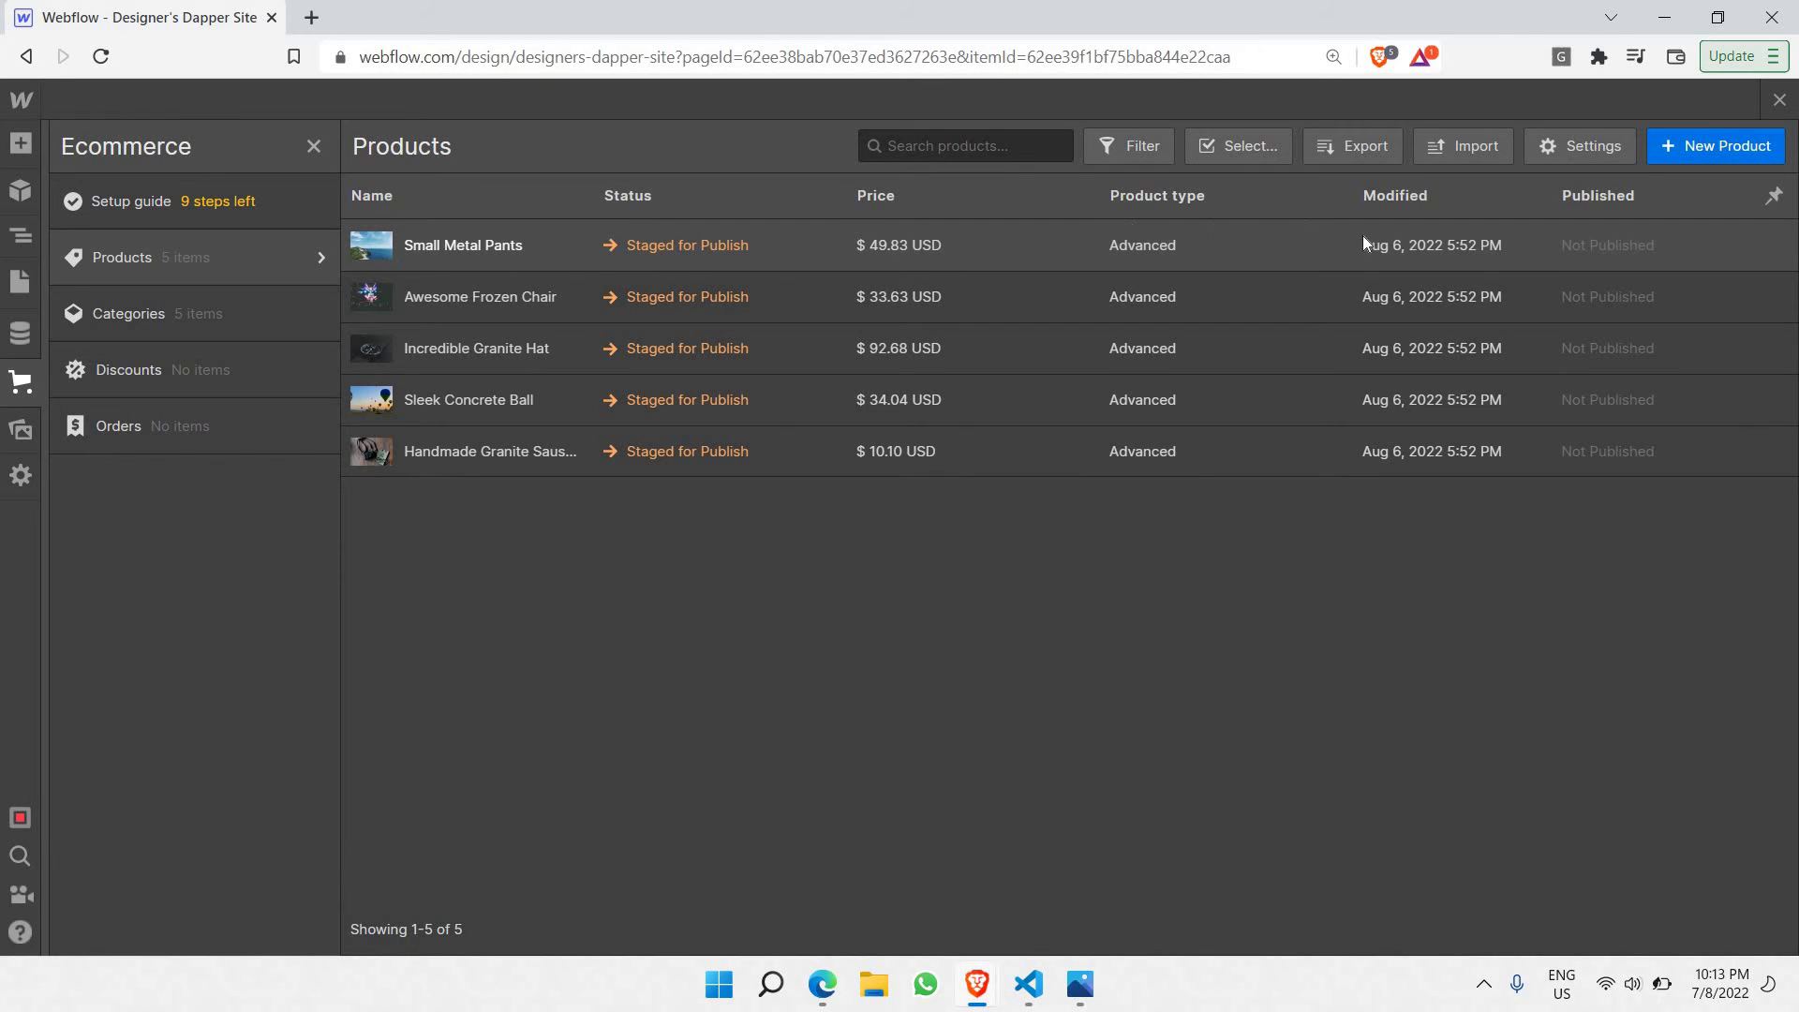
left_click(1783, 106)
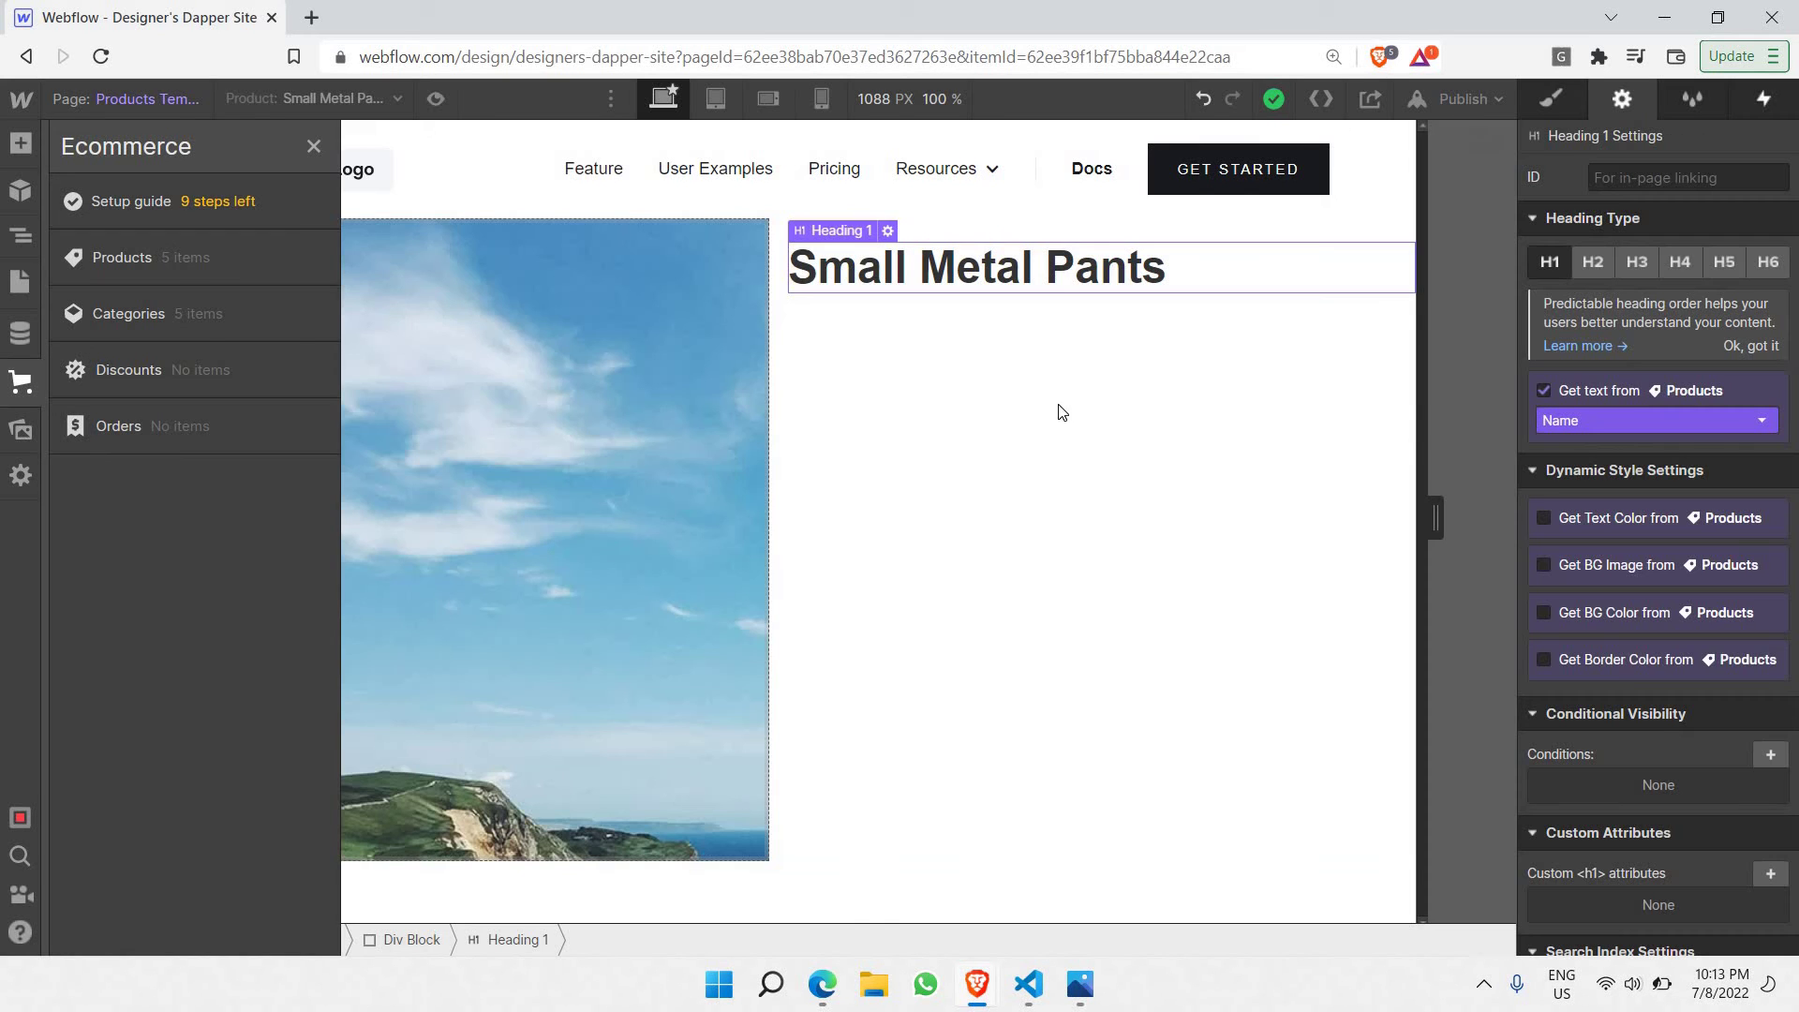
left_click(984, 315)
left_click(984, 279)
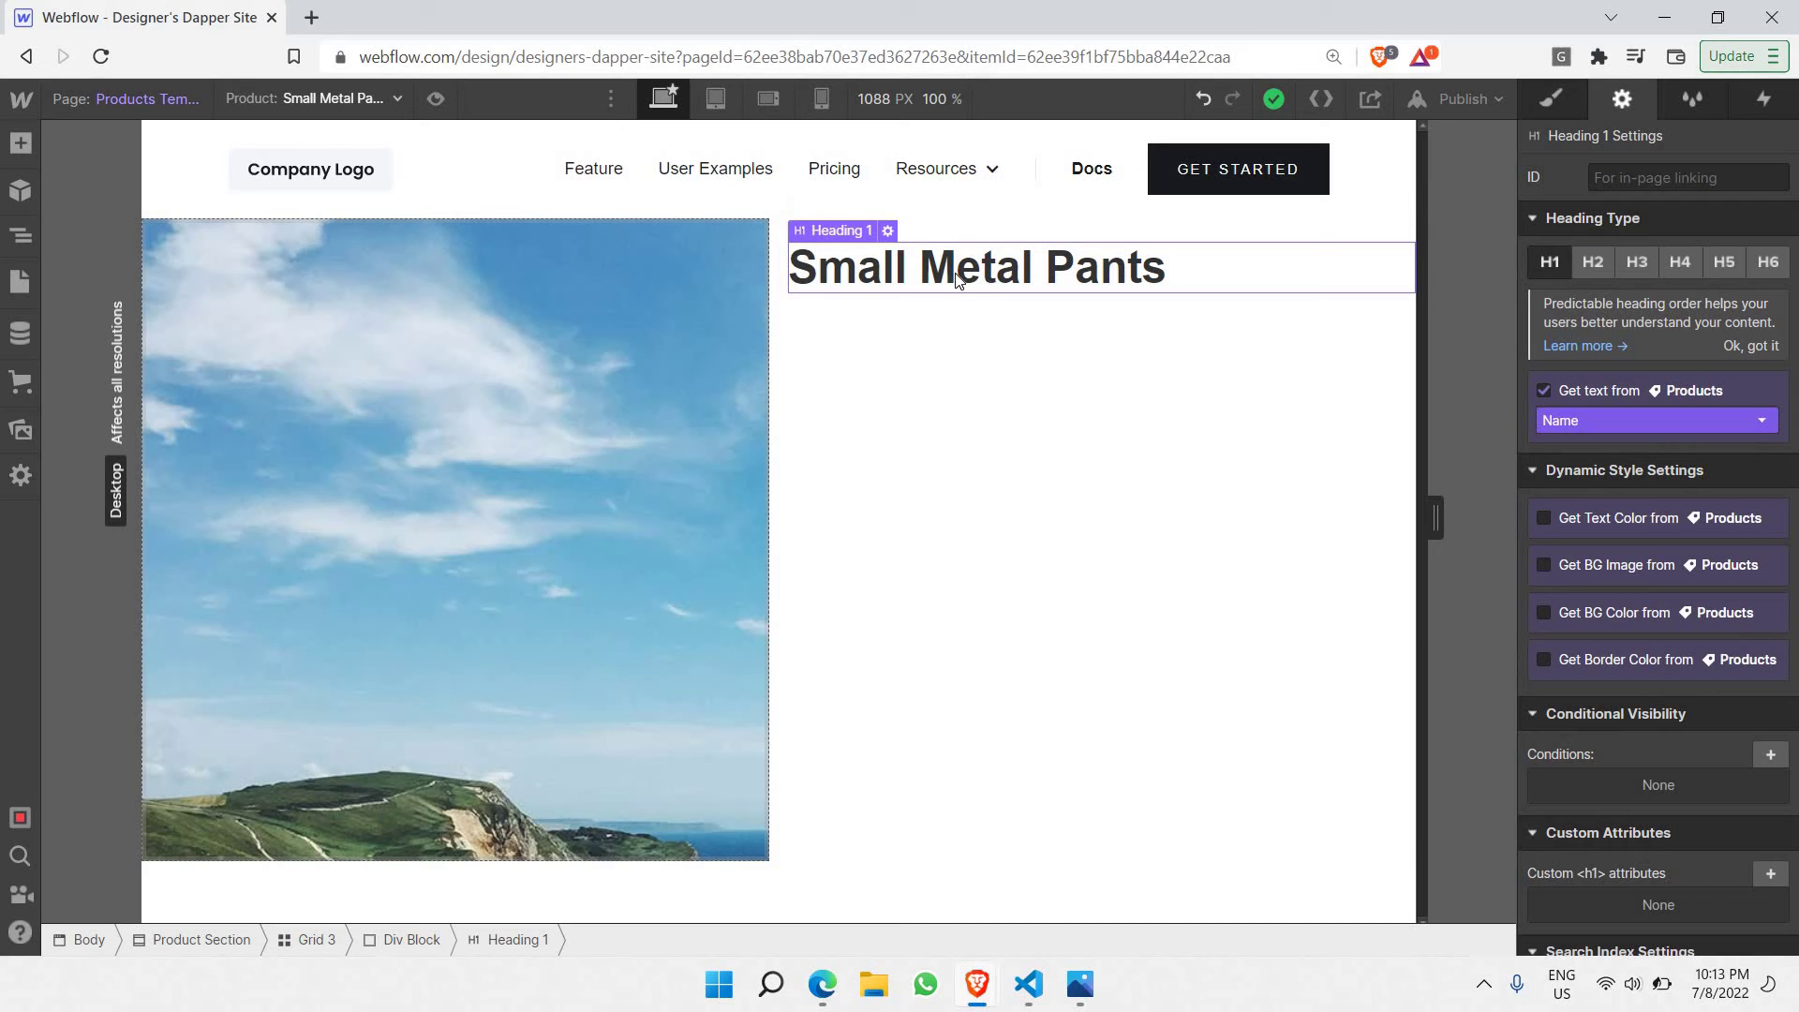
Step: Add another heading below the product name in the second Div Block and set its type to H4
left_click(20, 144)
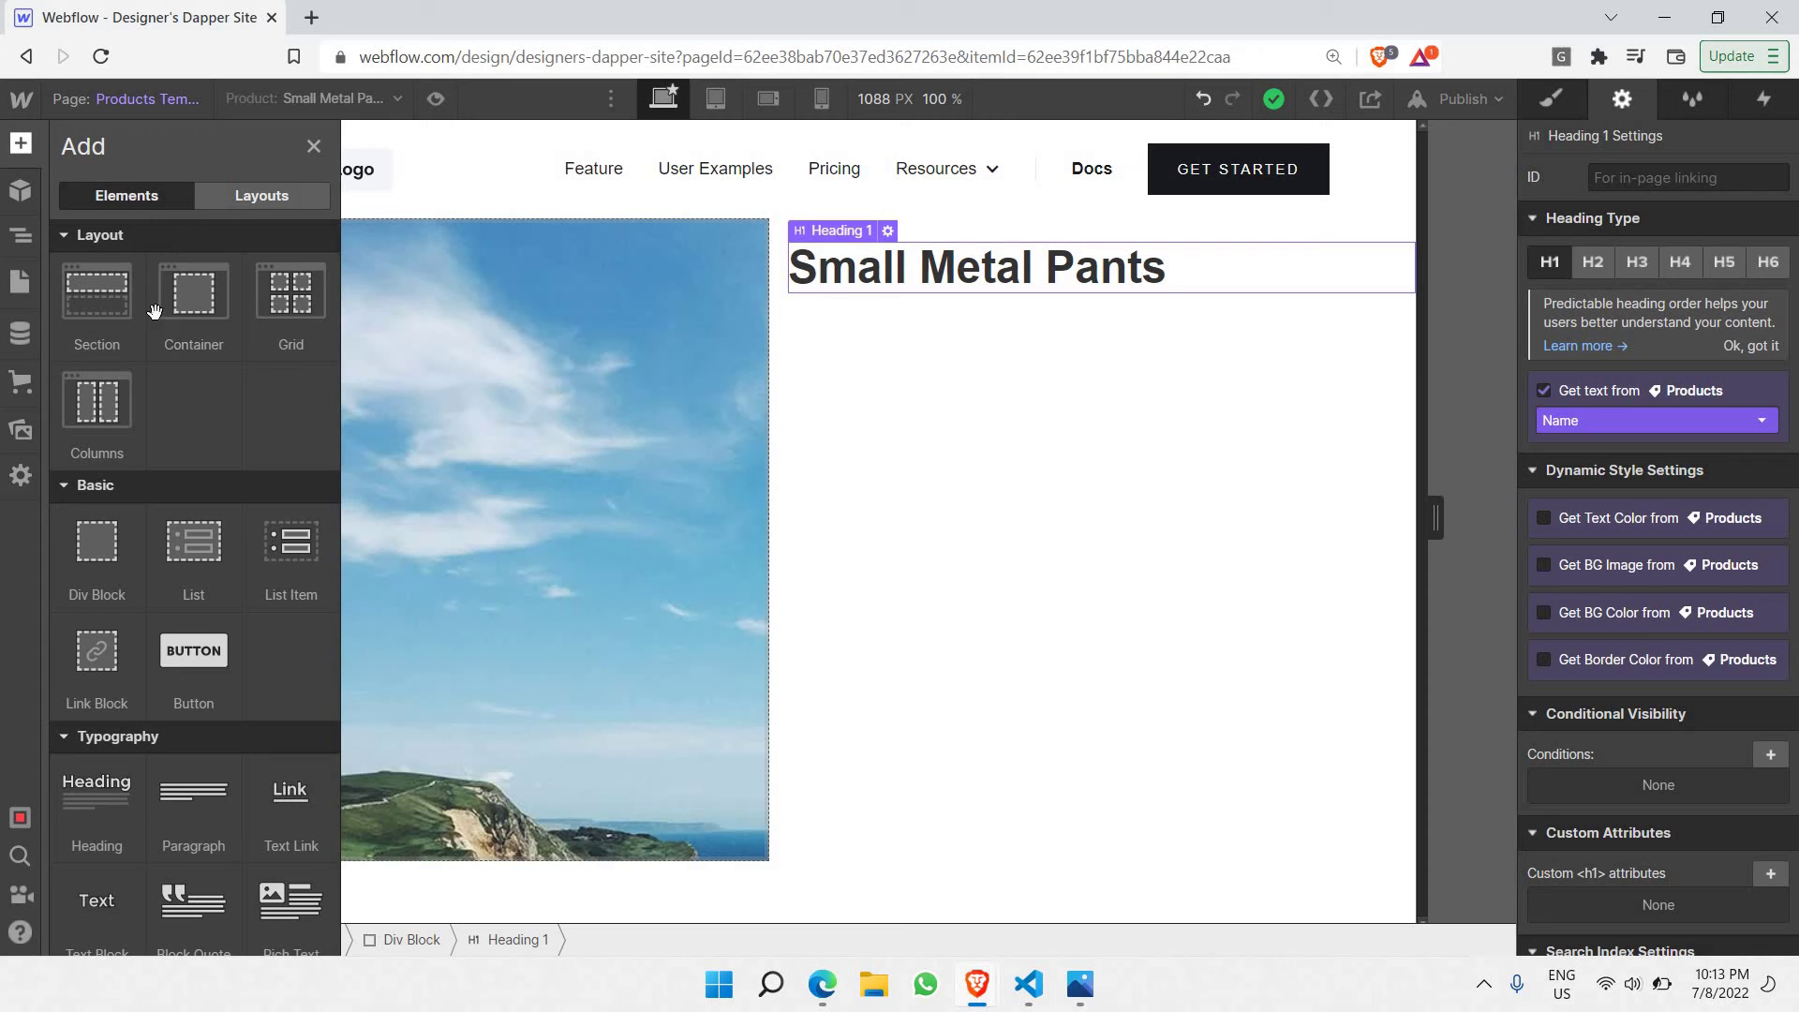
scroll(154, 428, "down", 2)
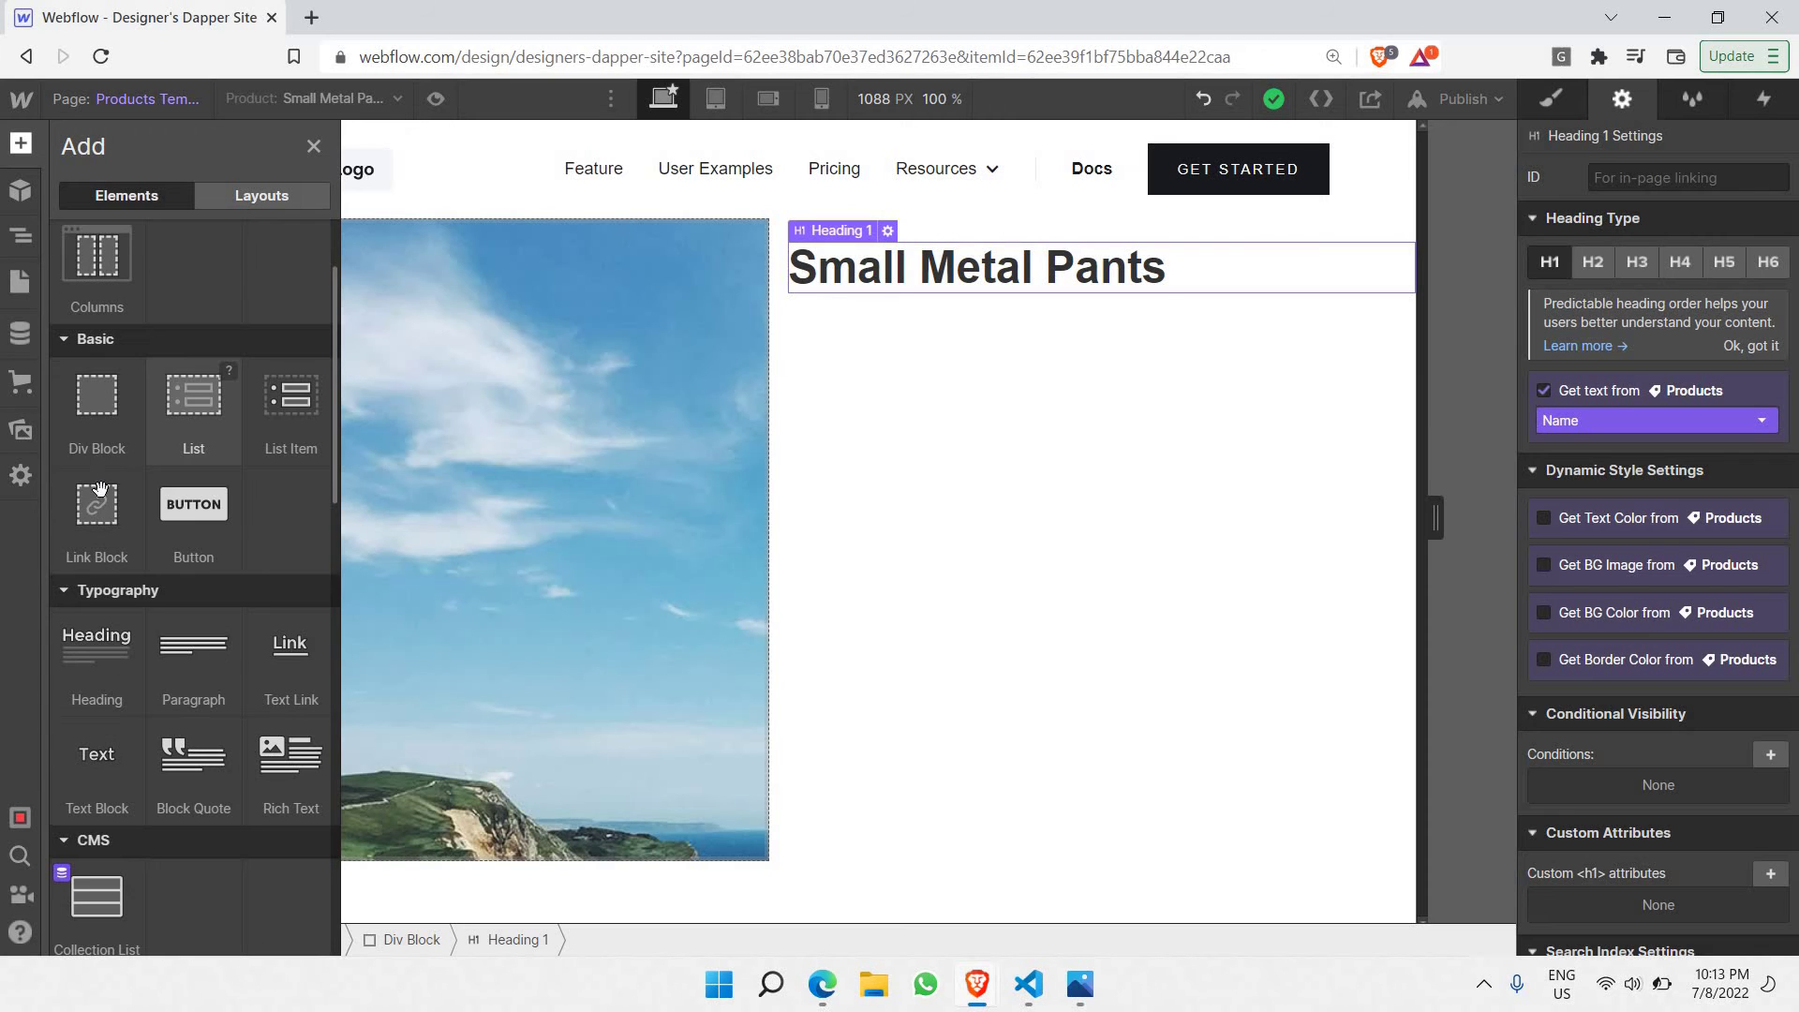
scroll(158, 479, "down", 4)
left_click_drag(94, 365, 852, 373)
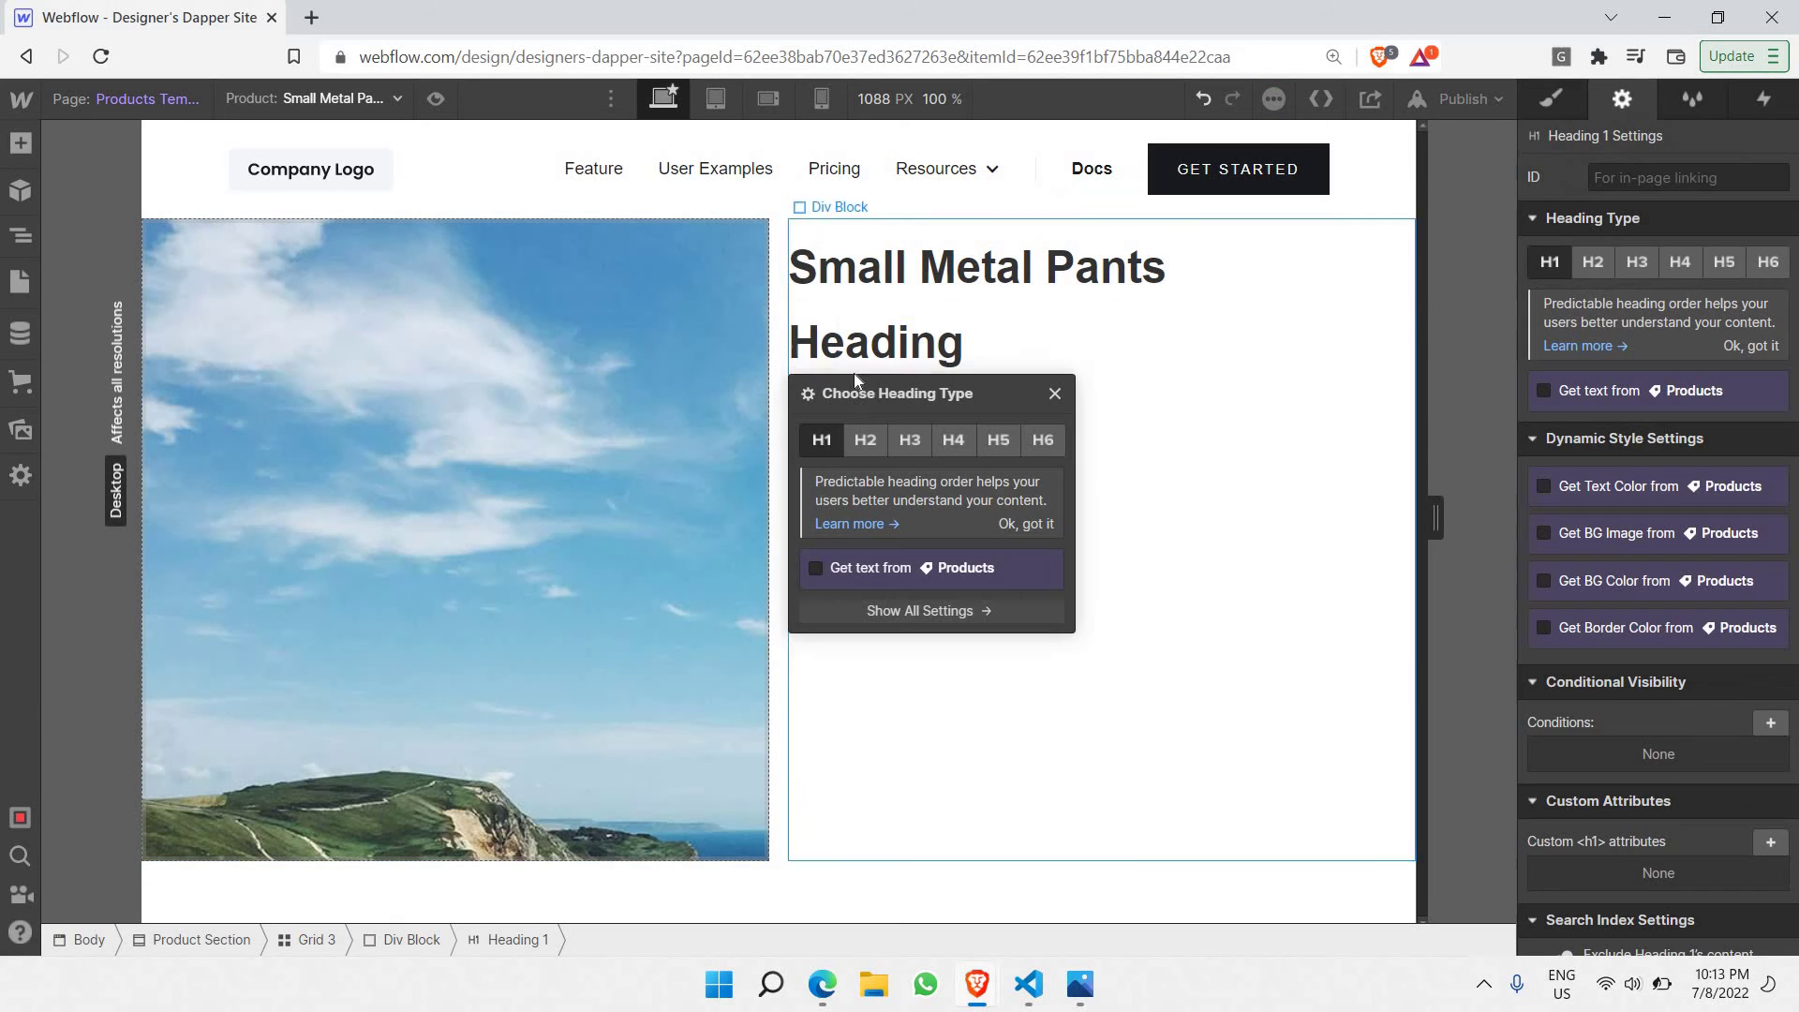
left_click(914, 440)
left_click(953, 423)
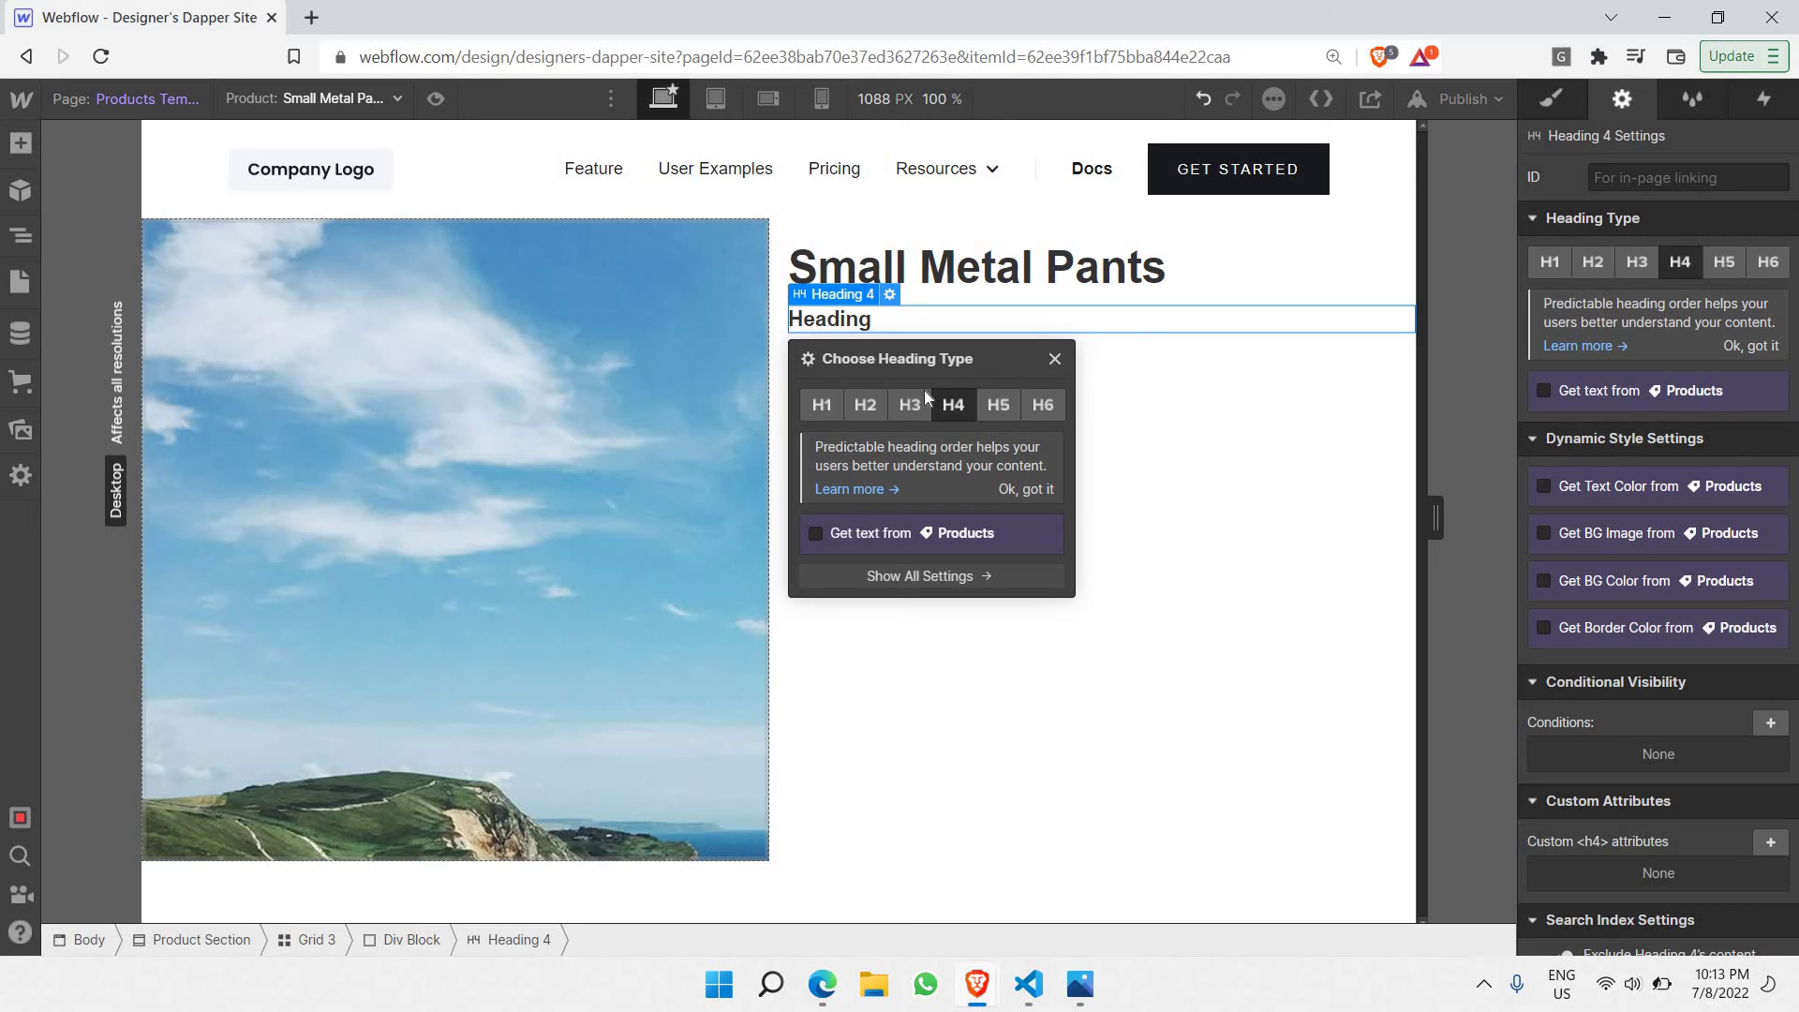
Step: Make the H4 heading get its text from the Products Price field
left_click(817, 532)
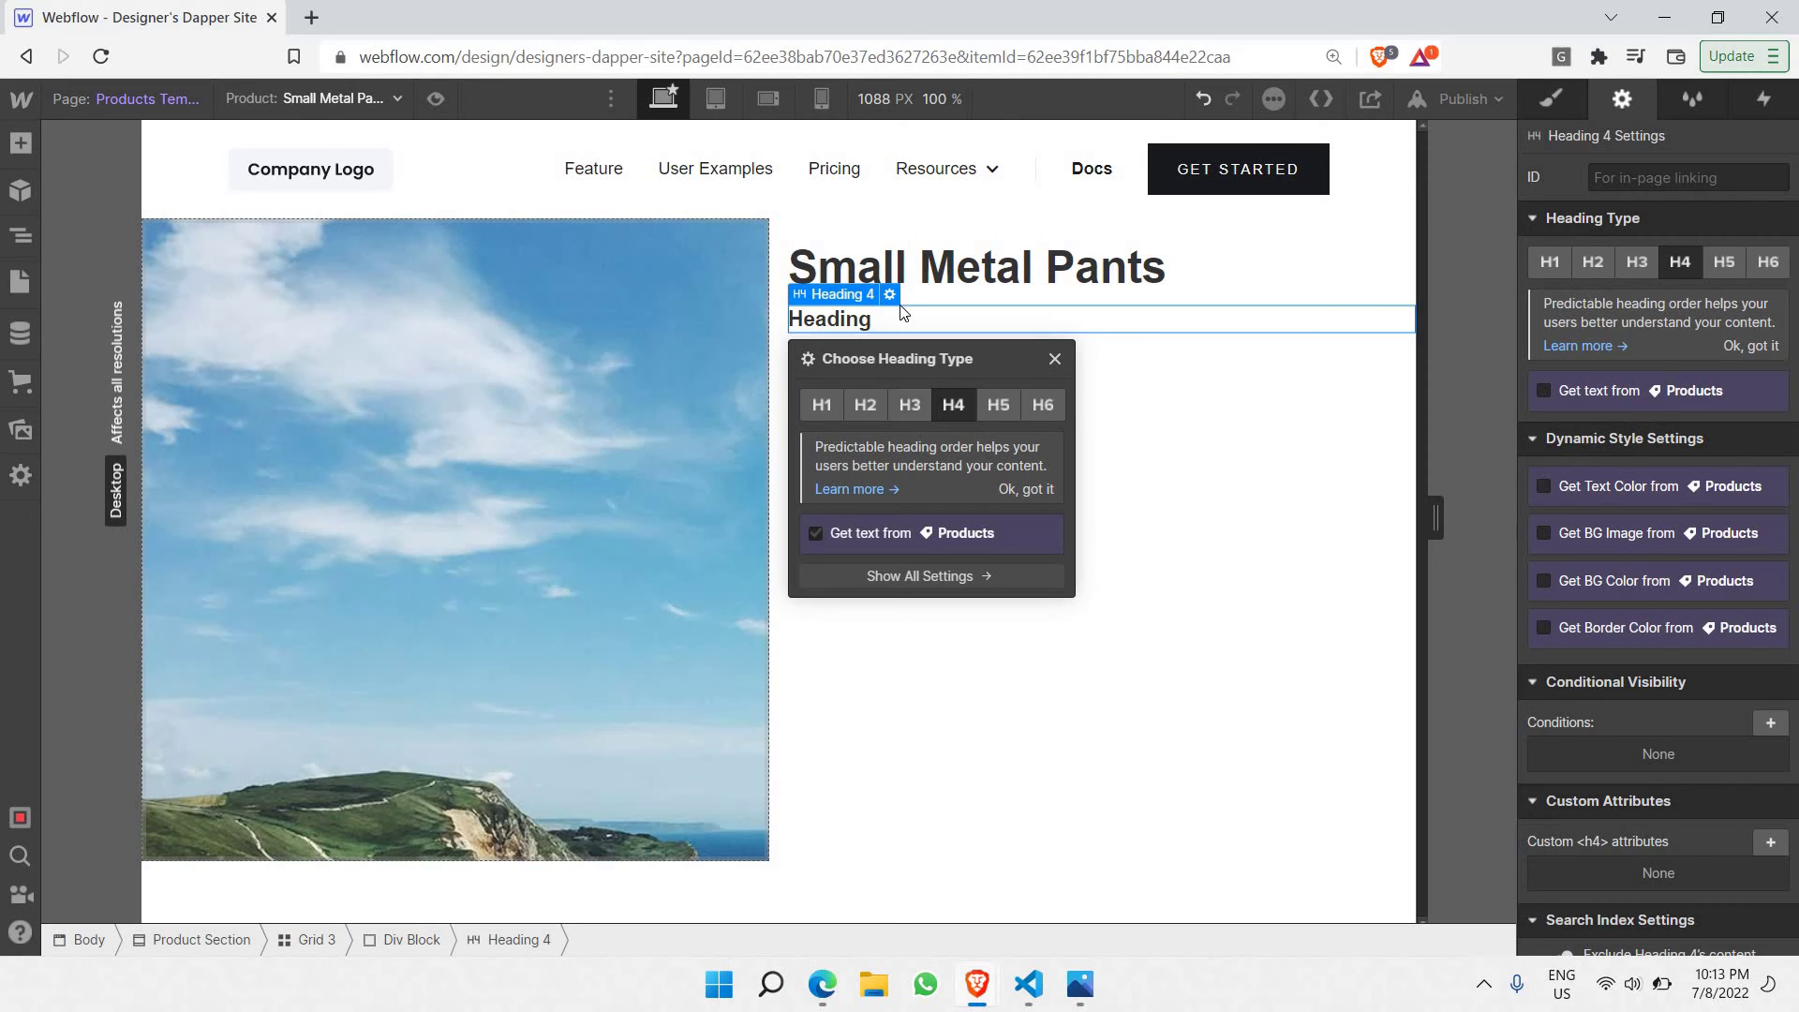
left_click(828, 534)
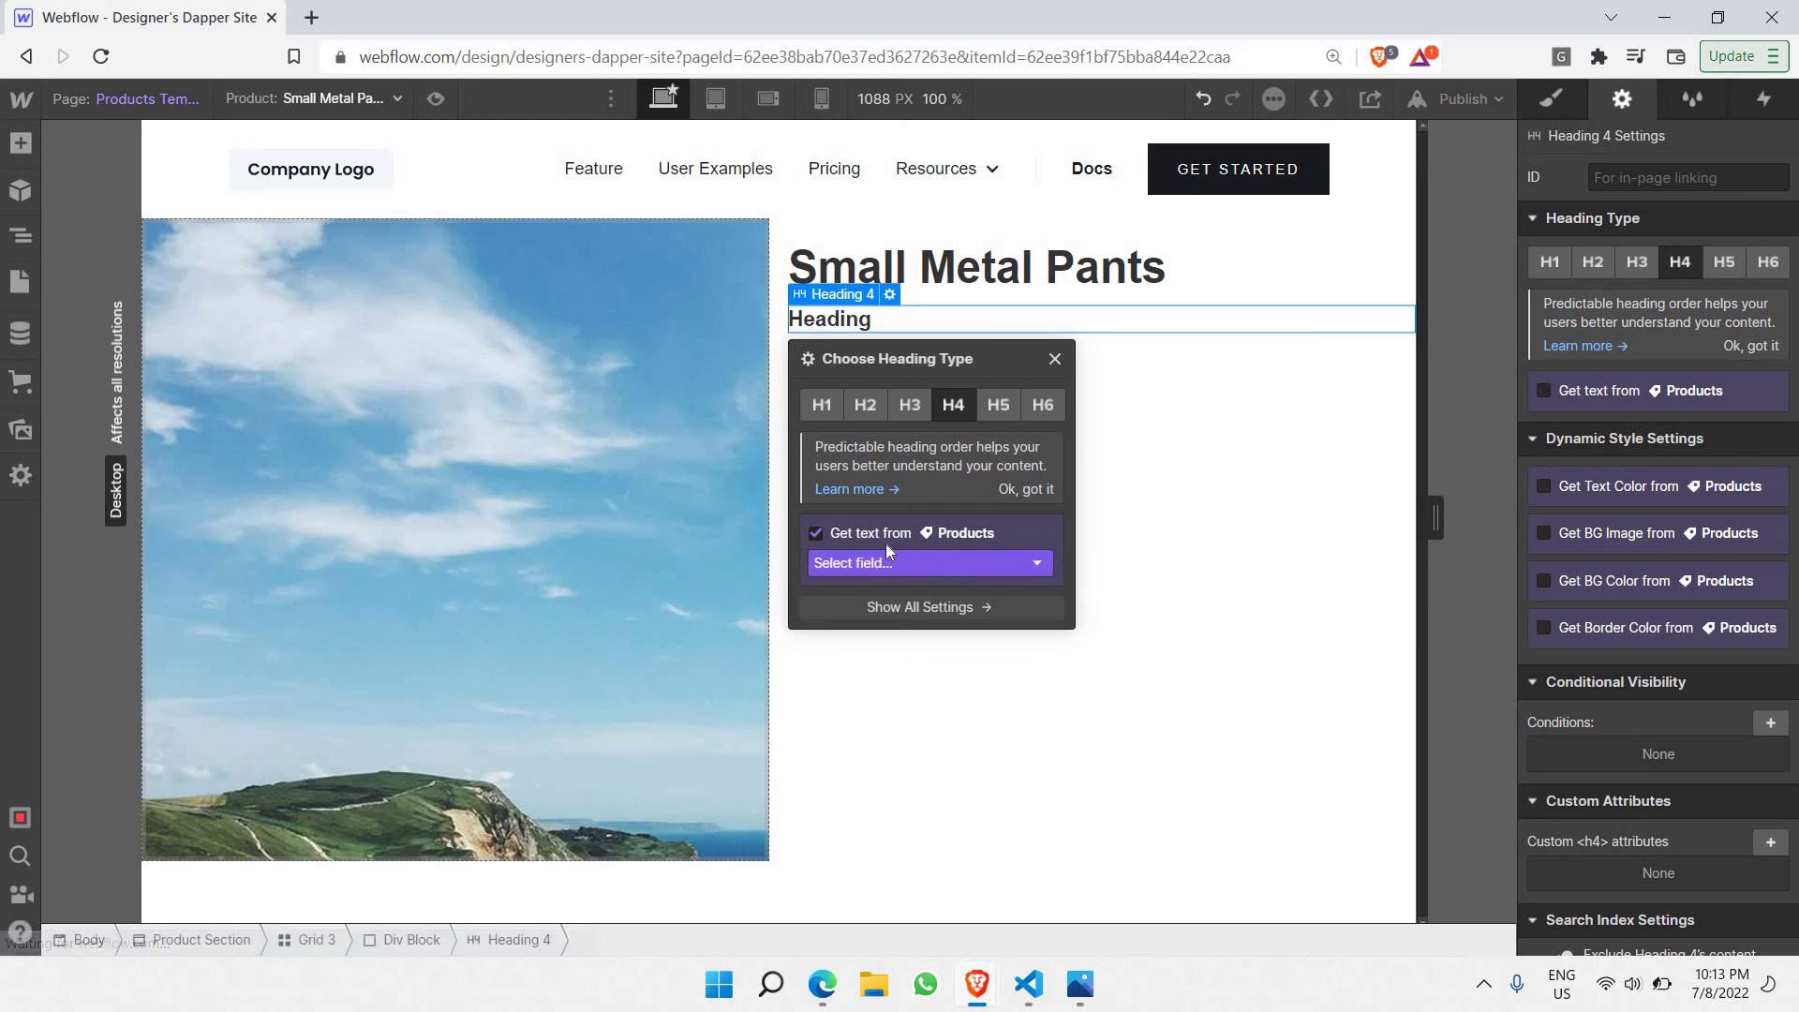
left_click(952, 563)
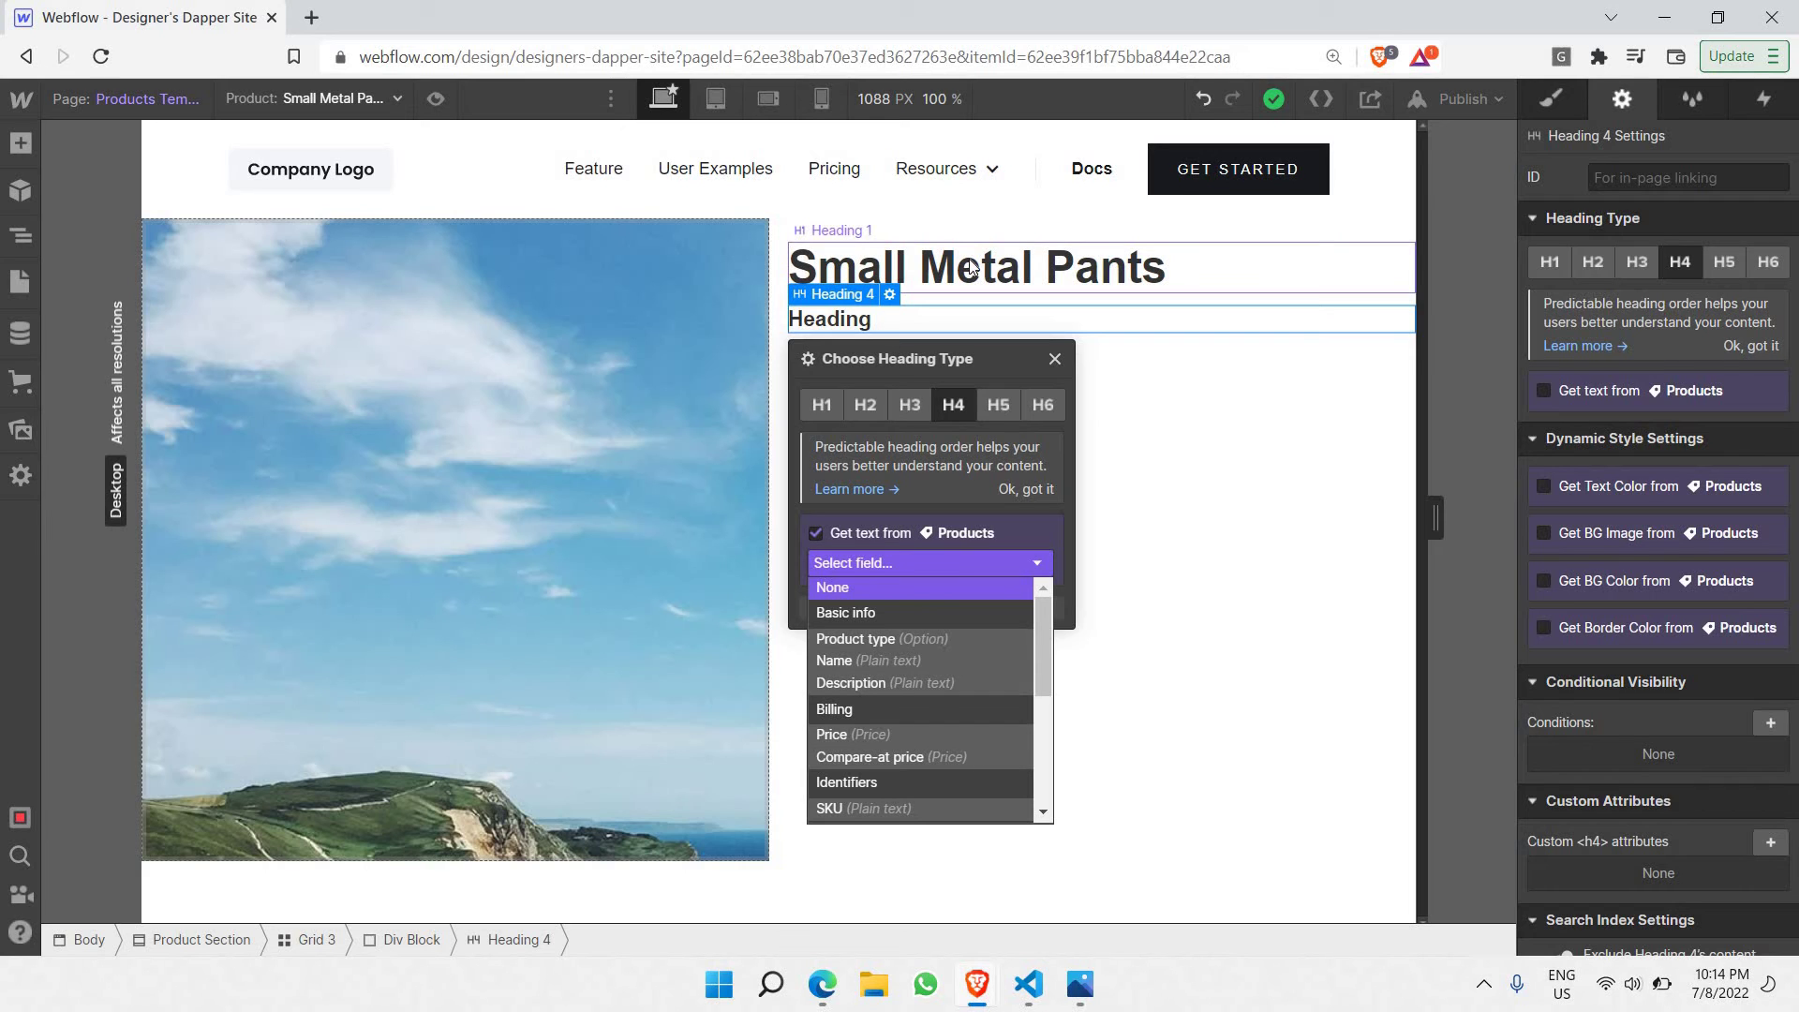
left_click(845, 734)
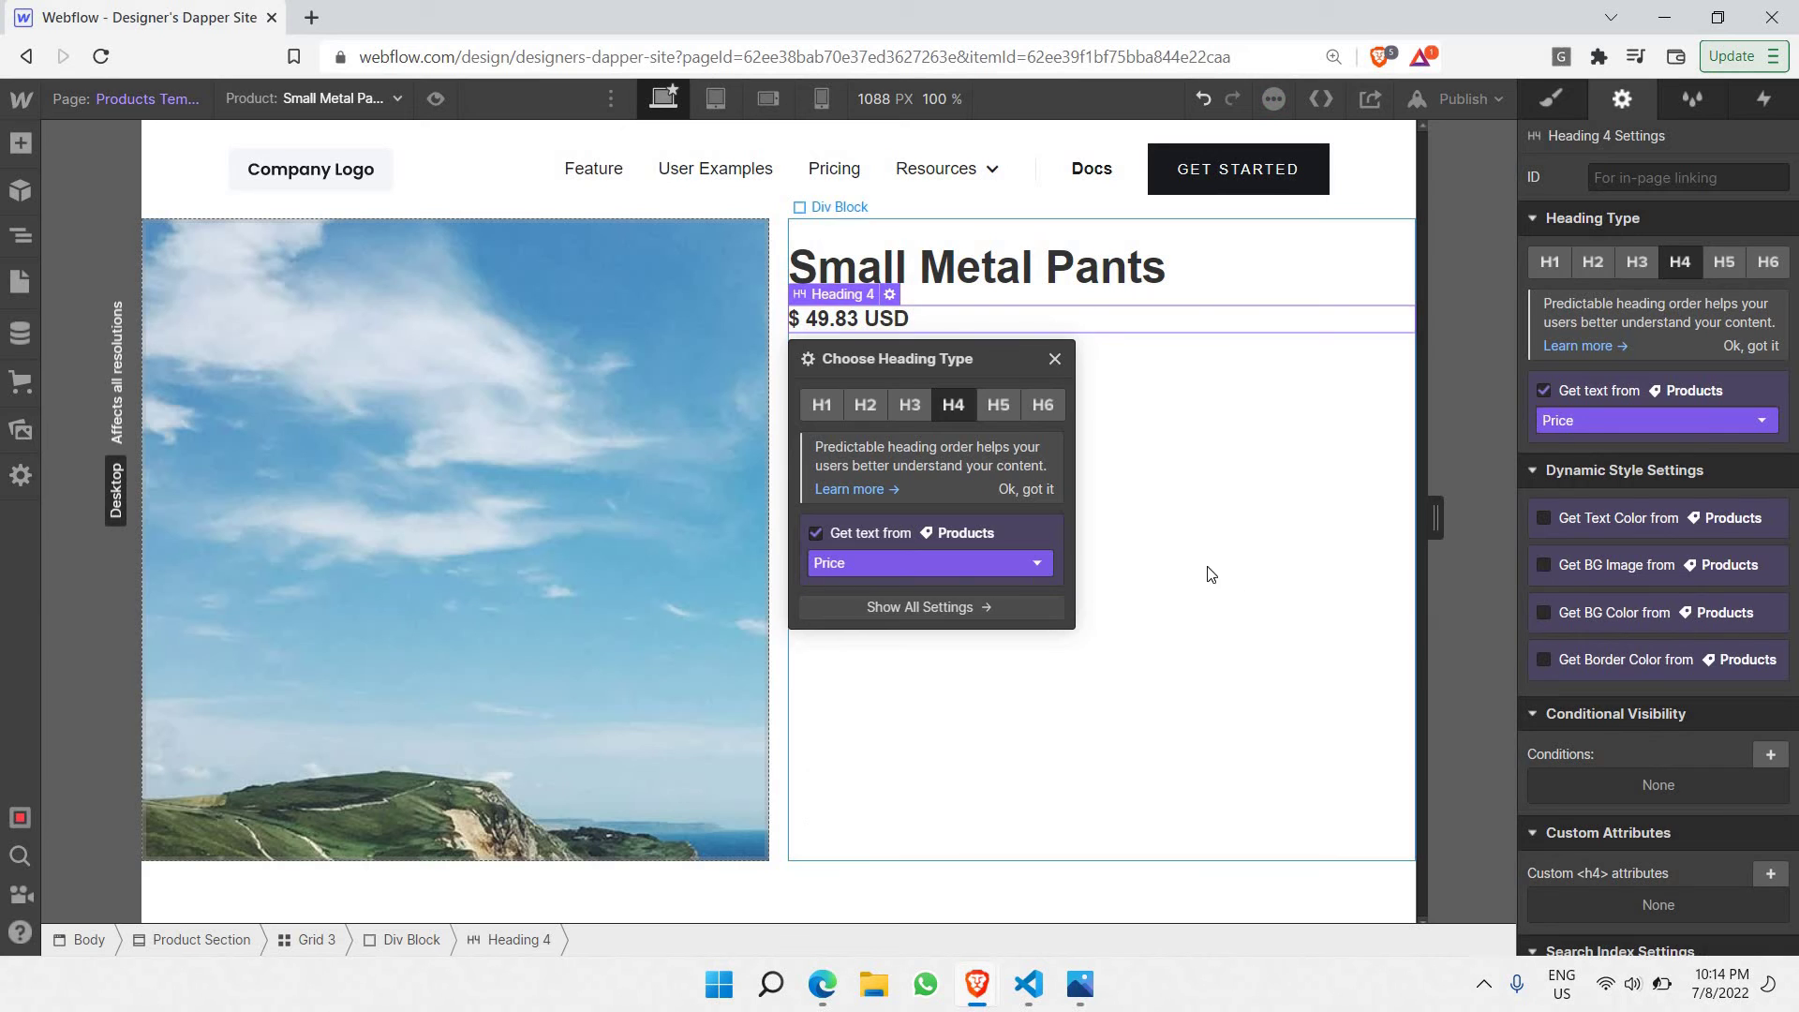
left_click(1212, 575)
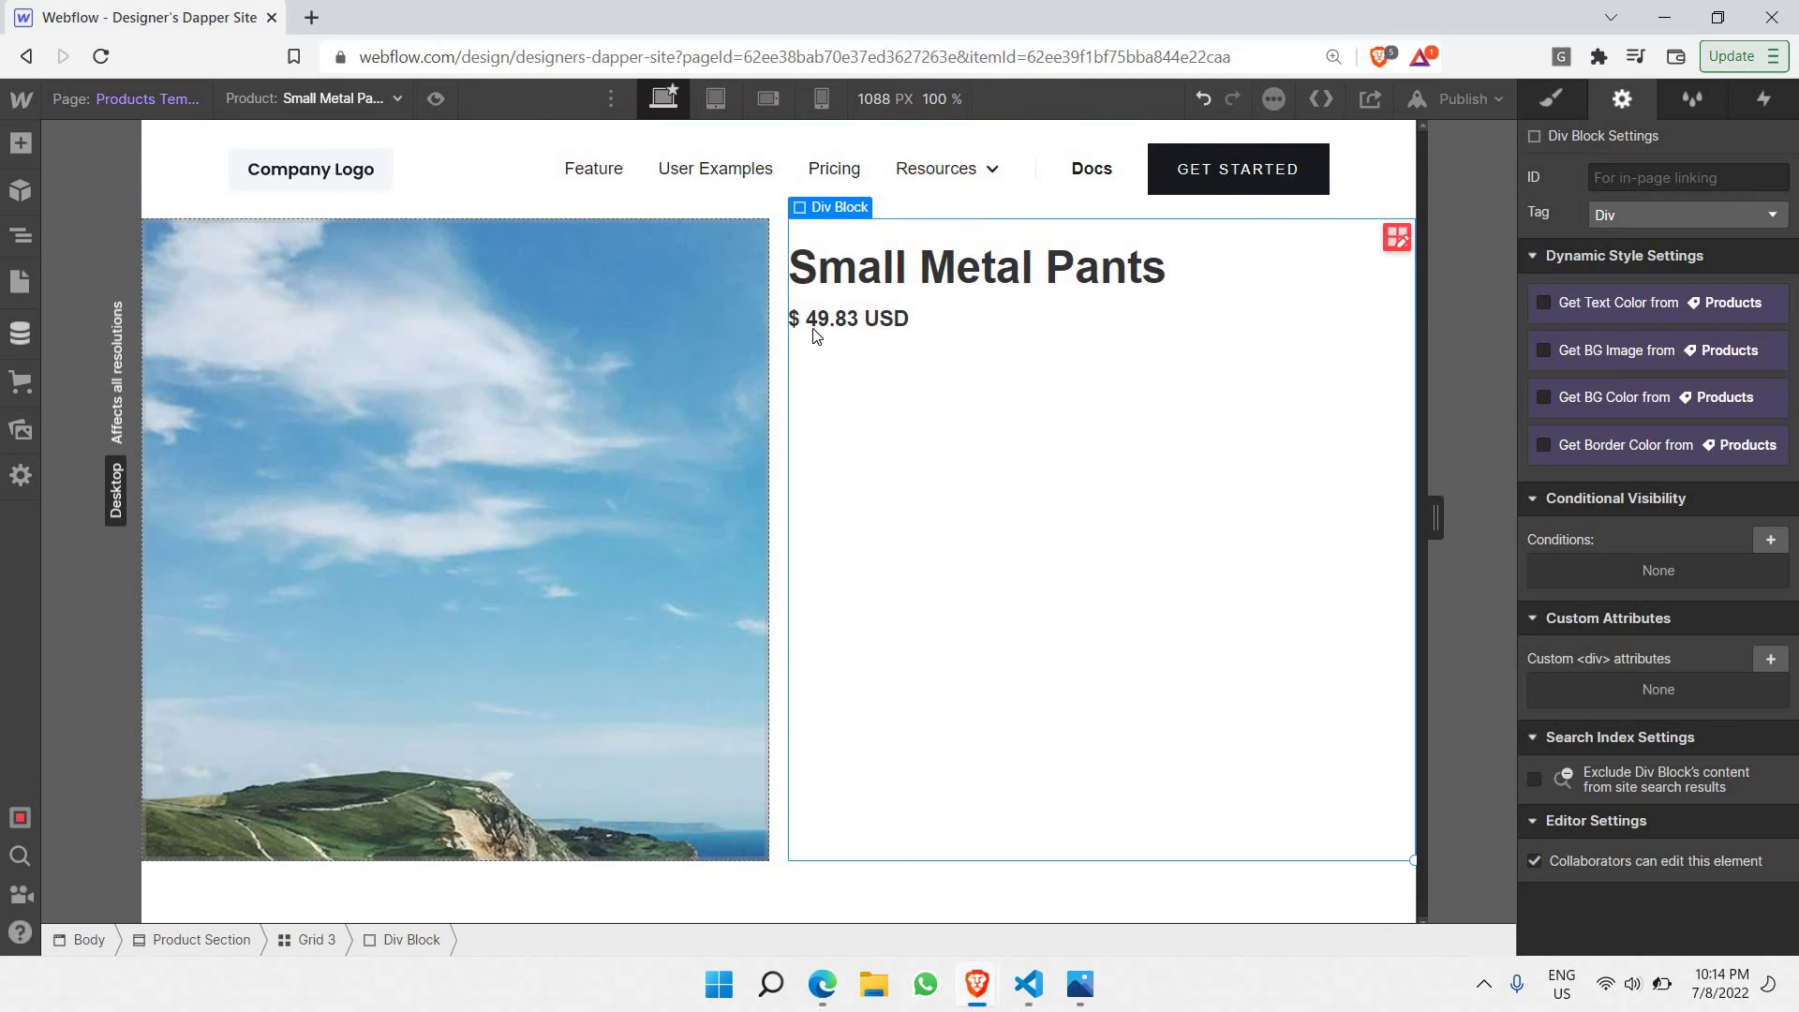
Step: Check the price of Small Metal Pants in the store's product list against the H4 heading
left_click(19, 385)
left_click(120, 258)
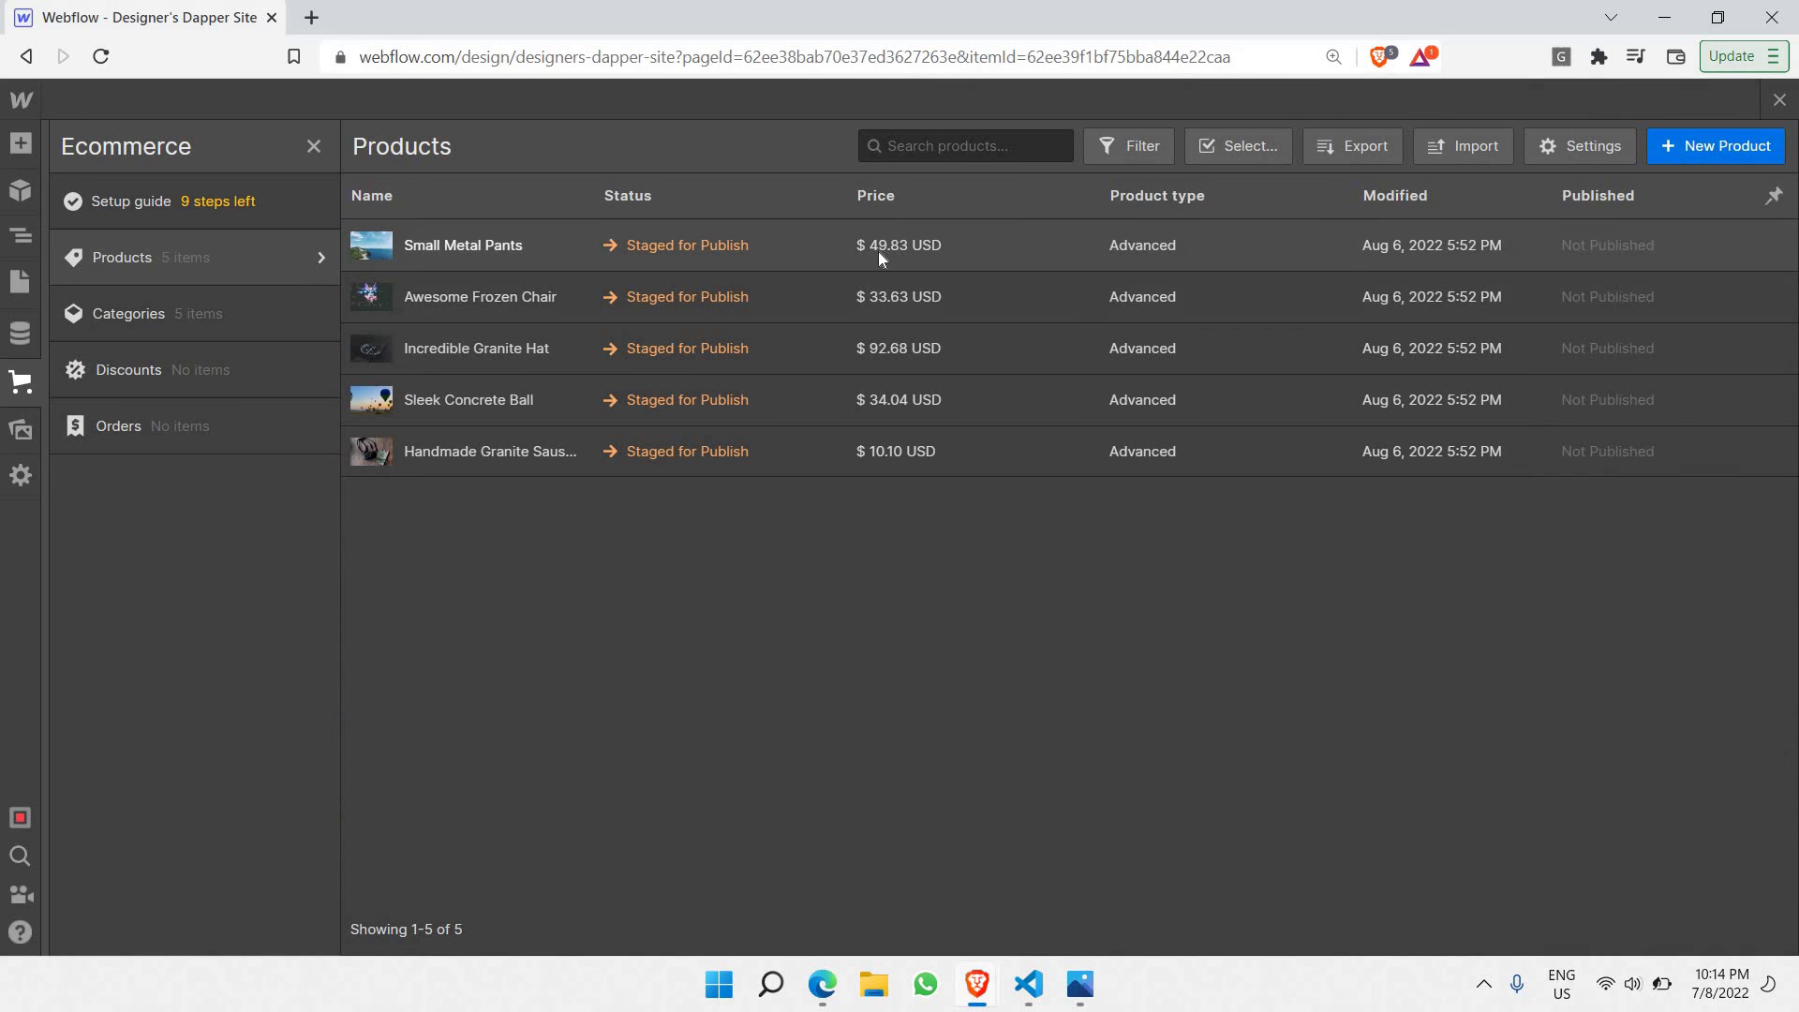
left_click(1780, 100)
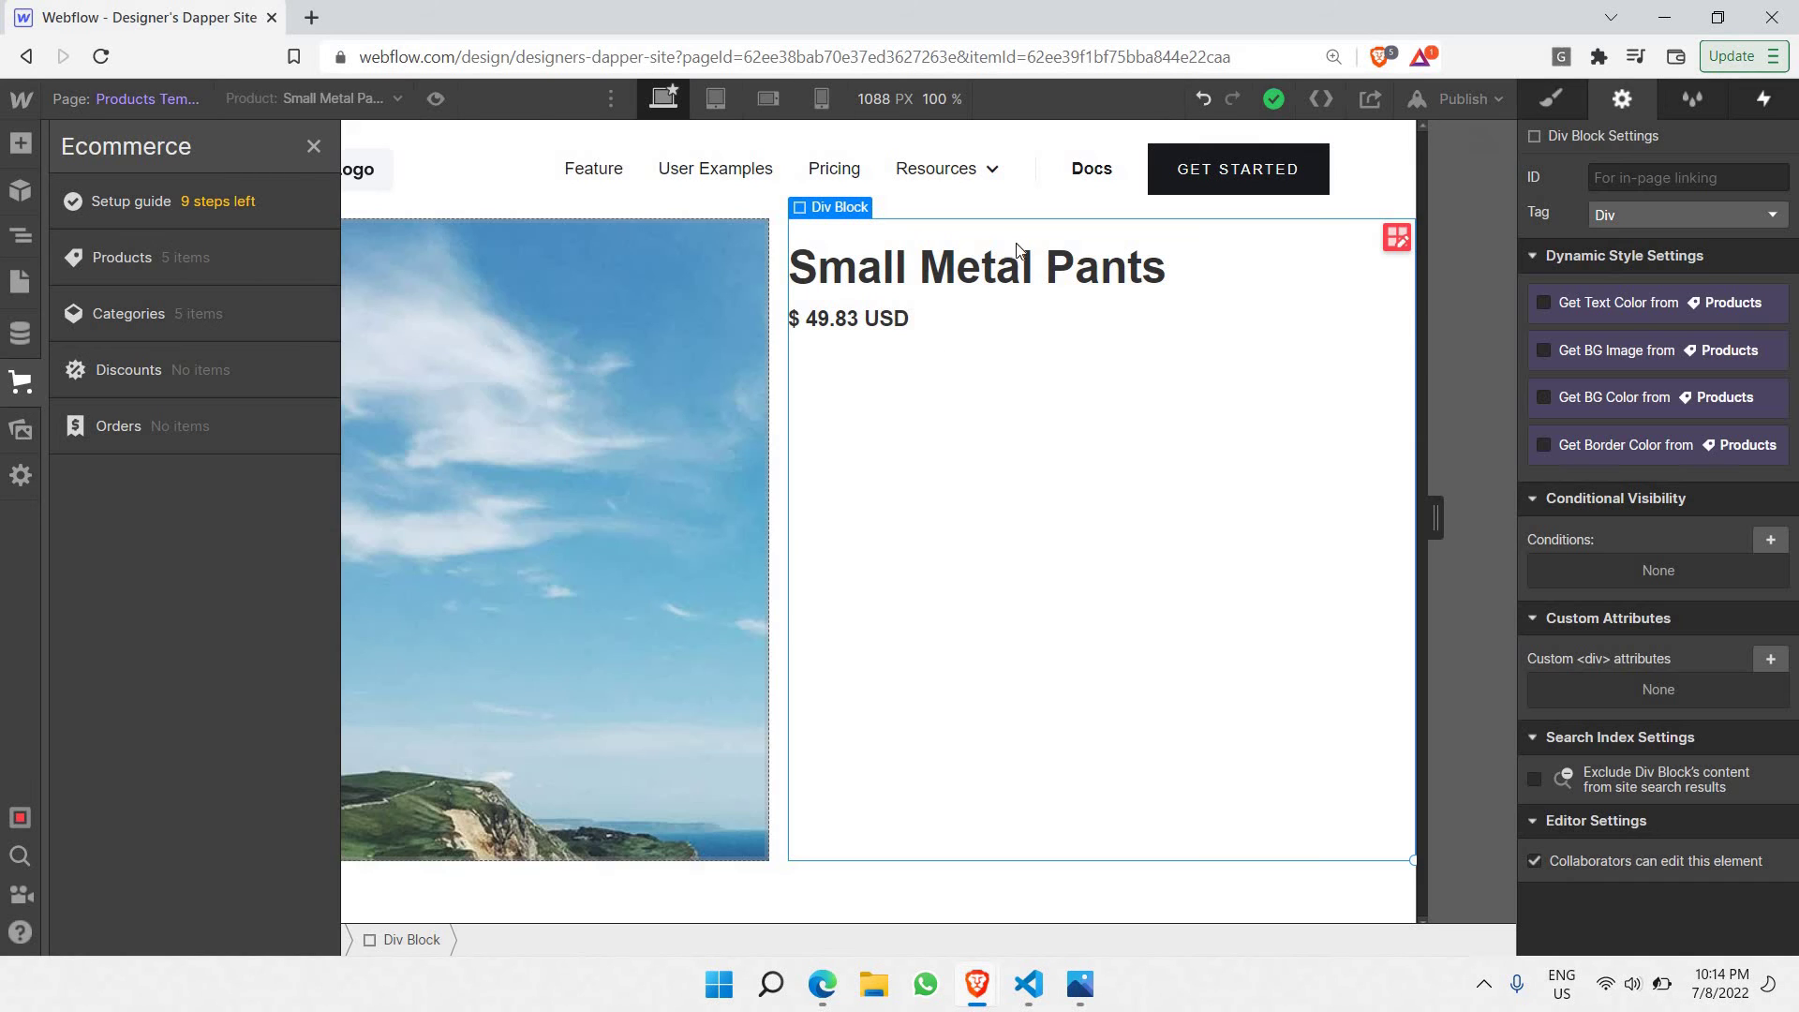
left_click(944, 525)
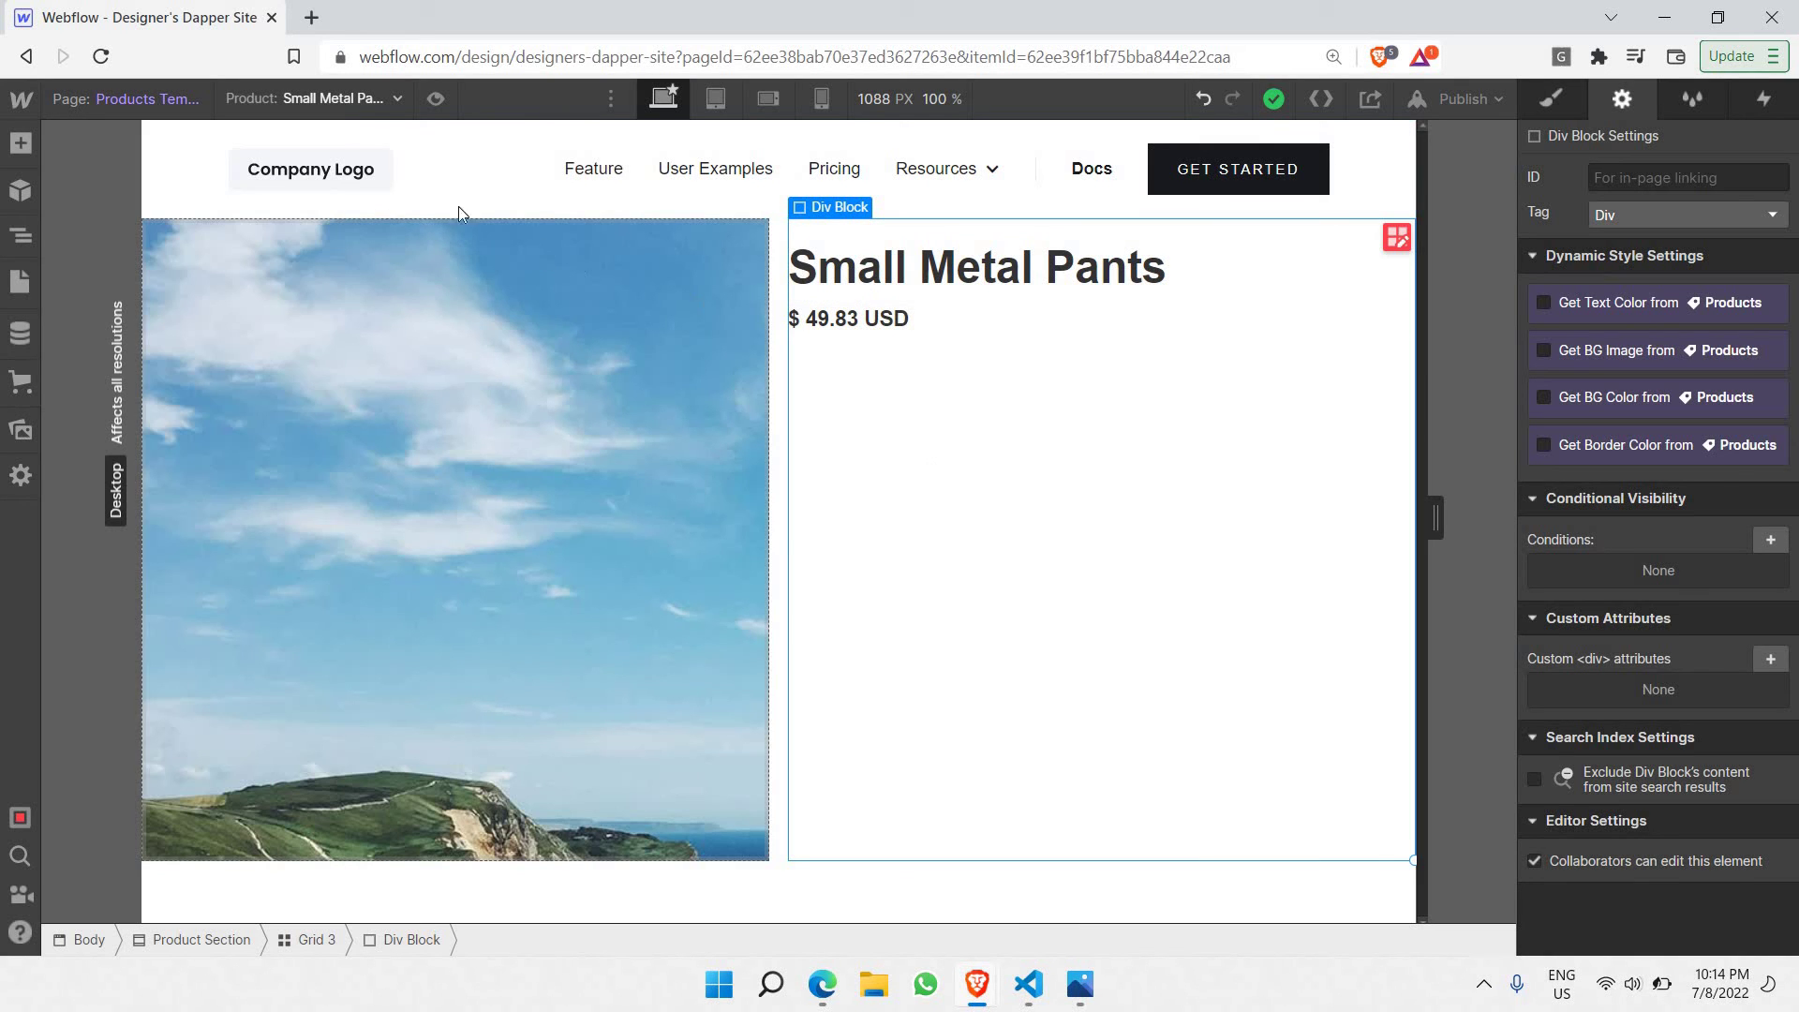
Step: Preview the dynamic name and price with the Sleek Concrete Ball product and switch back to Small Metal Pants
left_click(393, 111)
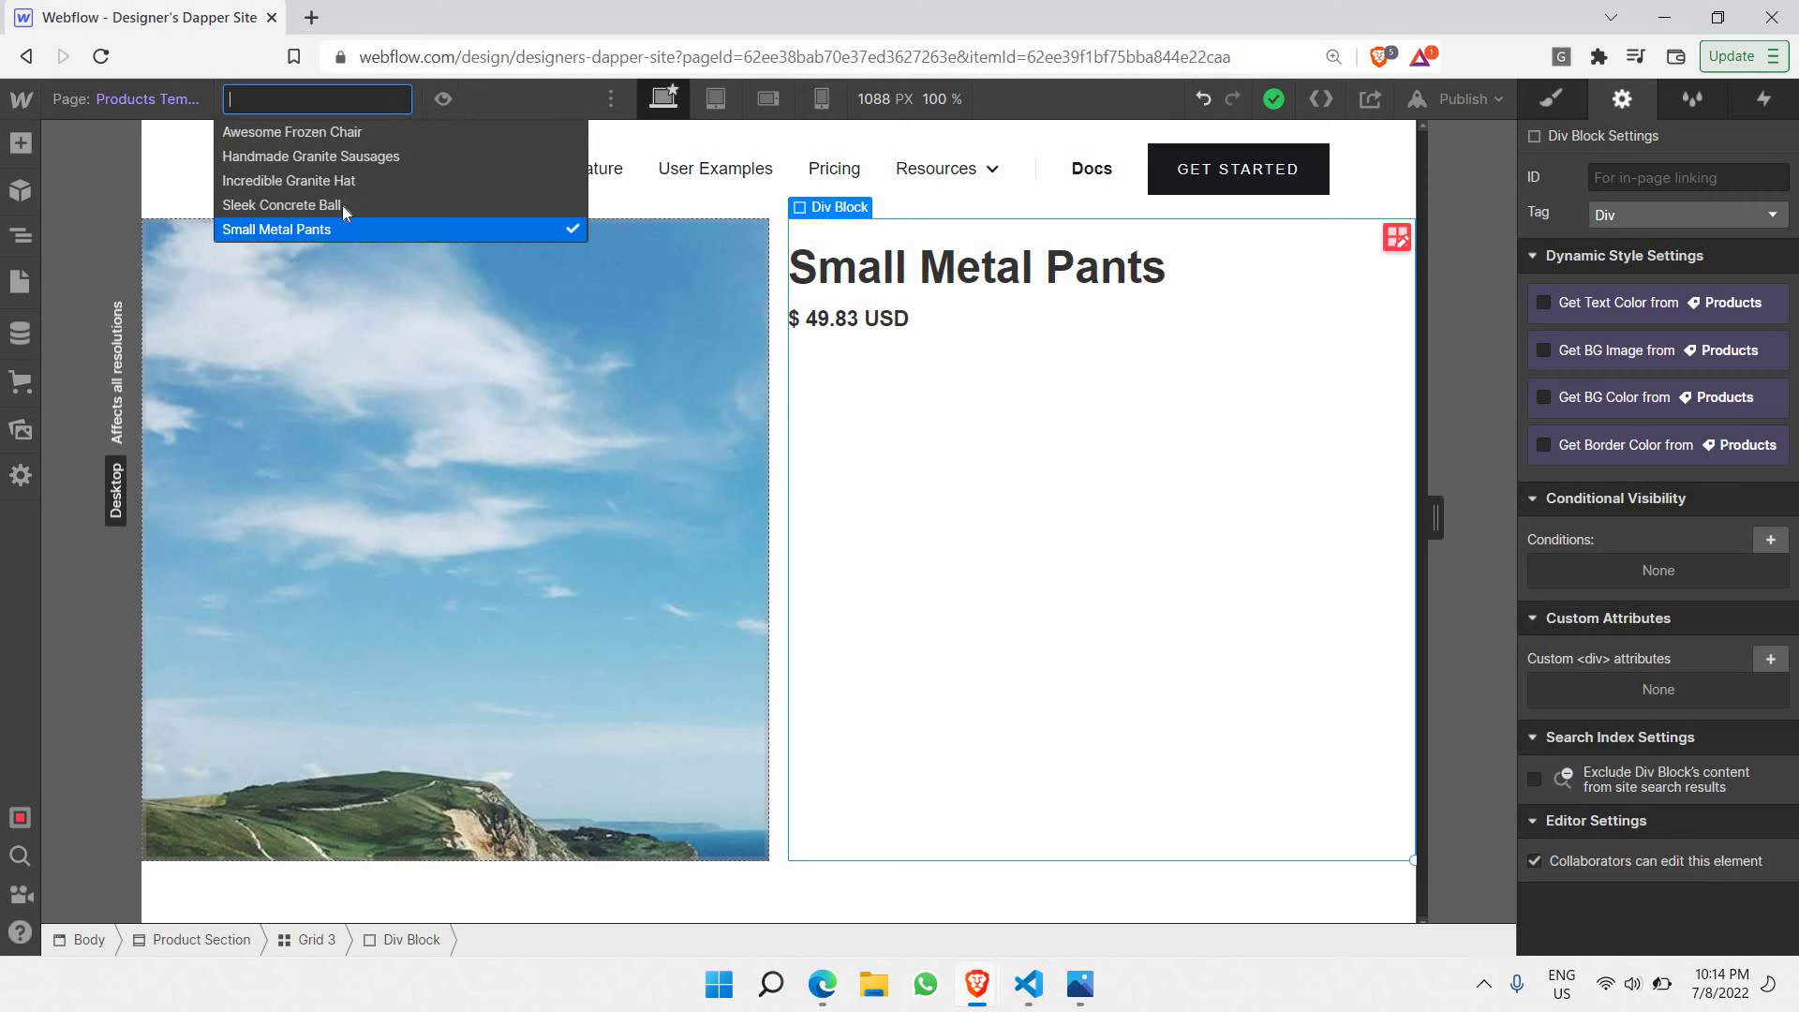
left_click(294, 212)
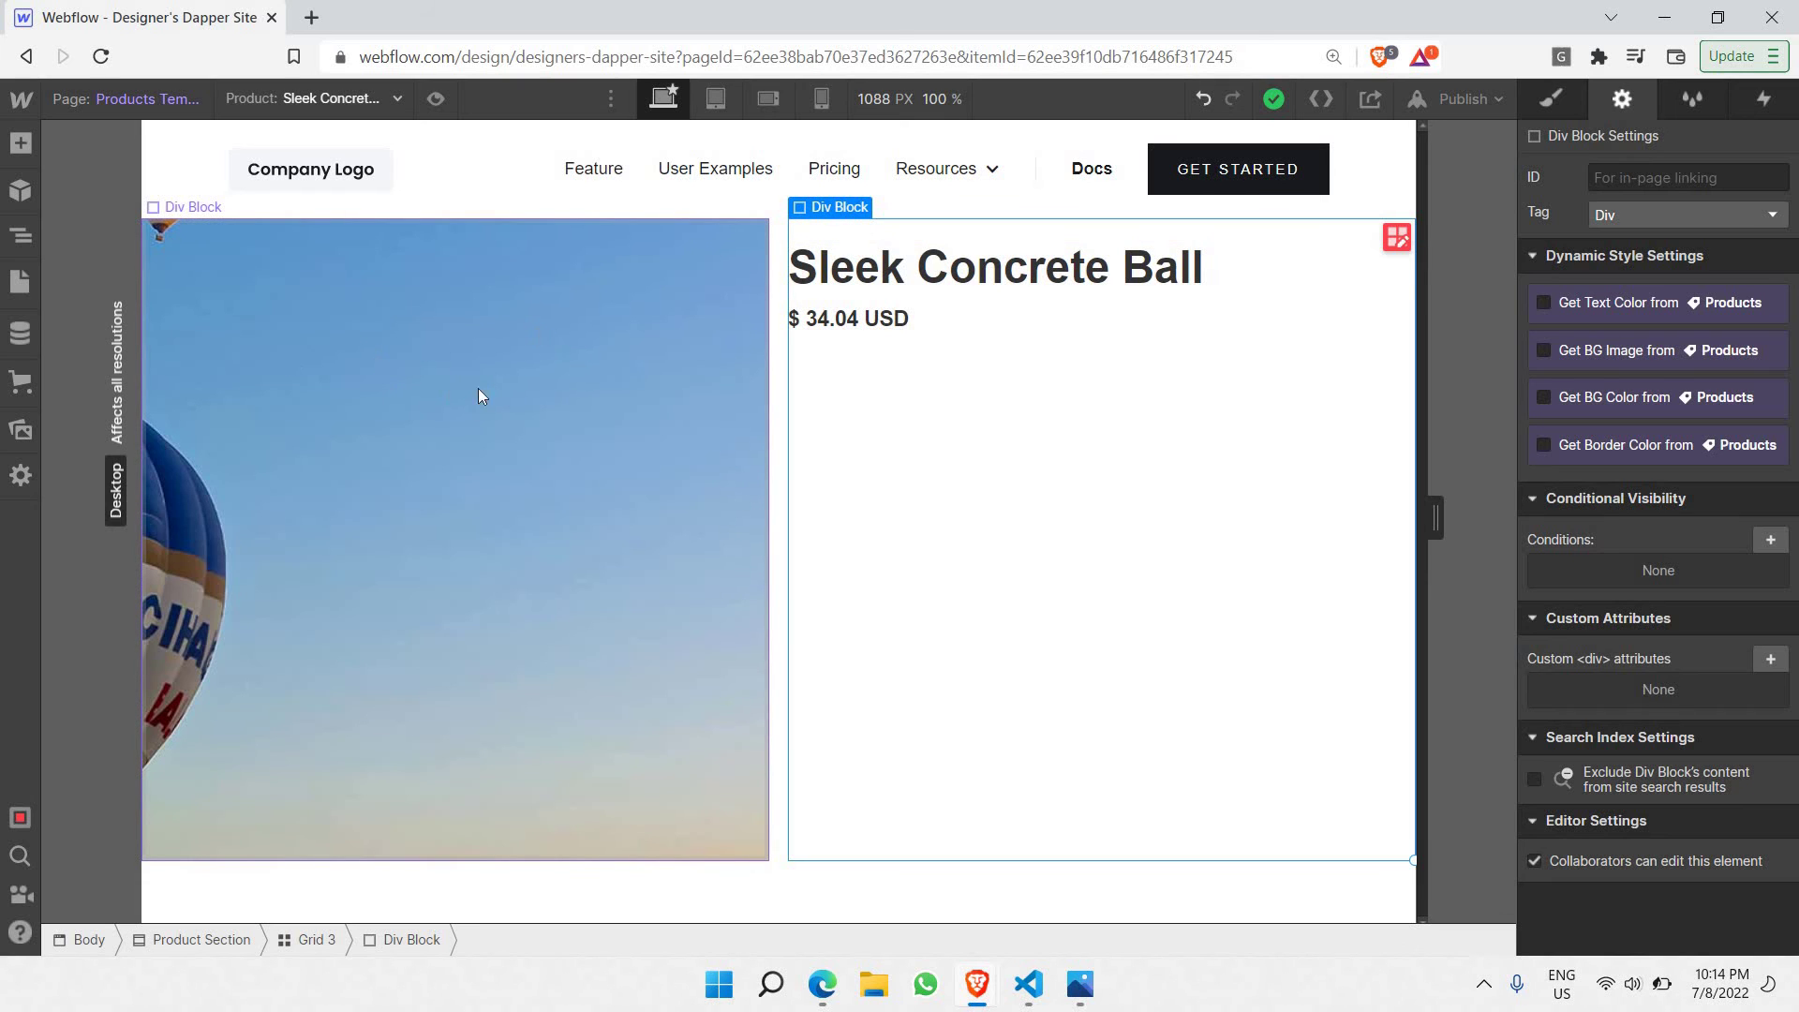
left_click(392, 94)
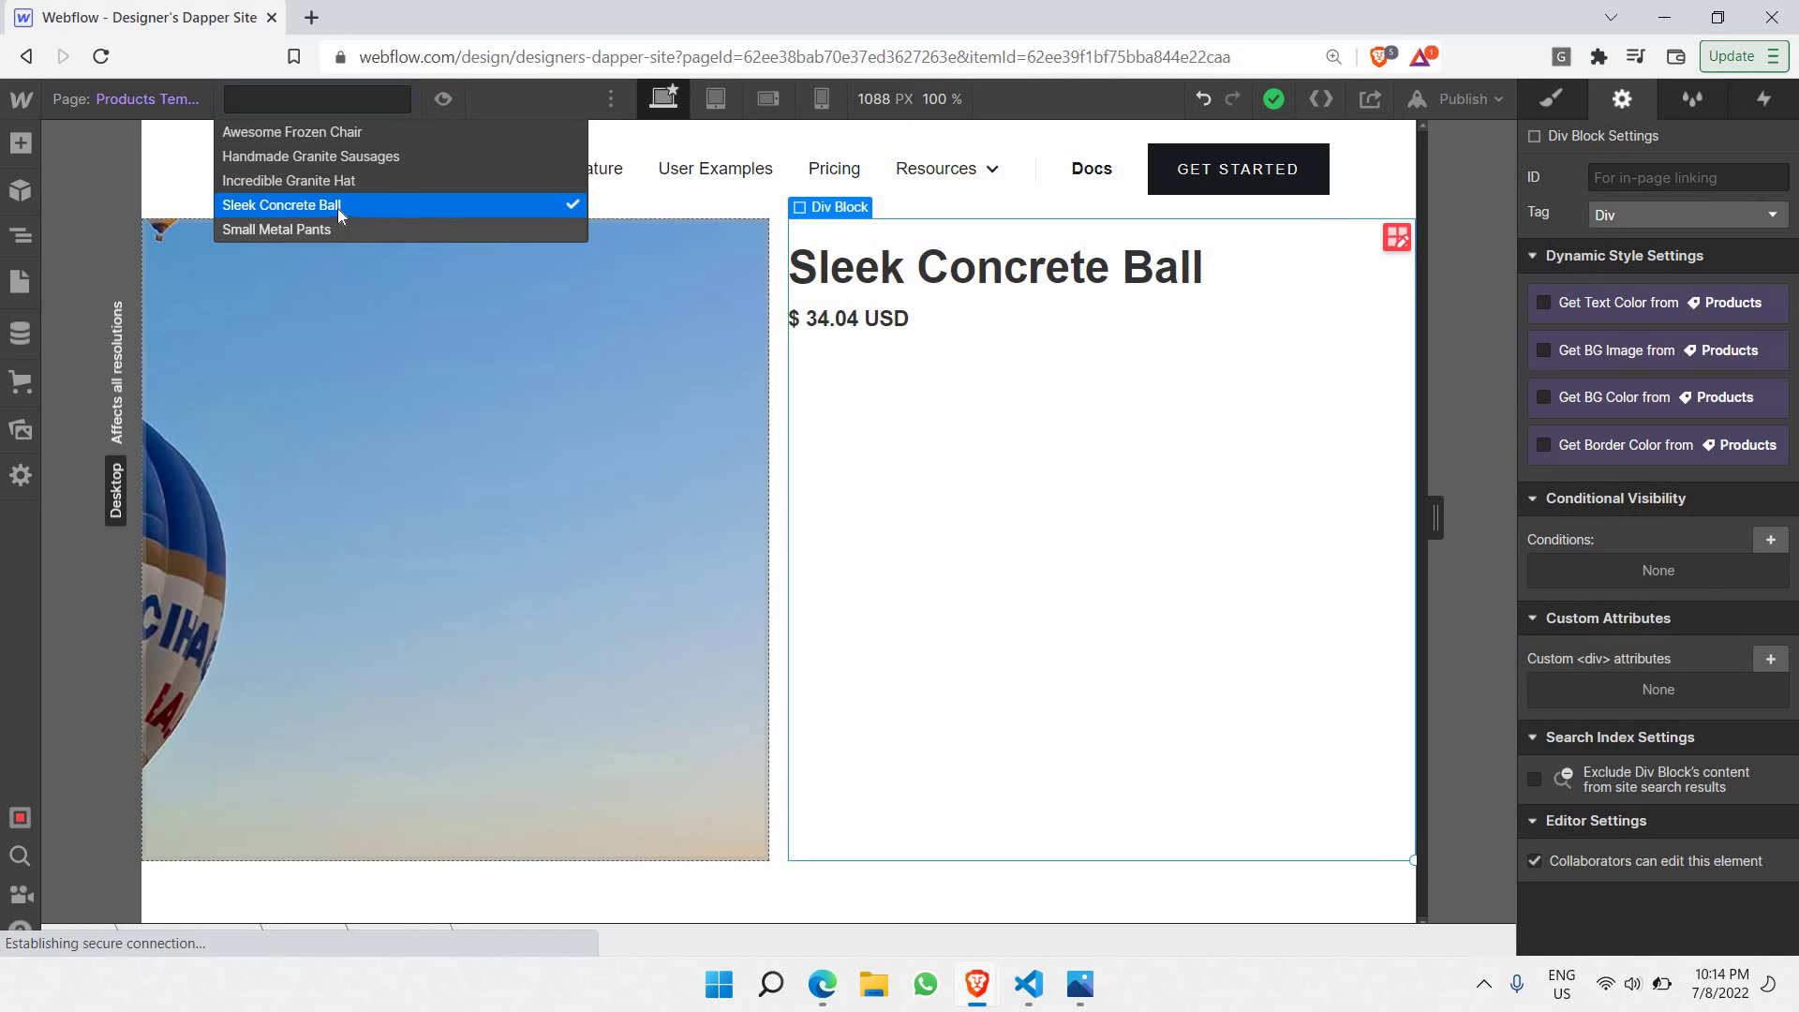
left_click(337, 229)
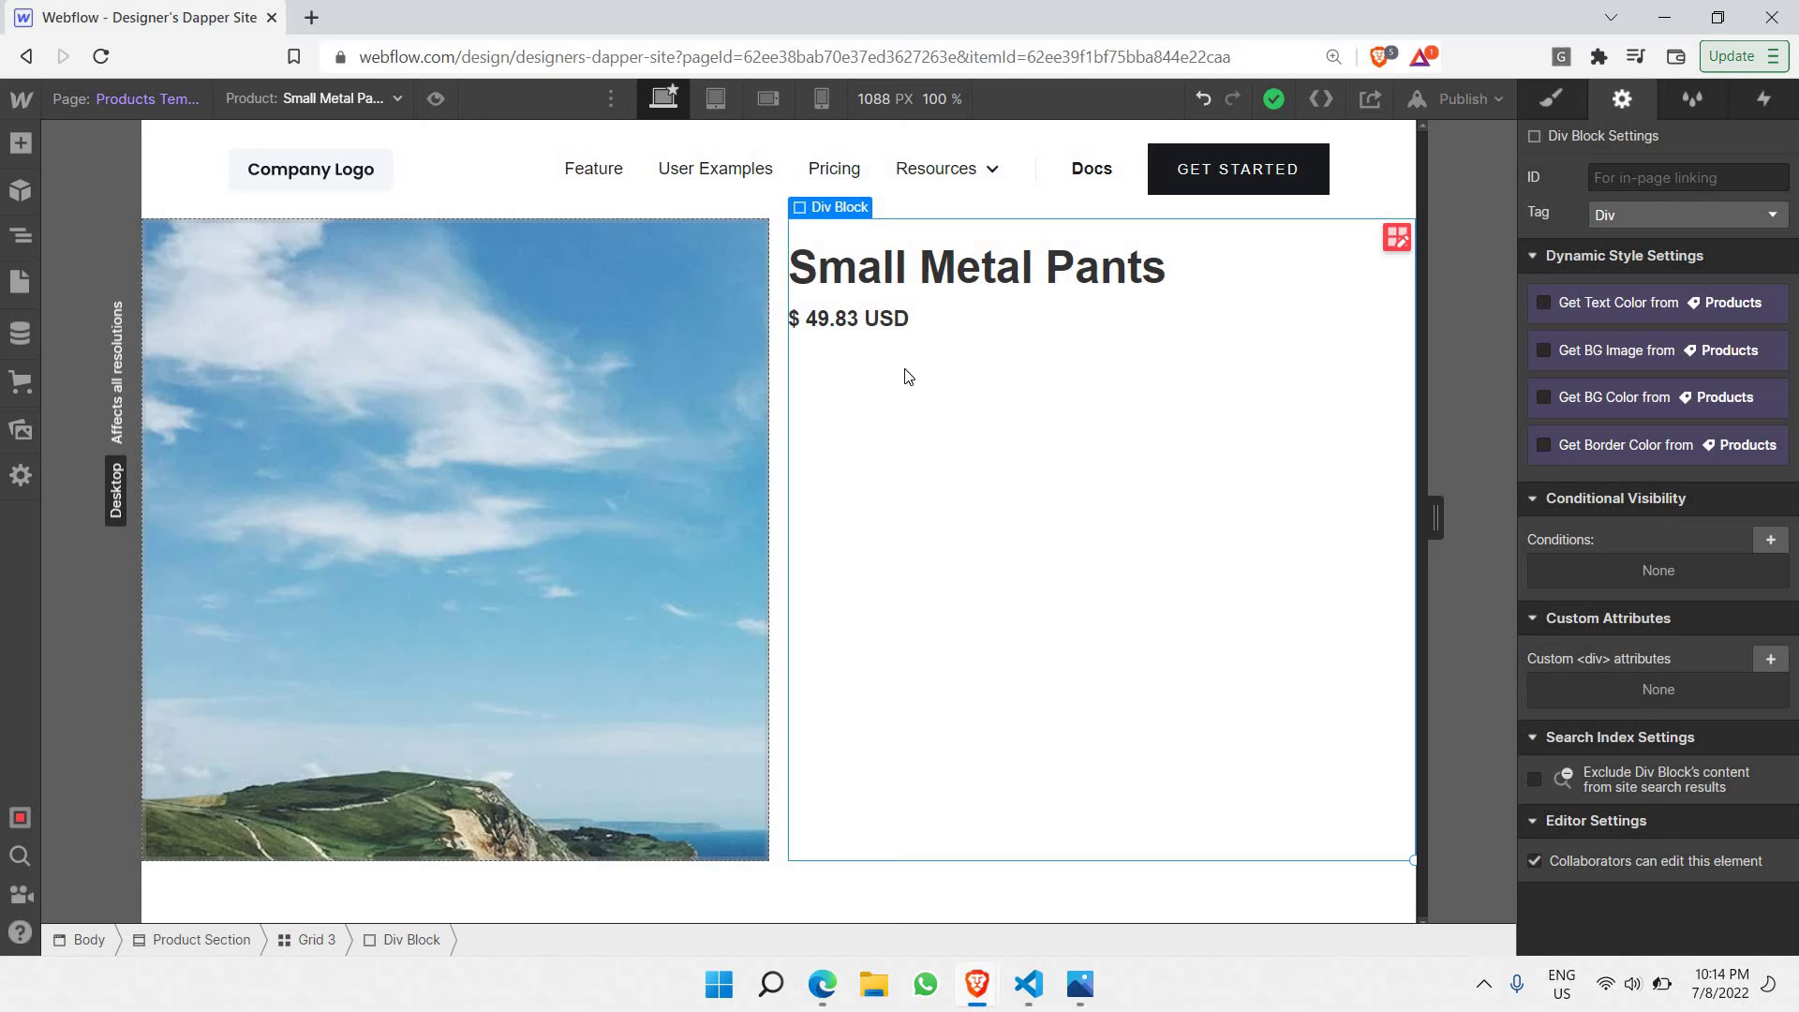
Step: Add an Add to Cart element to the product grid and close its settings, keeping quantity, add to cart and buy now shown
left_click(888, 324)
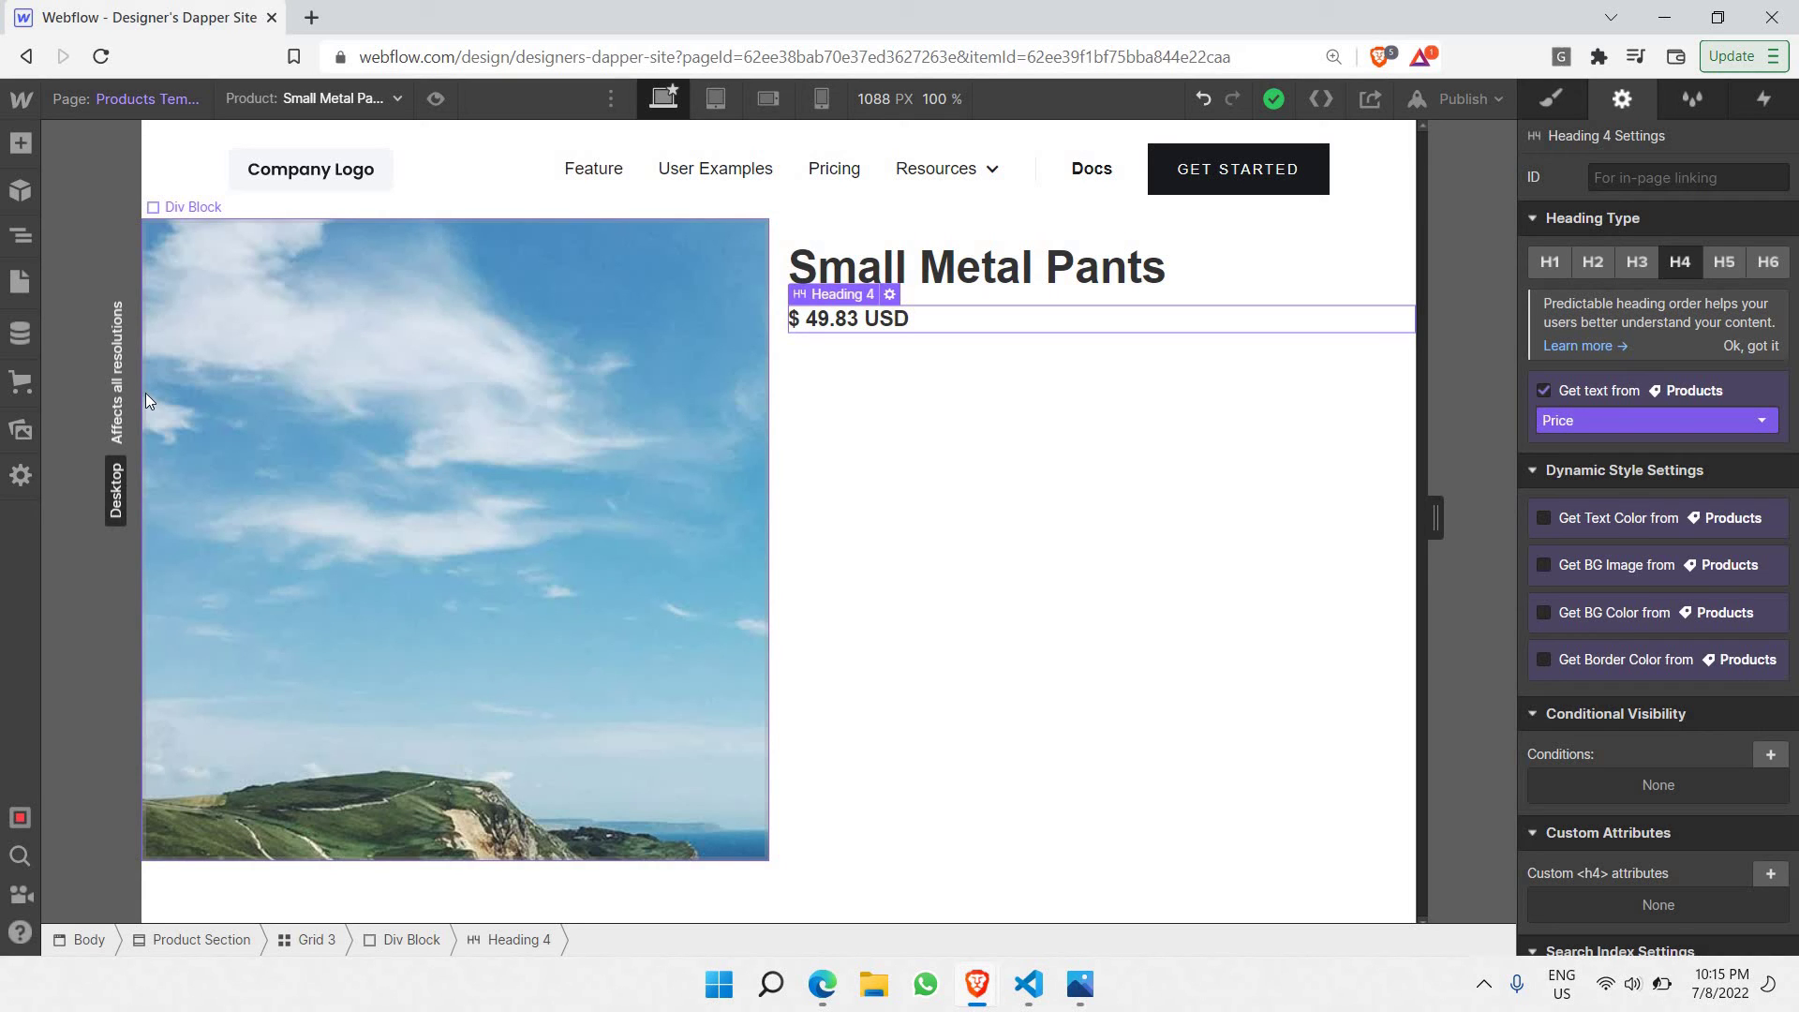
left_click(21, 143)
scroll(117, 332, "down", 5)
scroll(118, 334, "down", 5)
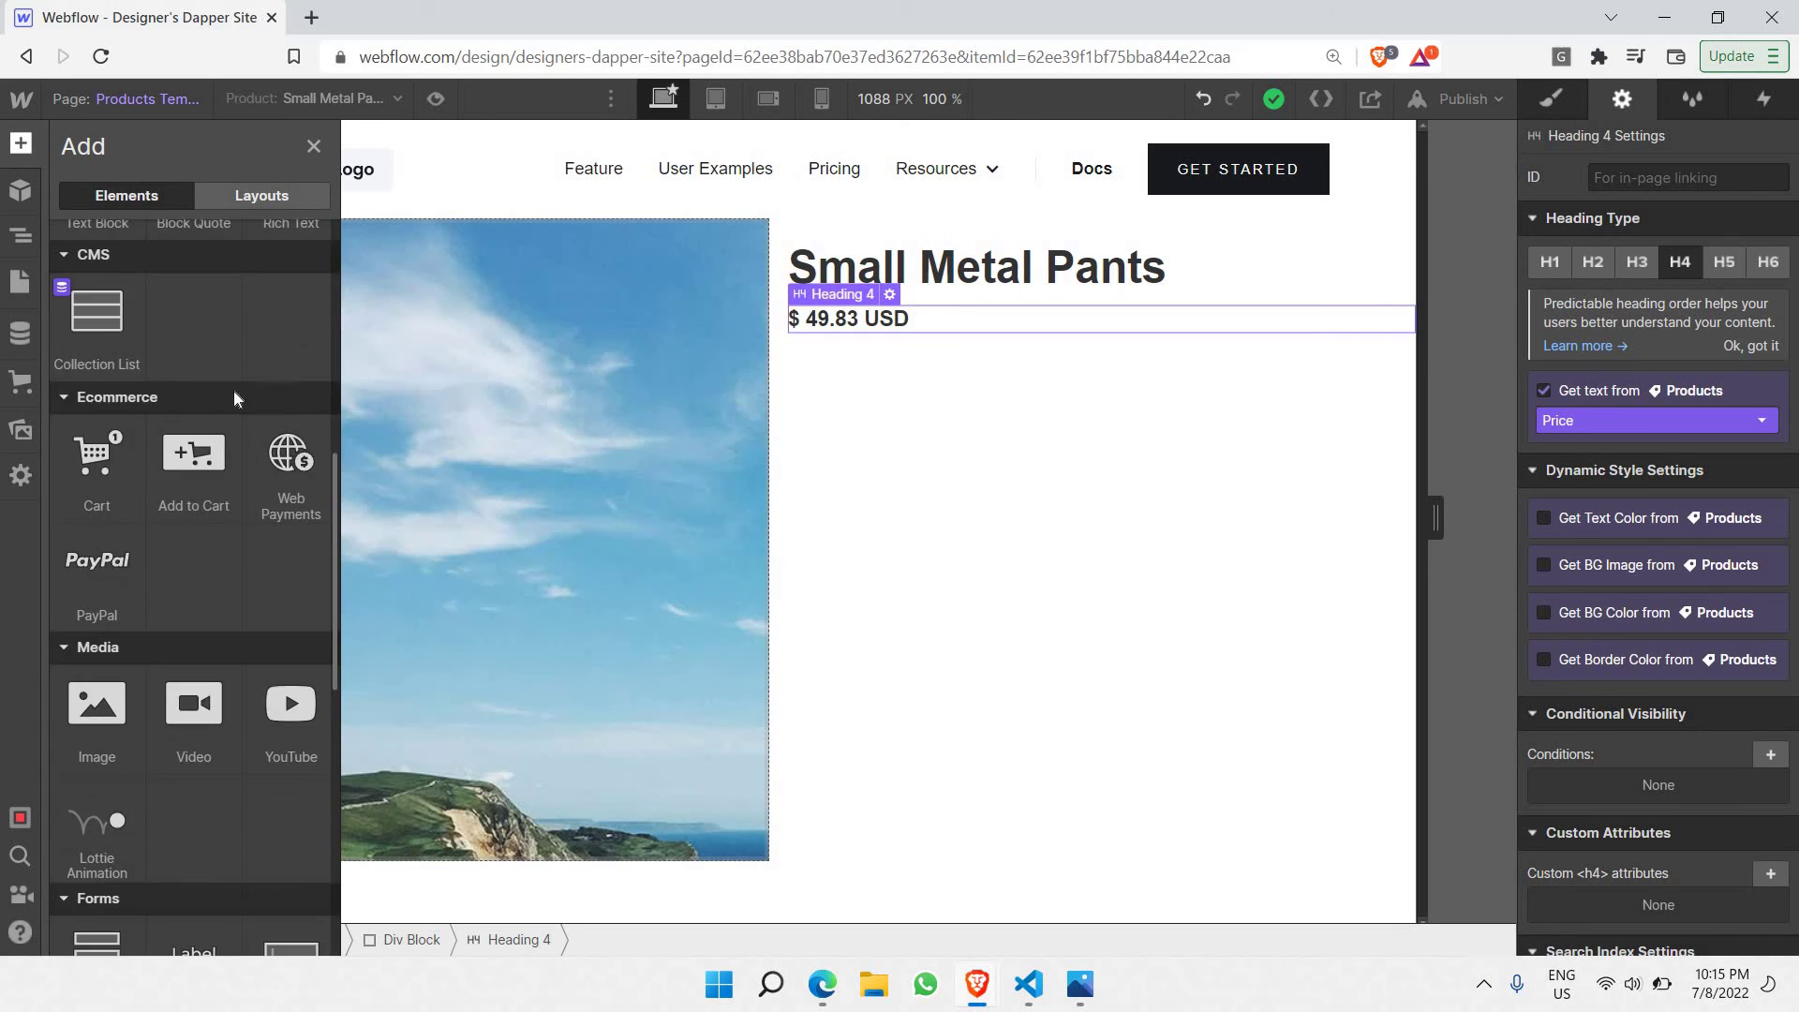
scroll(188, 370, "up", 2)
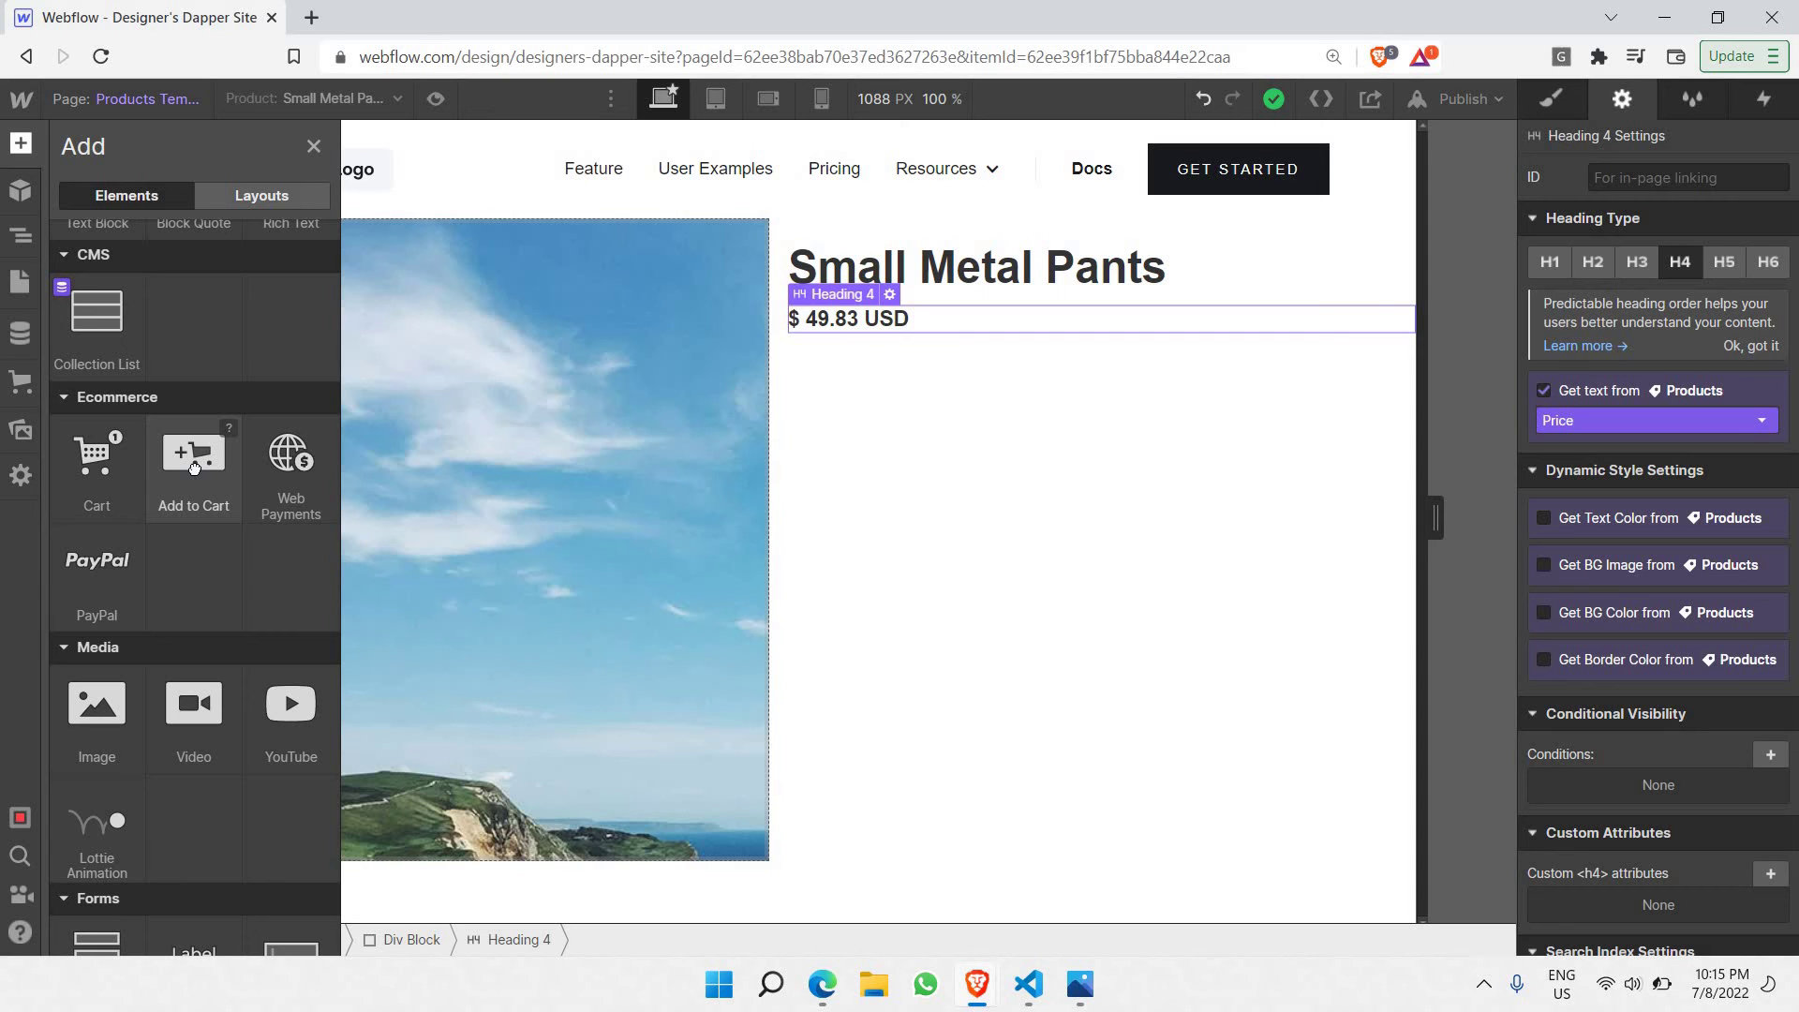
left_click_drag(194, 469, 236, 815)
left_click_drag(448, 493, 448, 493)
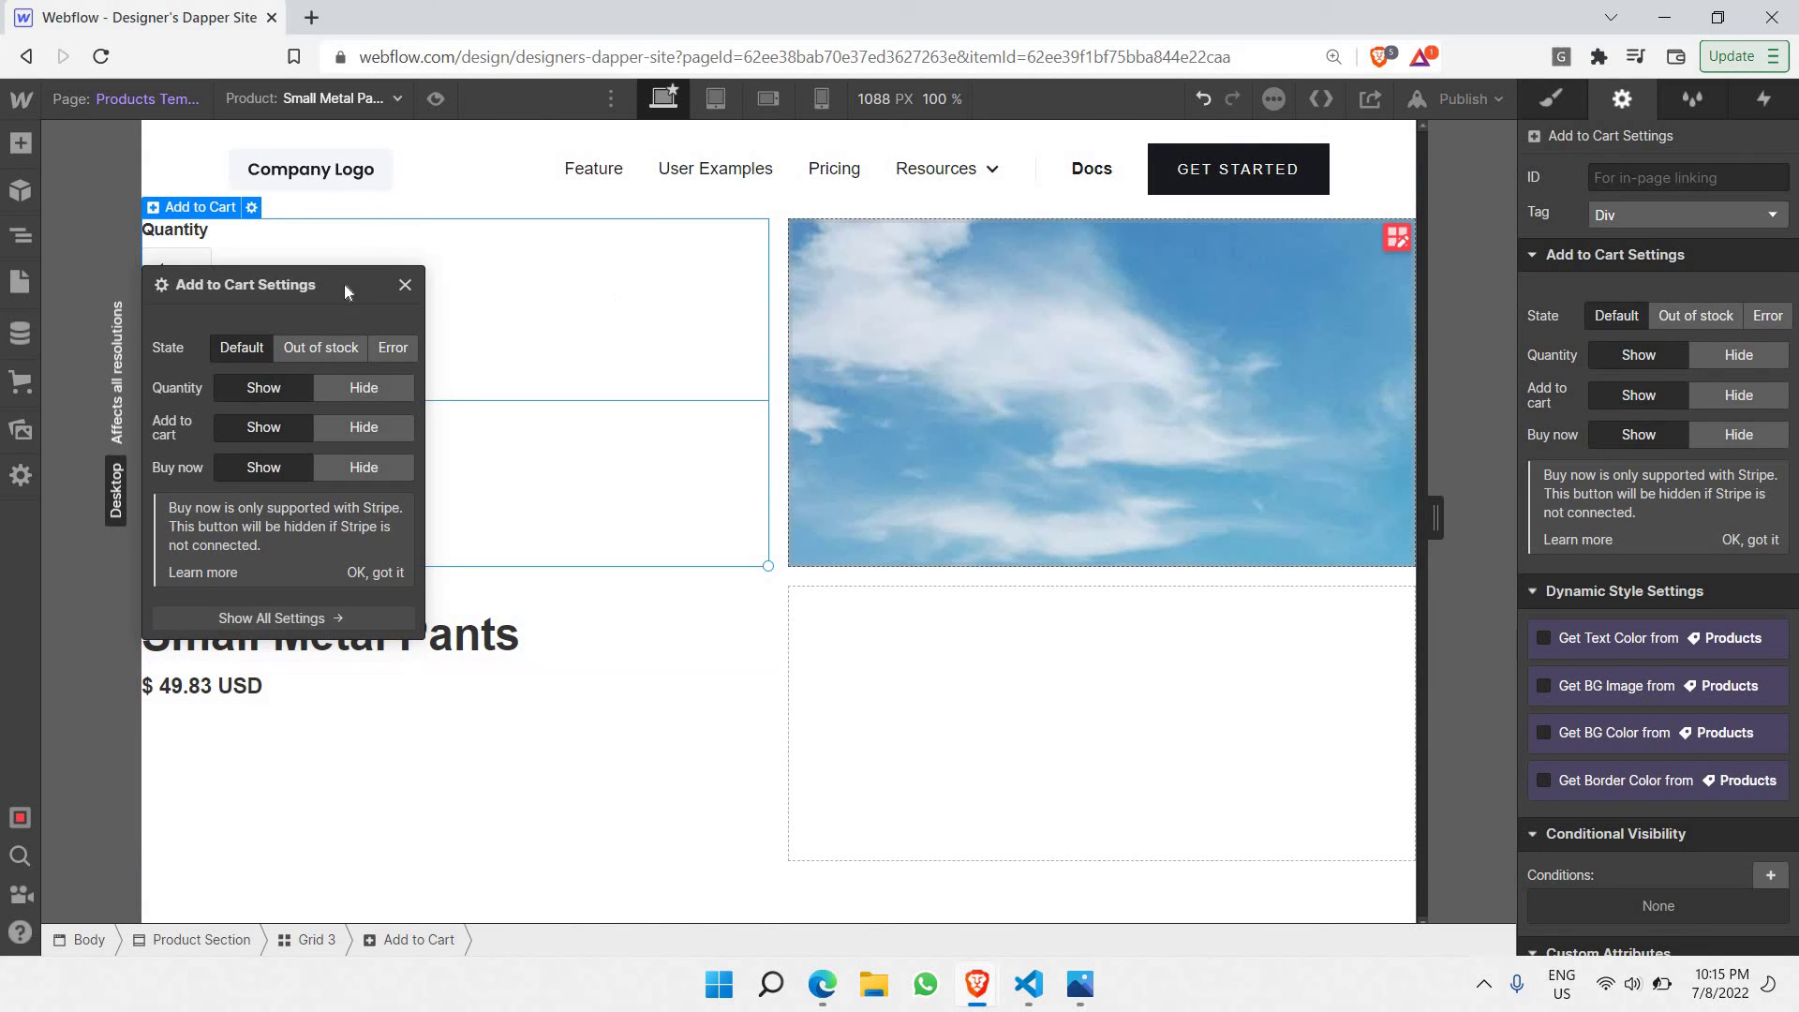
left_click(402, 284)
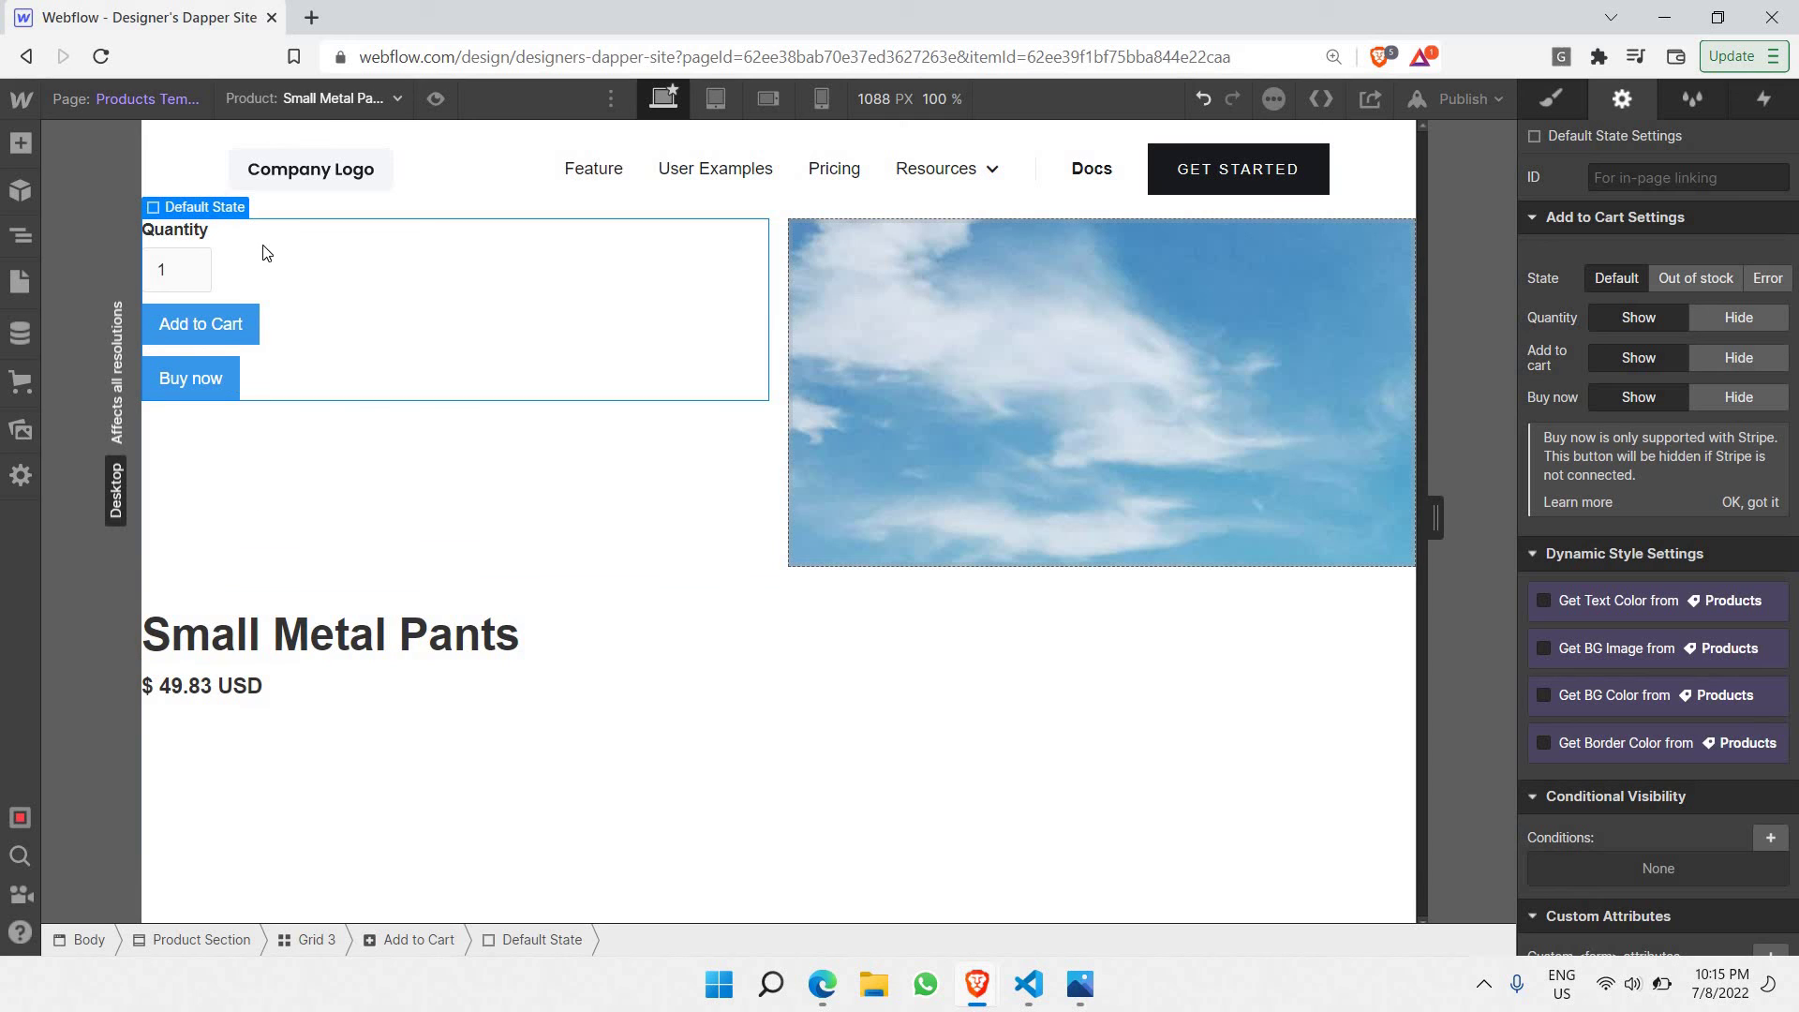
Step: Try to move the Add to Cart element on the canvas from the grid's first cell to below the product price
left_click(840, 716)
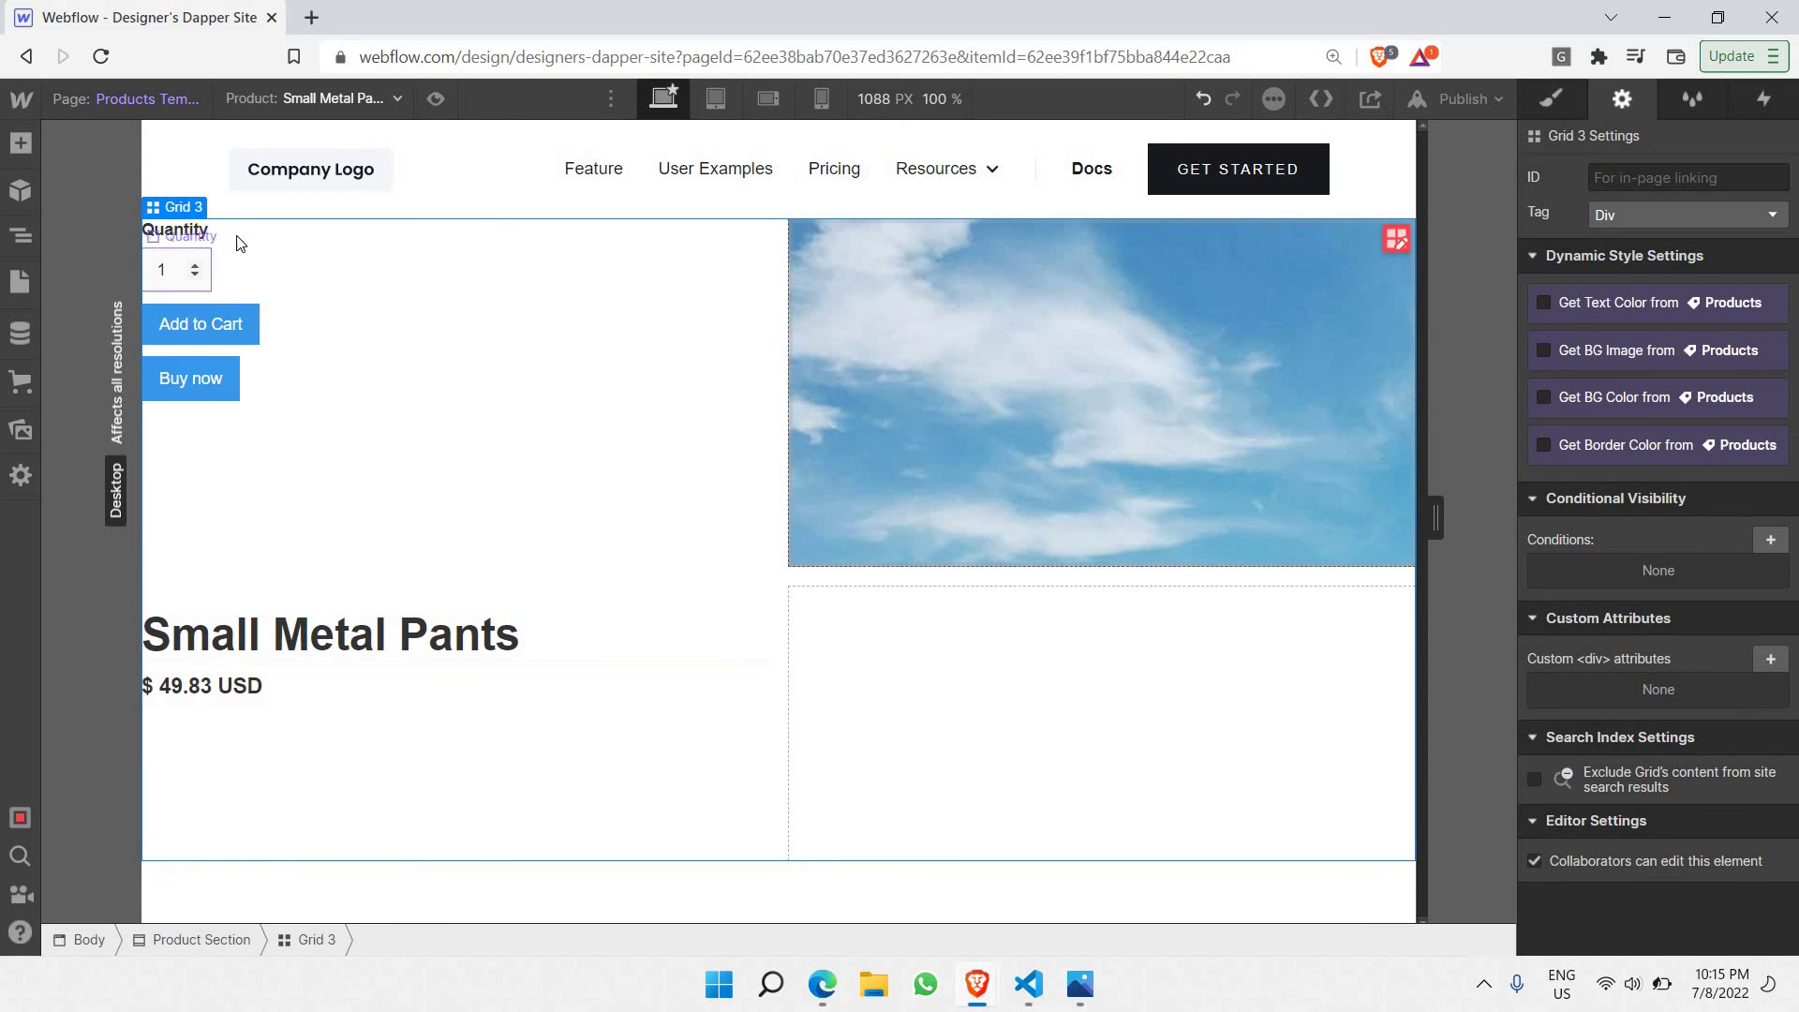
left_click_drag(306, 269, 228, 656)
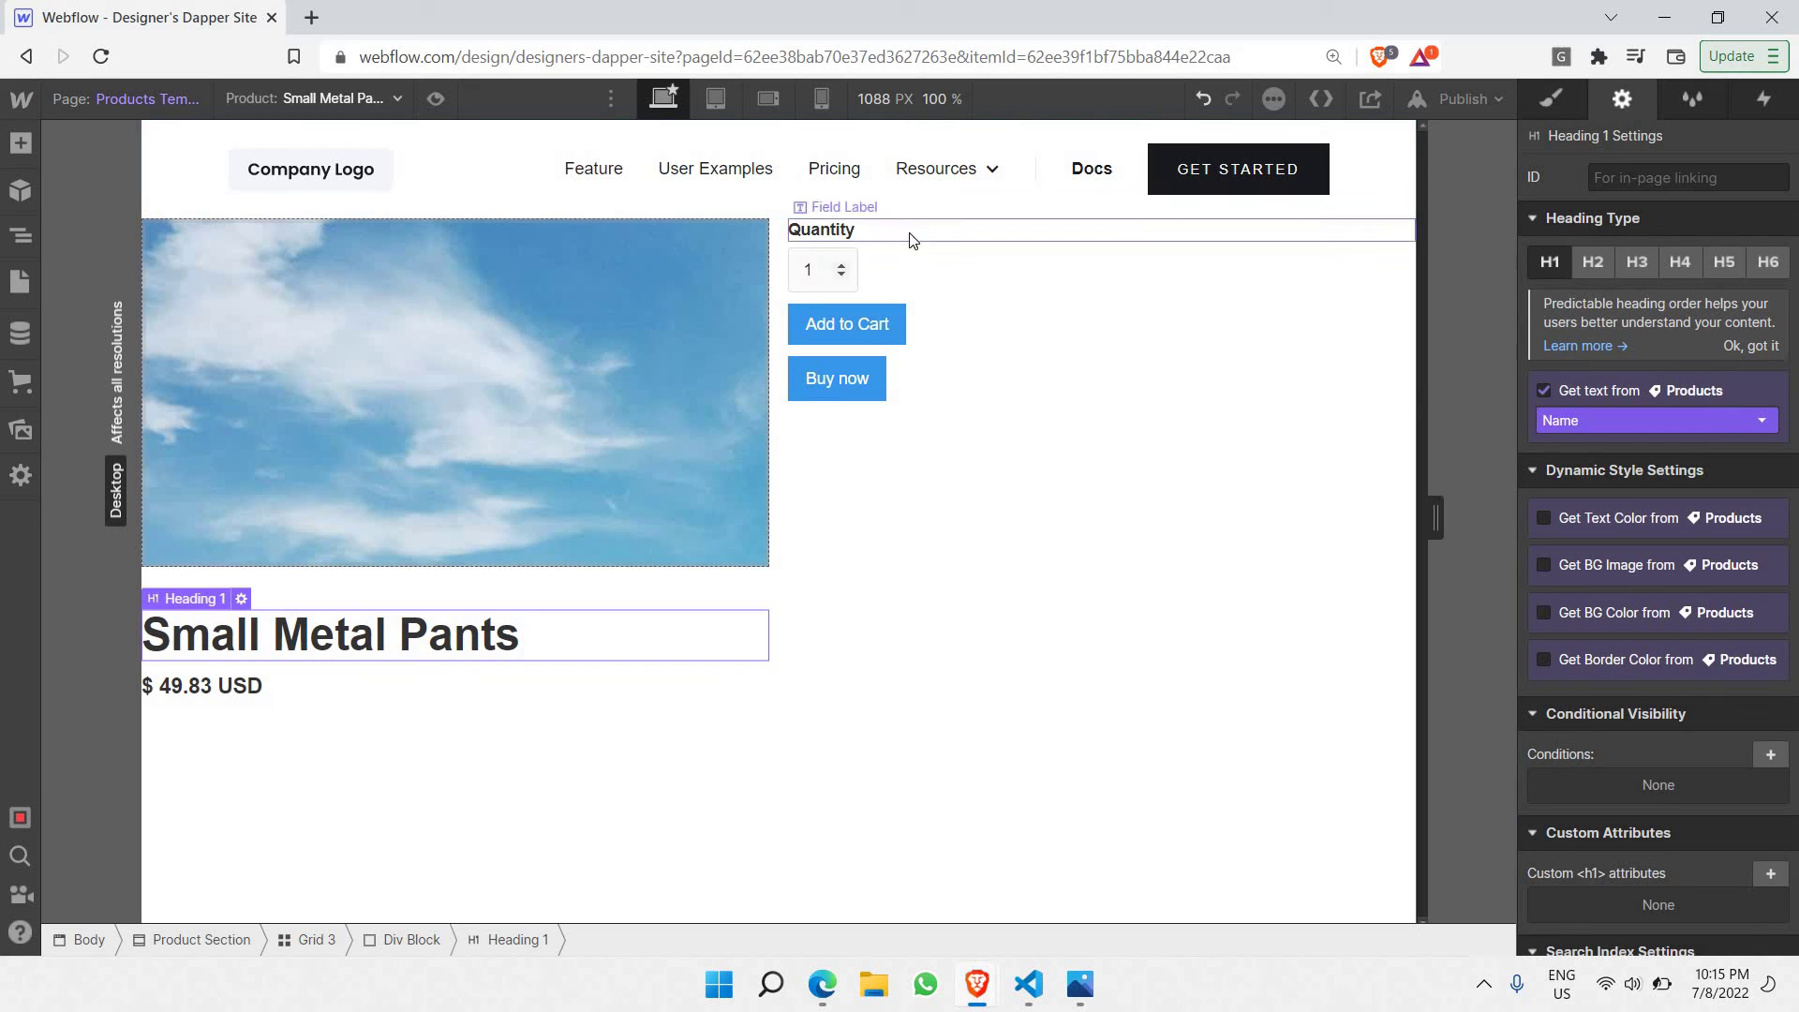
left_click(876, 204)
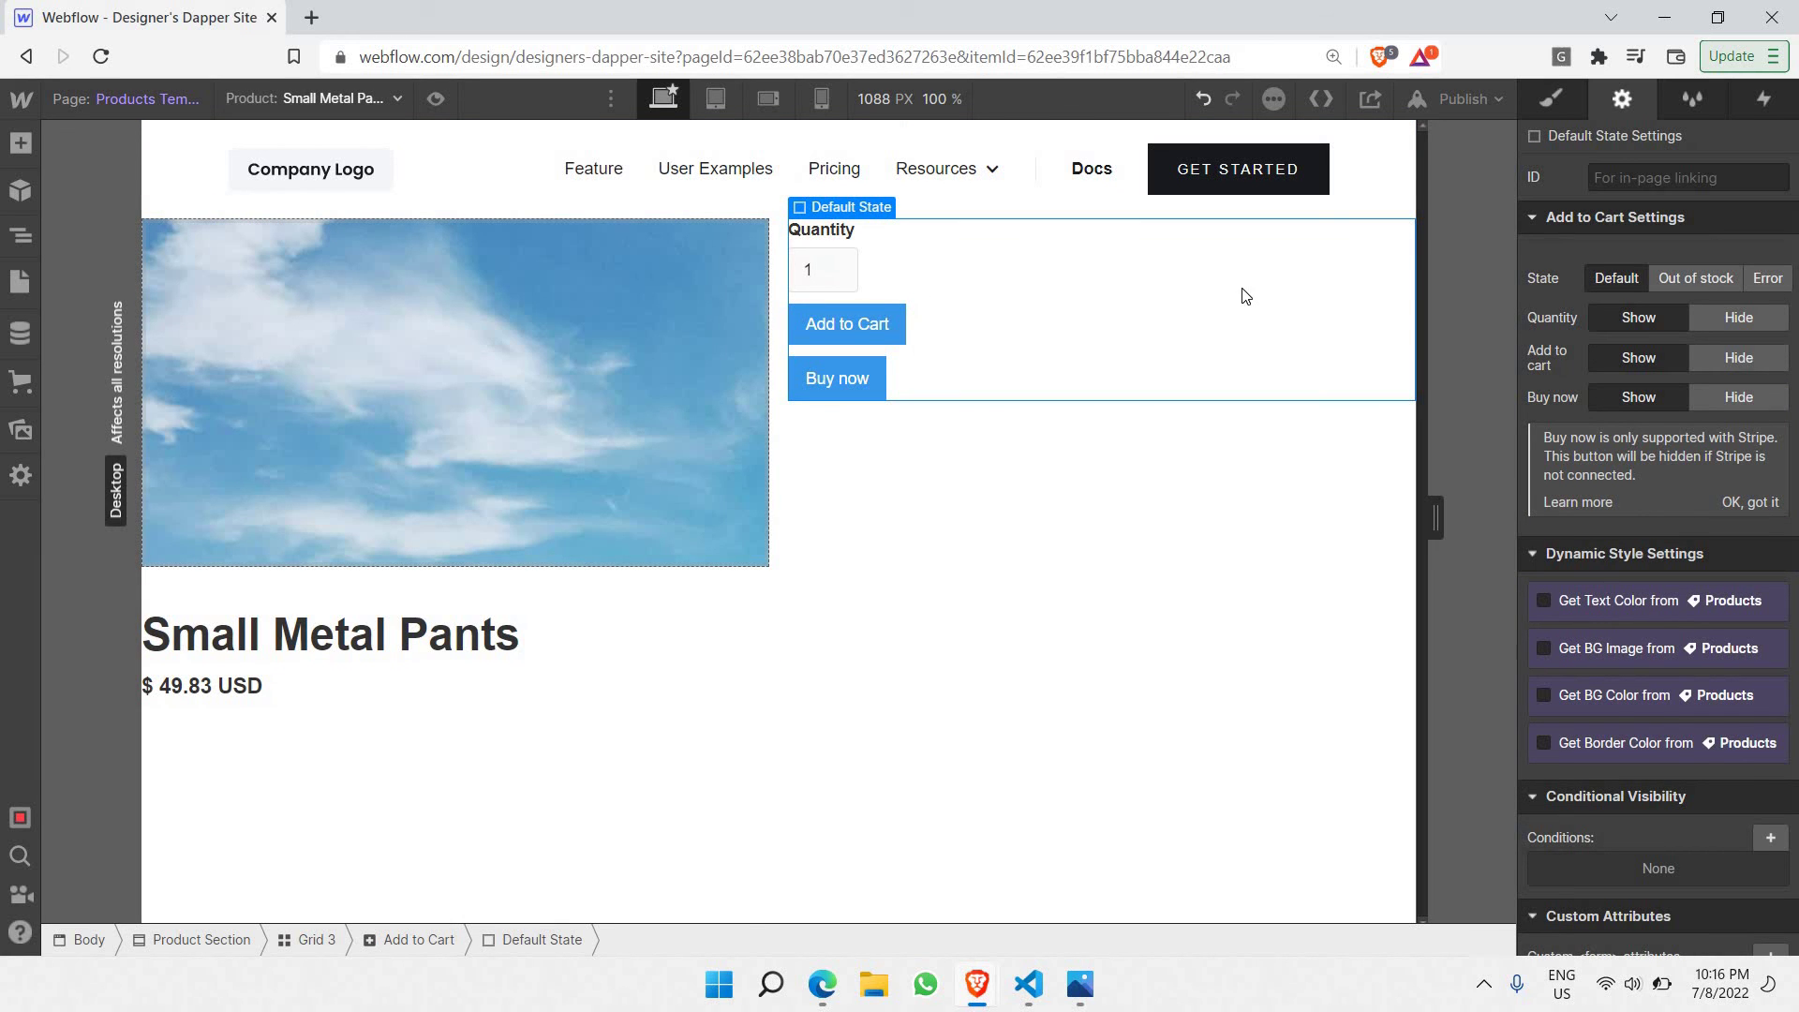
left_click_drag(1246, 293, 956, 344)
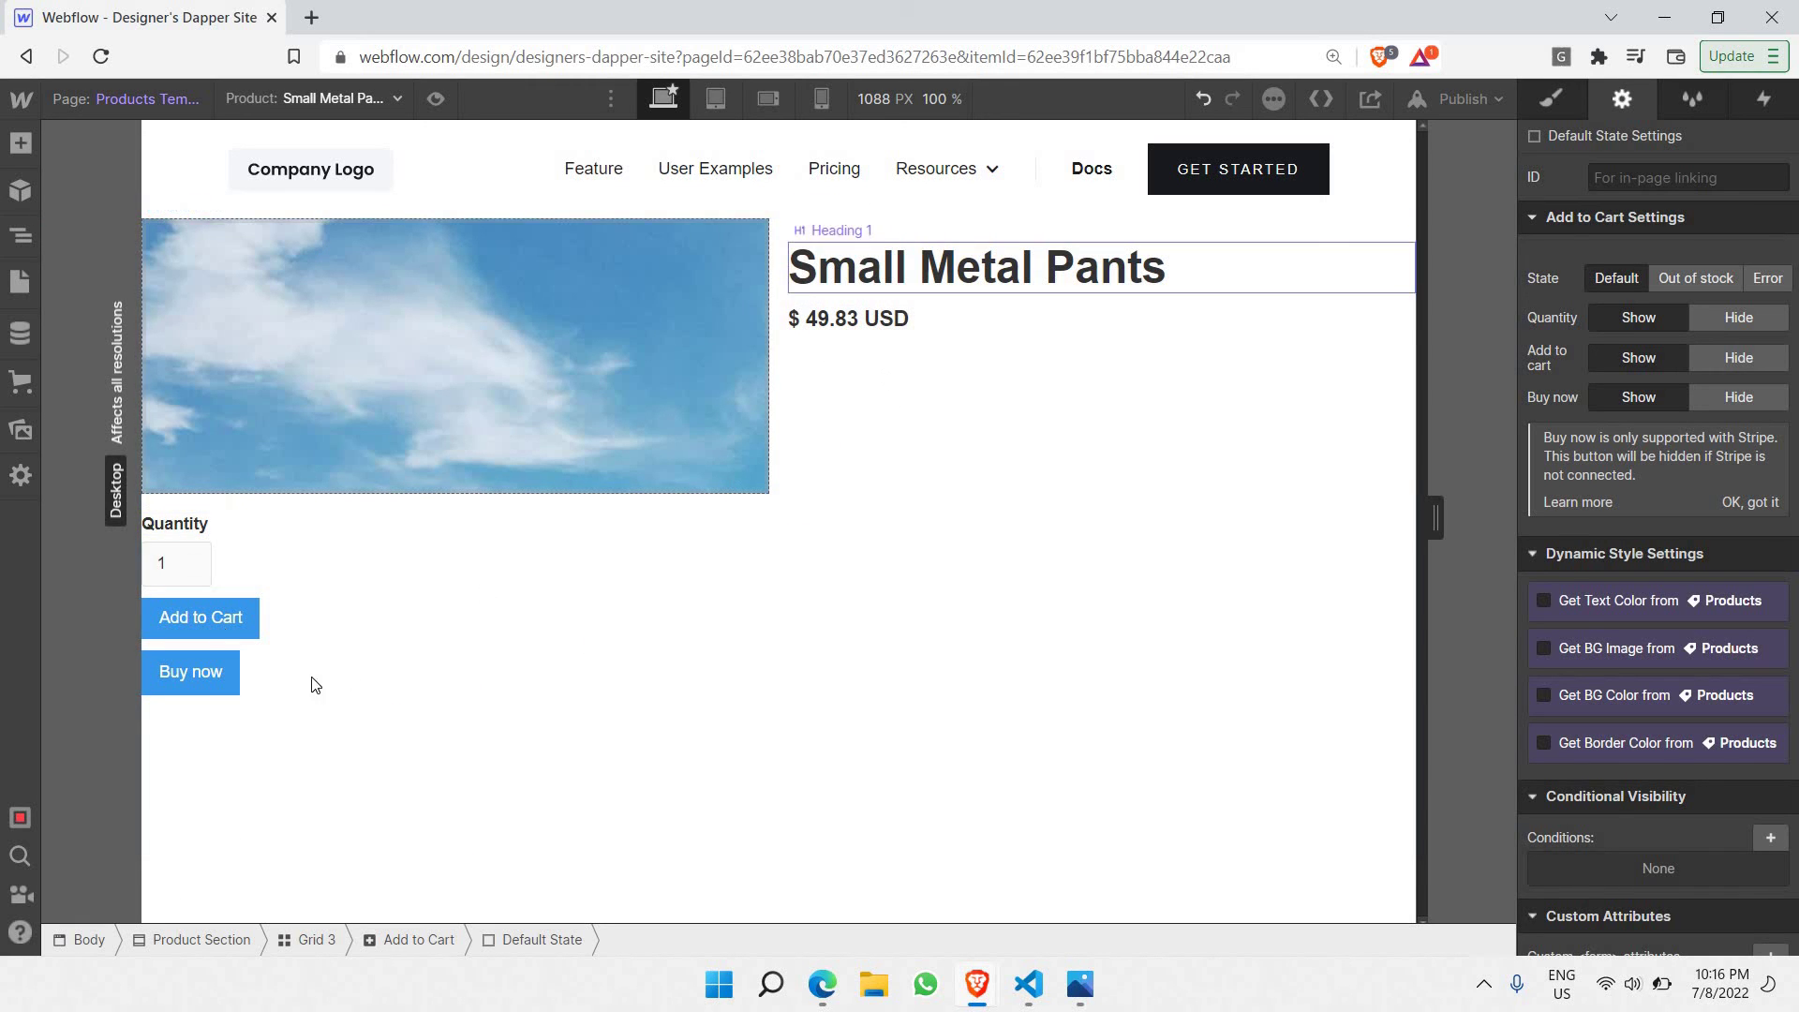
Step: Nest the Add to Cart element inside the second Div Block in the page structure, directly below Heading 4
left_click(9, 240)
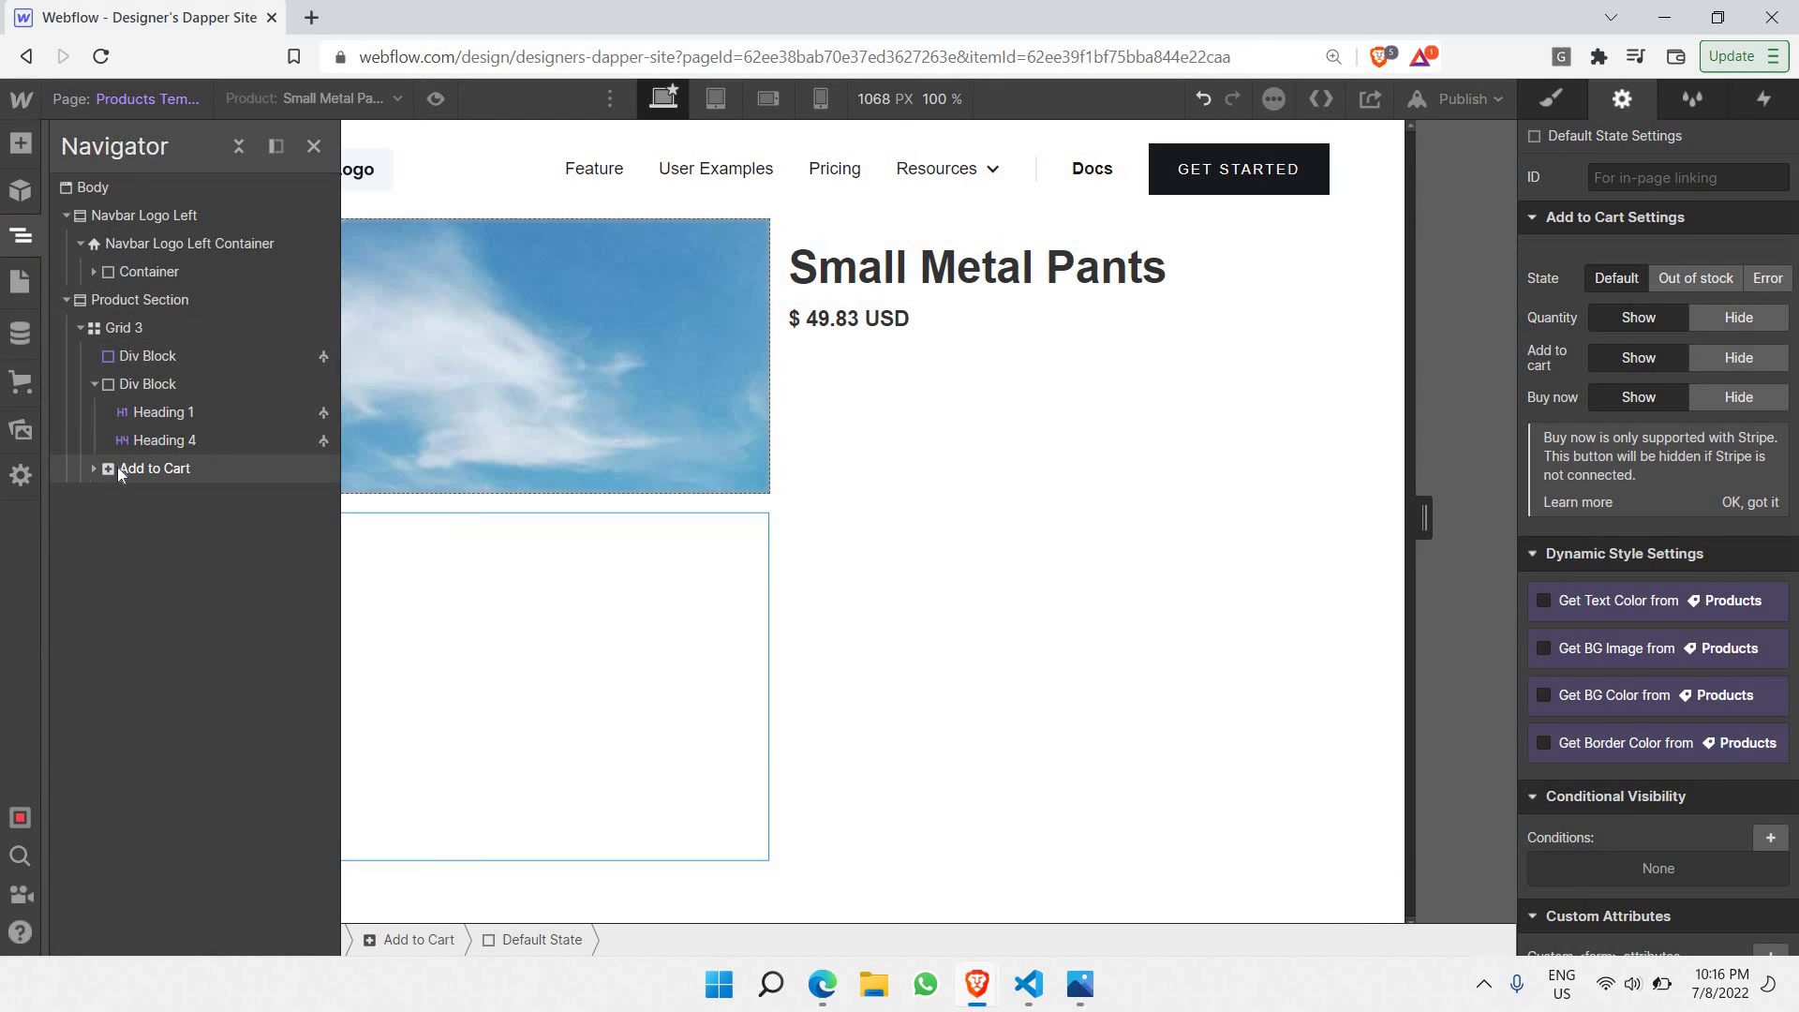
left_click_drag(150, 468, 149, 410)
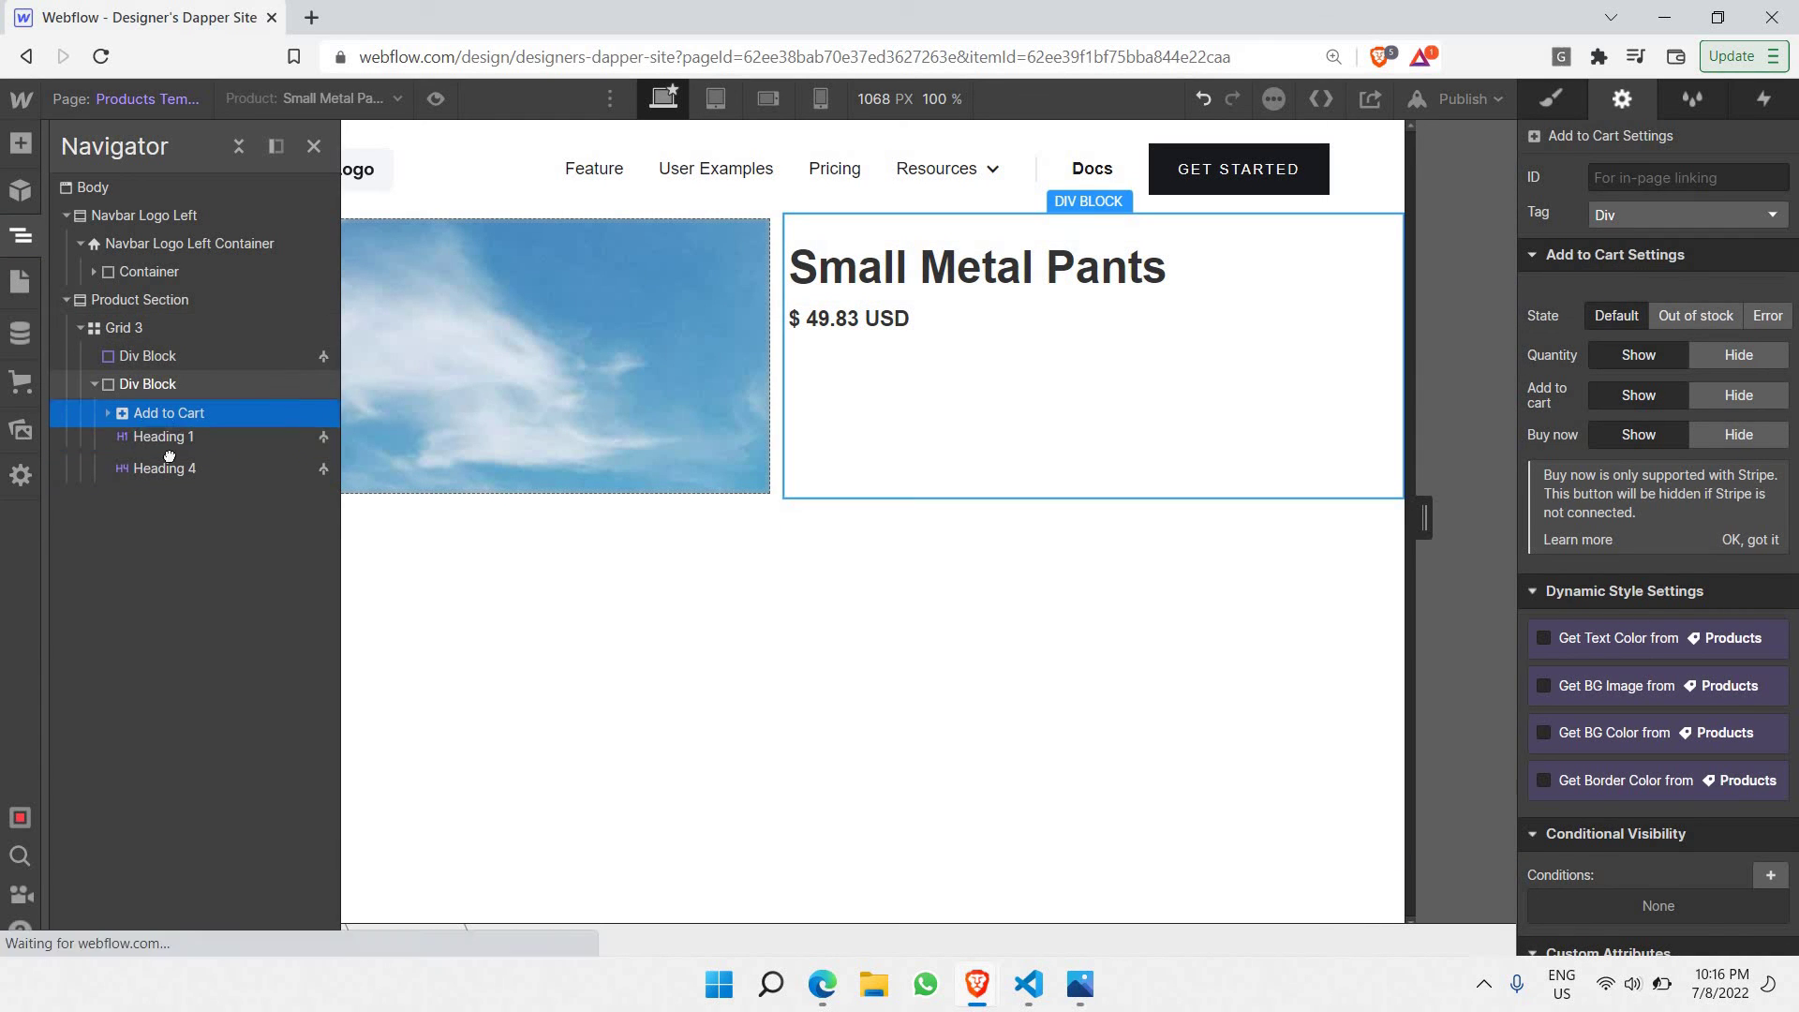
left_click_drag(180, 476, 242, 452)
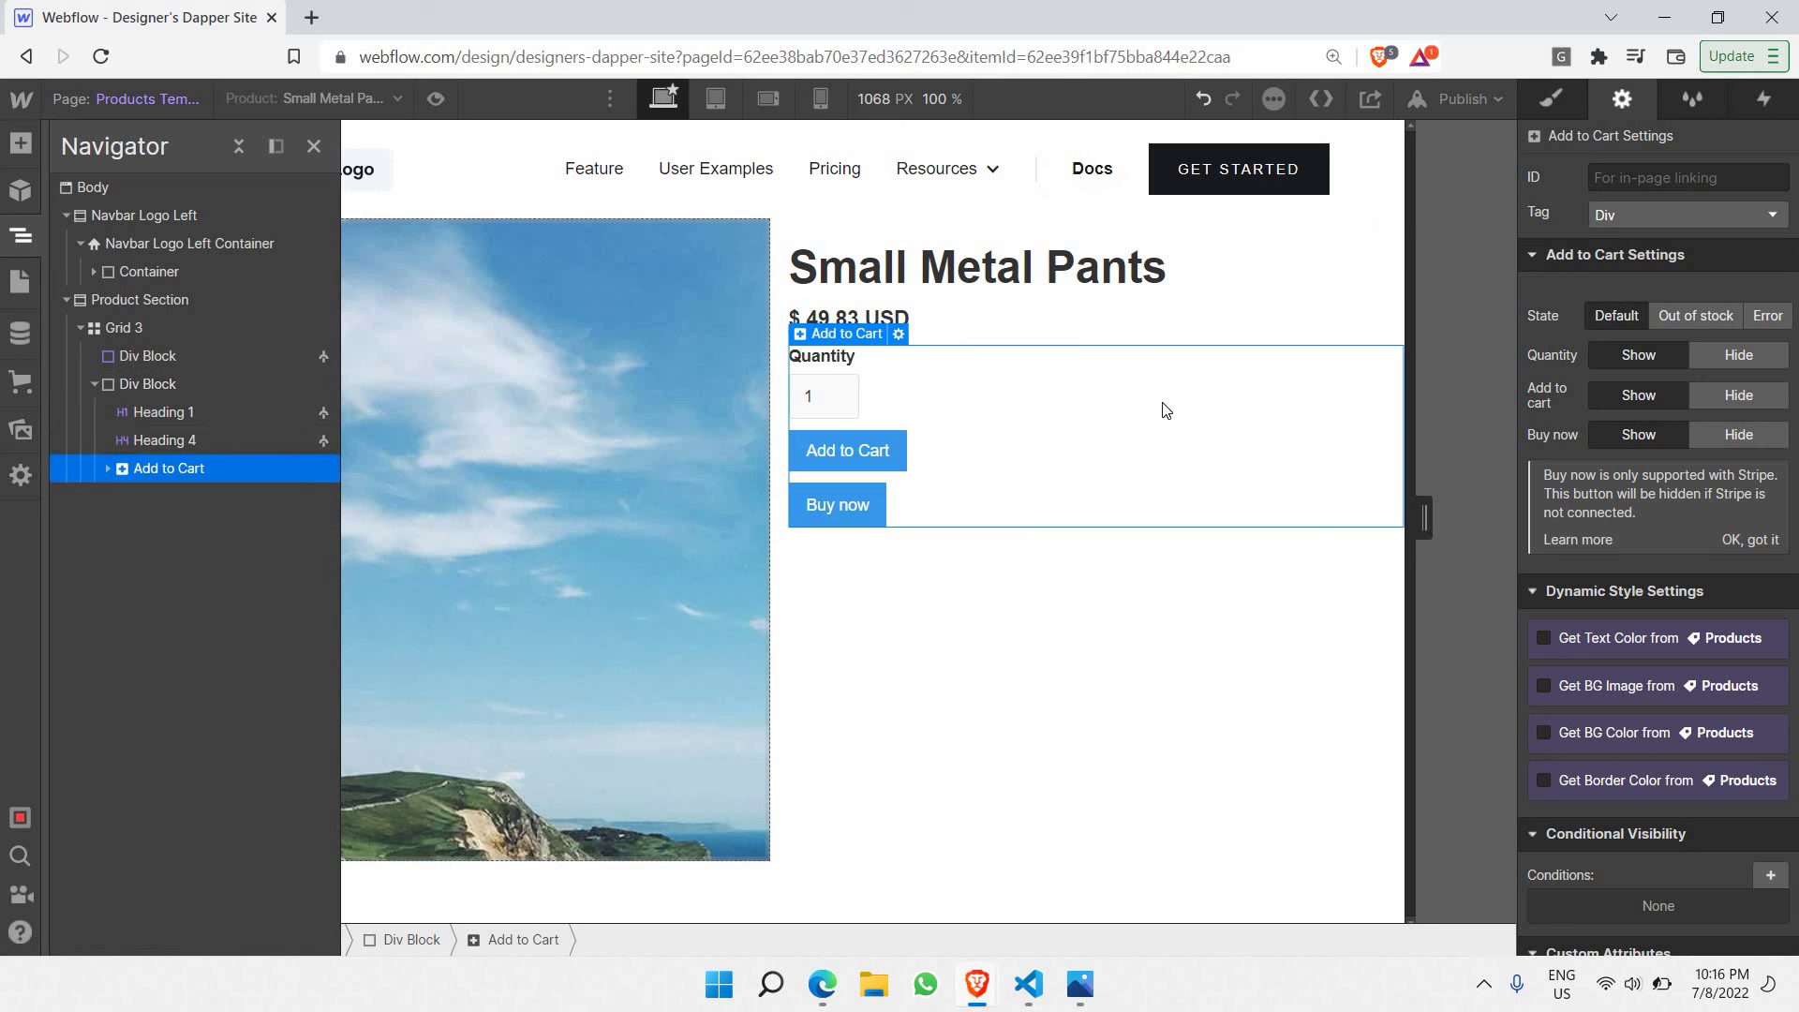
Step: Align the Div Block holding the product name, price and cart controls to the vertical center of its grid cell
left_click(1065, 602)
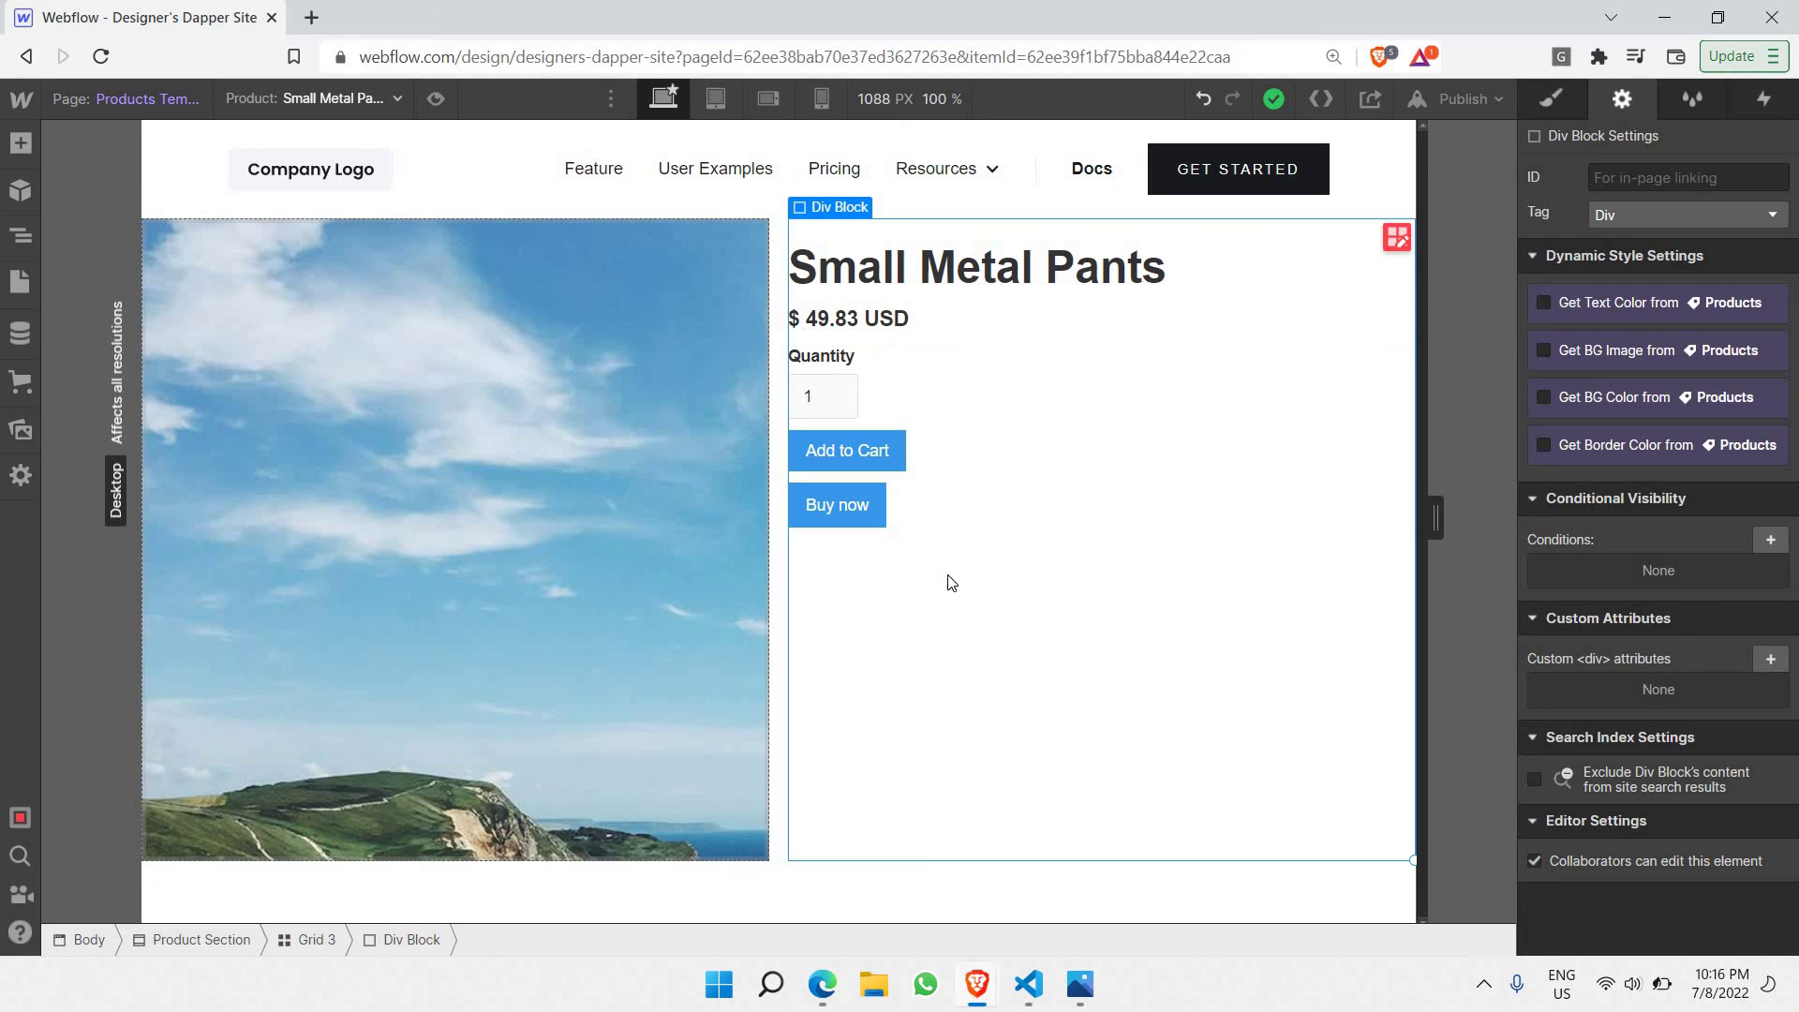
left_click(1551, 97)
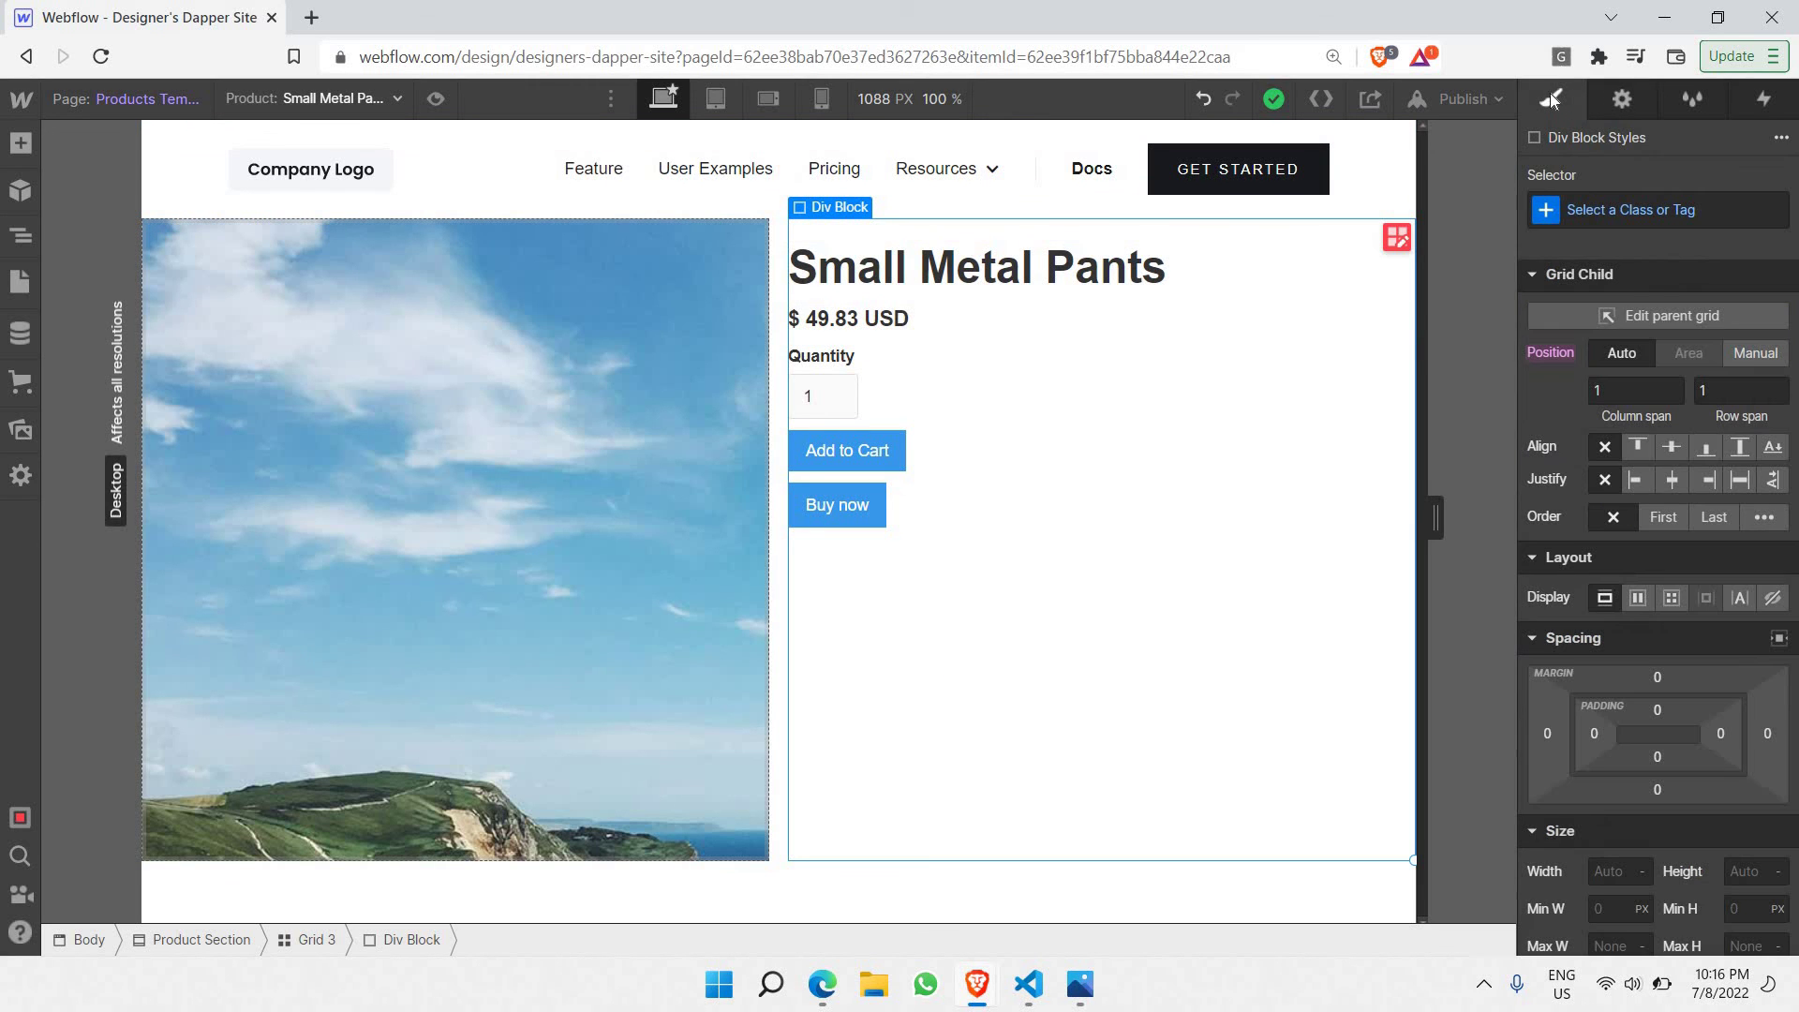
left_click(1672, 446)
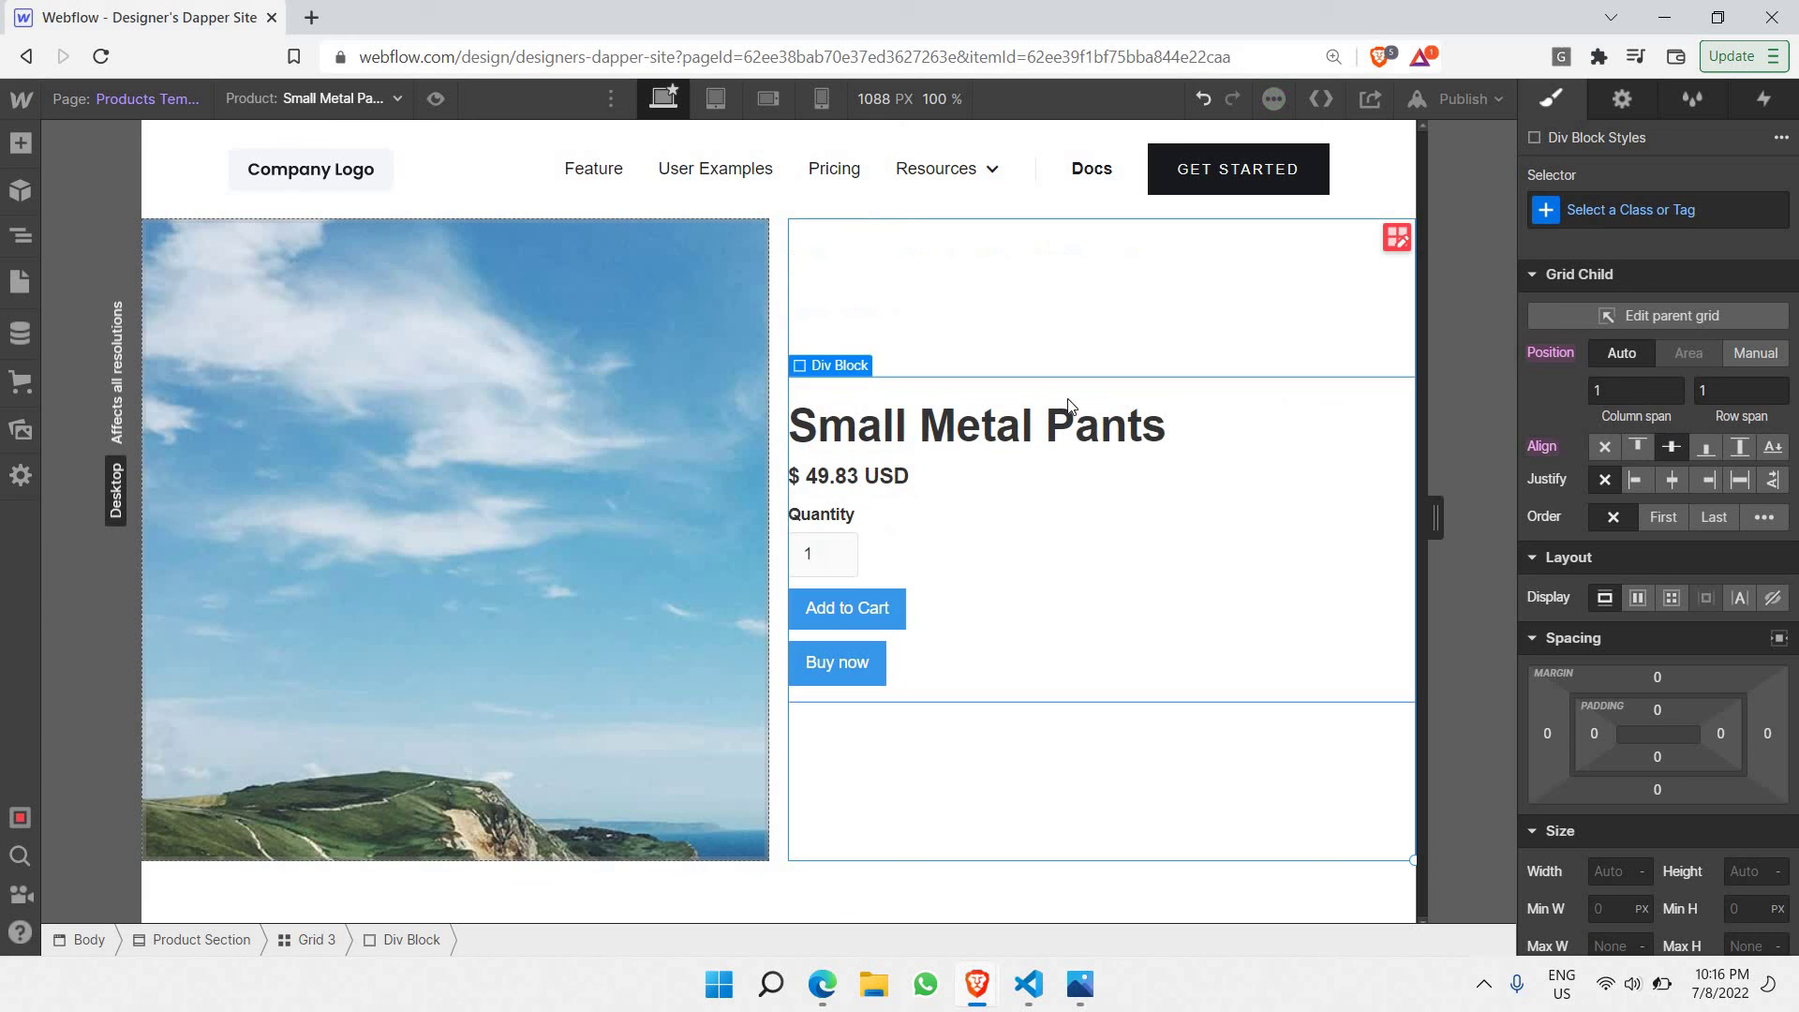
left_click(1004, 311)
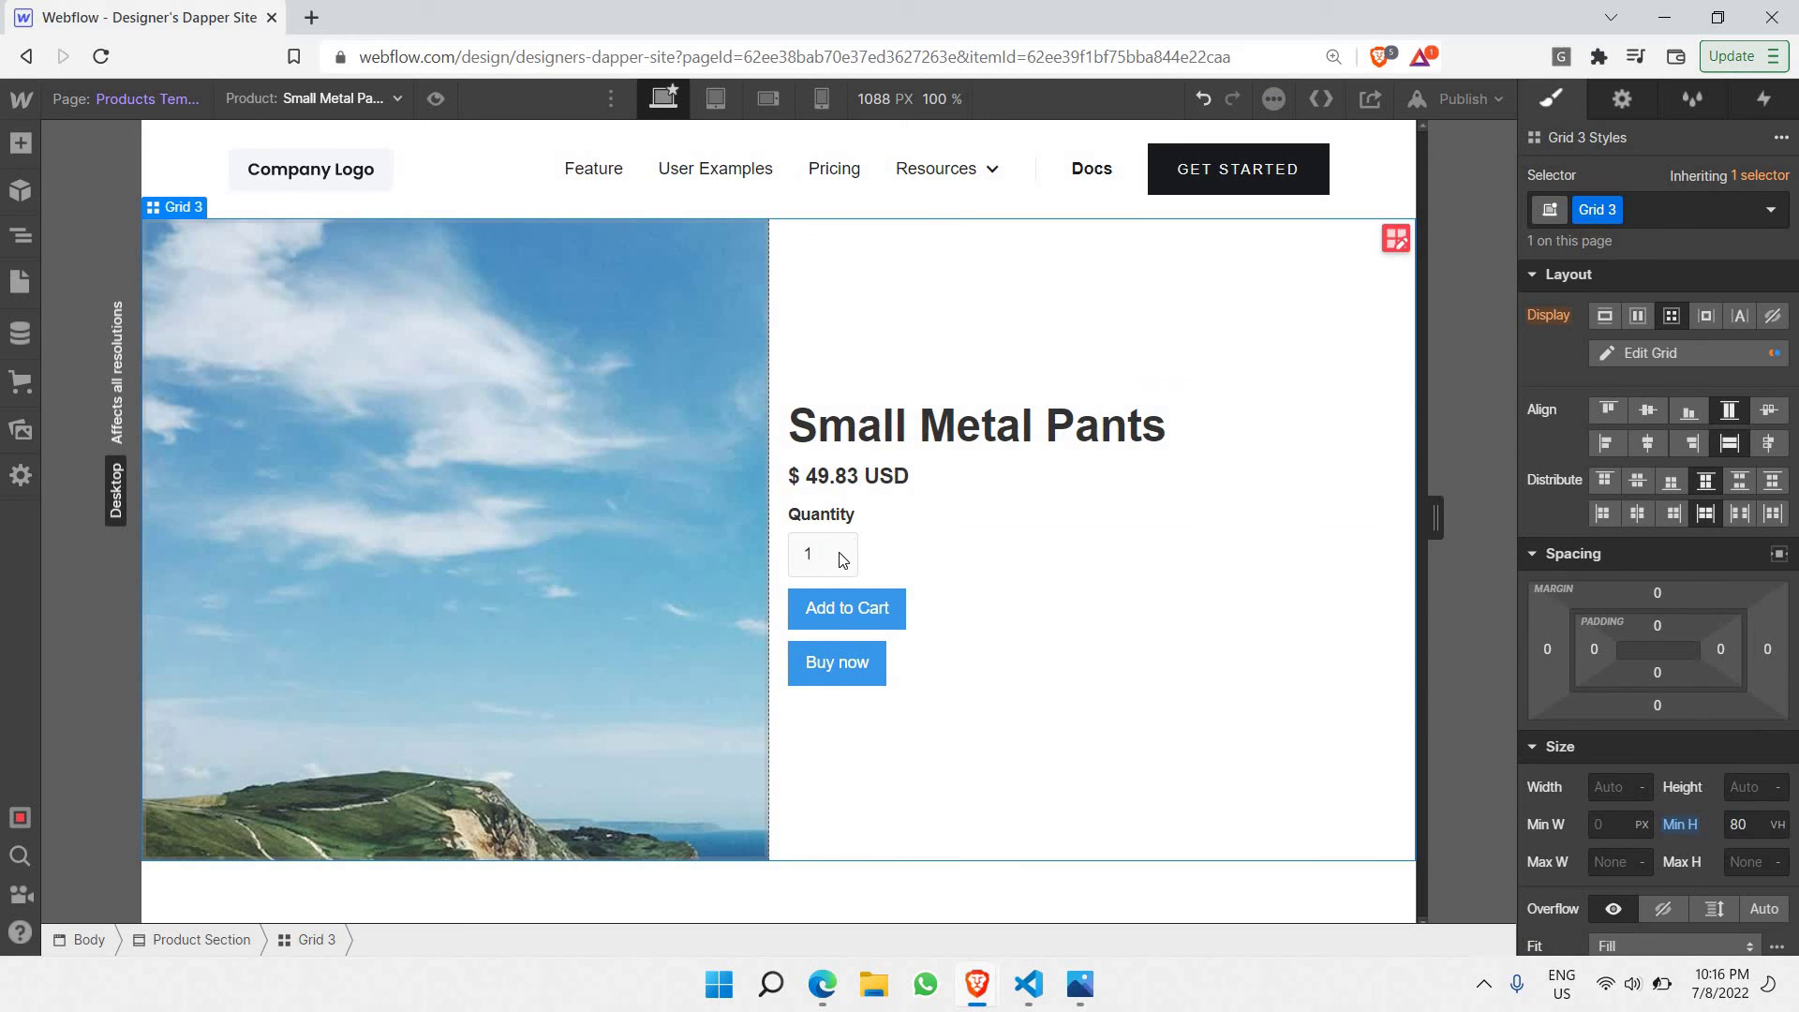